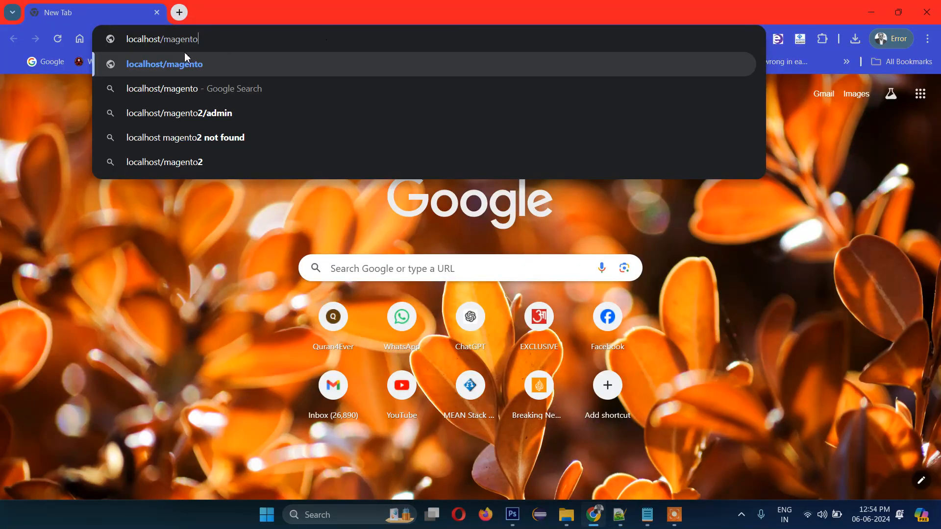
- Highlight the localhost/magento address in Chrome, then leave the caret at its end
left_click_drag(218, 41, 125, 40)
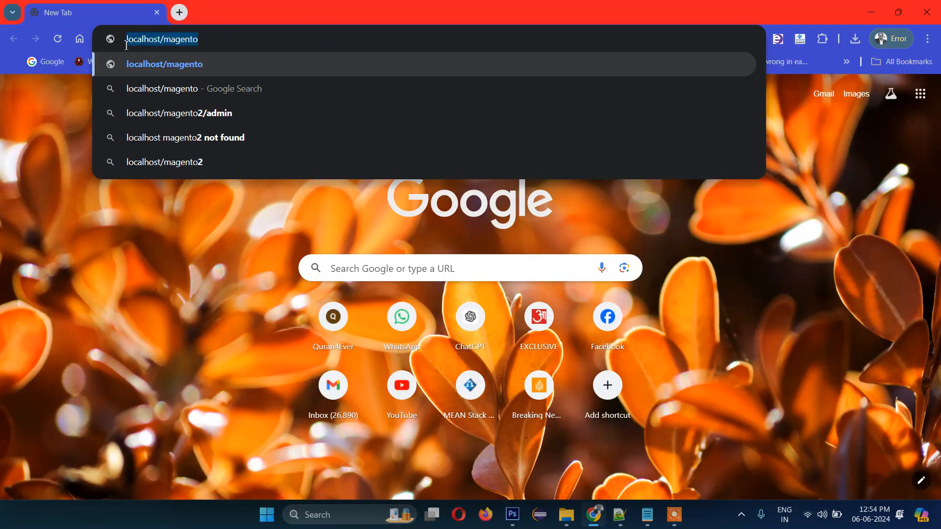
left_click(226, 43)
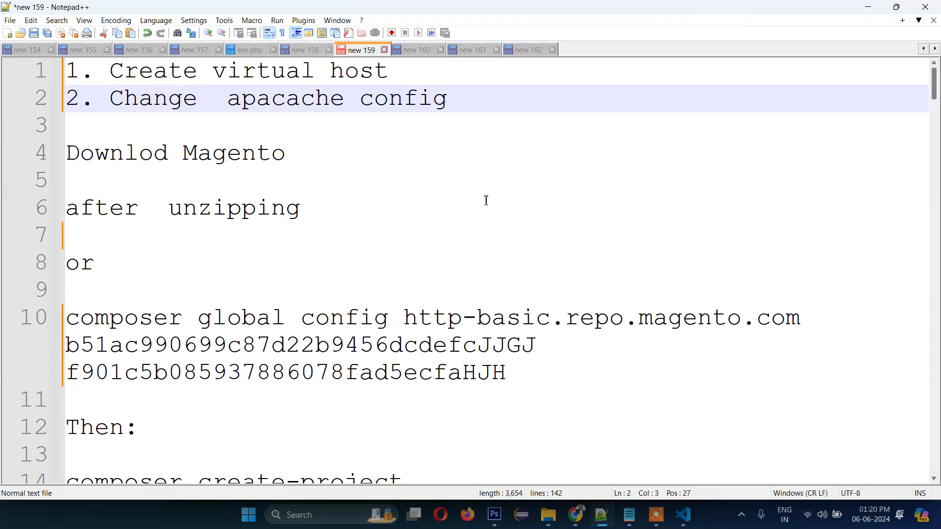
- Paste C:\Windows\System32\drivers\etc\hosts on a new line under '1. Create virtual host'
left_click(427, 69)
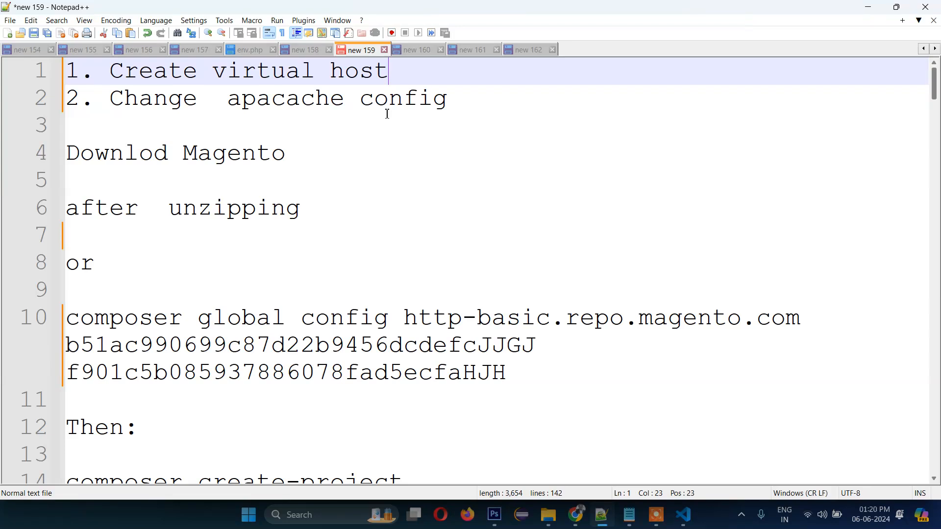
key("Return")
type("C:\\Windows\\System32\\drivers\\etc\\hosts")
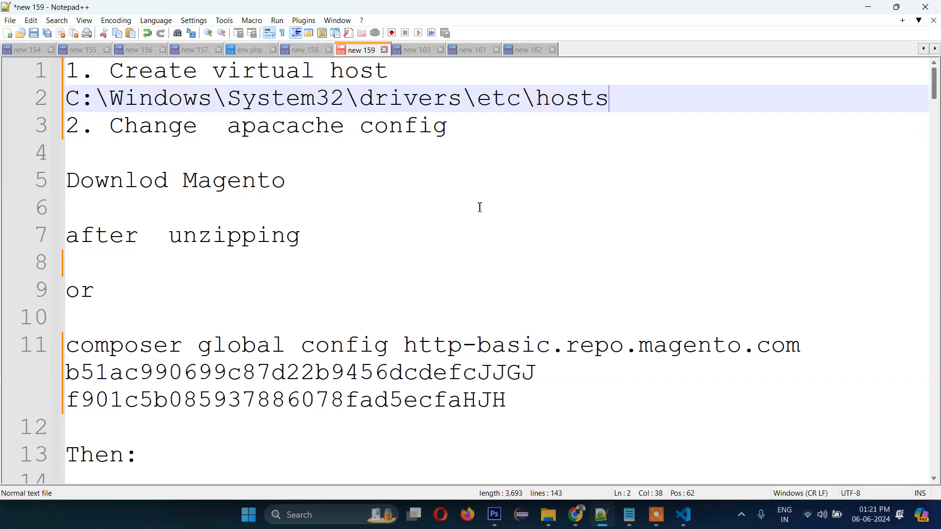
- Point out the drive, System32, drivers and etc parts of the hosts path, selecting it
left_click(97, 99)
left_click(288, 98)
left_click(403, 99)
left_click(508, 100)
left_click(613, 104)
left_click_drag(630, 108, 68, 107)
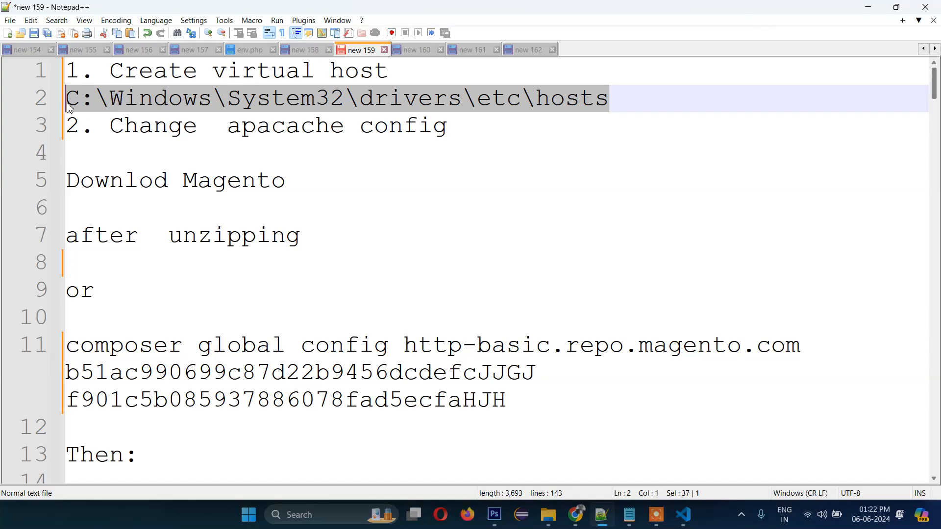
left_click(610, 104)
left_click_drag(609, 104, 68, 104)
left_click(534, 100)
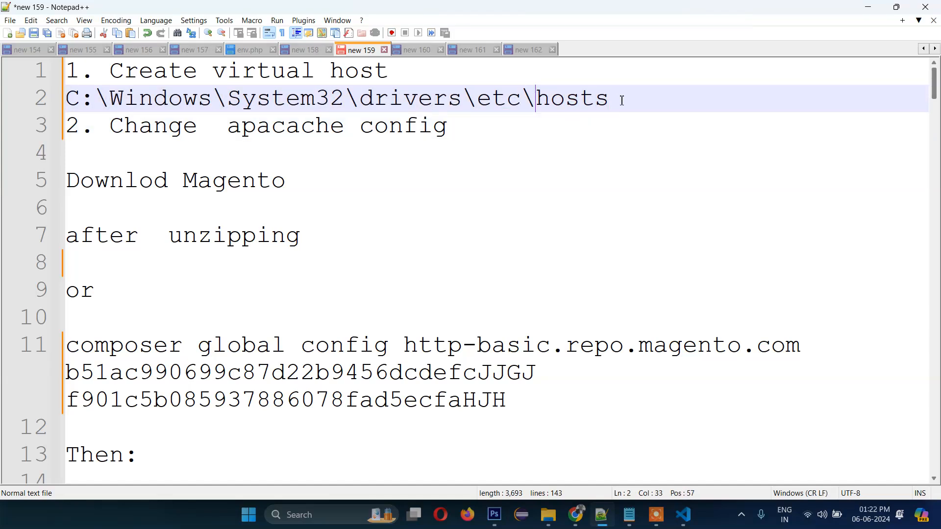
- Go over the hosts path again, from the Windows and drivers folders back to C:
left_click_drag(622, 100, 80, 104)
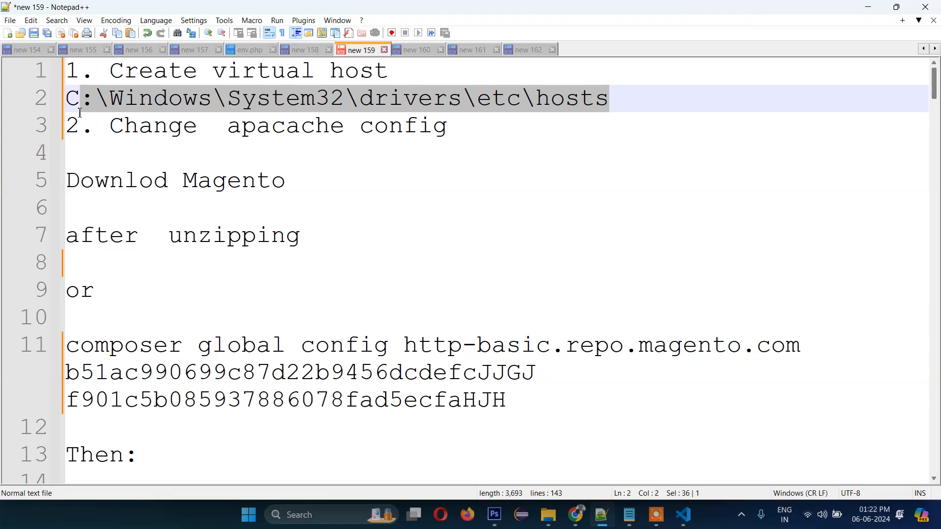
left_click(425, 109)
left_click(186, 101)
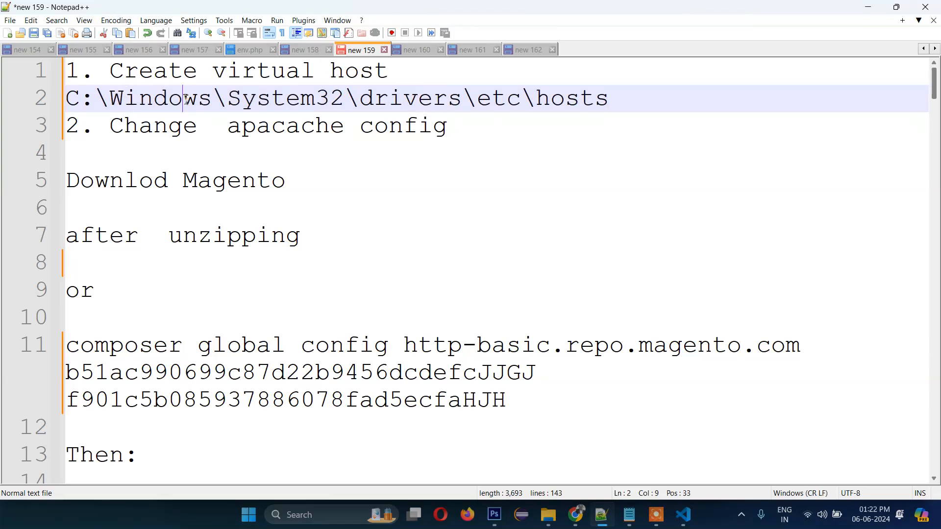
left_click(413, 109)
left_click(81, 103)
left_click(155, 98)
left_click(90, 104)
left_click(81, 107)
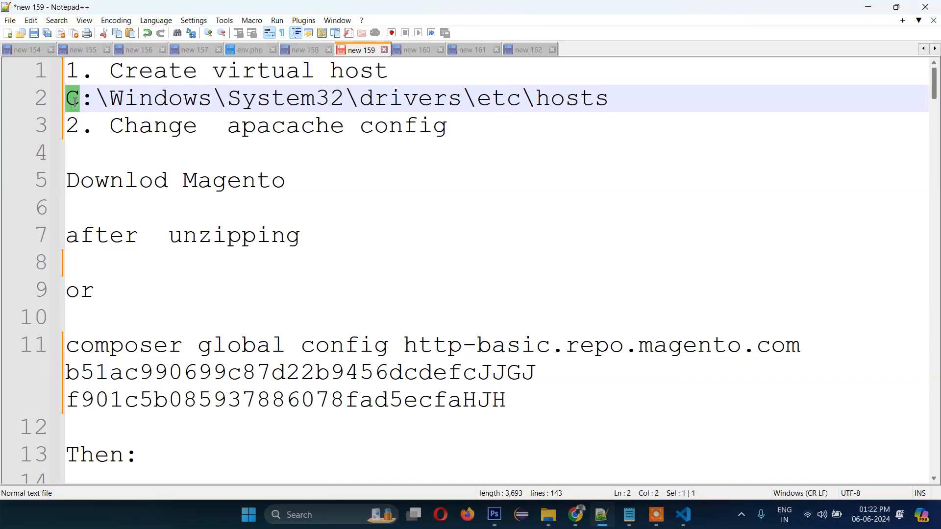
- Add a blank line after the hosts path, select the path and switch to File Explorer
left_click(632, 98)
key("Return")
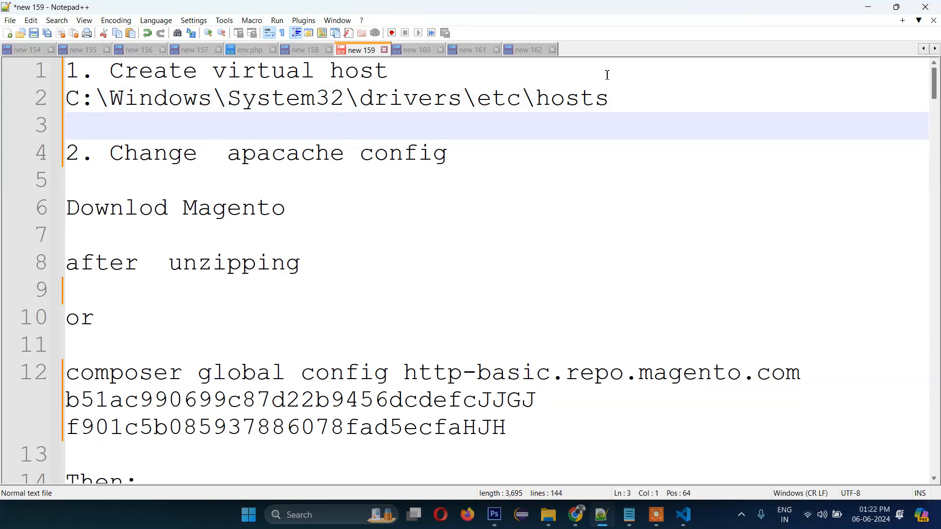
left_click_drag(634, 97, 71, 98)
key("ctrl+c")
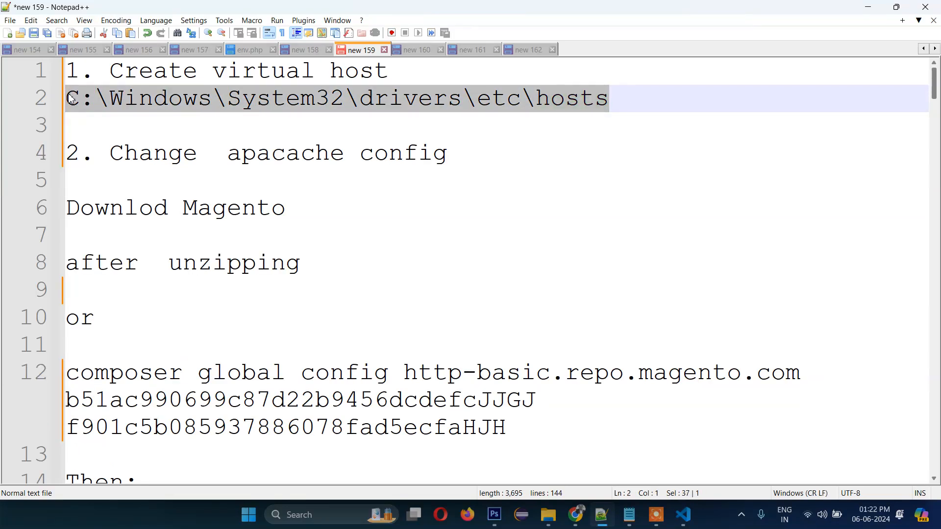
left_click(546, 517)
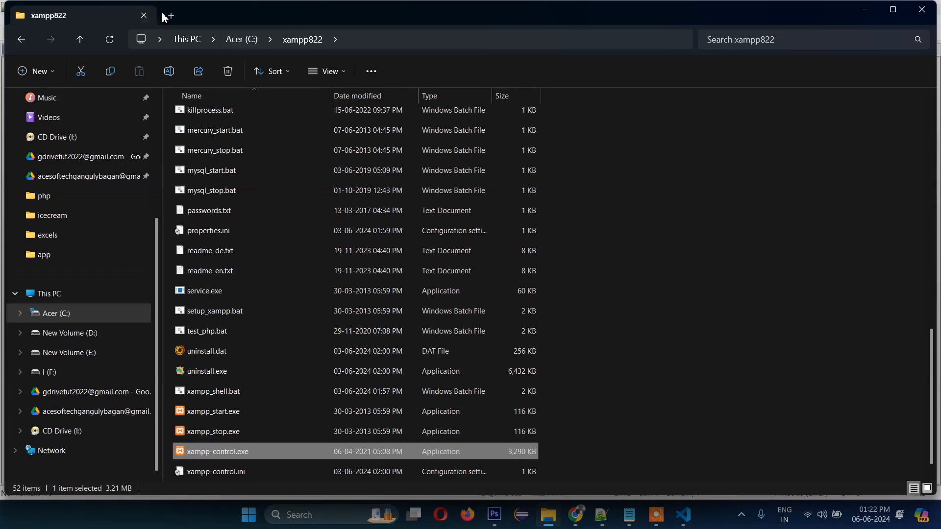
- In a new Explorer tab, go to C:\Windows\System32\drivers\etc\hosts
left_click(167, 13)
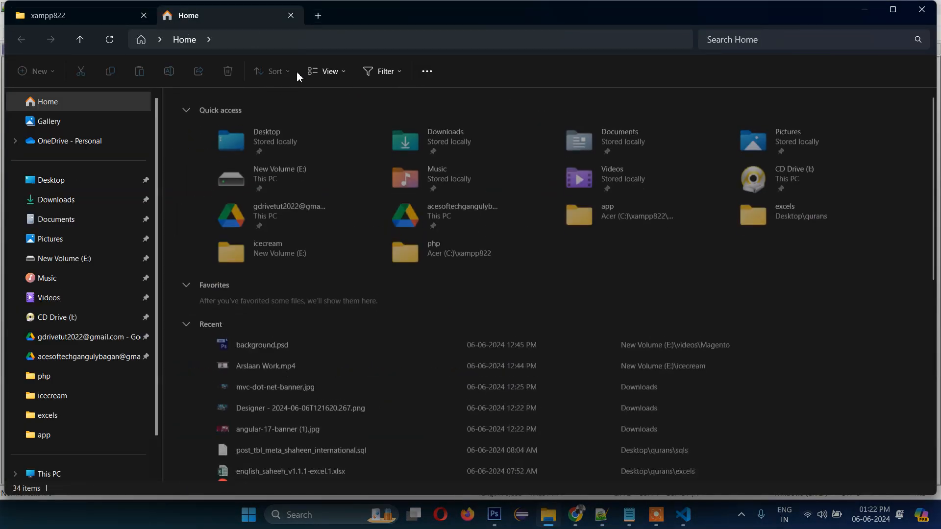
left_click(296, 44)
key("ctrl+v")
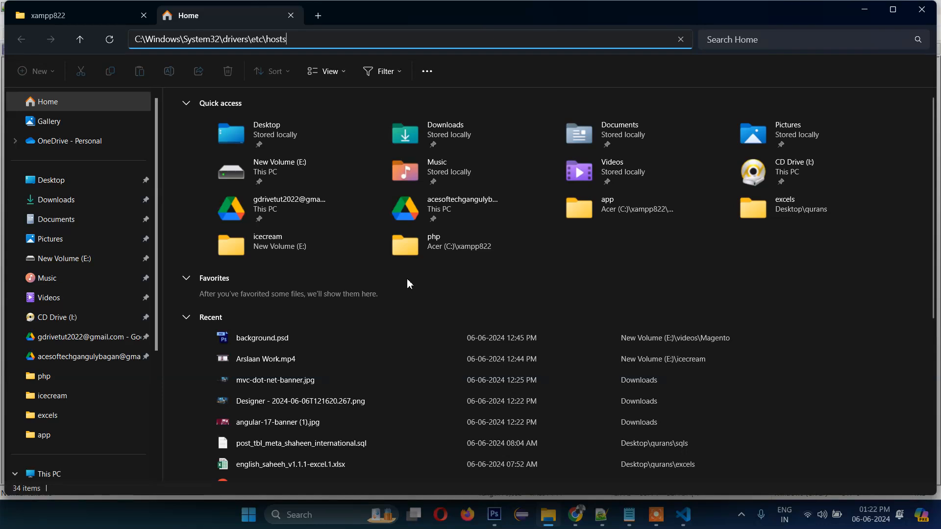
key("Return")
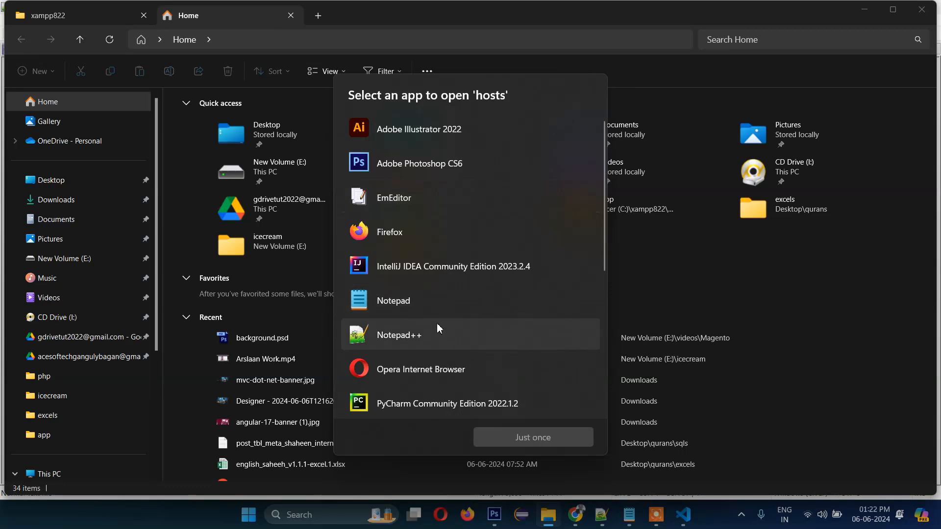
- Choose Visual Studio Code to open the hosts file just once
scroll(458, 333, "down", 5)
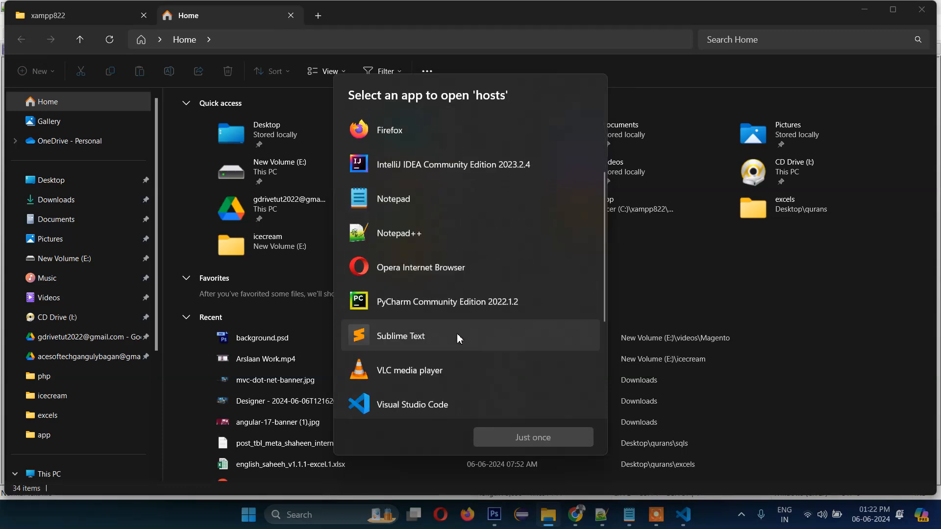
left_click(420, 289)
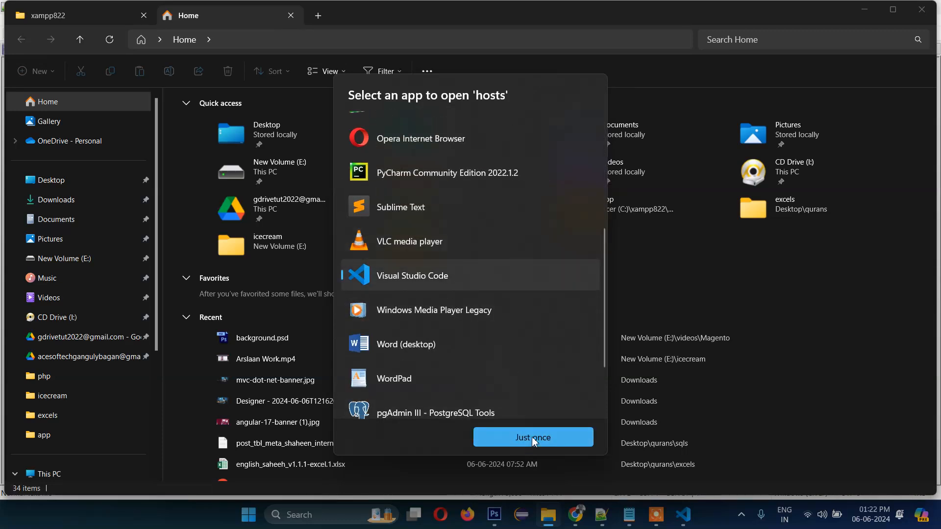
left_click(533, 436)
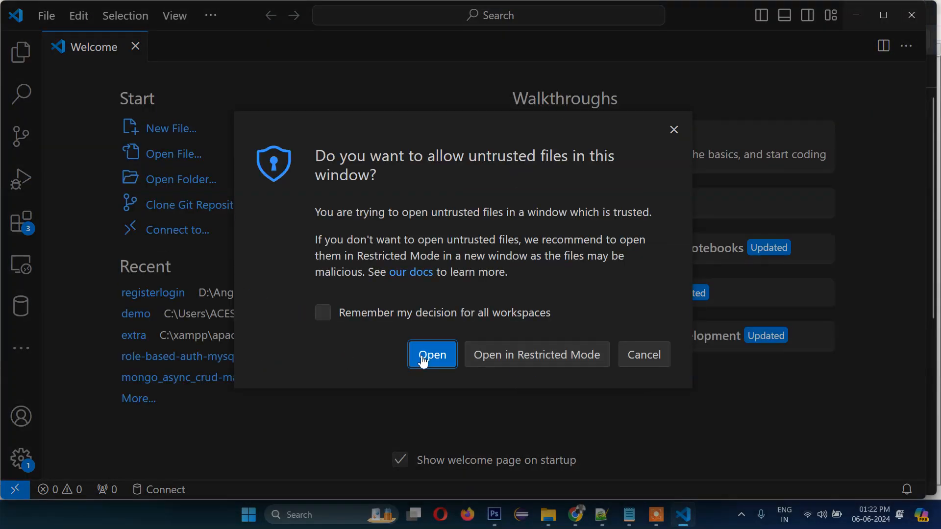
- Trust the hosts file and comment out the magento2 line with #. Saving fails for permissions, so dismiss the error
left_click(430, 356)
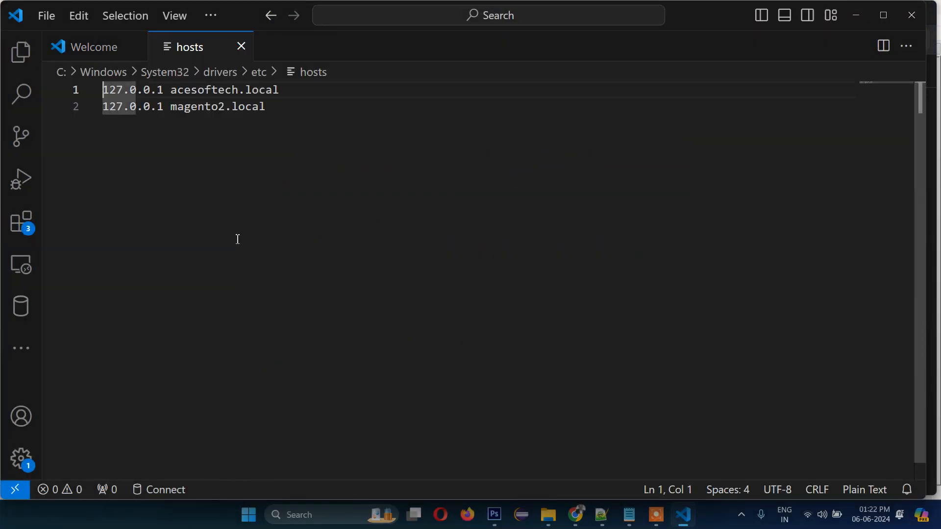
left_click(303, 105)
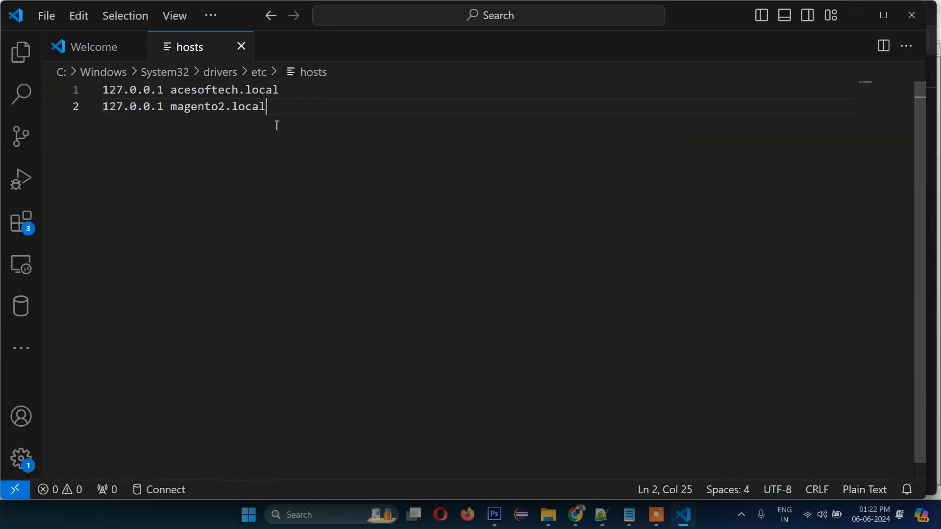
left_click(105, 108)
type("#")
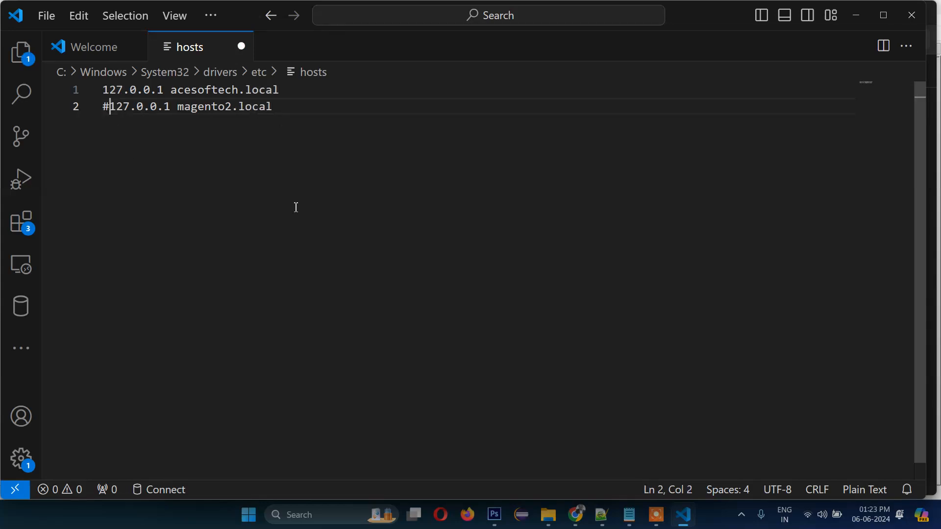
key("ctrl+s")
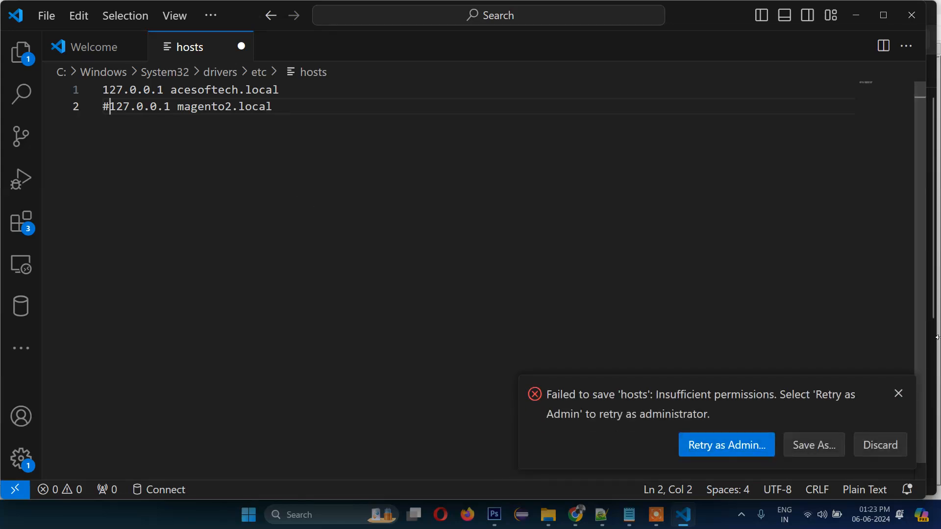
left_click(900, 394)
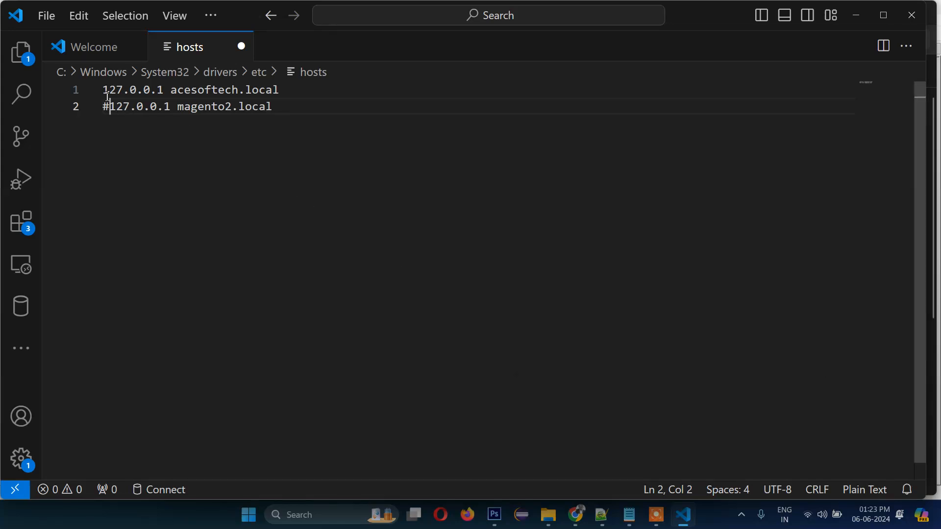
- Delete a space before acesoftech.local on line 1 of hosts
left_click_drag(166, 94, 103, 94)
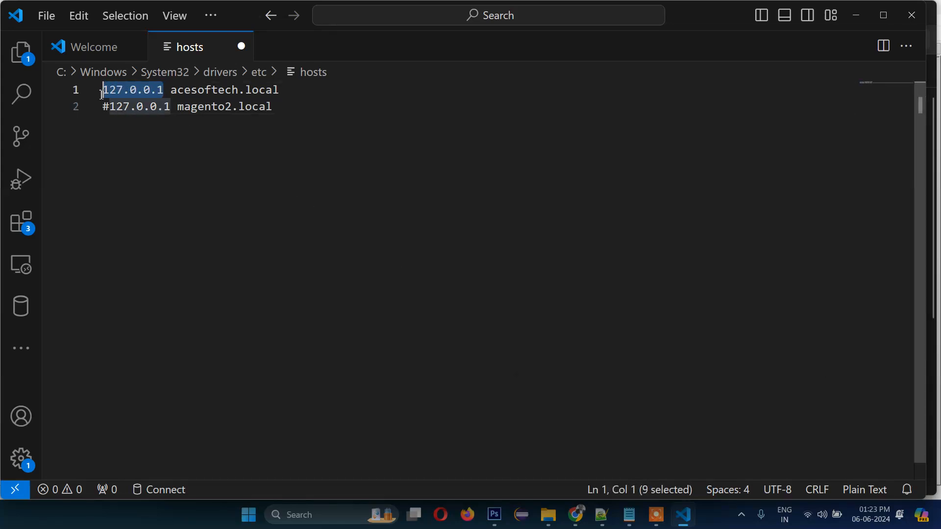
left_click(216, 188)
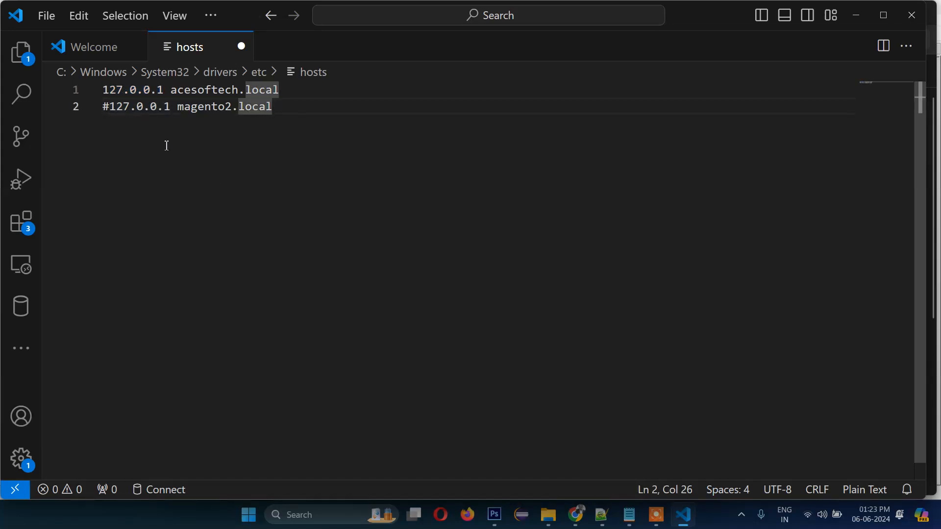
left_click(139, 92)
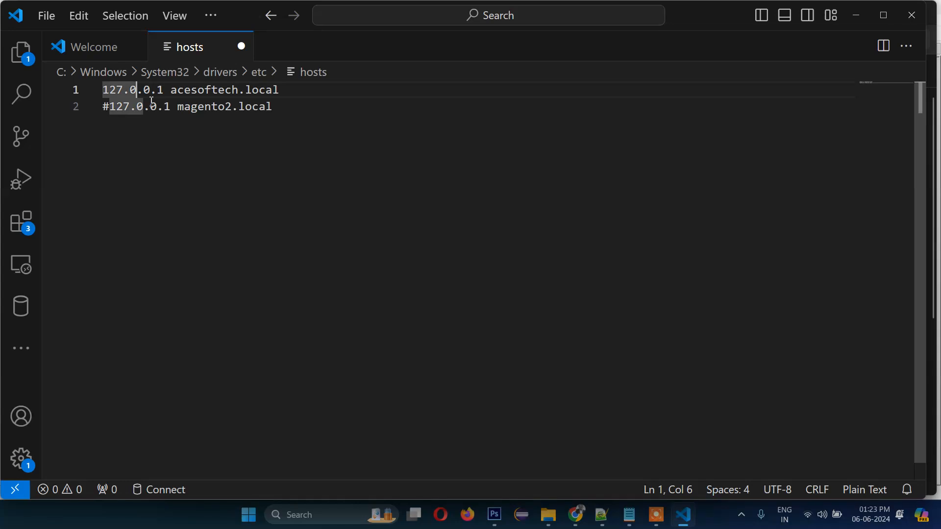
left_click(151, 96)
left_click(164, 93)
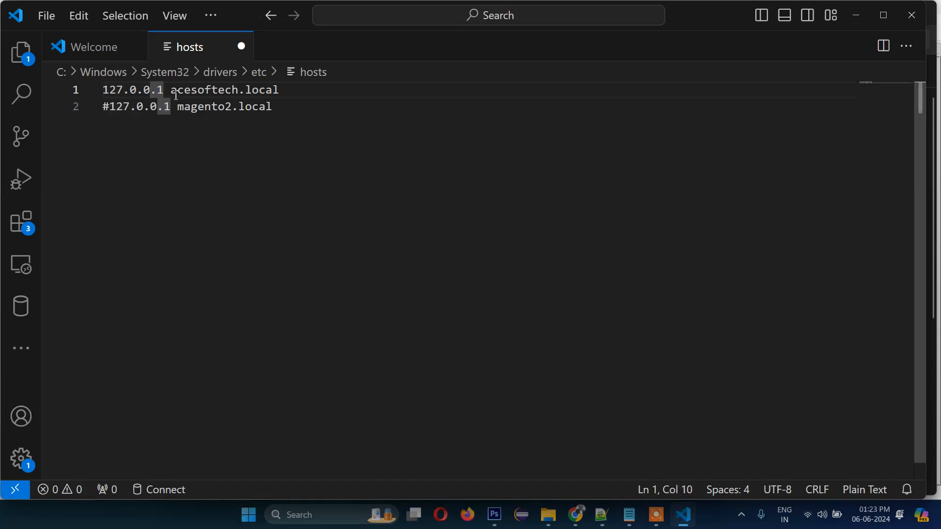
left_click(170, 95)
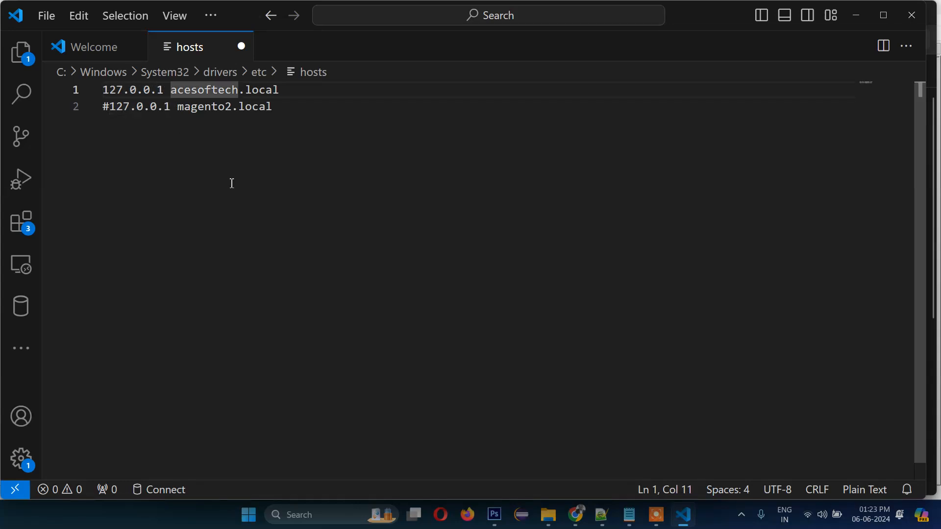
key("BackSpace")
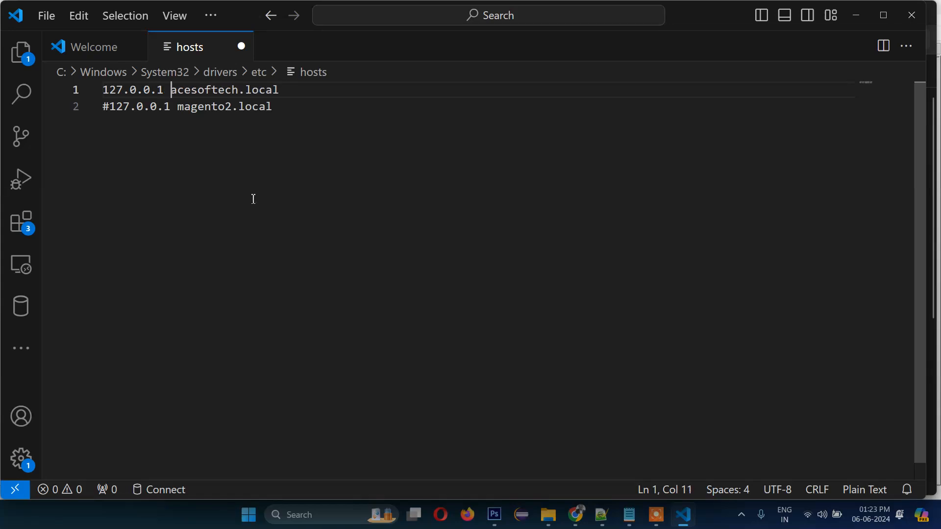
- Repeatedly select the acesoftech host name on line 1 while reviewing the magento2 entry
double_click(212, 90)
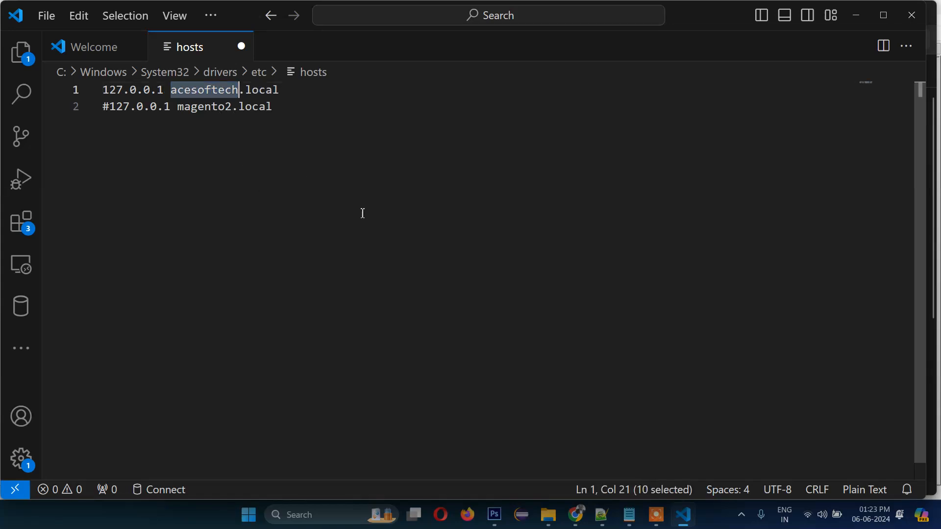
left_click(352, 244)
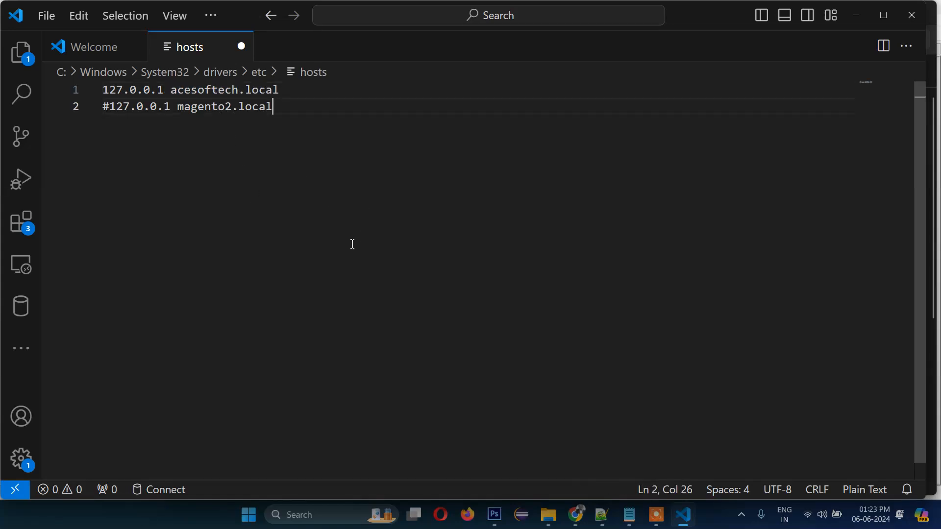
double_click(212, 90)
left_click(225, 154)
left_click(197, 109)
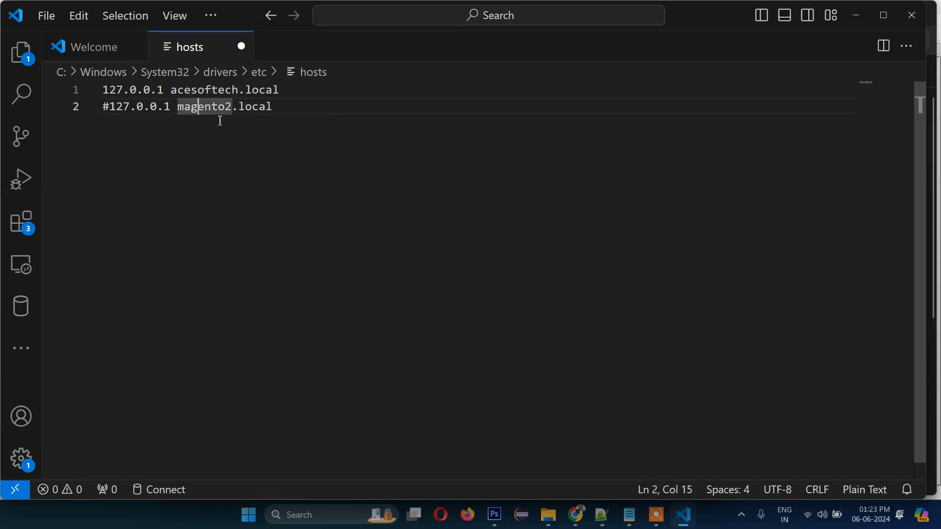
left_click(278, 119)
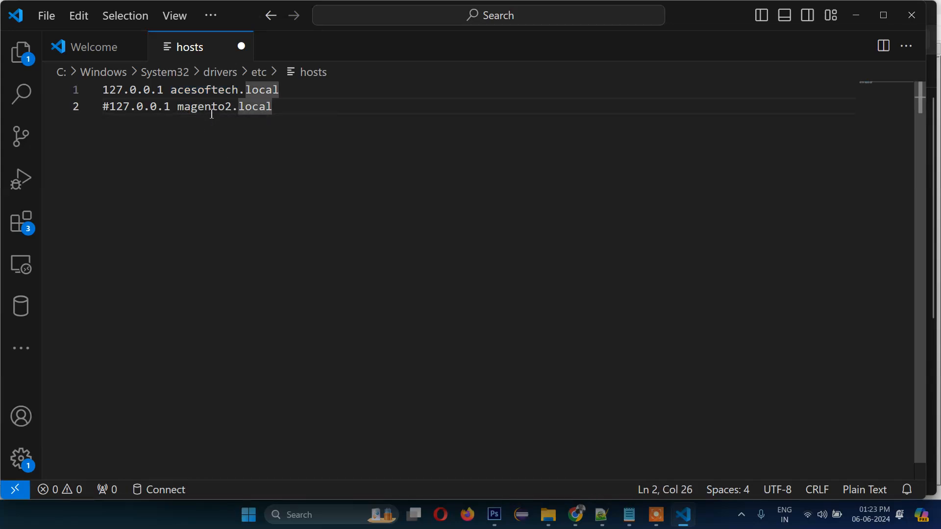
double_click(202, 92)
left_click(298, 119)
left_click(172, 91)
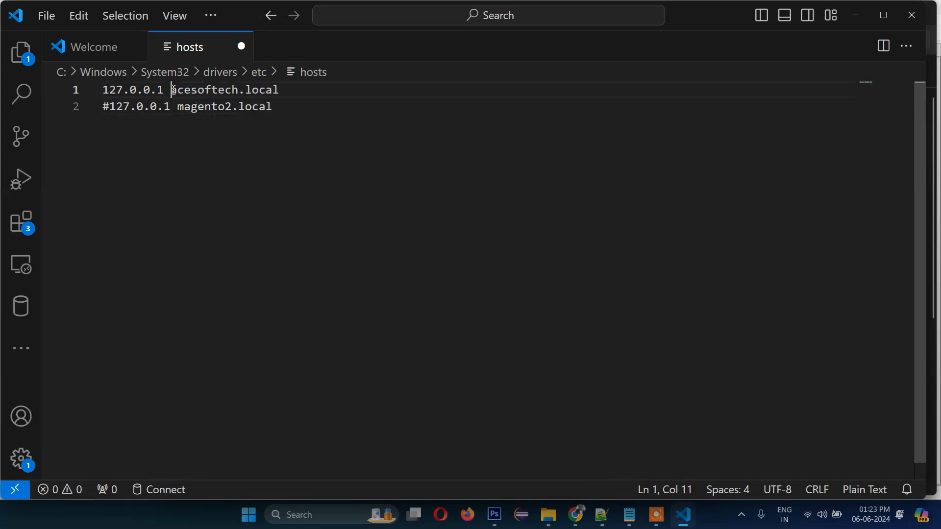
left_click(299, 93)
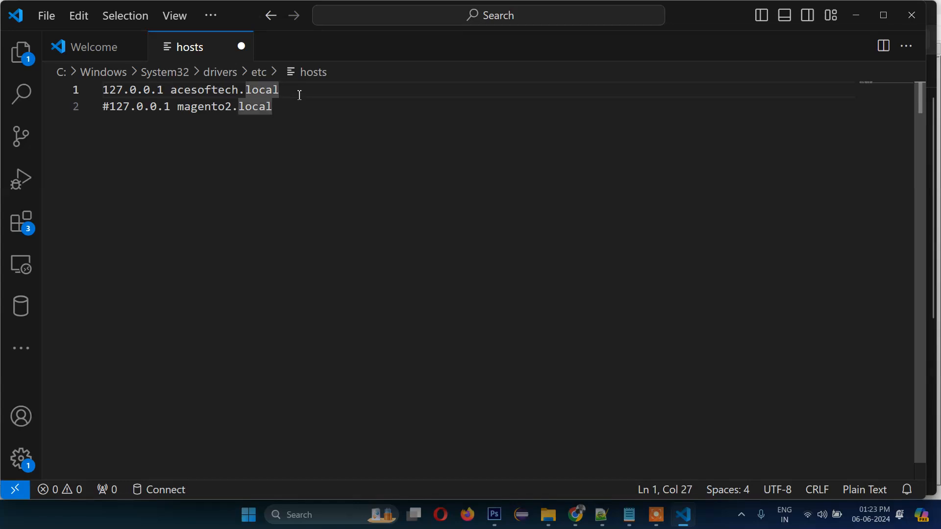
left_click(283, 147)
double_click(209, 91)
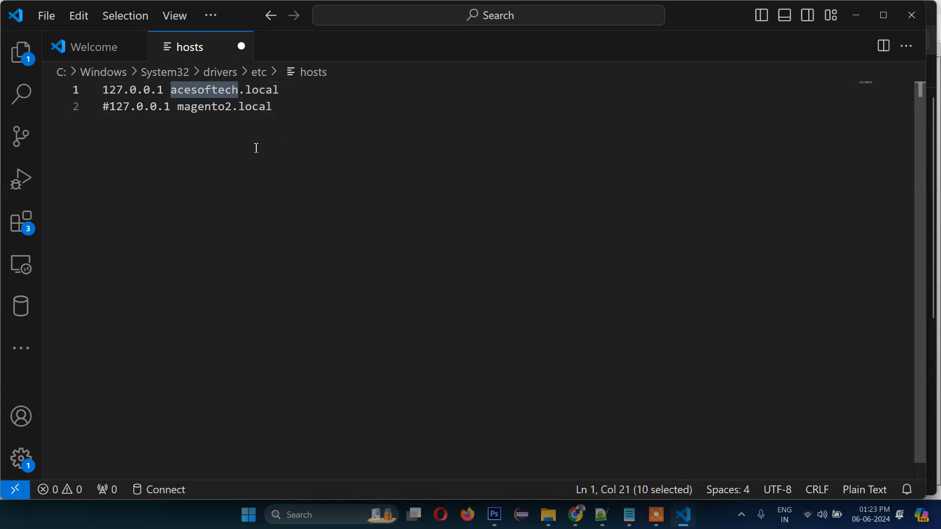
left_click(279, 167)
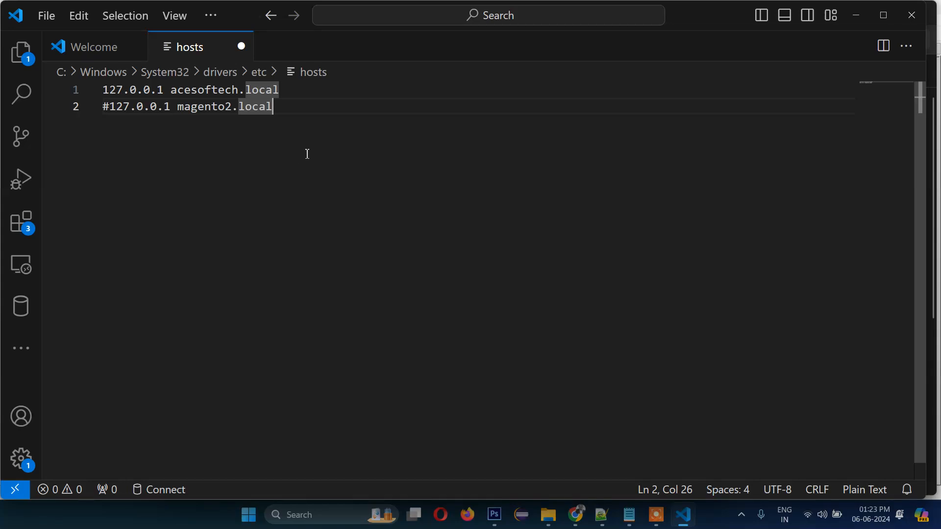
double_click(209, 91)
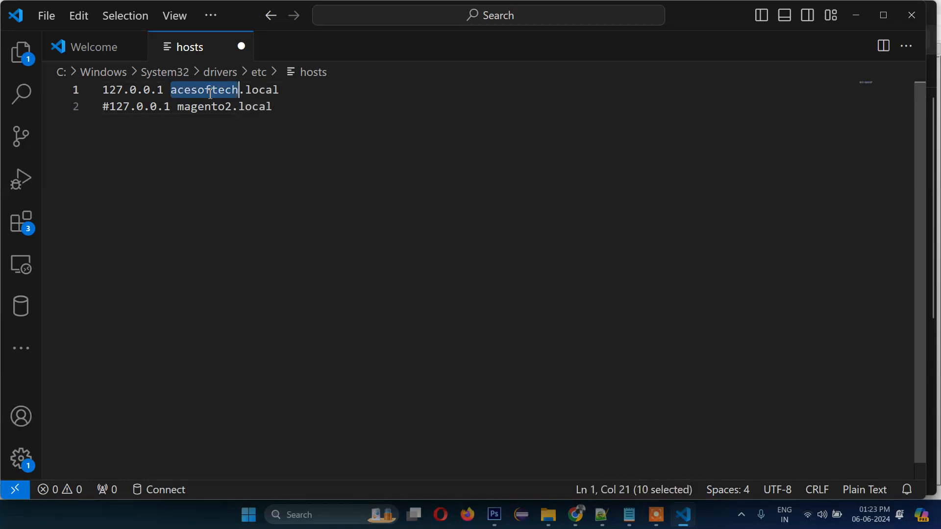
left_click(291, 127)
double_click(202, 89)
left_click(296, 120)
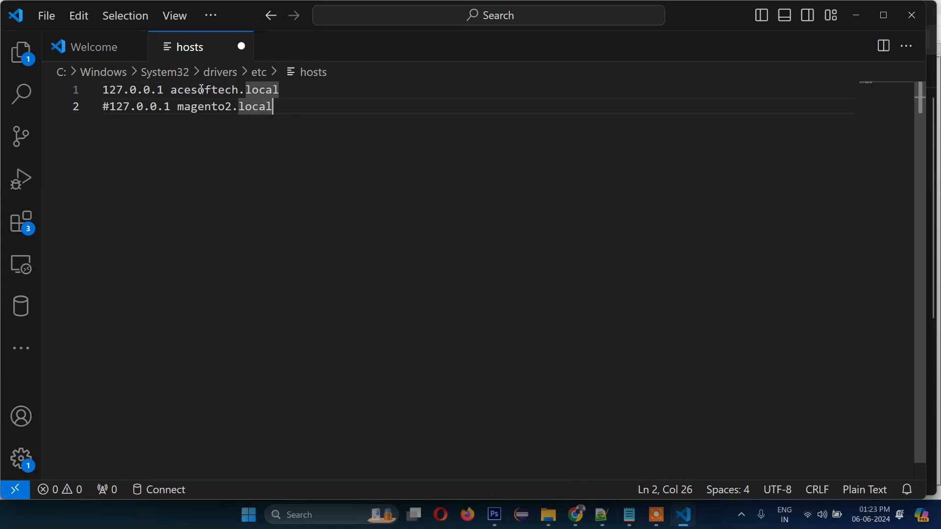
double_click(202, 89)
left_click(286, 109)
- Retry saving, dismiss the insufficient-permissions warning, close VS Code and search Start for 'cod'
key("ctrl+s")
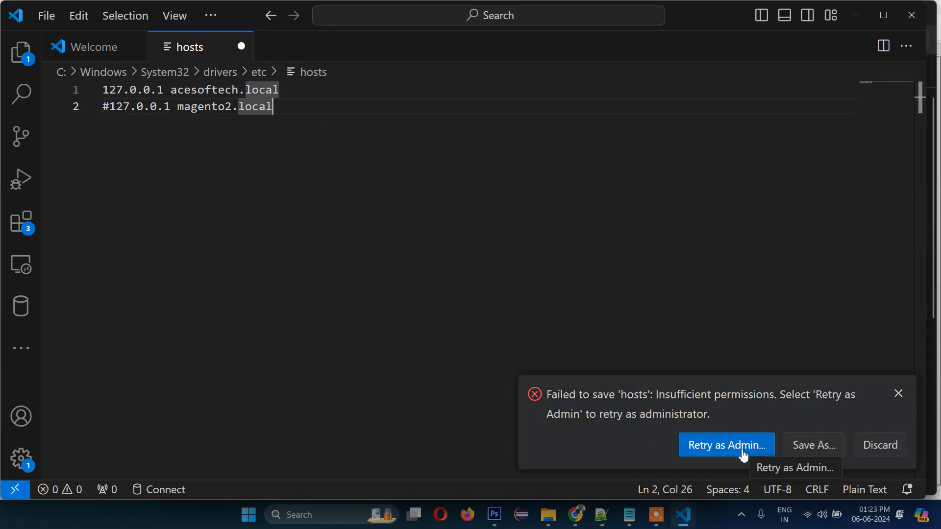
left_click(899, 394)
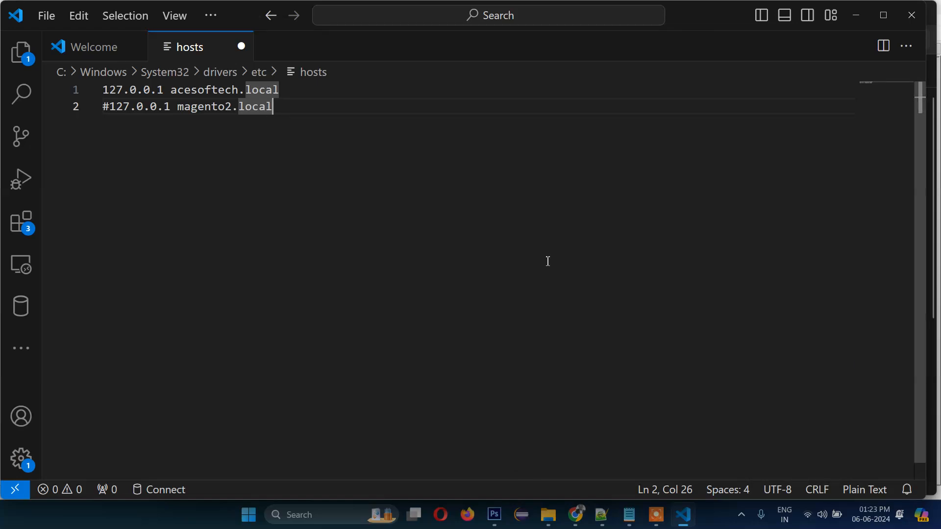
left_click(915, 20)
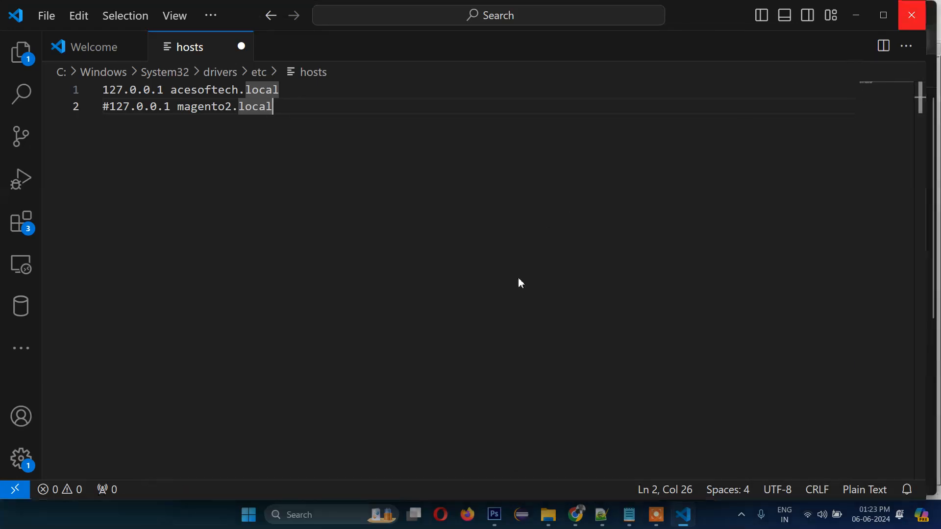
key("super")
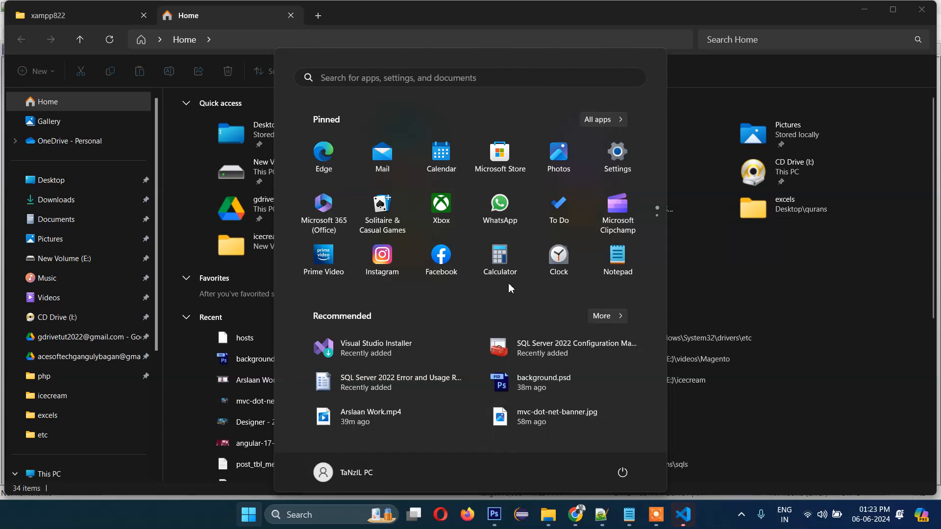
type("cod")
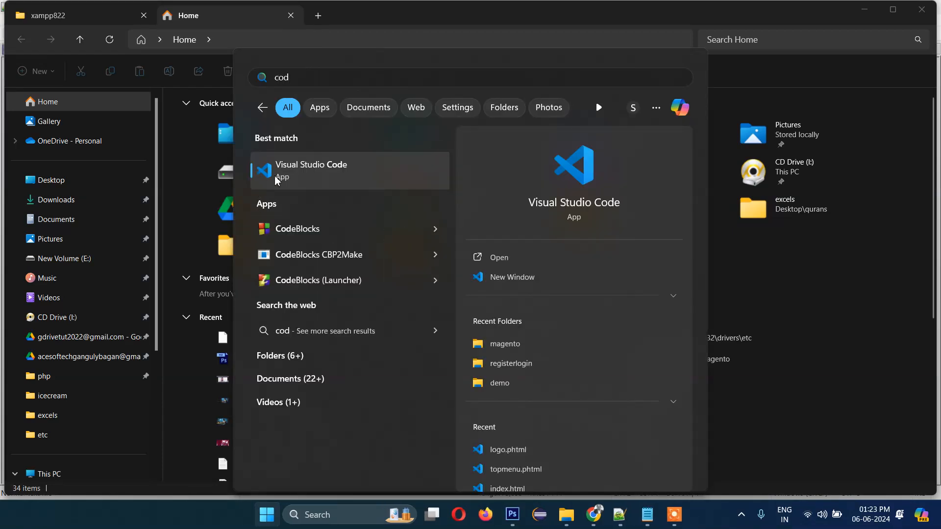
- Run Visual Studio Code as administrator from the Start search result
right_click(310, 176)
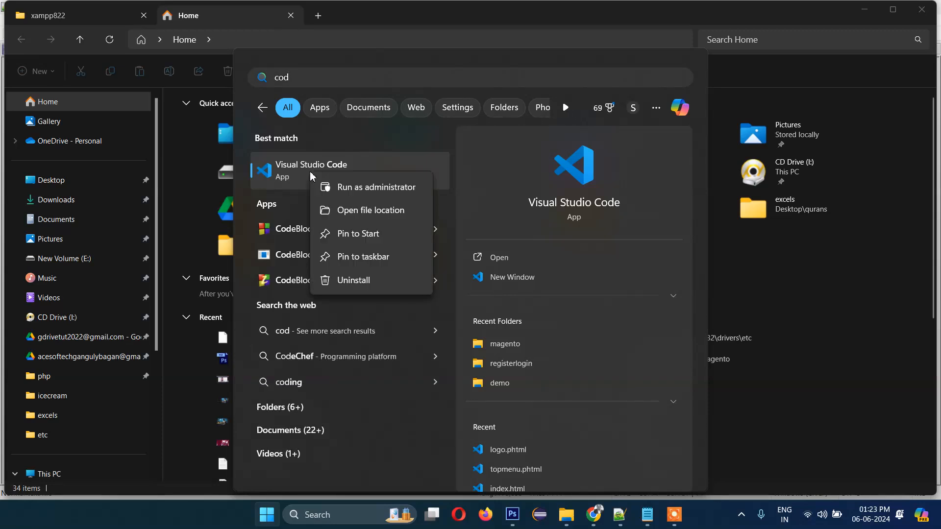
left_click(369, 189)
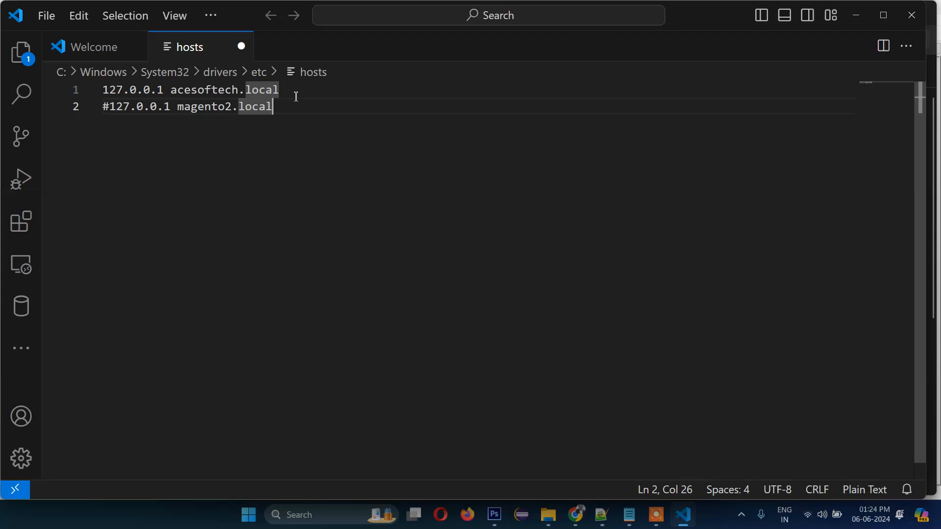
- Save hosts as administrator, then delete the trailing space after acesoftech.local and save again
left_click(296, 97)
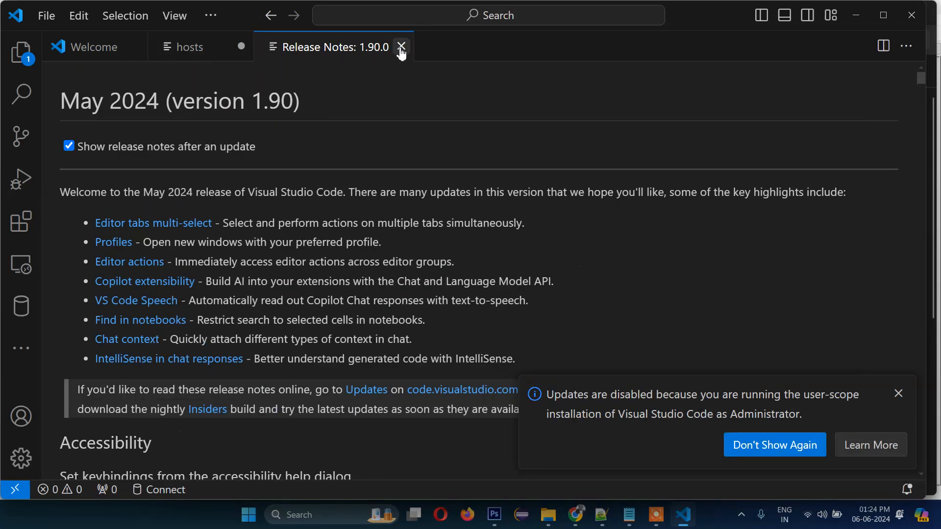
left_click(401, 46)
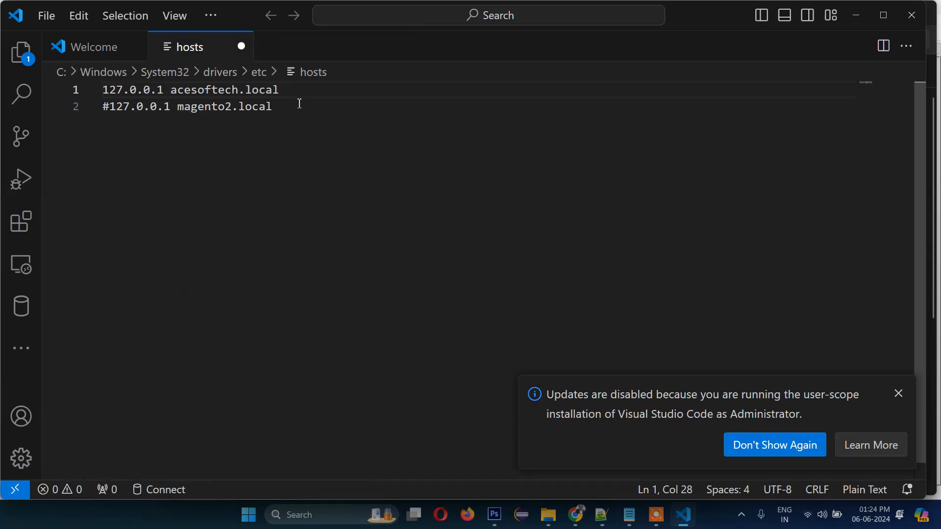
key("ctrl+s")
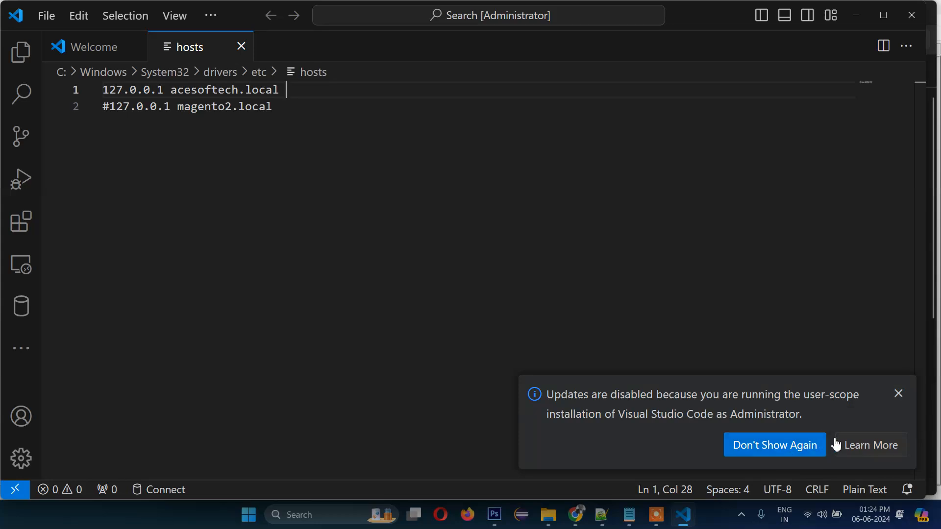
left_click(898, 394)
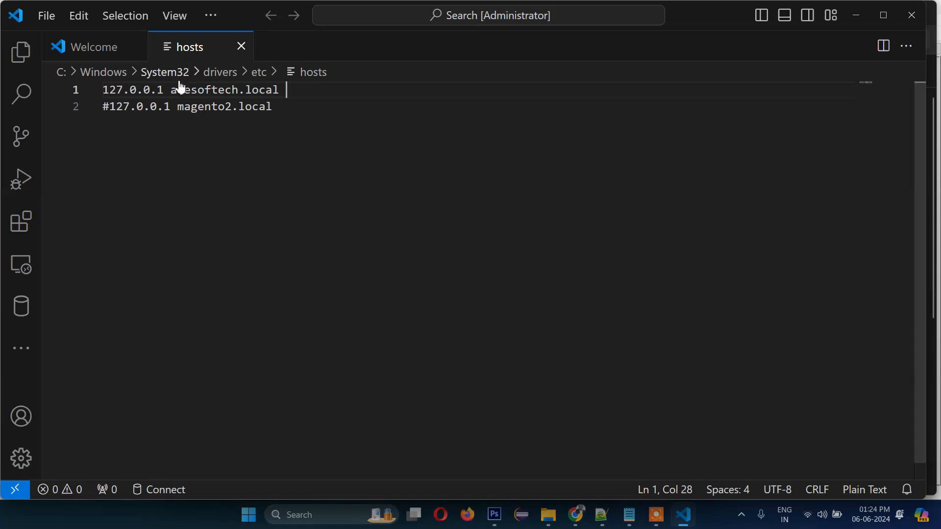
key("BackSpace")
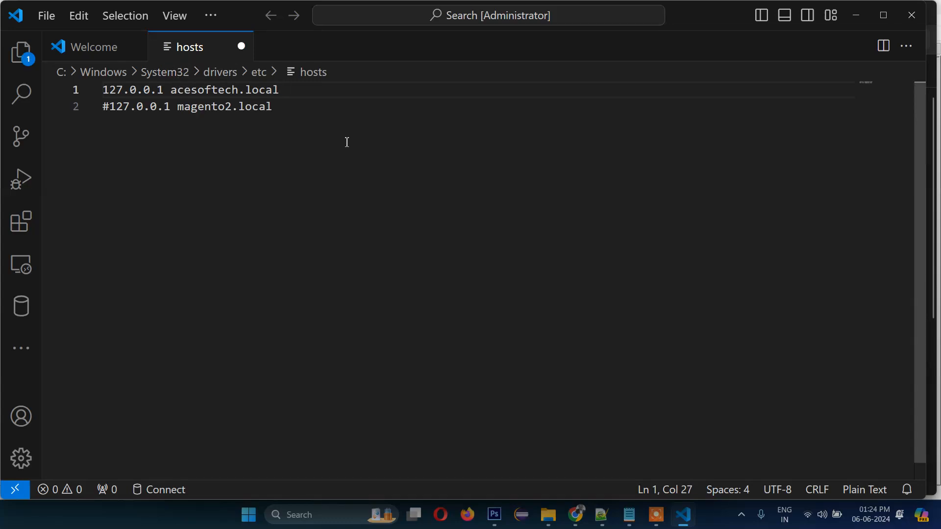
key("ctrl+s")
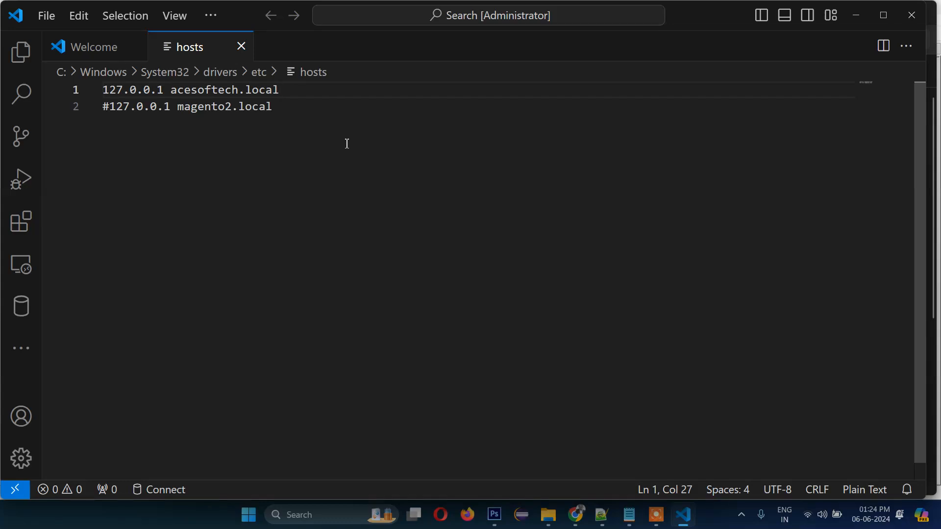
- Launch xampp-control.exe from the C:\xampp822 folder in File Explorer
left_click(548, 524)
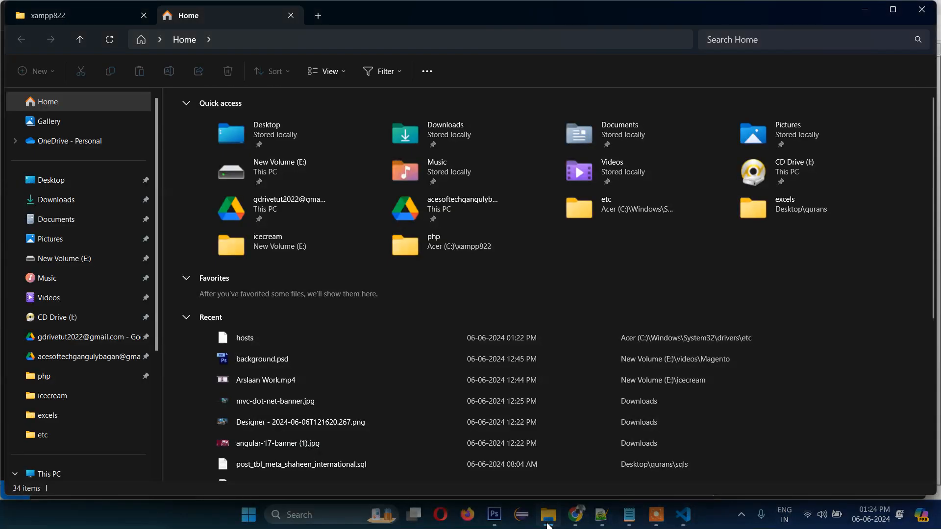
scroll(56, 373, "down", 3)
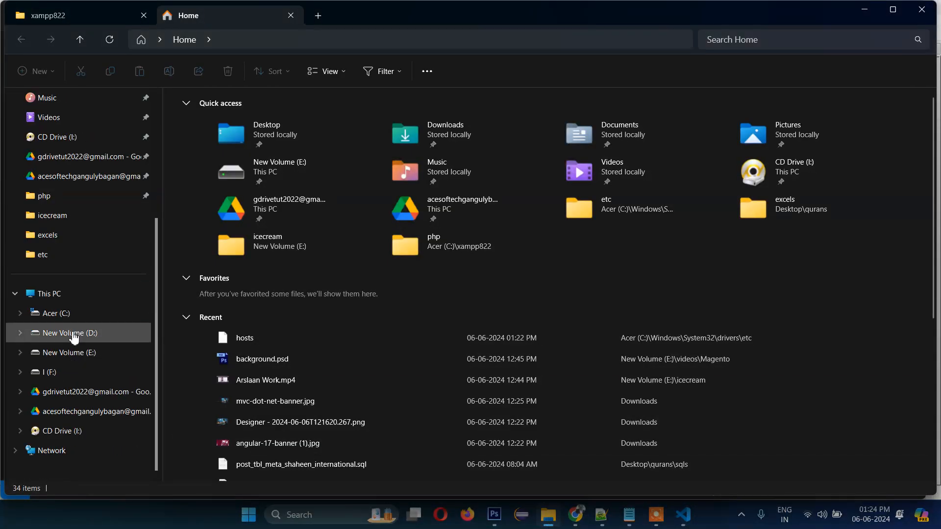
left_click(72, 317)
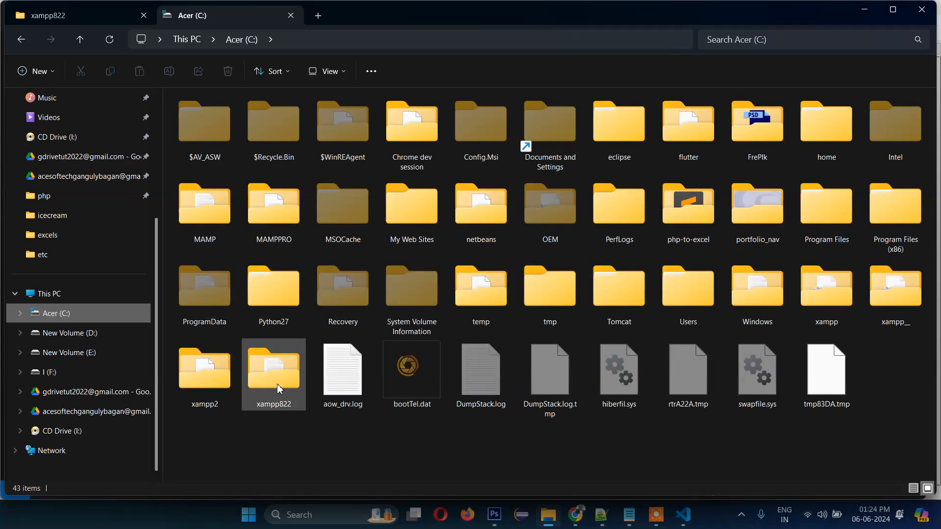
double_click(284, 373)
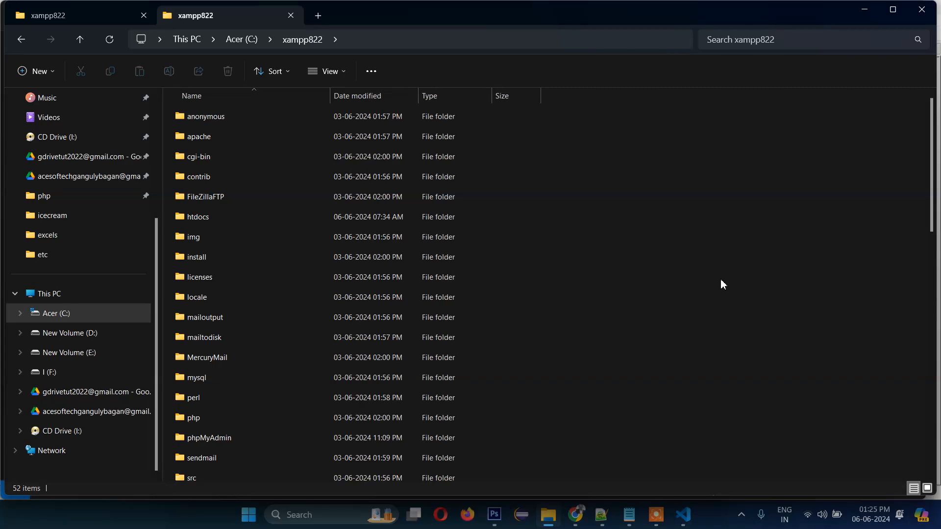
scroll(656, 299, "down", 8)
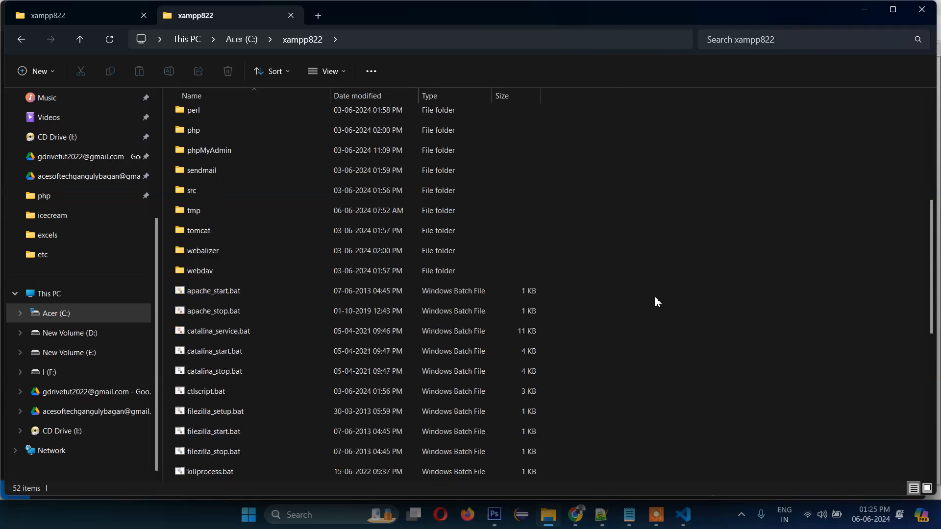
scroll(656, 299, "up", 4)
scroll(658, 302, "up", 4)
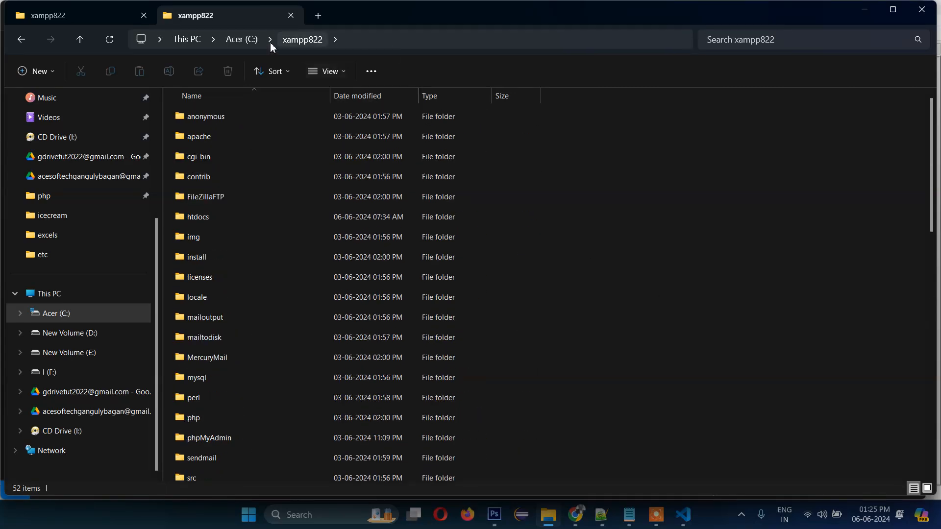
scroll(630, 241, "down", 10)
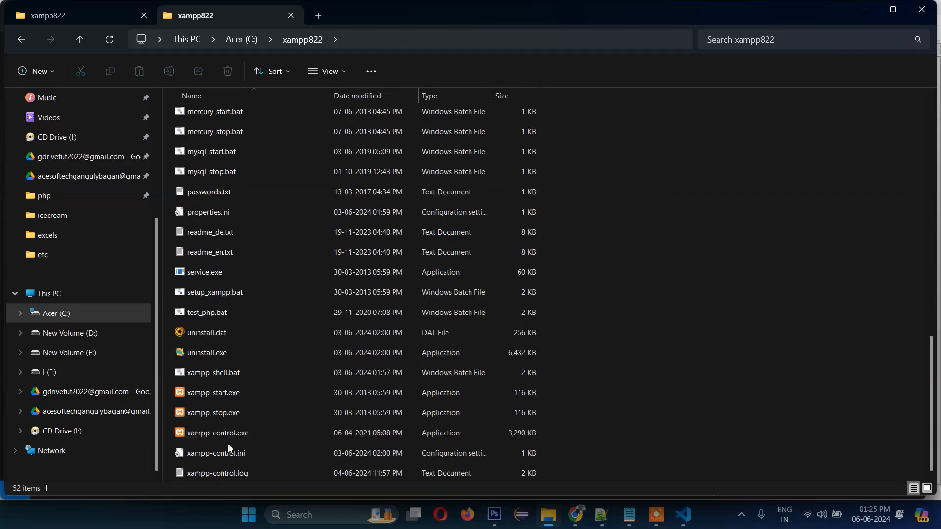
double_click(182, 434)
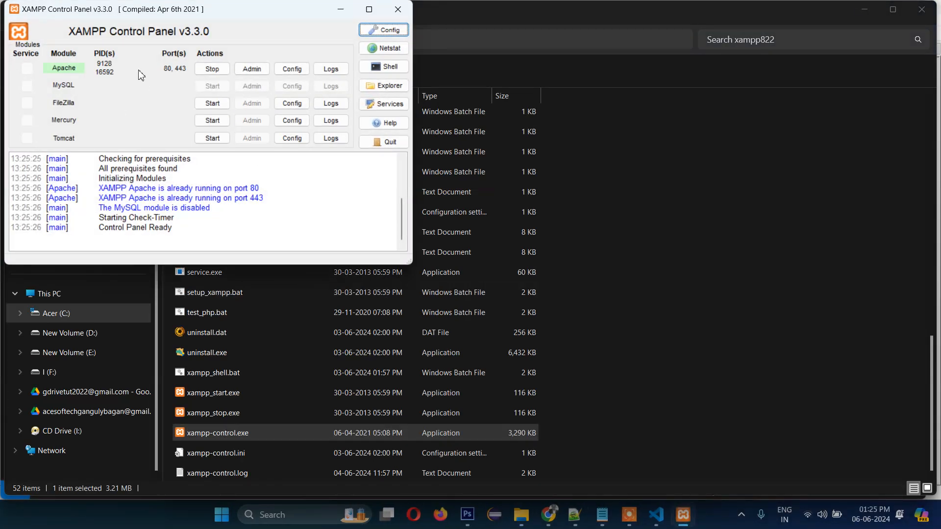
- Open httpd.conf from Apache's Config list, maximize it and scroll to the end, then close it
left_click(292, 69)
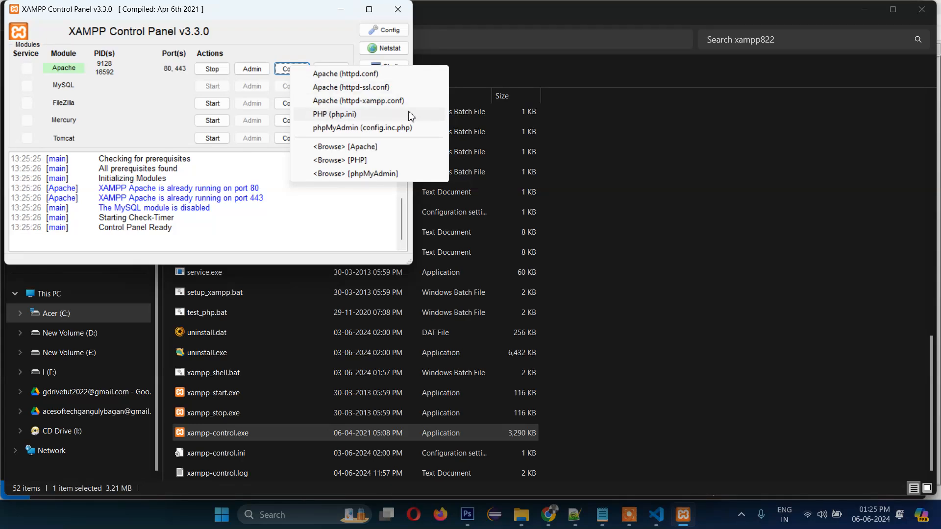
left_click(371, 75)
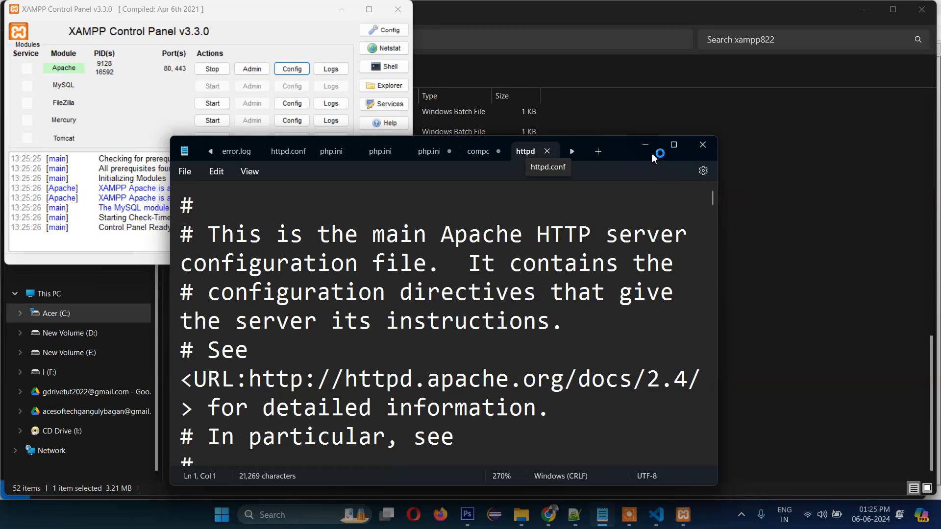
left_click(674, 144)
scroll(658, 311, "down", 3)
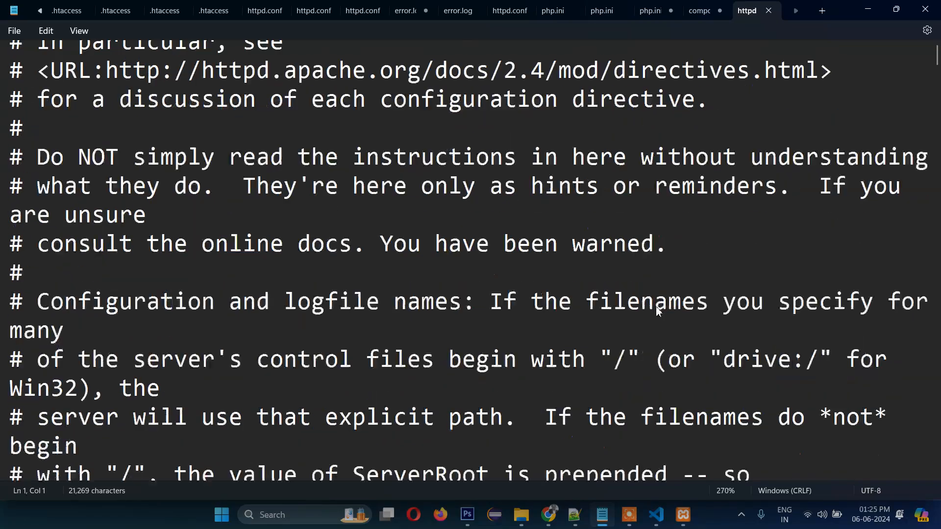
scroll(658, 309, "down", 15)
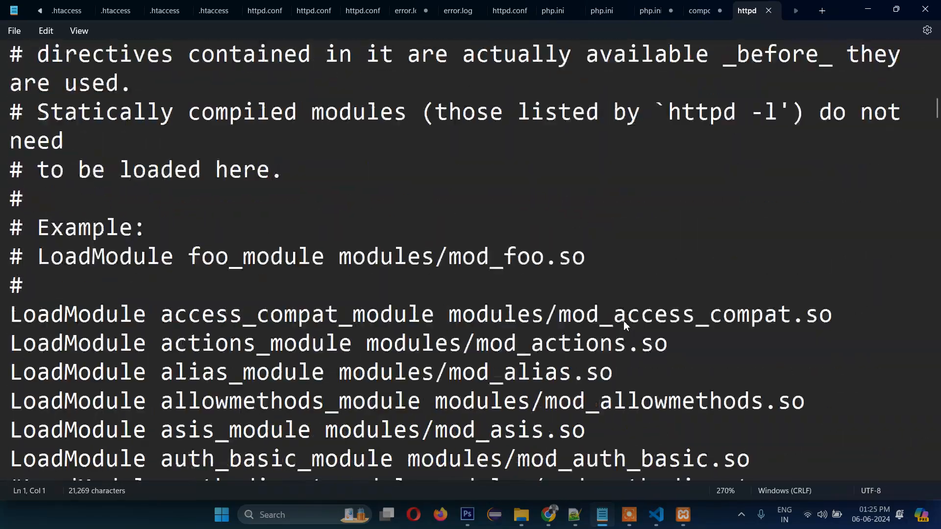
scroll(624, 321, "down", 20)
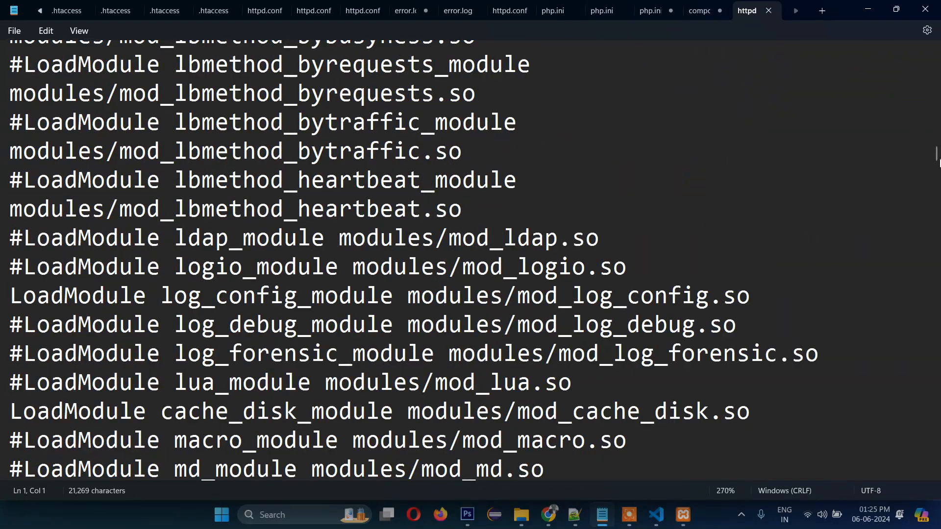
left_click_drag(937, 157, 935, 463)
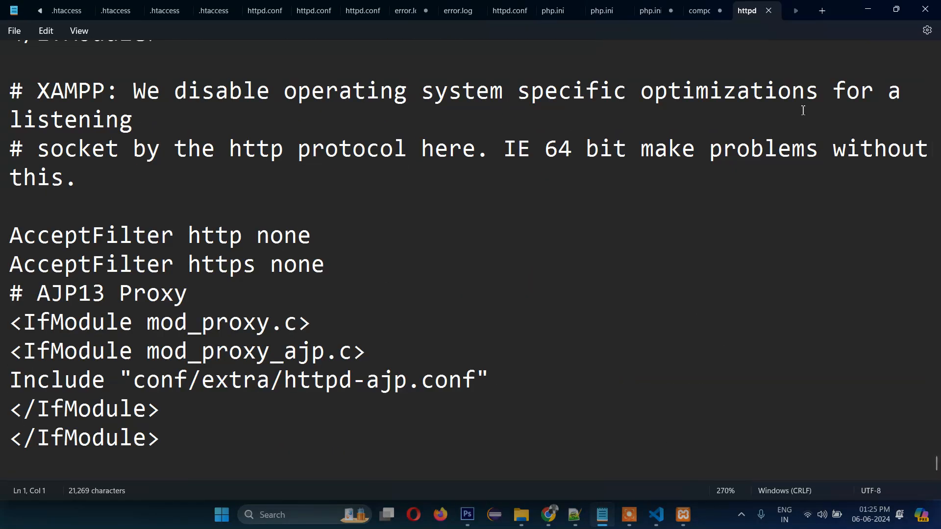
left_click(925, 8)
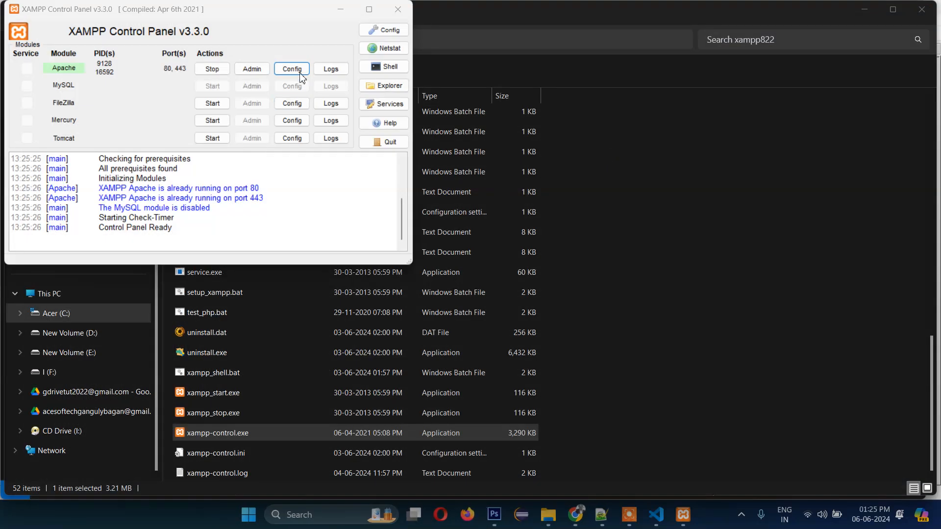
- Open httpd-xampp.conf from Apache's Config list, scroll through it, close it and return to File Explorer
left_click(299, 73)
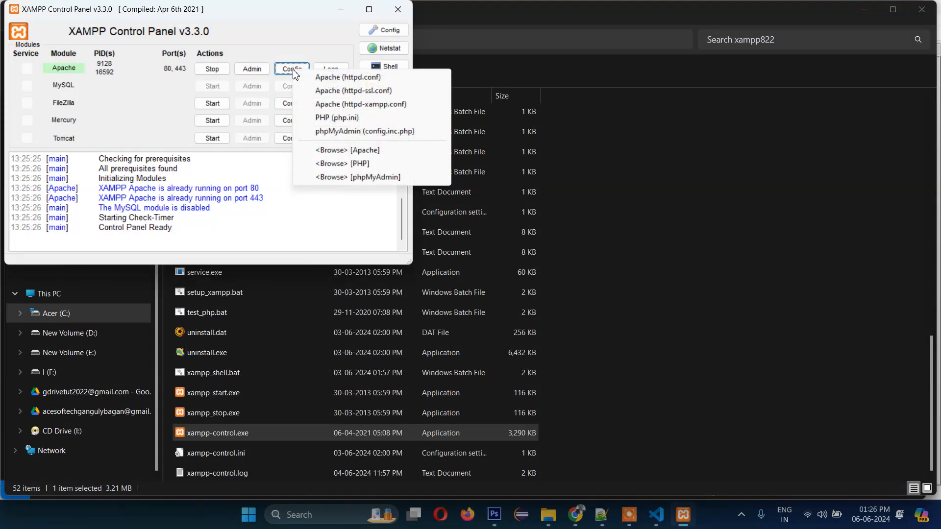
left_click(384, 105)
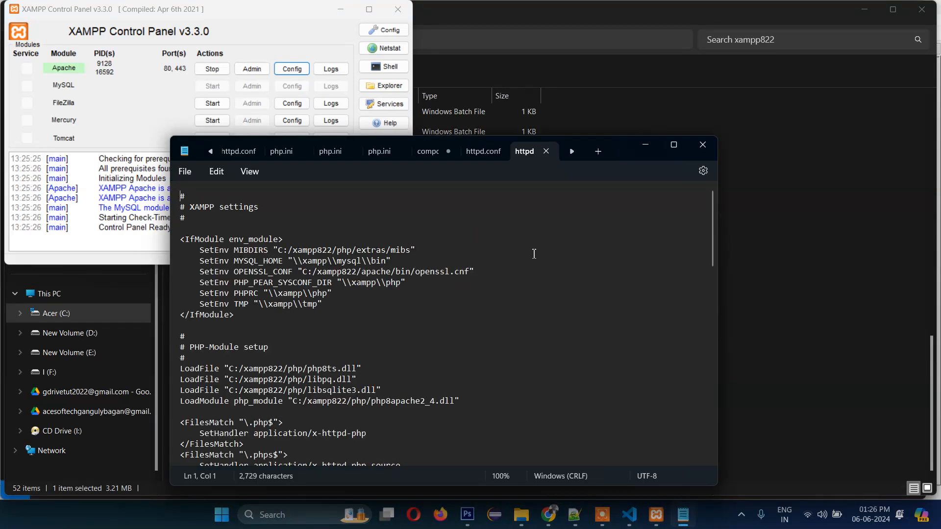
left_click(674, 146)
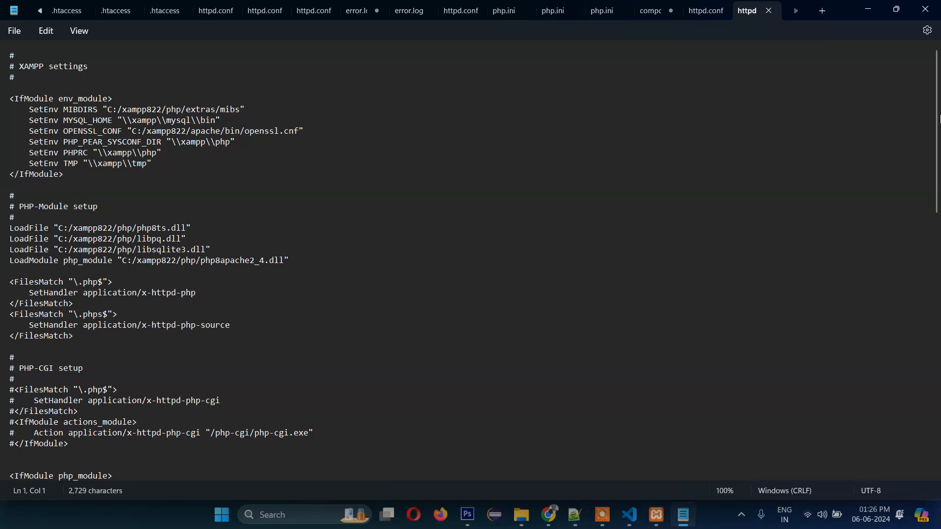
scroll(938, 237, "down", 15)
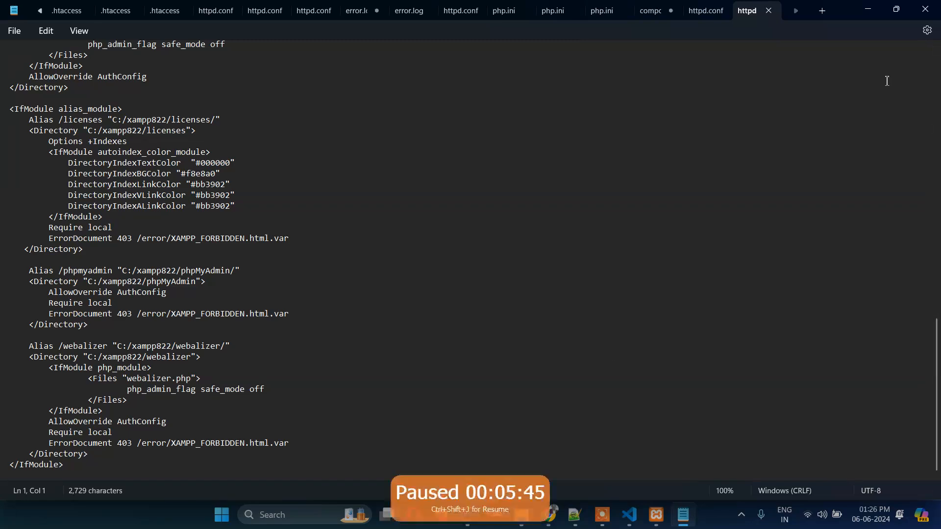
left_click(928, 18)
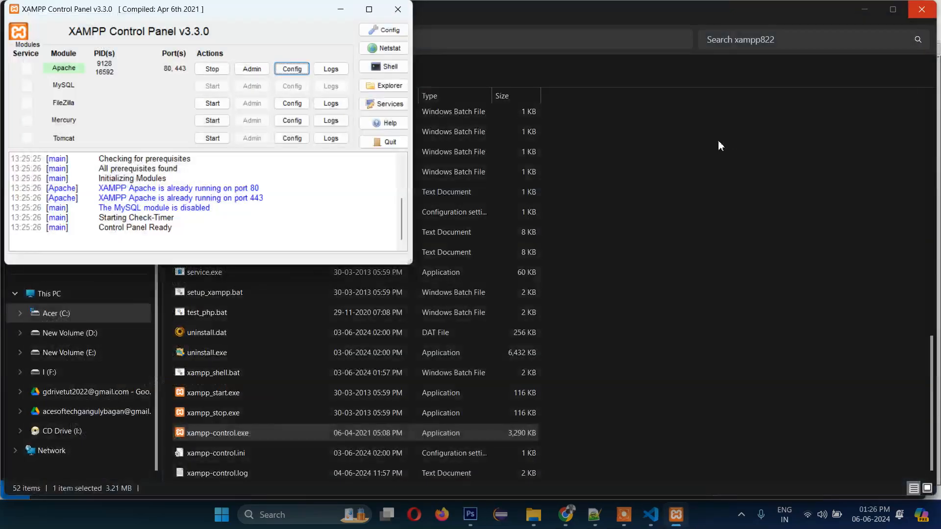
left_click(632, 313)
- Browse to xampp822\apache\conf\extra and open httpd-vhosts.conf in Sublime Text
scroll(240, 239, "up", 9)
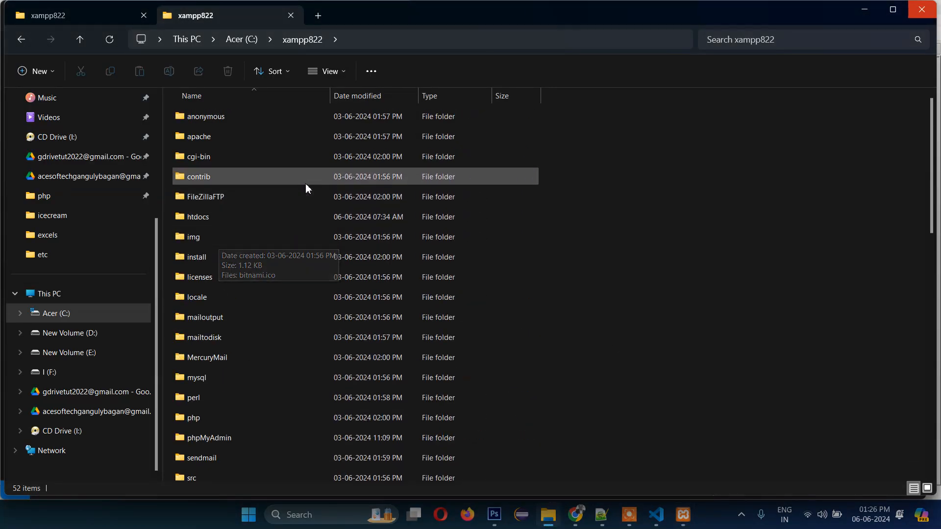
left_click(188, 140)
double_click(188, 139)
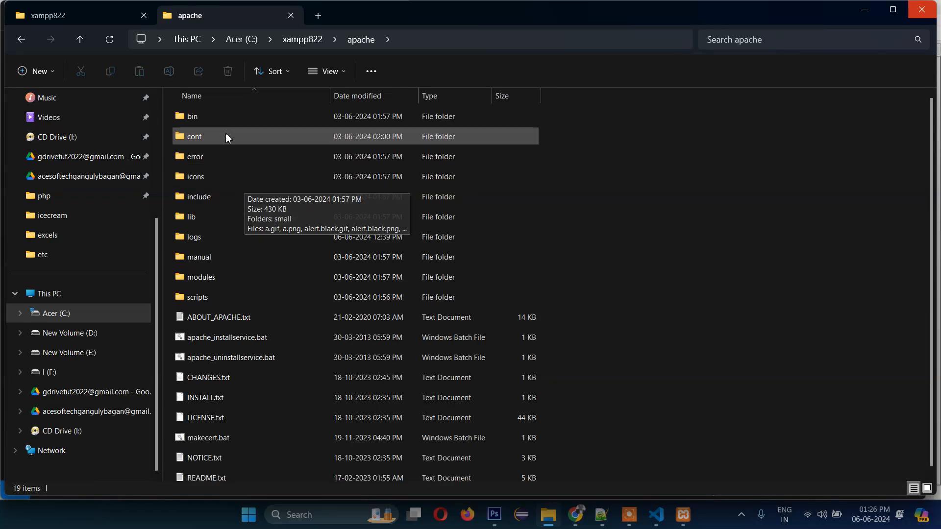
double_click(202, 139)
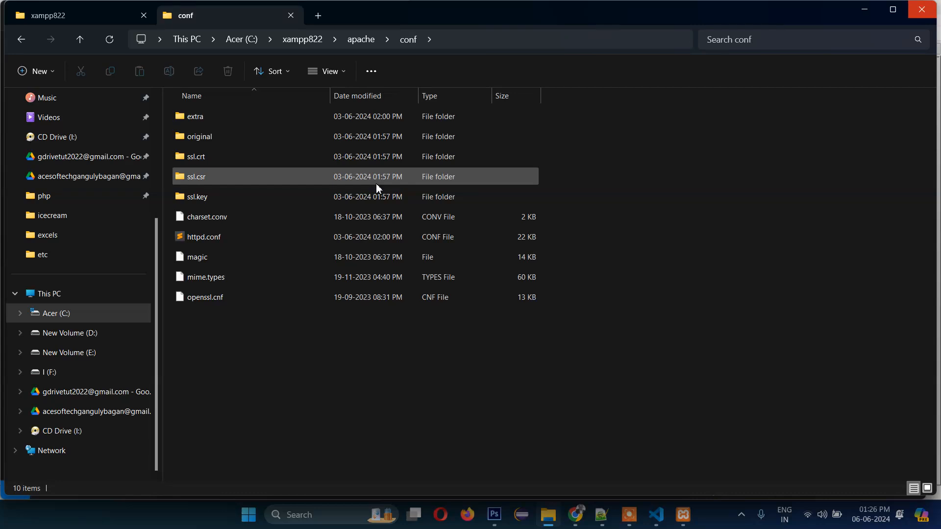
double_click(227, 118)
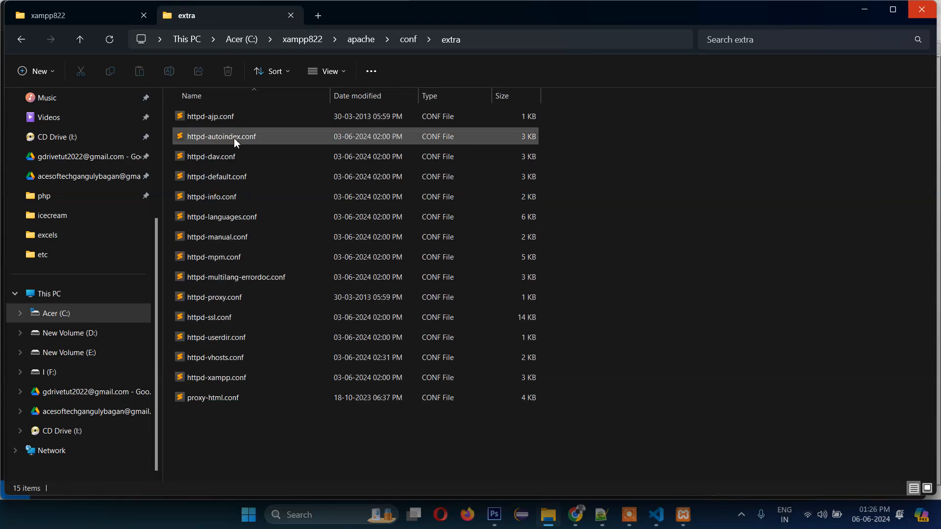
left_click(226, 359)
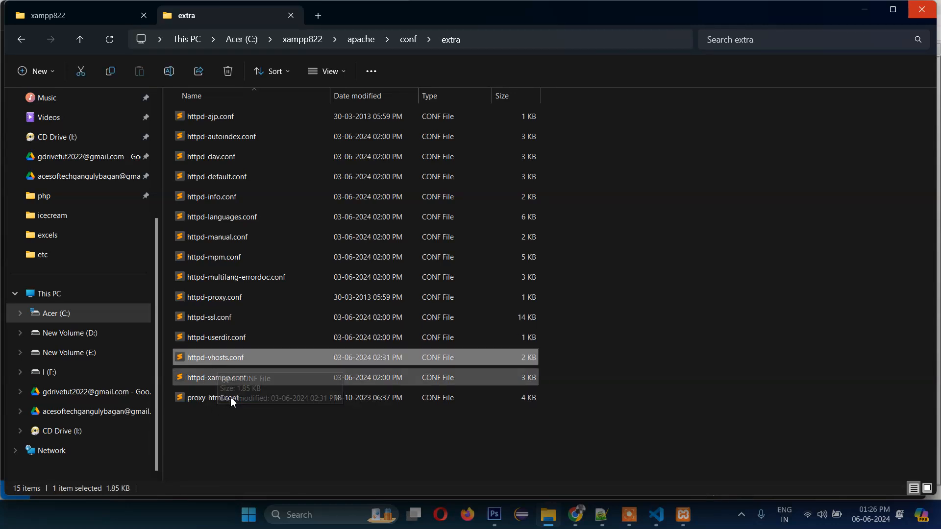
left_click(240, 453)
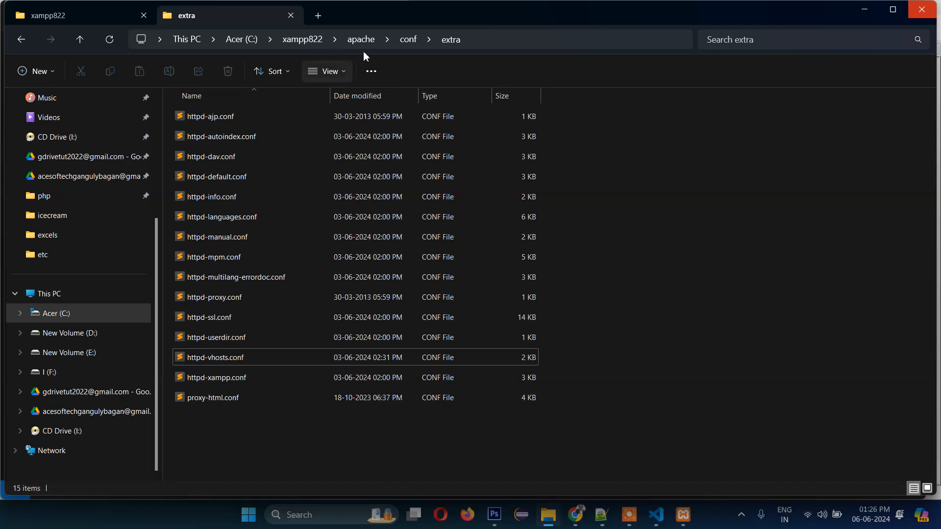
double_click(235, 362)
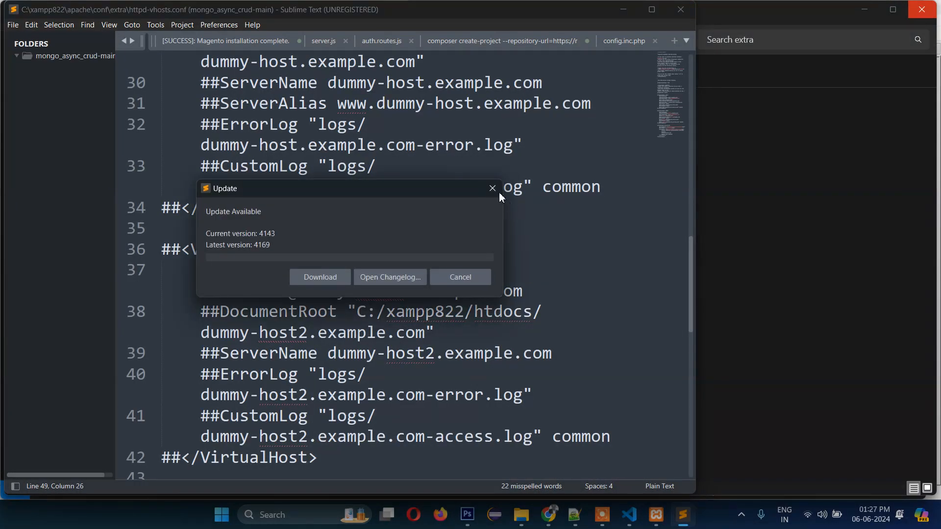
- Insert blank lines at line 43 above the 127.0.0.1 VirtualHost block and save httpd-vhosts.conf
left_click(492, 188)
left_click(652, 9)
scroll(821, 339, "down", 1)
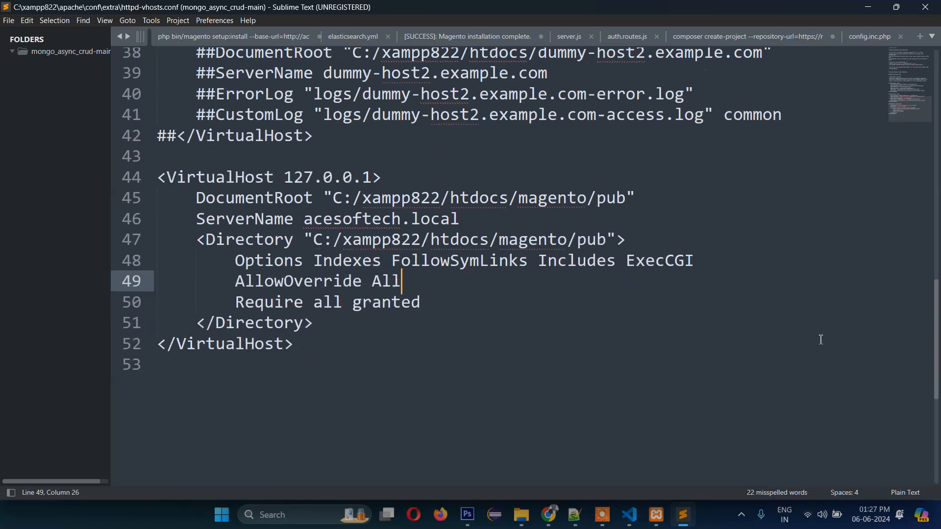
scroll(821, 340, "down", 4)
scroll(788, 335, "up", 4)
left_click(241, 182)
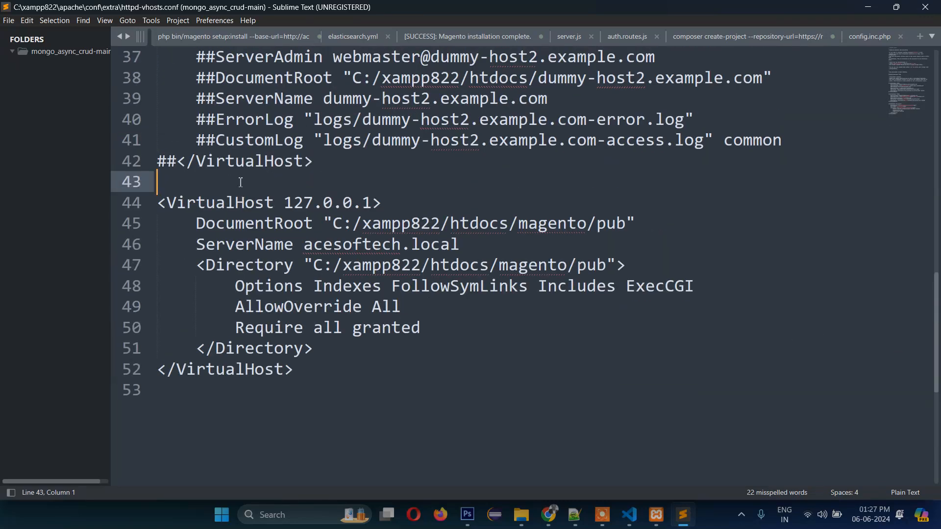
key("Return")
key("Return")
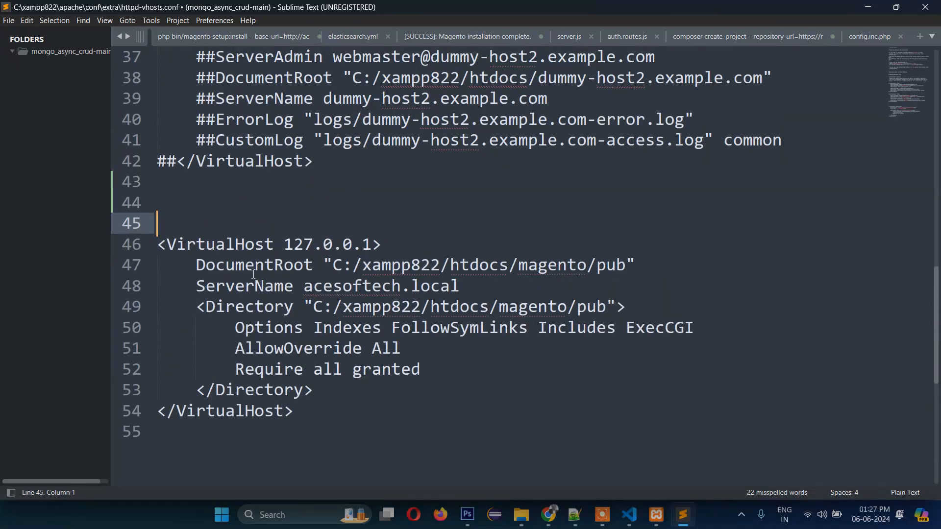
key("ctrl+s")
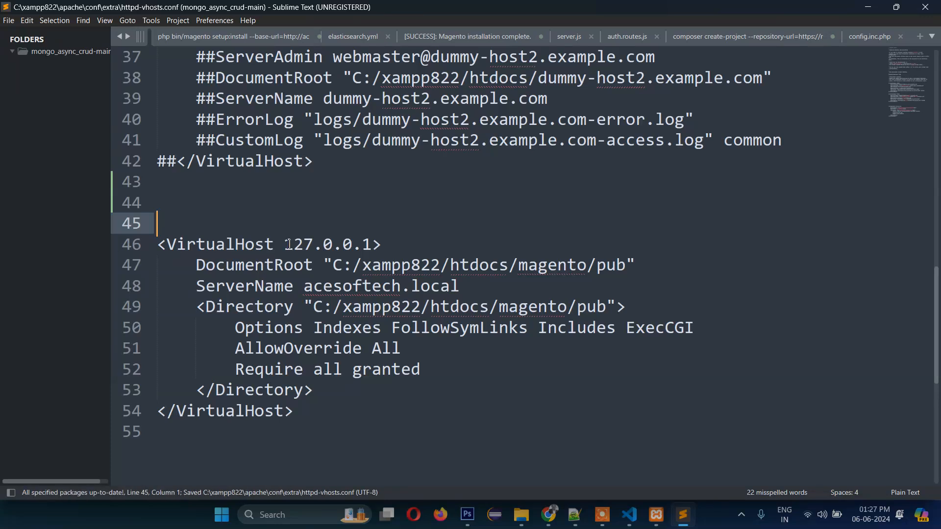
- Locate the 127.0.0.1 address, then select it in the hosts file in VS Code
left_click(298, 245)
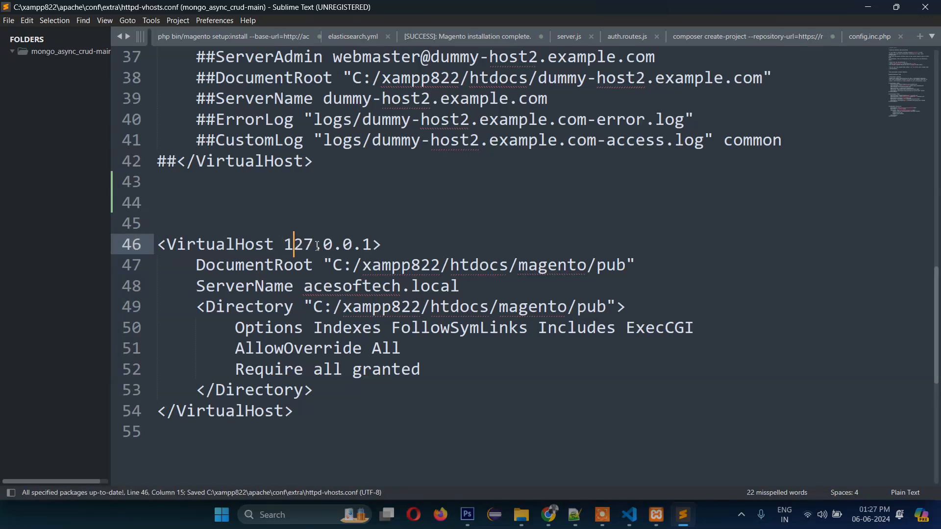
left_click(374, 245)
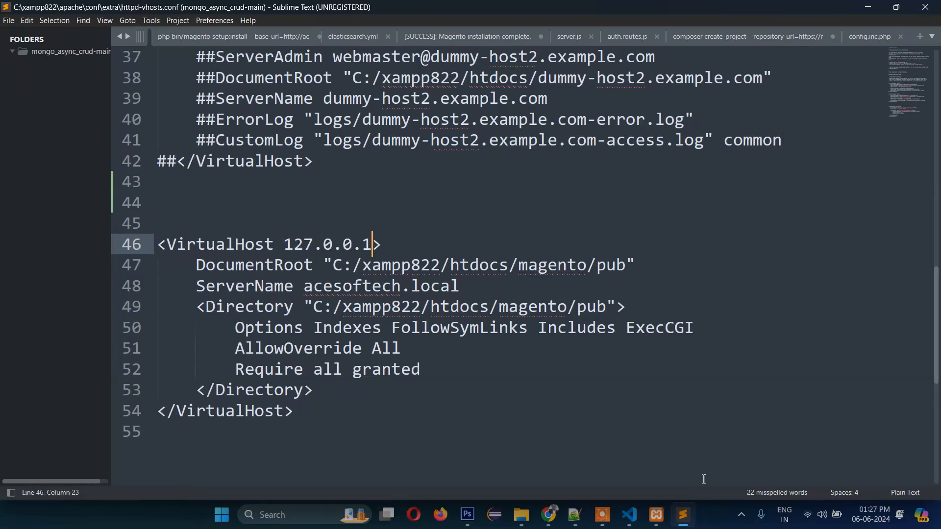
left_click(629, 514)
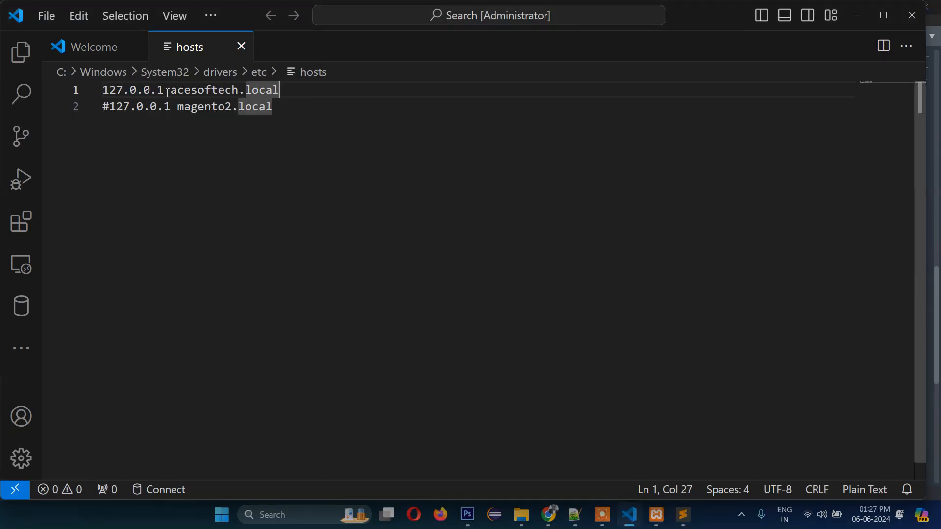
left_click_drag(168, 92, 103, 91)
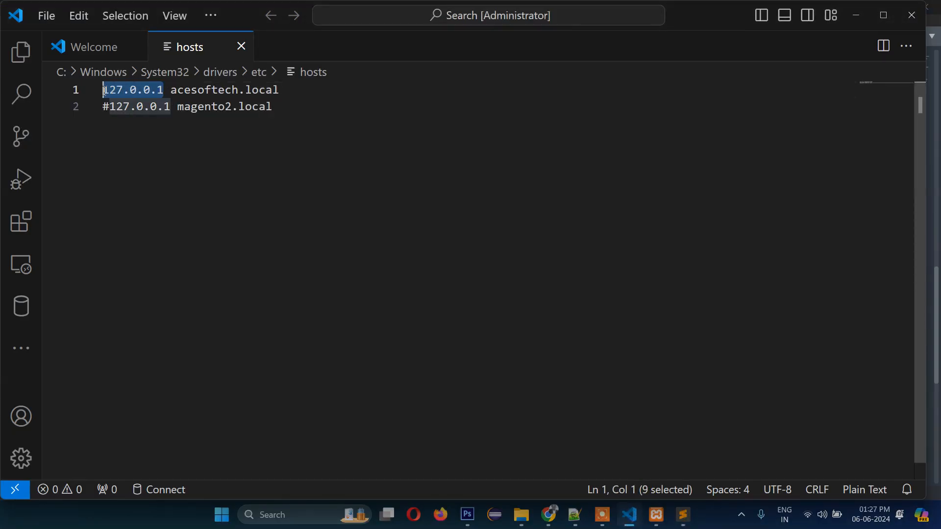
- Bring httpd-vhosts.conf forward and highlight the DocumentRoot path C:/xampp822/htdocs/magento/pub
left_click(684, 517)
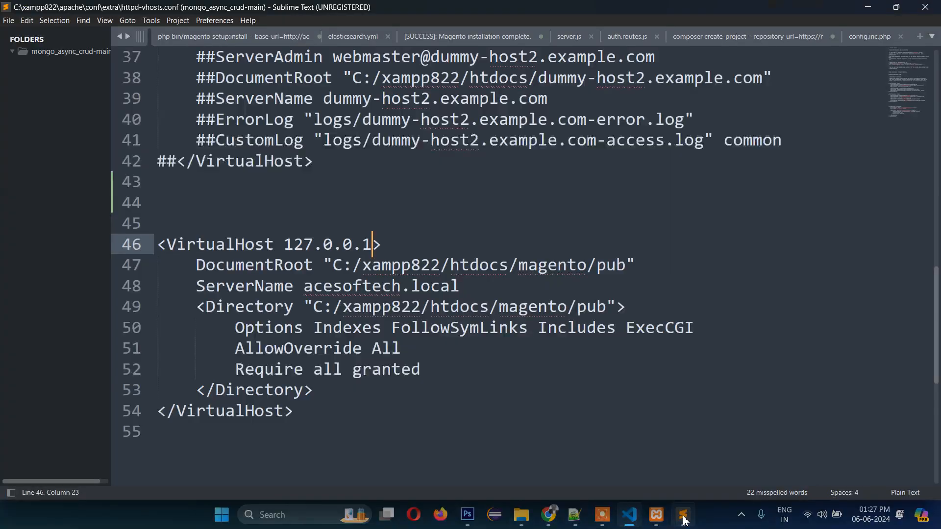
left_click(684, 519)
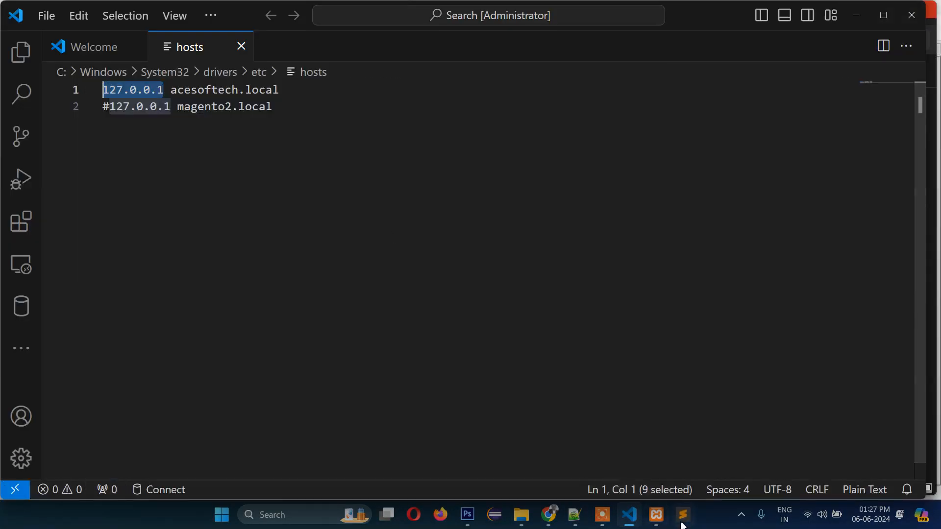
left_click(682, 520)
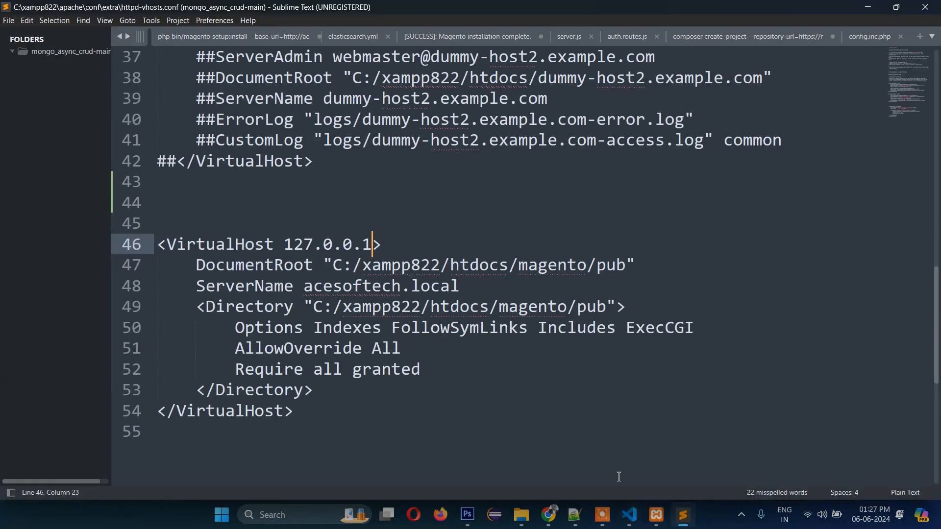
left_click(229, 267)
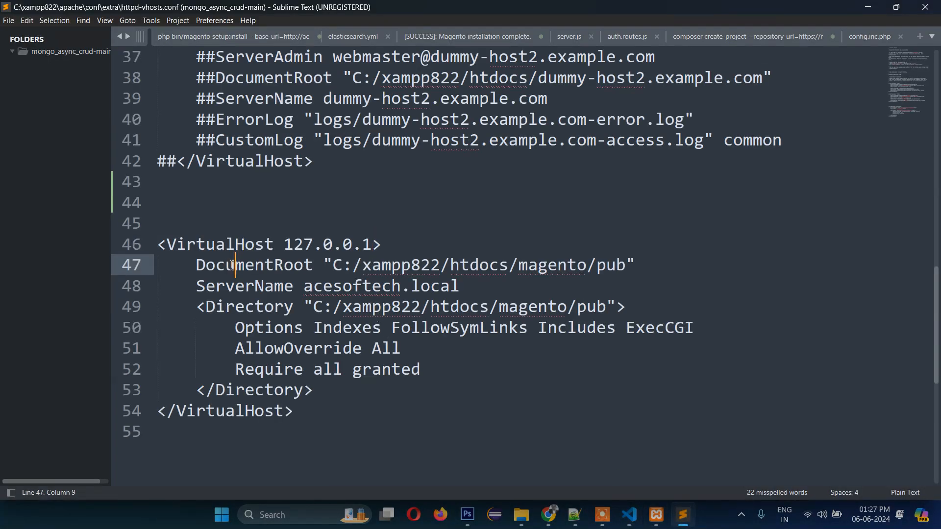
left_click(277, 271)
left_click(343, 267)
left_click(412, 267)
left_click(432, 266)
double_click(405, 268)
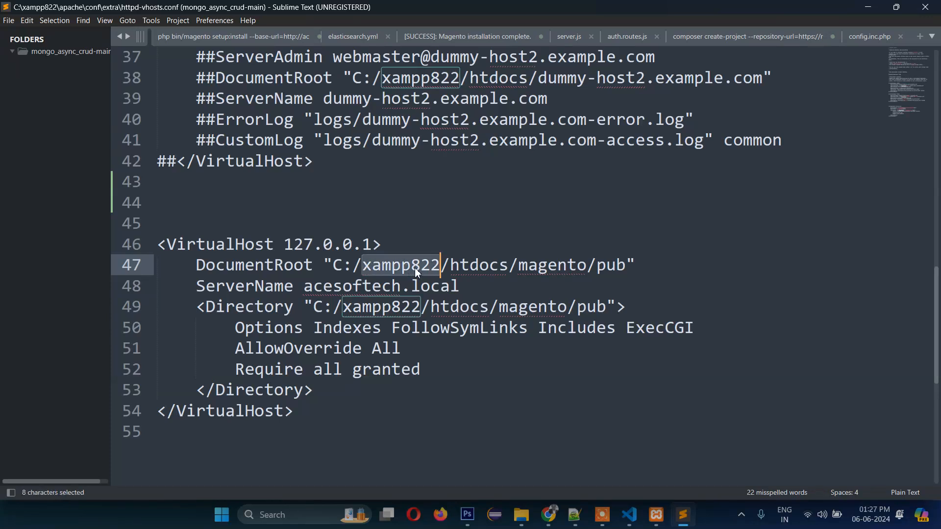
left_click(490, 268)
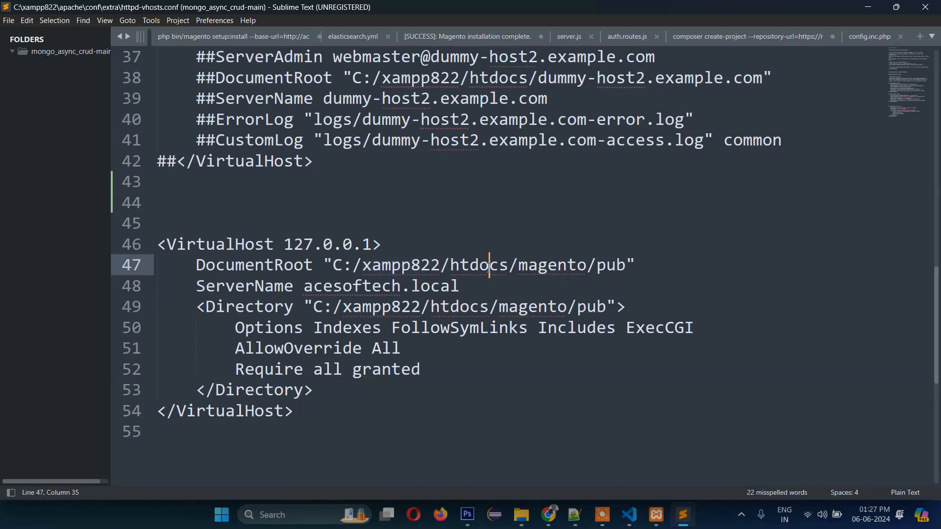
double_click(544, 269)
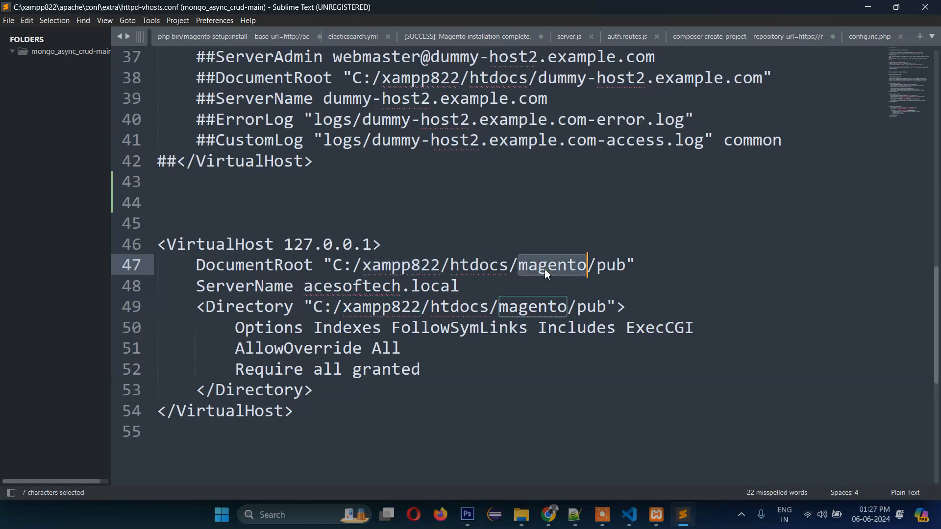
double_click(611, 271)
left_click_drag(521, 270, 625, 271)
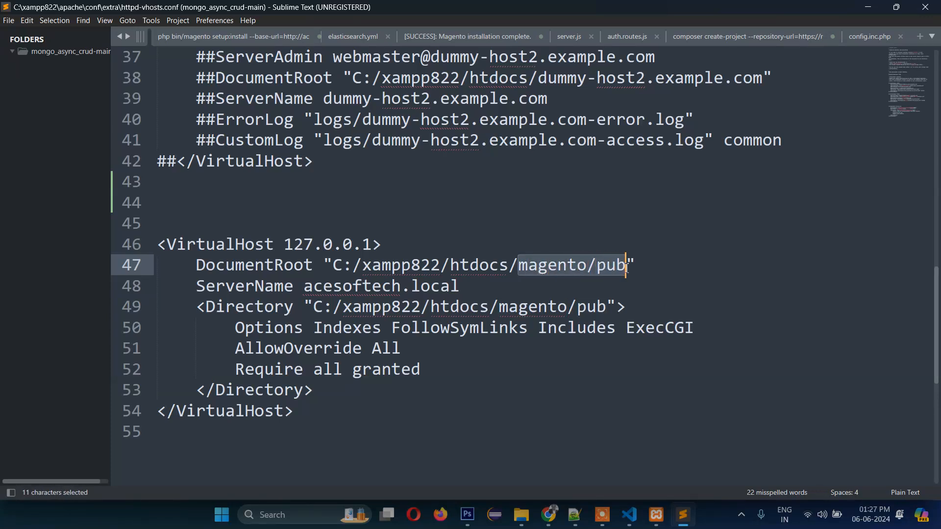
left_click(618, 270)
left_click_drag(521, 267, 632, 265)
left_click(592, 265)
double_click(568, 265)
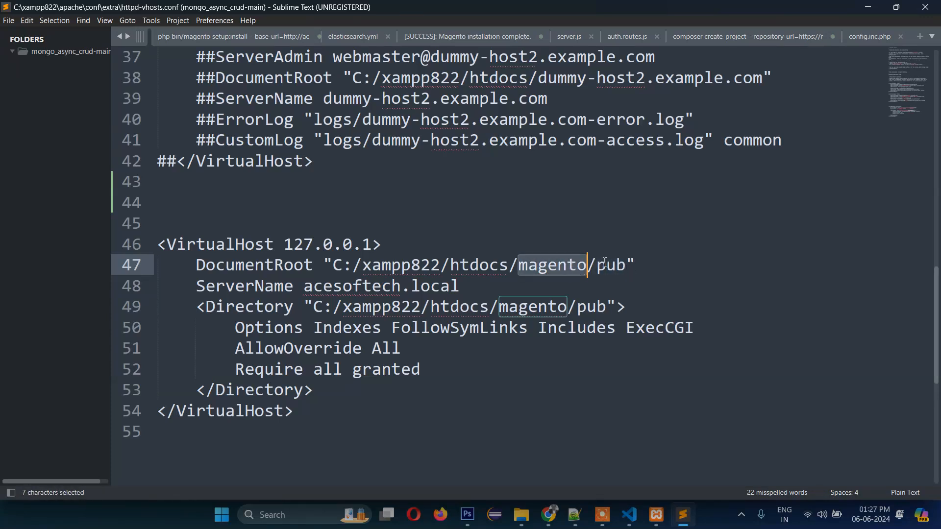
double_click(604, 266)
left_click(616, 265)
left_click(634, 267)
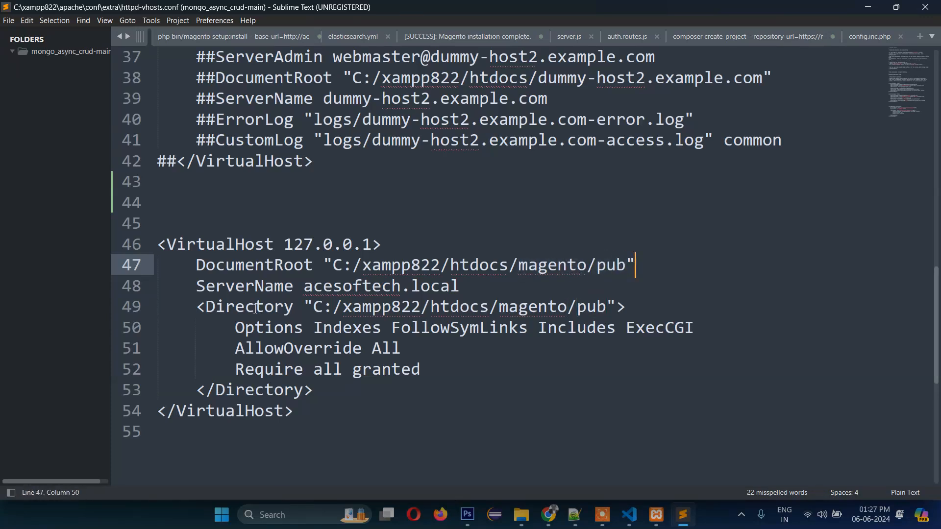
- Highlight the ServerName acesoftech.local, the Directory path and the three access option lines
left_click(216, 285)
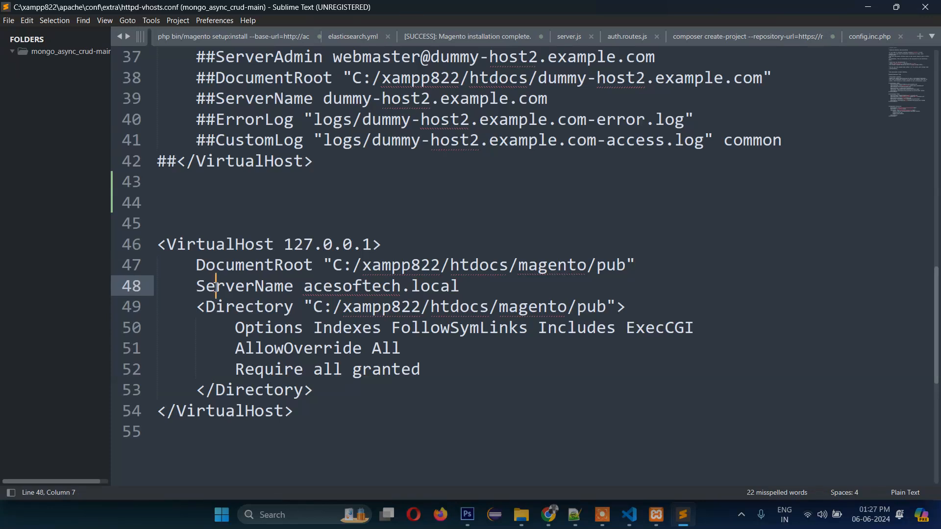
left_click(304, 290)
left_click_drag(304, 289, 476, 290)
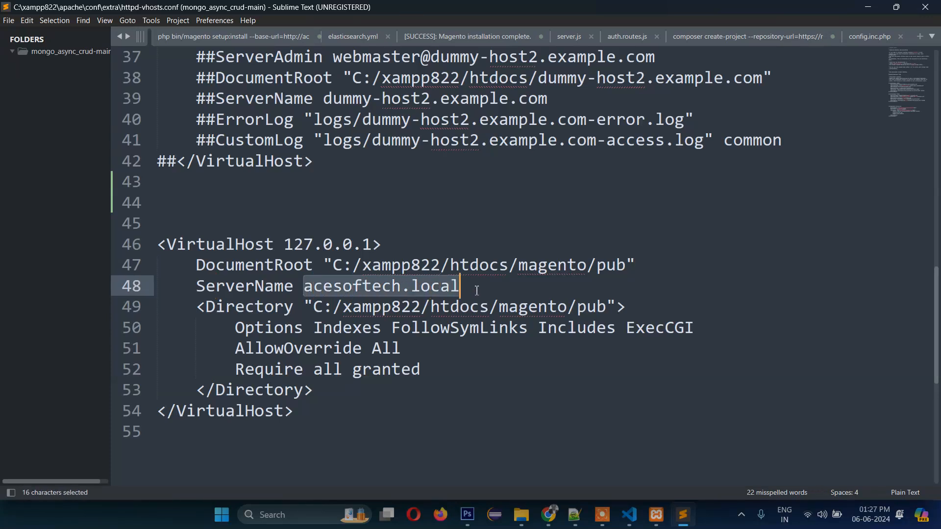
left_click(476, 289)
left_click_drag(304, 289, 475, 289)
left_click(475, 289)
double_click(255, 309)
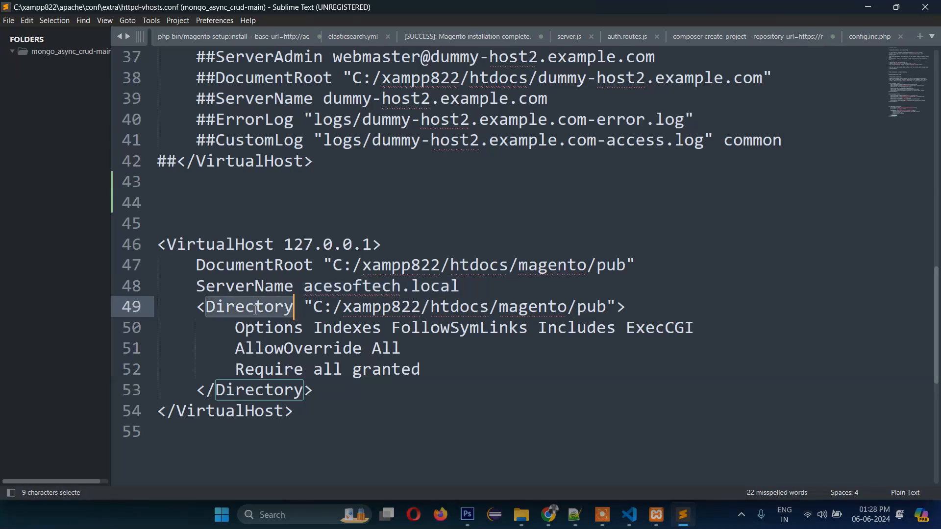
left_click(319, 307)
left_click_drag(608, 308, 333, 308)
left_click(368, 264)
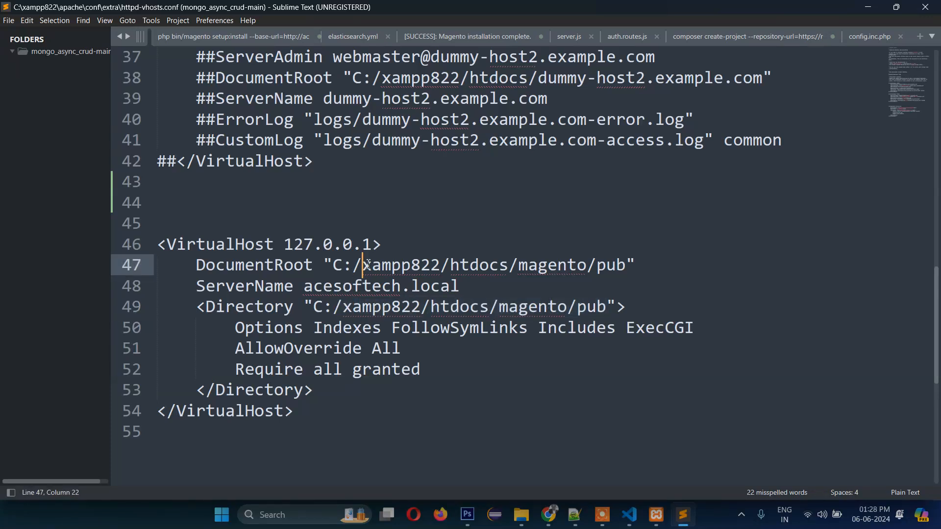
left_click_drag(229, 332, 429, 374)
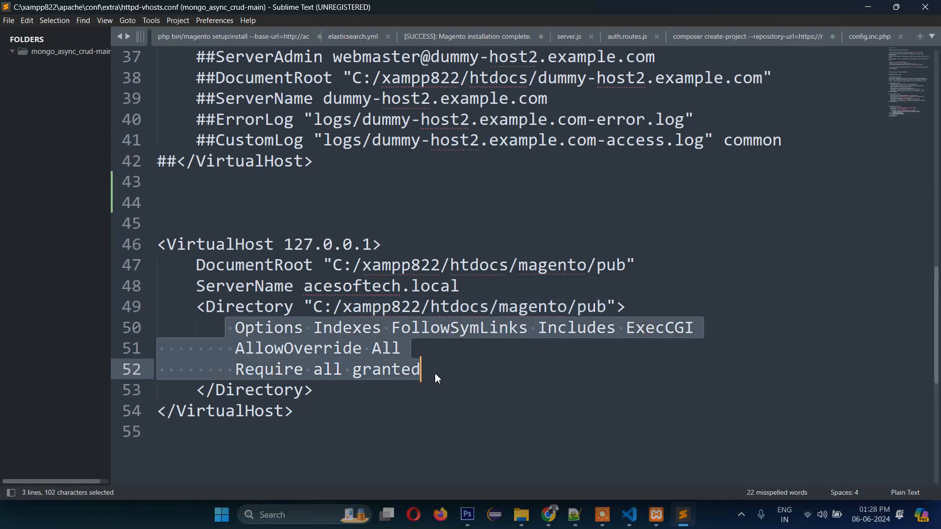
left_click(437, 378)
- Select the whole VirtualHost block, lines 46–54, for copying
left_click_drag(158, 432, 155, 250)
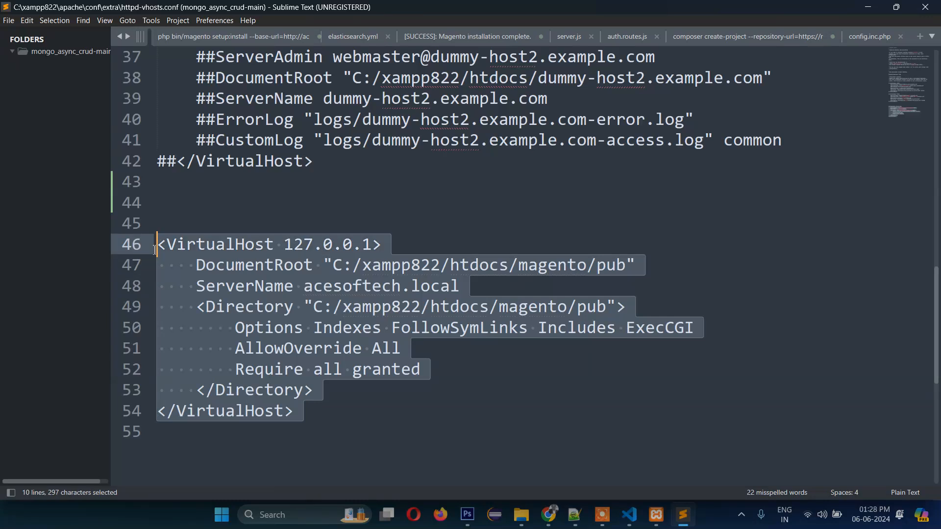
left_click(391, 328)
left_click_drag(332, 425, 139, 244)
left_click(344, 348)
left_click_drag(331, 418, 61, 248)
key("ctrl+c")
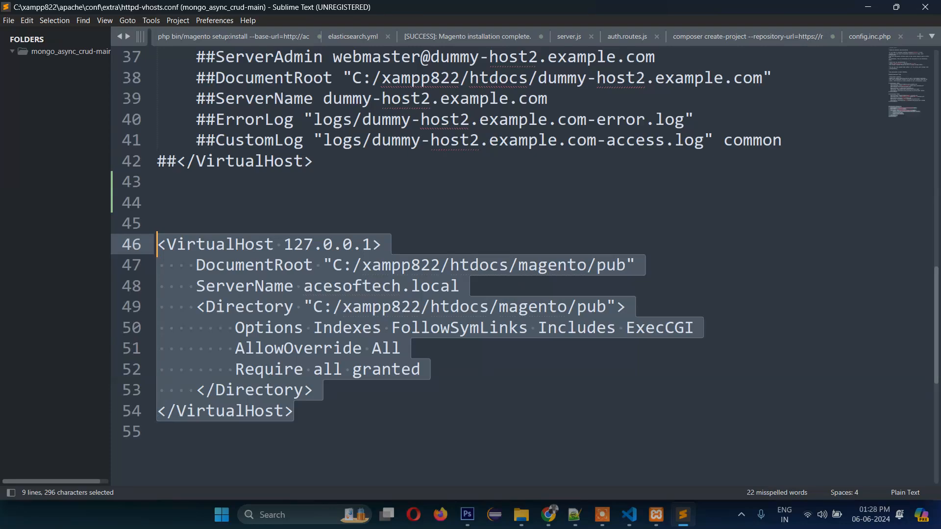
- Paste the VirtualHost block on a new line under '2. Change apacache config' in Notepad++
left_click(575, 515)
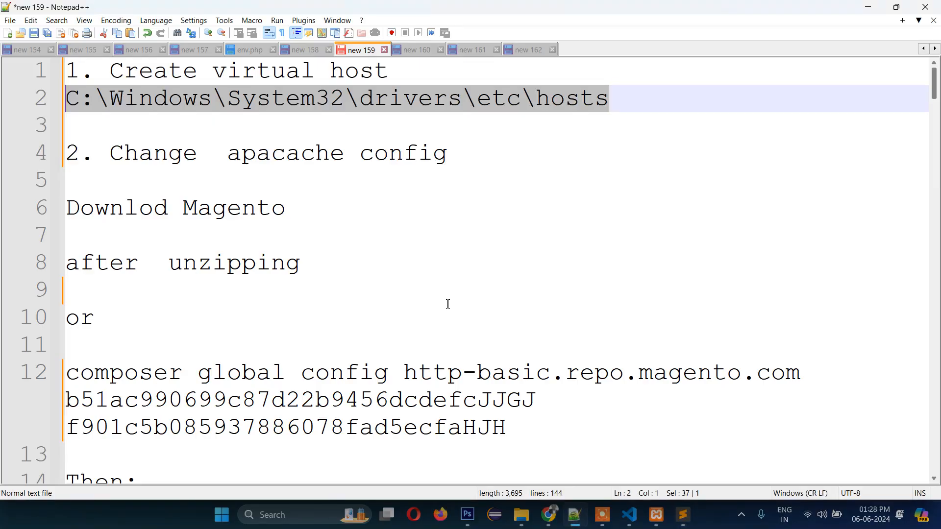
left_click(656, 109)
key("Return")
key("Return")
key("Return")
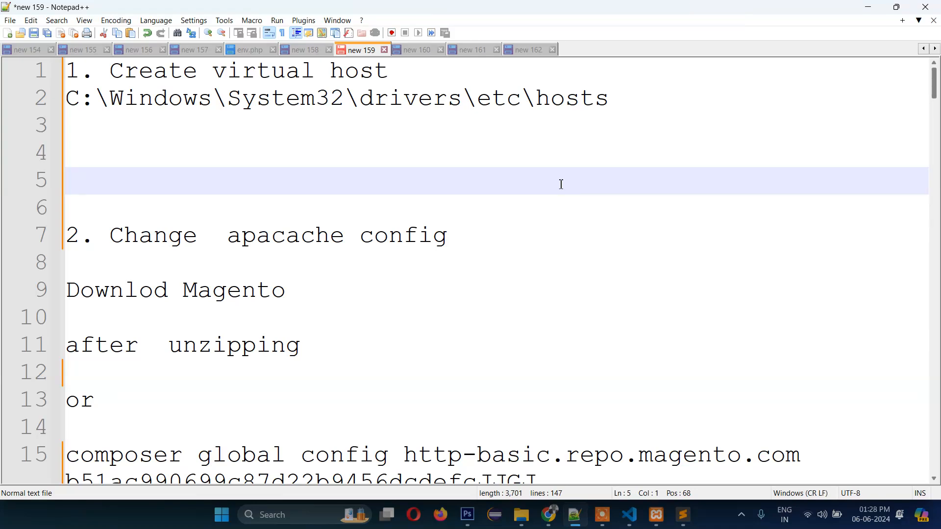
key("ctrl+z")
left_click(509, 162)
key("Return")
key("Return")
key("ctrl+v")
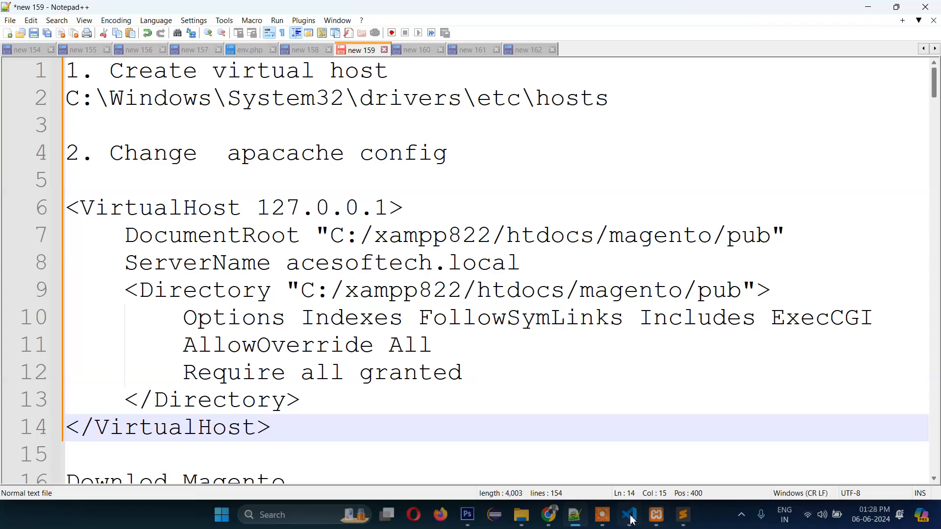
- Copy the extra folder's path from File Explorer's address bar and place the cursor above the block
left_click(521, 515)
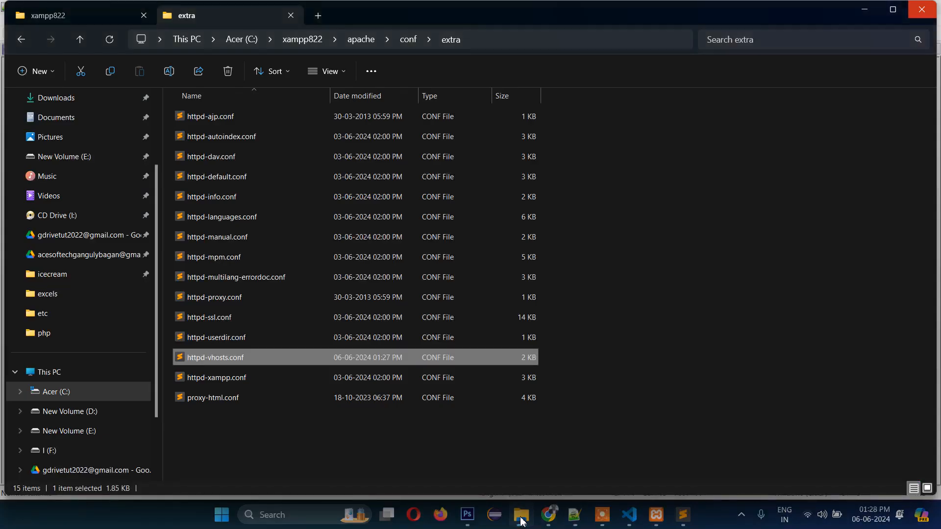
left_click(527, 41)
key("ctrl+c")
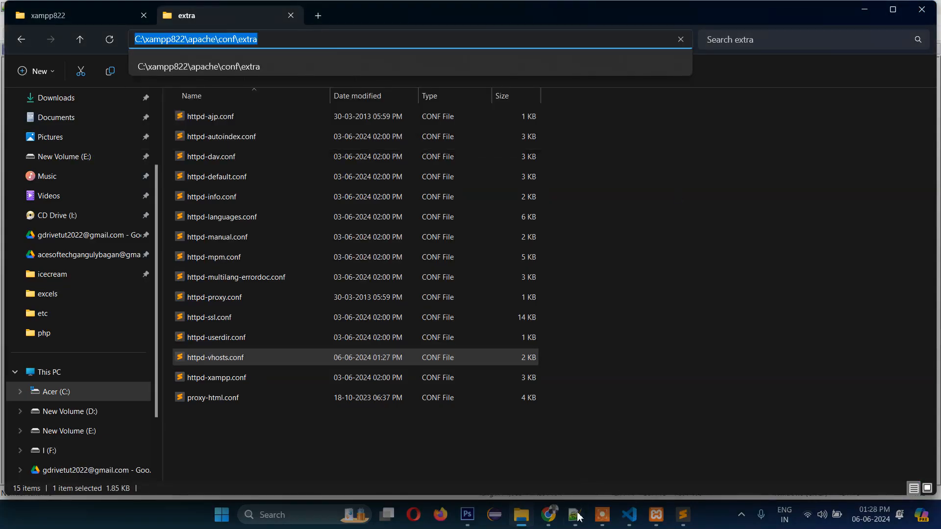
left_click(574, 515)
left_click(124, 182)
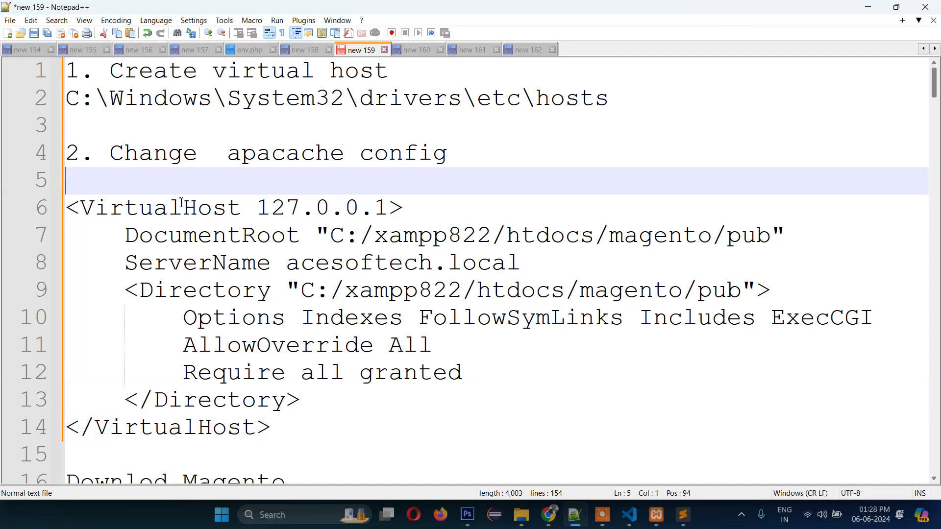
- Paste C:\xampp822\apache\conf\extra above the VirtualHost block and trace the DocumentRoot path's folders
key("ctrl+v")
scroll(463, 258, "down", 1)
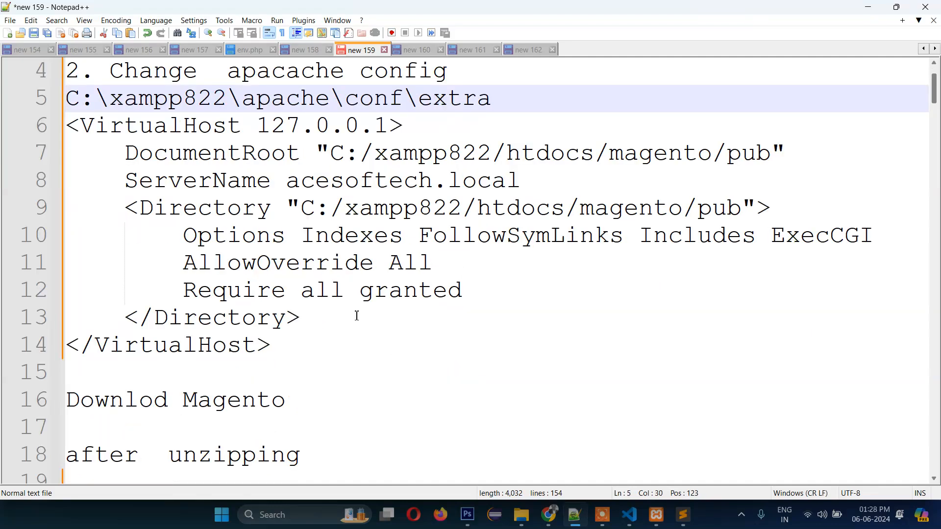
scroll(401, 216, "up", 1)
left_click(368, 237)
left_click(346, 238)
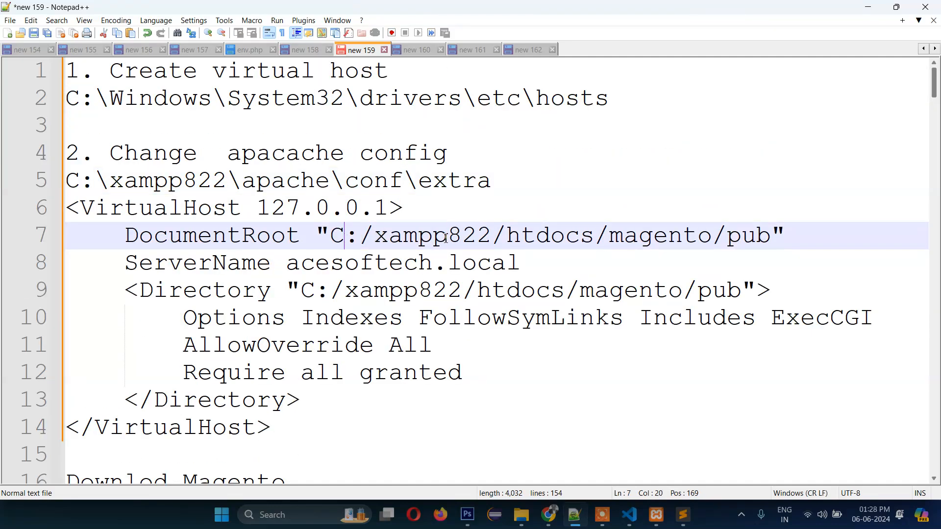
left_click(446, 238)
left_click(472, 238)
left_click(505, 237)
left_click(527, 236)
left_click(447, 237)
left_click(714, 238)
left_click(772, 236)
- Cancel the Save As prompt for the notes and move over to Chrome
key("ctrl+s")
left_click(717, 396)
scroll(447, 256, "down", 3)
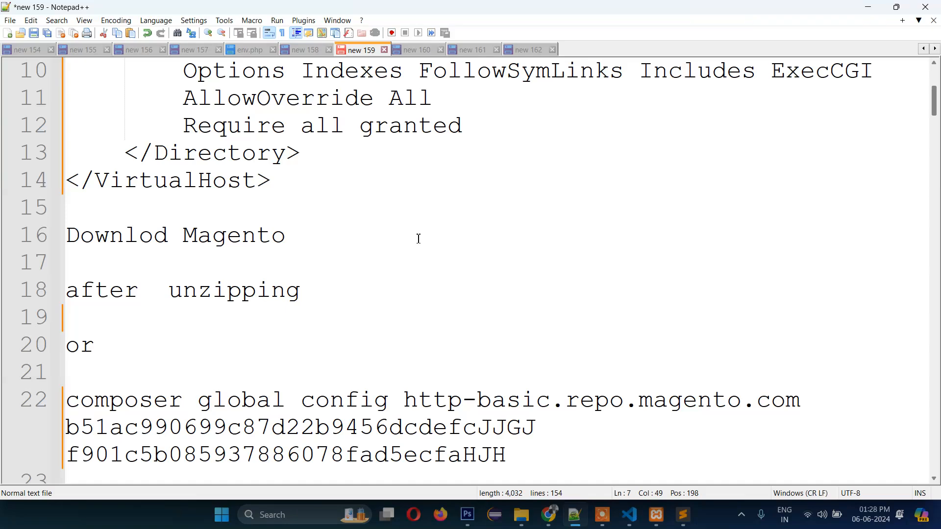
left_click(552, 504)
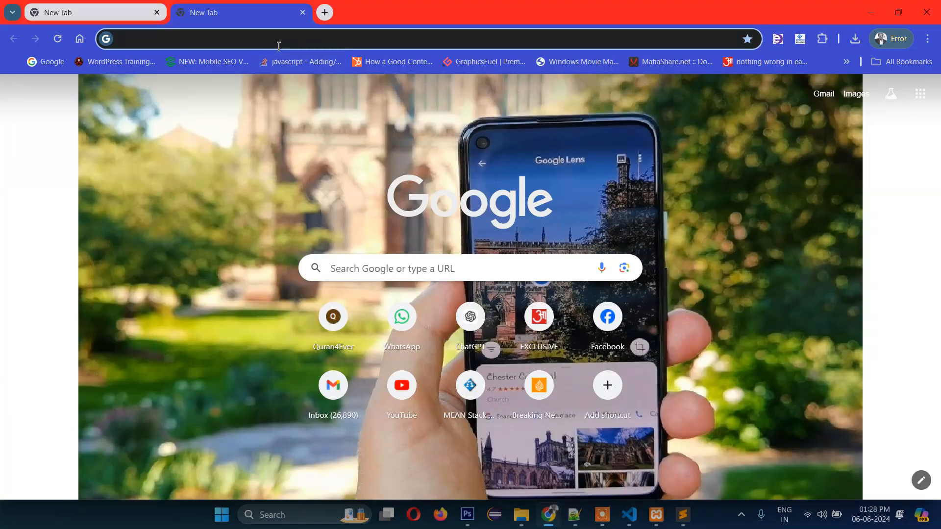
- Search 'download magento' and open the magento/magento2 GitHub releases page showing 2.4.7
left_click(279, 44)
type("download magento")
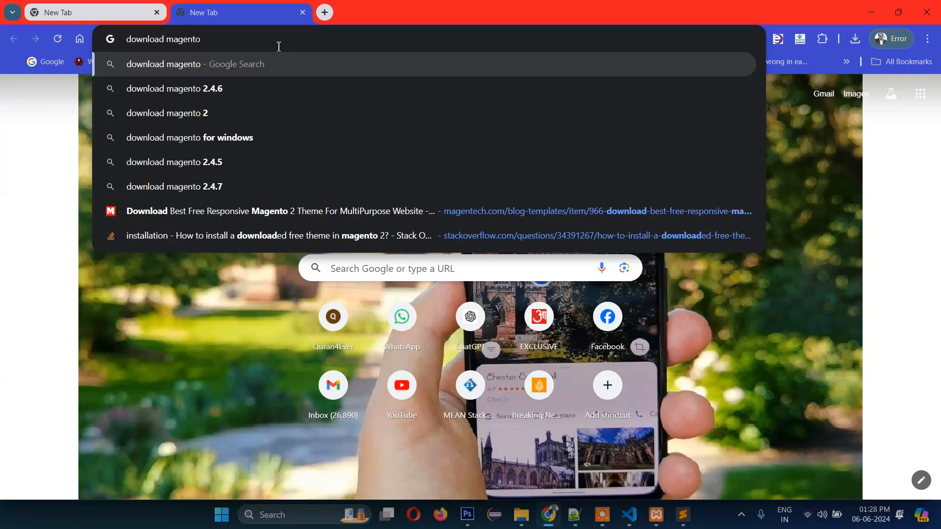
key("Return")
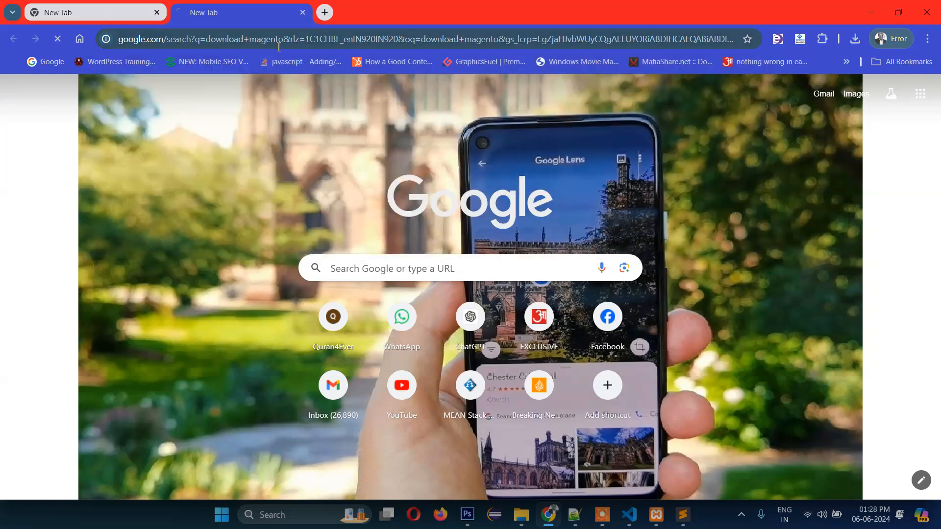
scroll(229, 306, "down", 1)
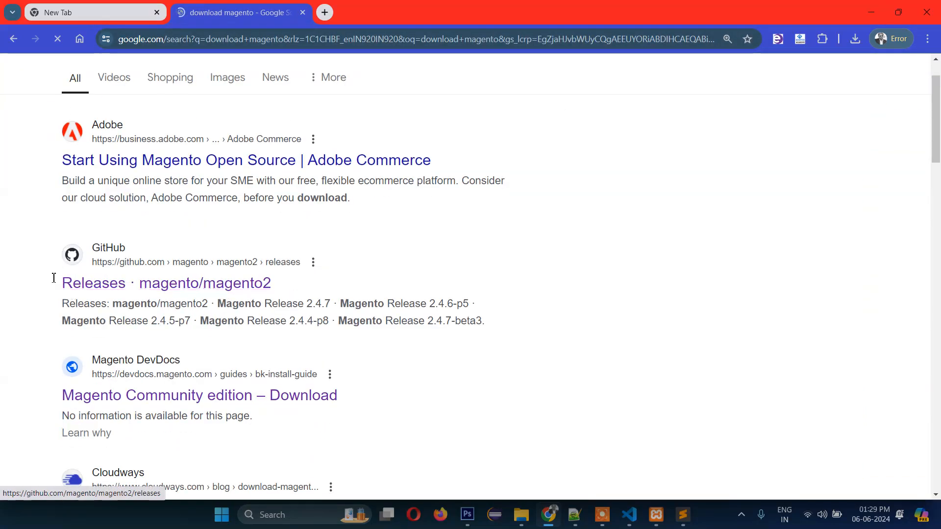
left_click(186, 288)
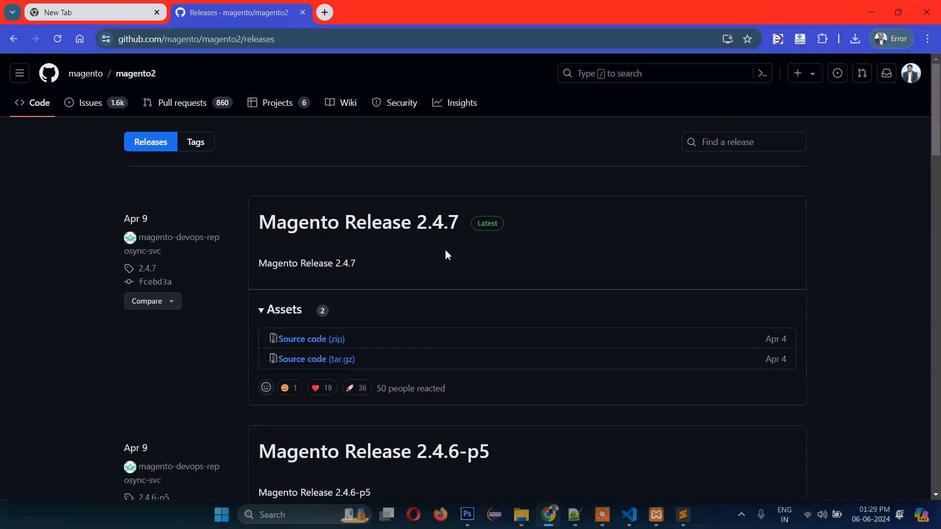
scroll(445, 255, "down", 4)
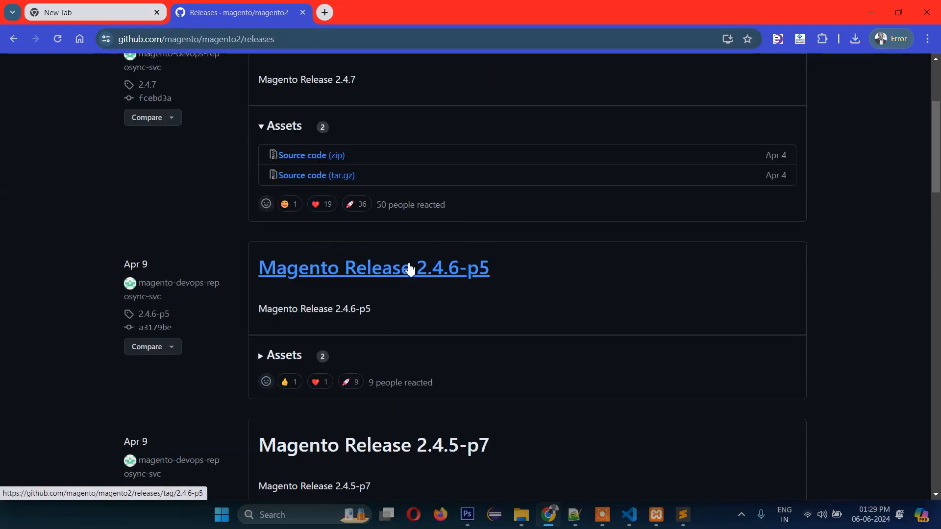
scroll(525, 262, "up", 4)
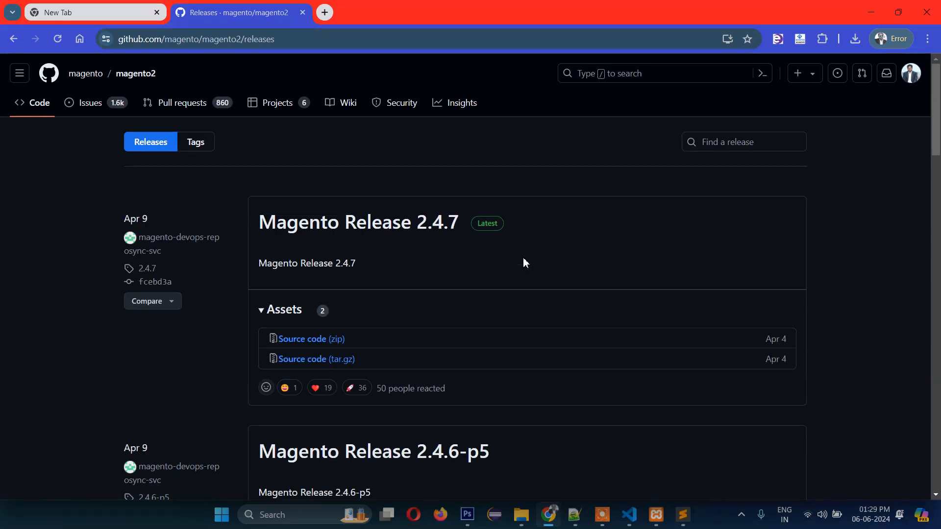
scroll(524, 263, "down", 2)
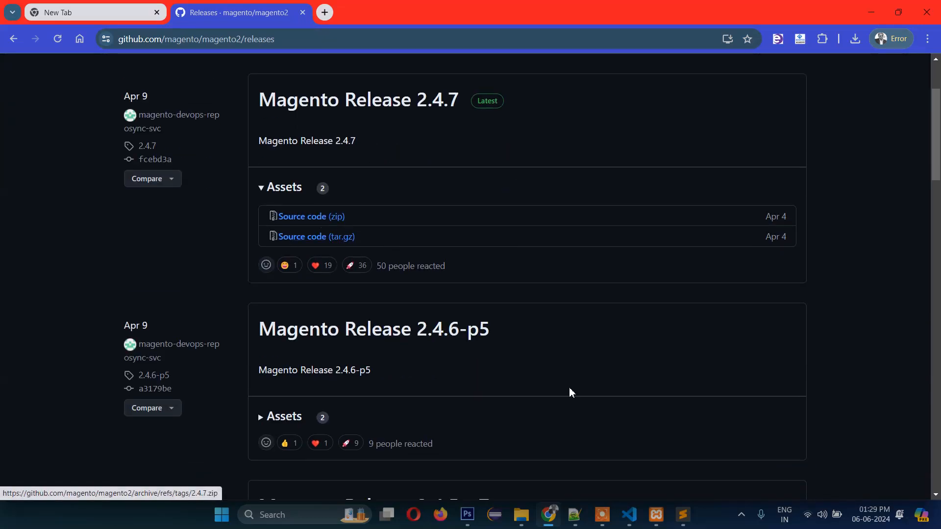
mouse_move(524, 523)
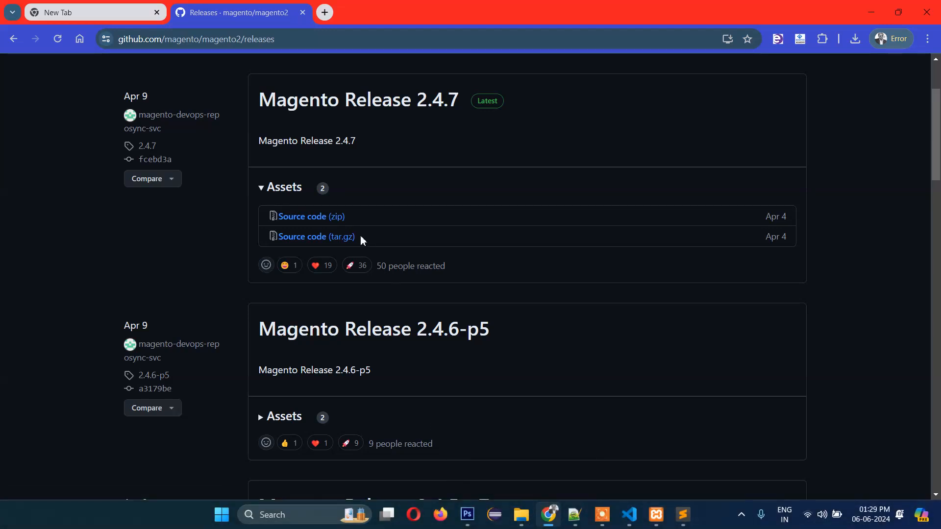
scroll(360, 237, "up", 3)
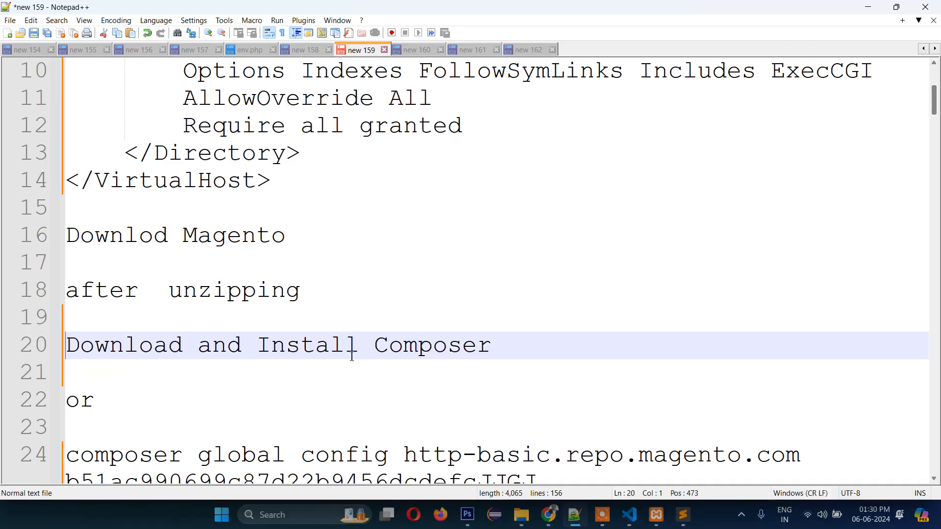
- Select the 'Download and Install Composer' line in the notes, then return to the releases page
left_click(212, 346)
left_click_drag(528, 357, 170, 345)
left_click(170, 346)
left_click(543, 520)
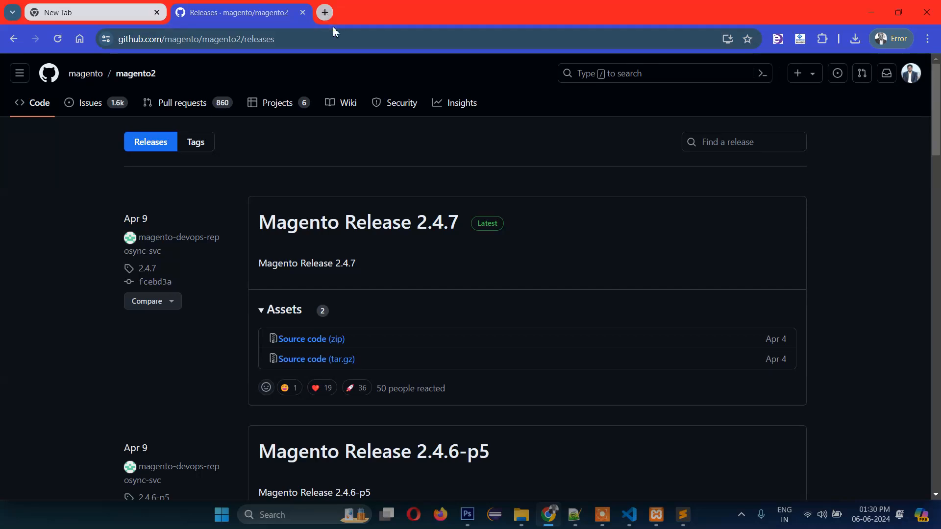
- Search 'download composer', open getcomposer.org/download and download Composer-Setup.exe for Windows
key("ctrl+t")
type("download composer")
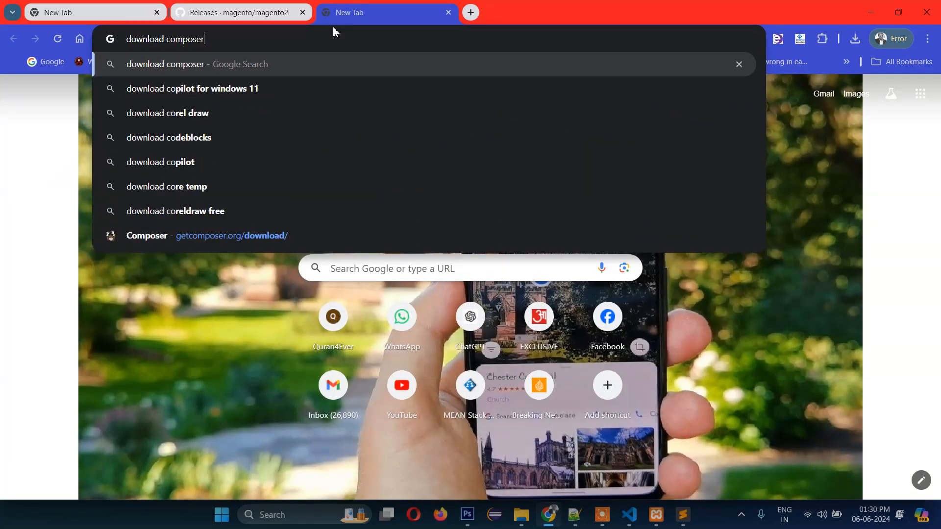
key("Return")
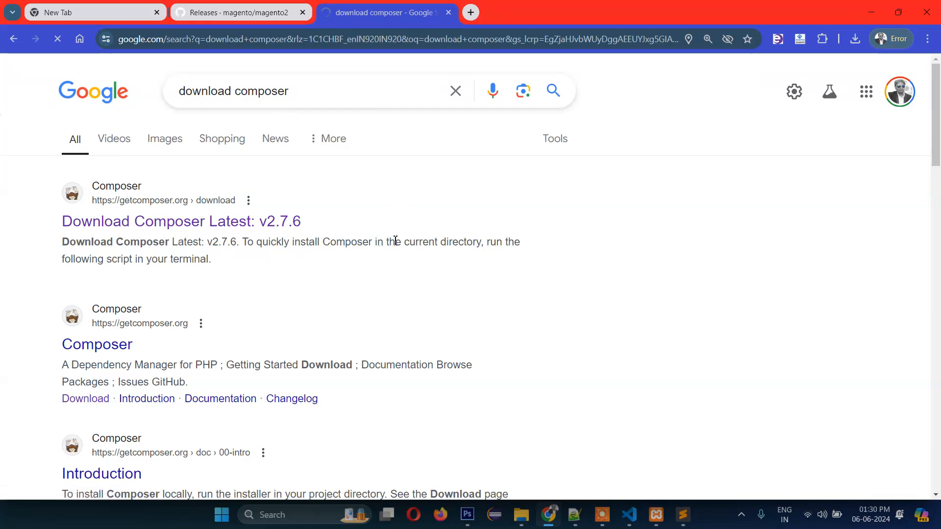
left_click(222, 225)
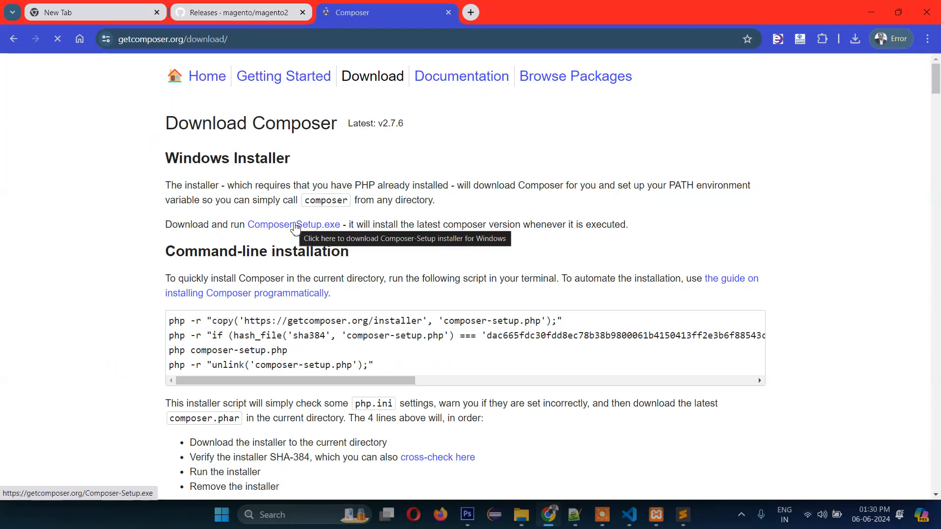
left_click(295, 226)
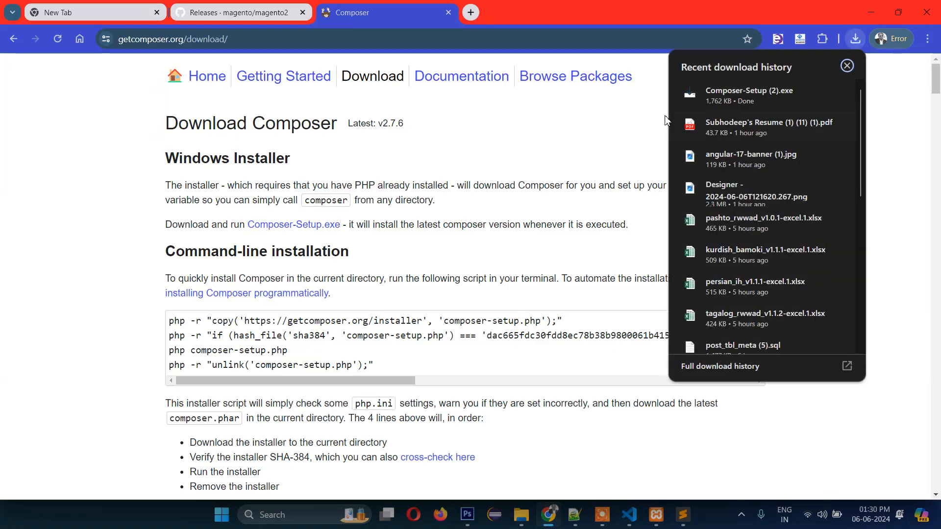
left_click(738, 91)
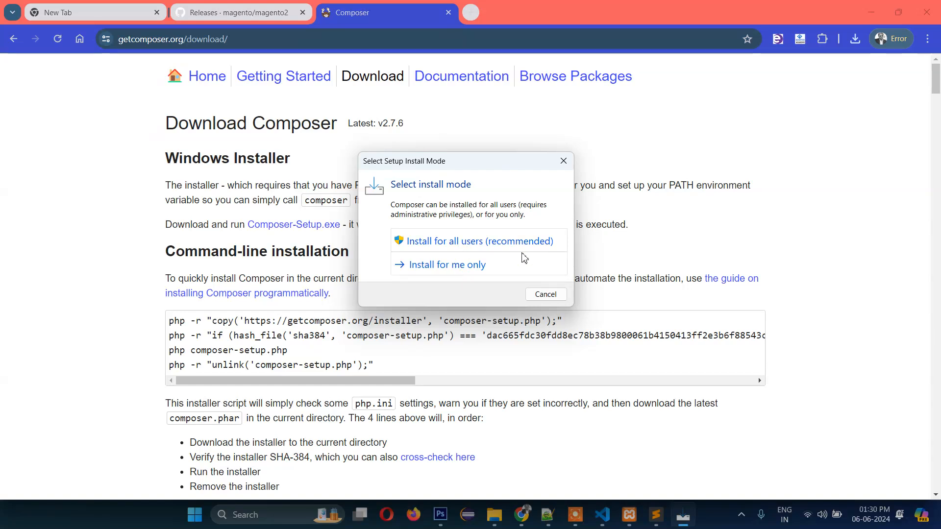
- Choose to install Composer for all users and check the detected command-line PHP
left_click(525, 259)
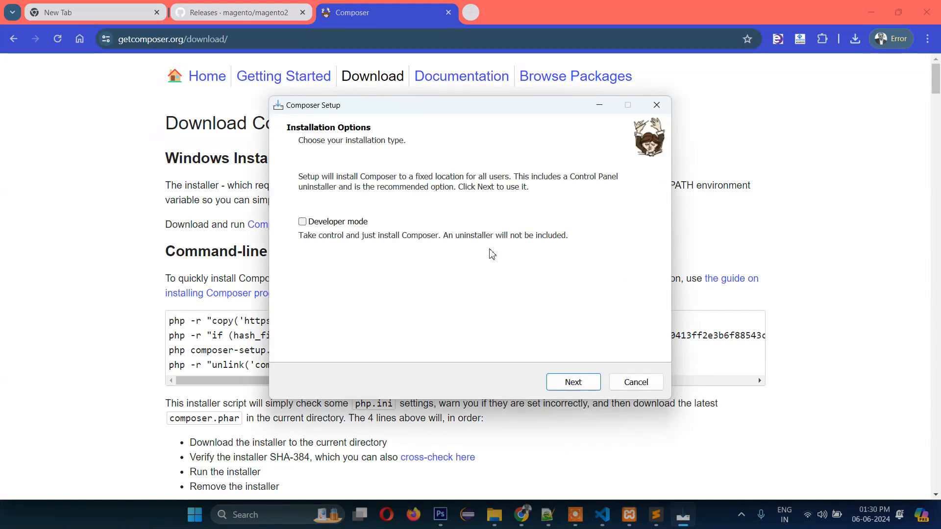
left_click(572, 383)
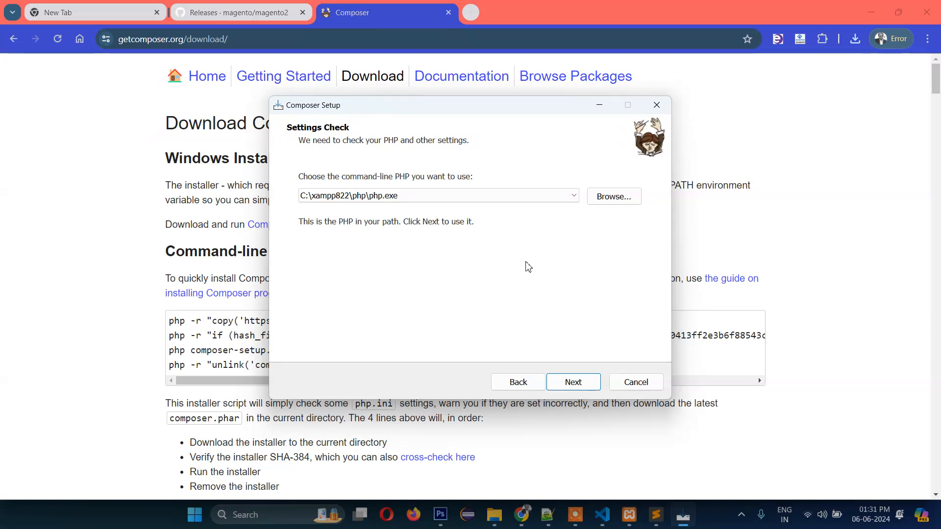
left_click(425, 196)
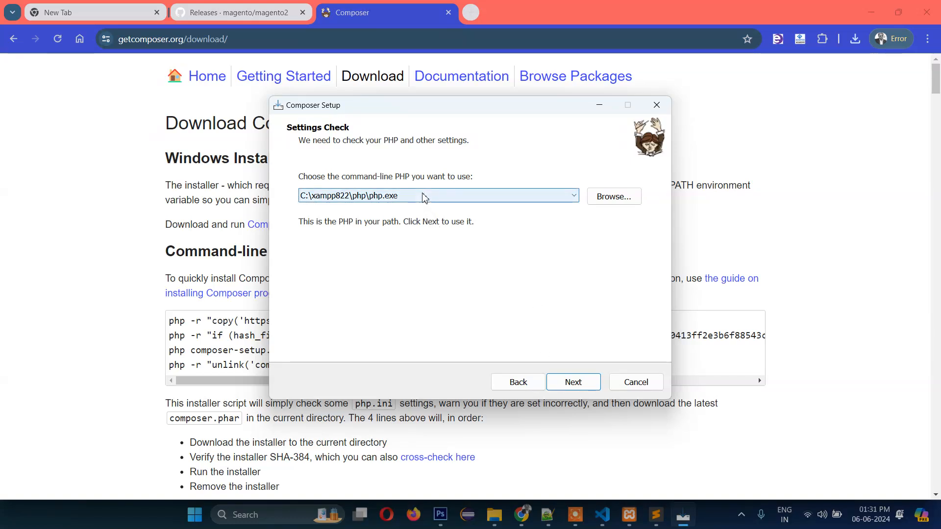
left_click(464, 278)
- Browse to C:\xampp822\php to confirm php.exe, then cancel setup without installing
left_click(619, 201)
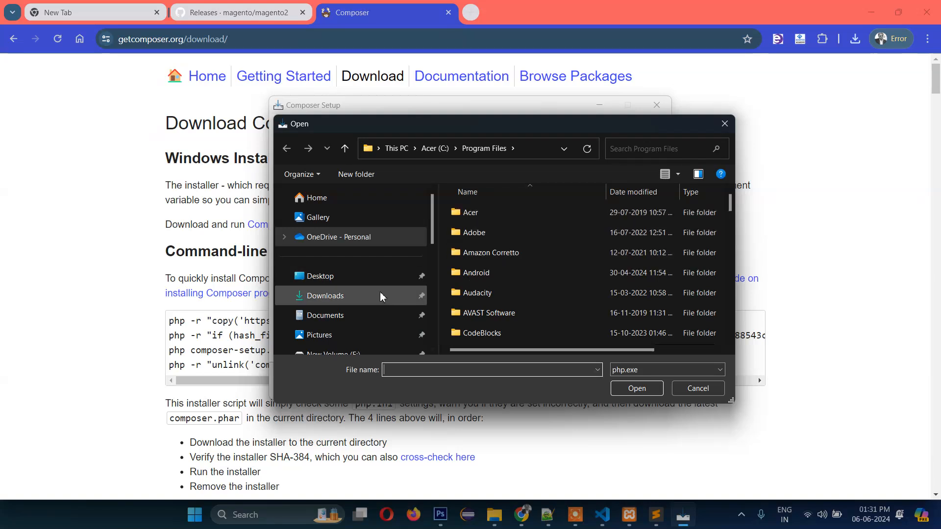
scroll(378, 294, "down", 5)
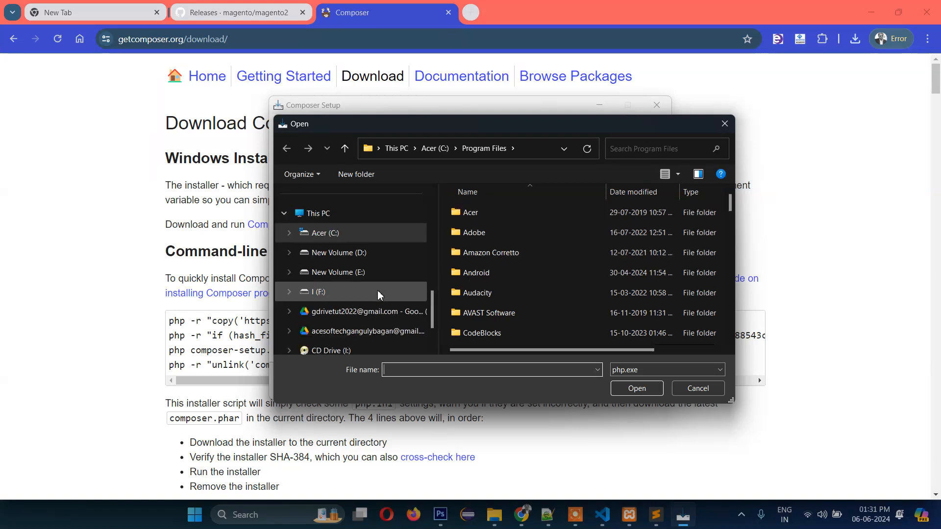
scroll(378, 295, "down", 2)
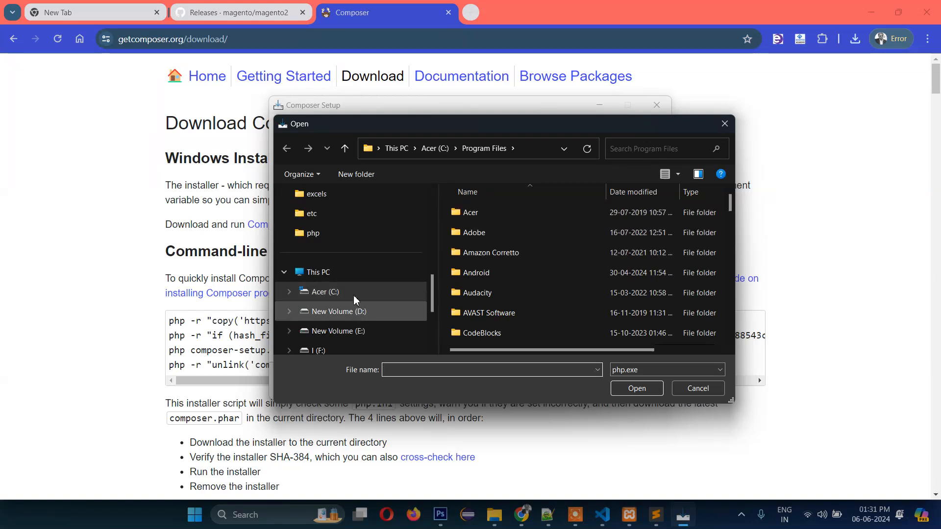
scroll(504, 269, "down", 4)
scroll(494, 276, "down", 3)
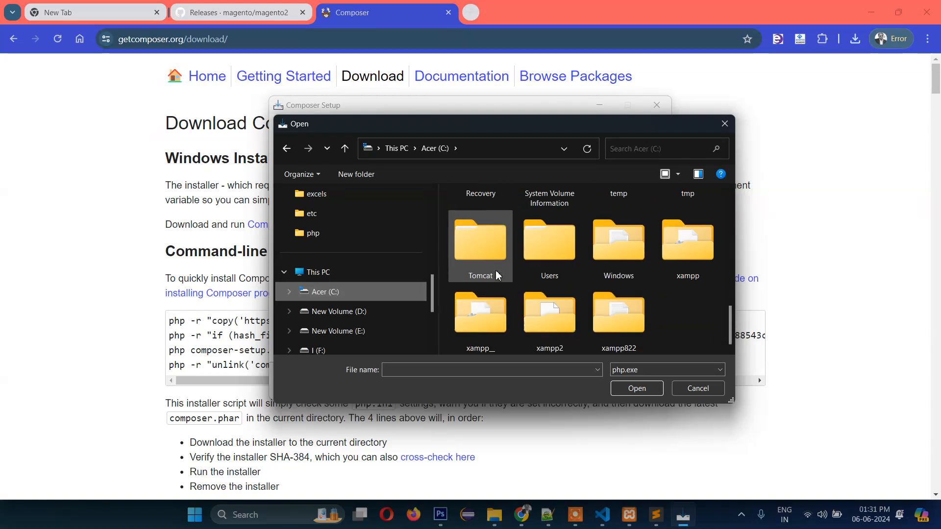
double_click(618, 316)
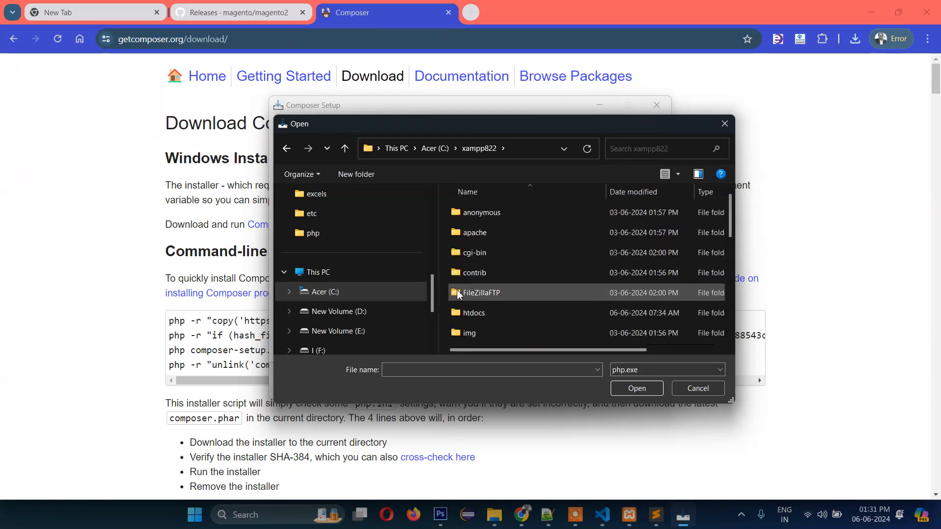
scroll(474, 271, "down", 5)
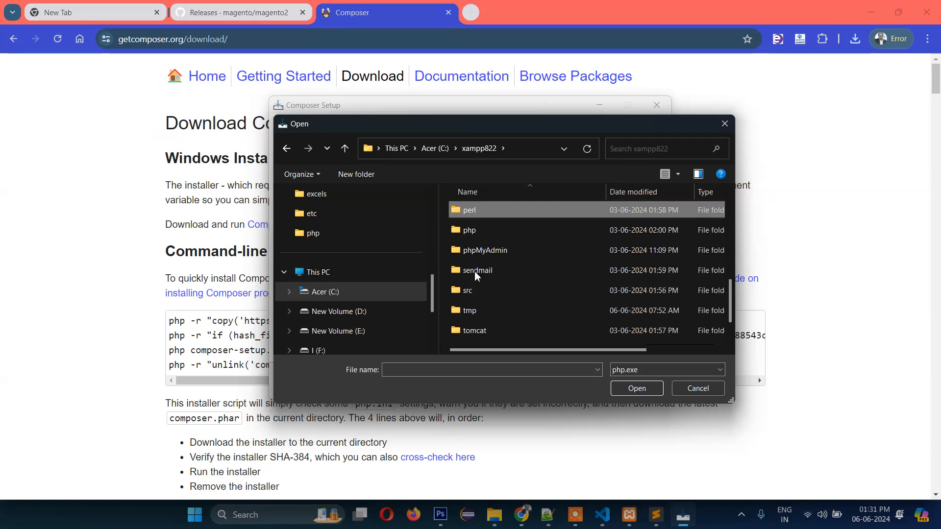
double_click(455, 237)
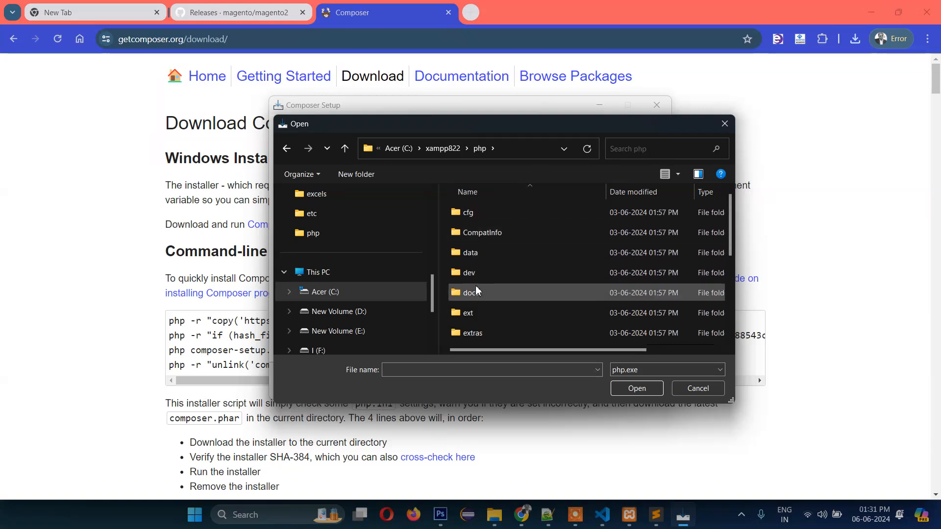
left_click(460, 293)
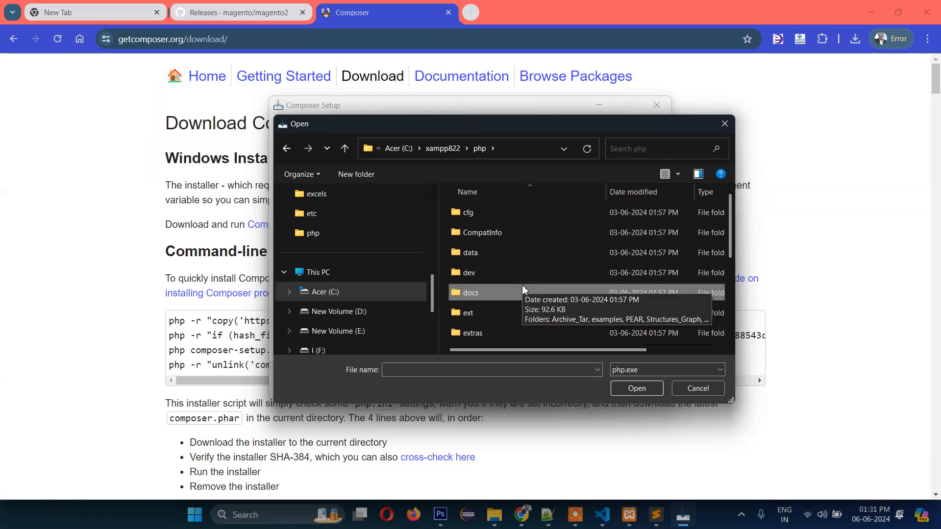
key("Escape")
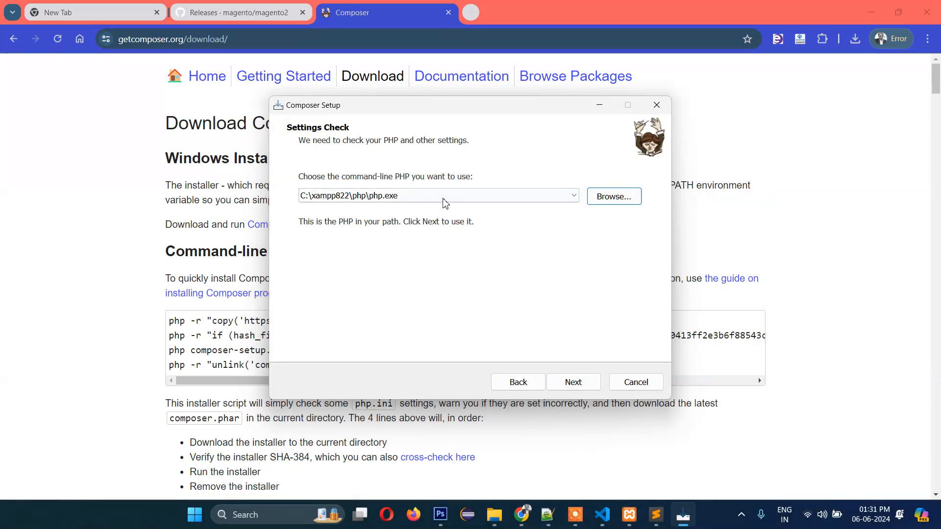
left_click(441, 196)
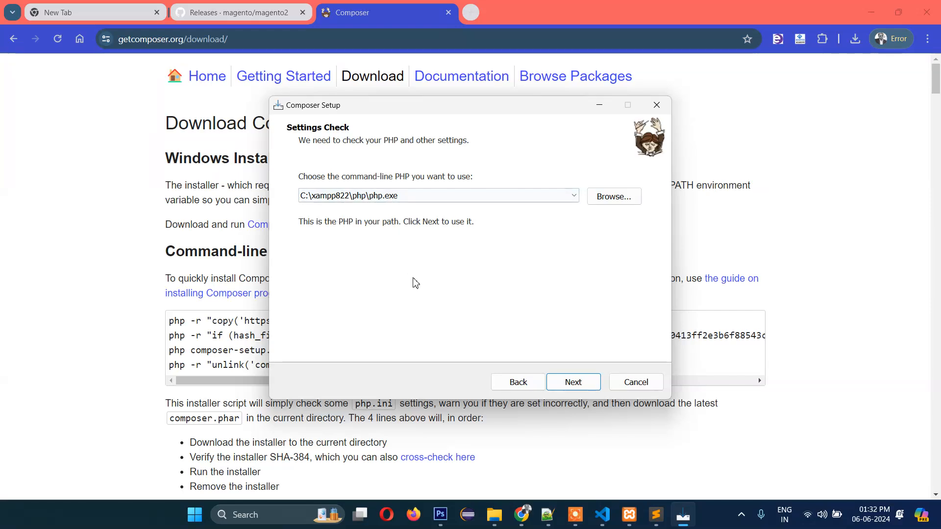
left_click(632, 377)
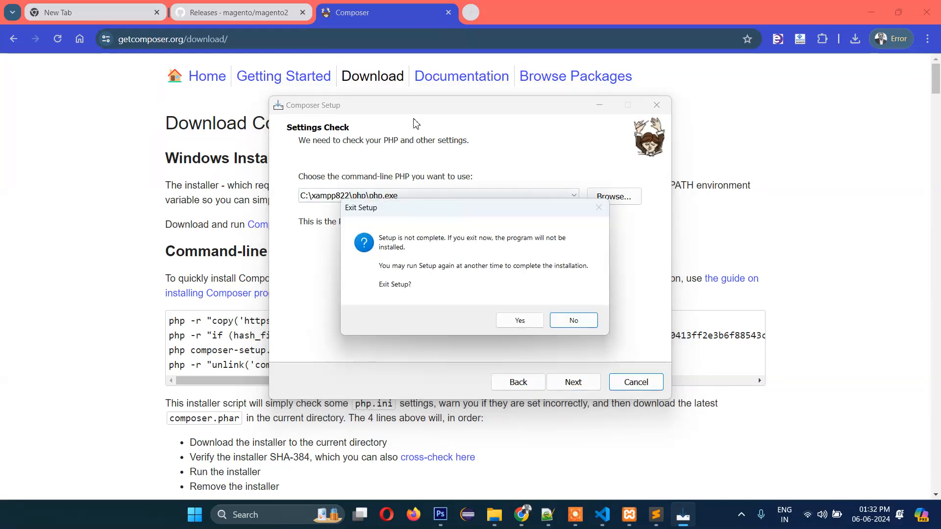
left_click(518, 320)
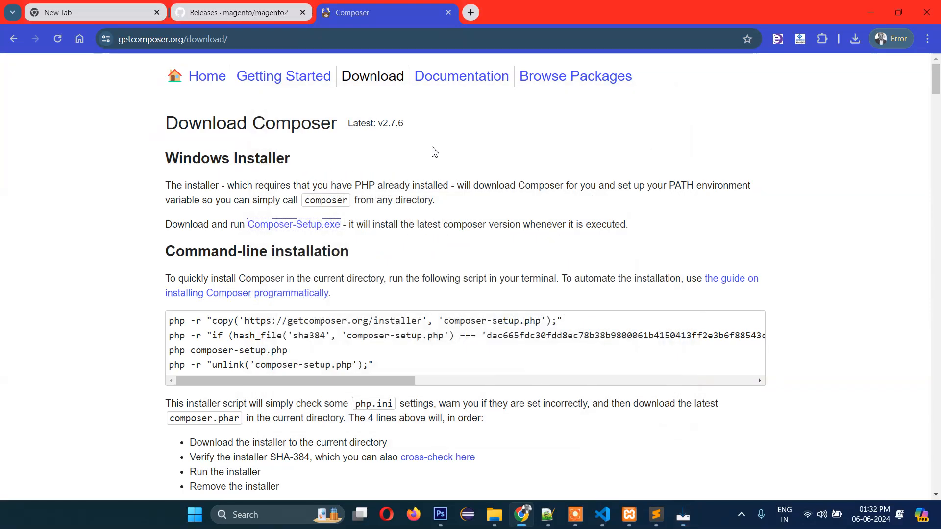
- Close the Composer tab, browse File Explorer to C:\xampp822\htdocs and launch cmd there
left_click(448, 12)
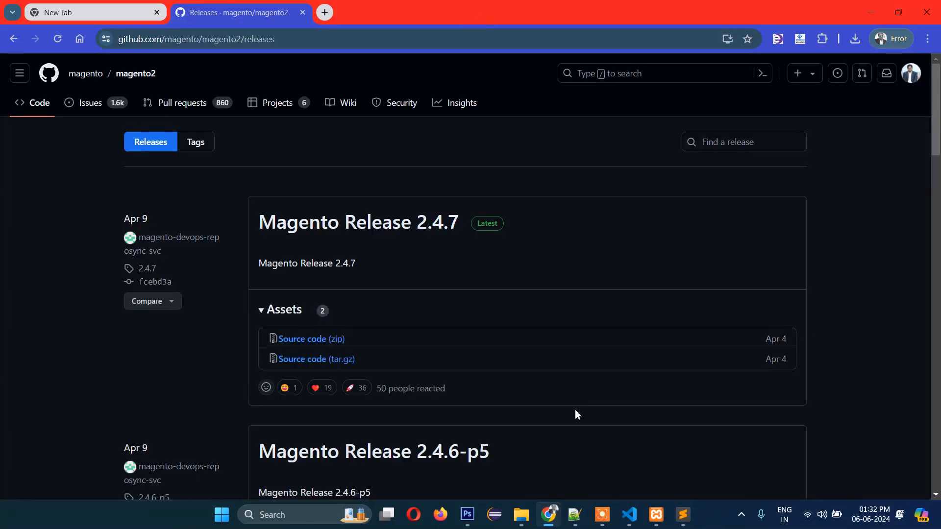
mouse_move(576, 522)
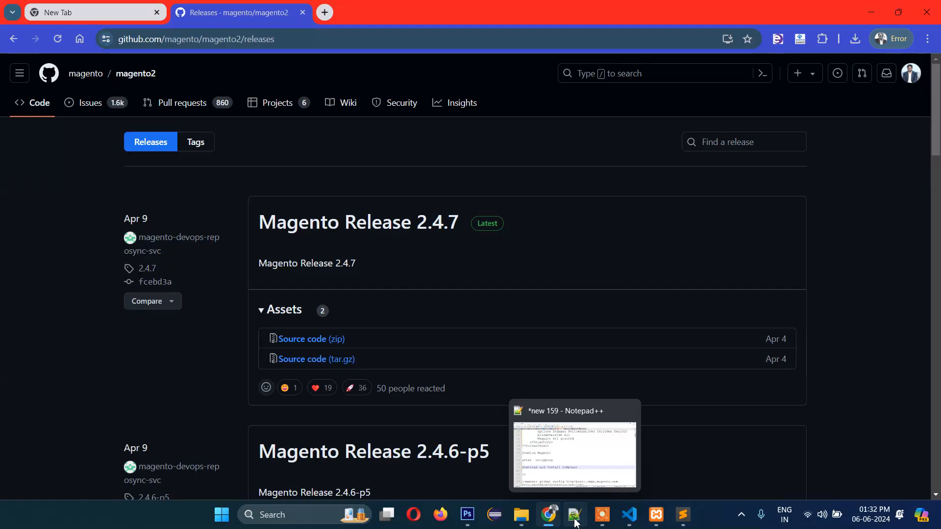
left_click(576, 523)
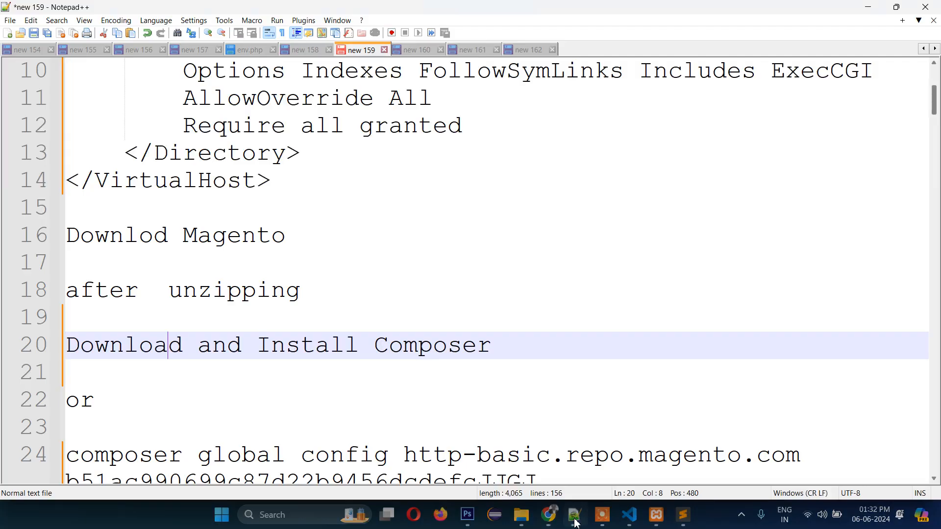
left_click(549, 523)
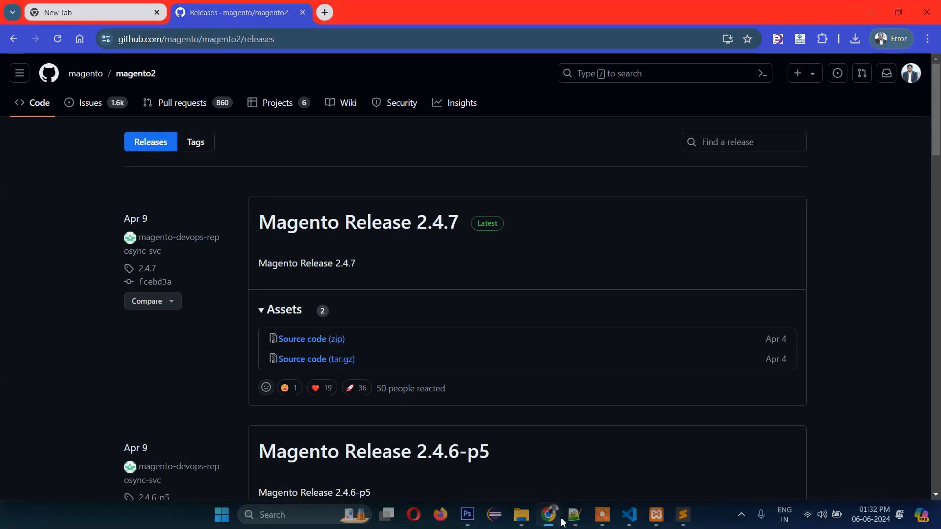
left_click(521, 516)
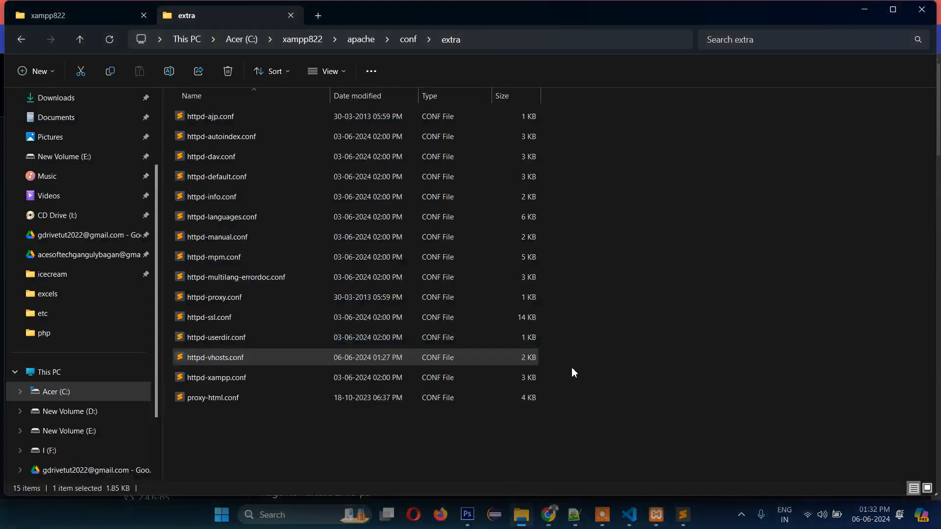
left_click(92, 391)
double_click(261, 383)
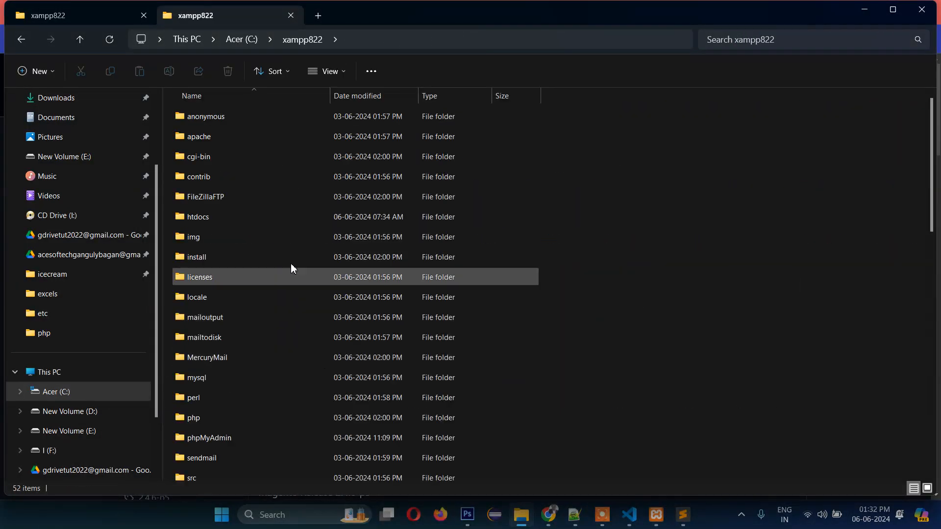
double_click(202, 216)
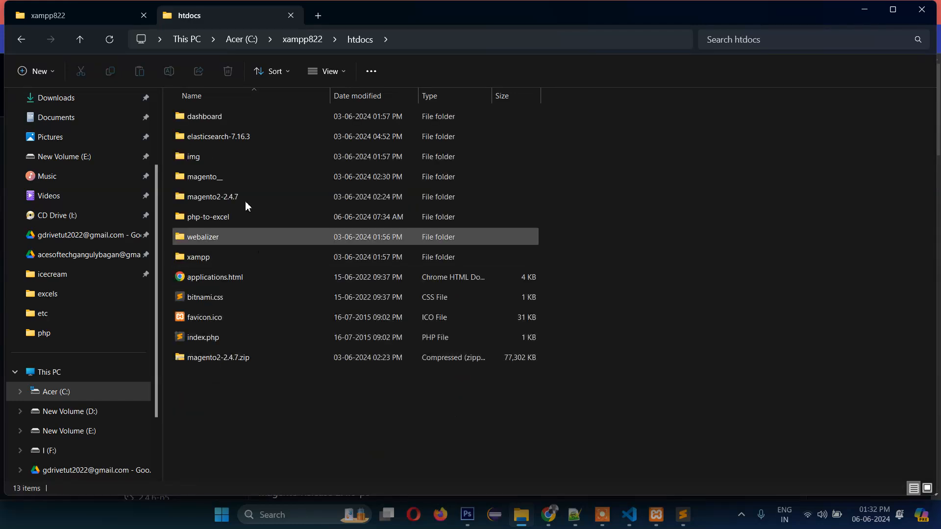
left_click(437, 43)
type("cmd")
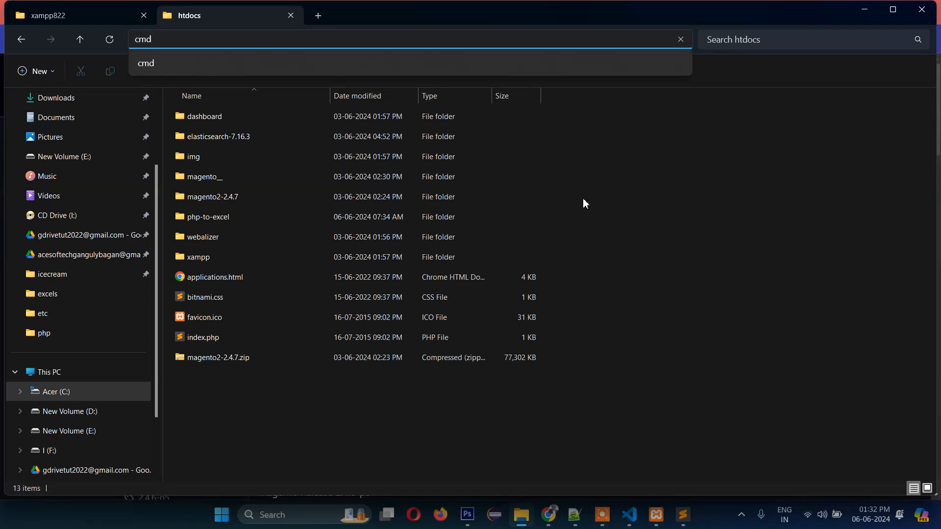
key("Return")
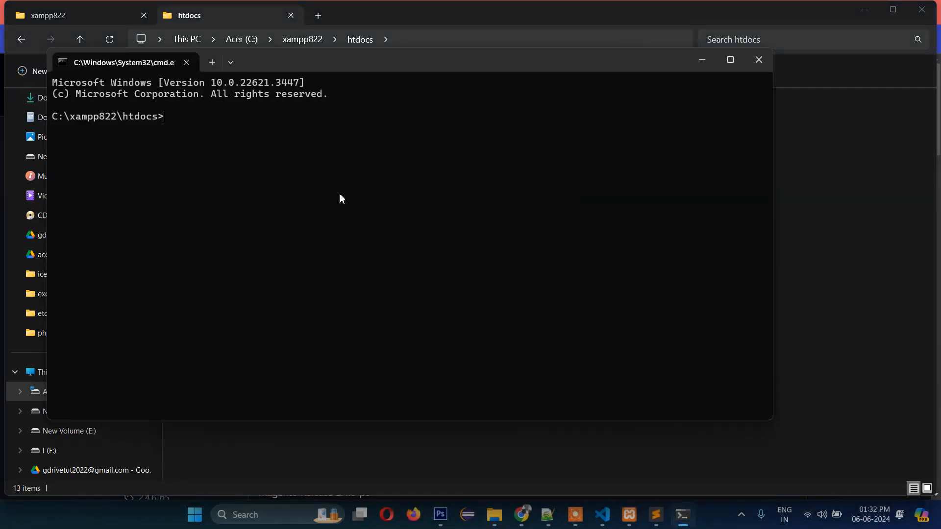
- Run composer and scroll through the Composer 2.7.6 help and command list
type("composer")
key("Return")
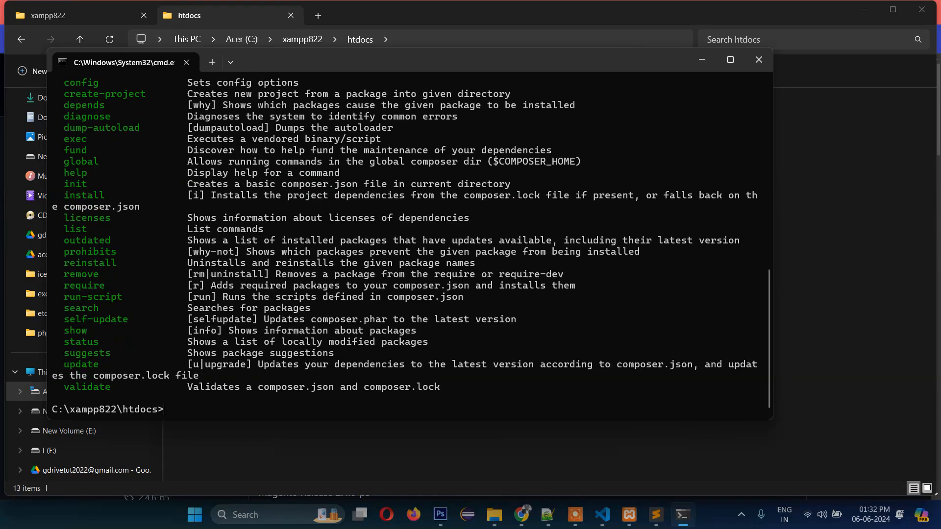
scroll(360, 226, "up", 13)
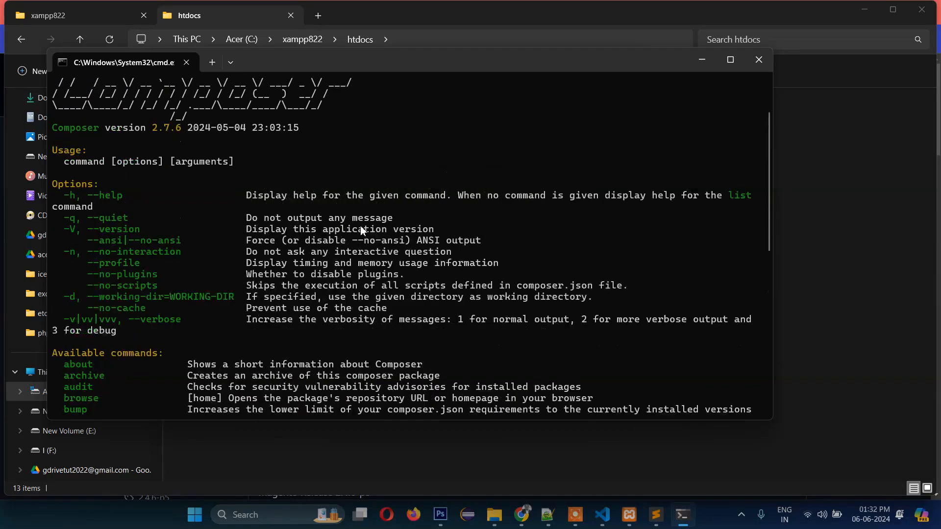
scroll(361, 226, "down", 6)
scroll(362, 231, "up", 7)
scroll(362, 231, "down", 15)
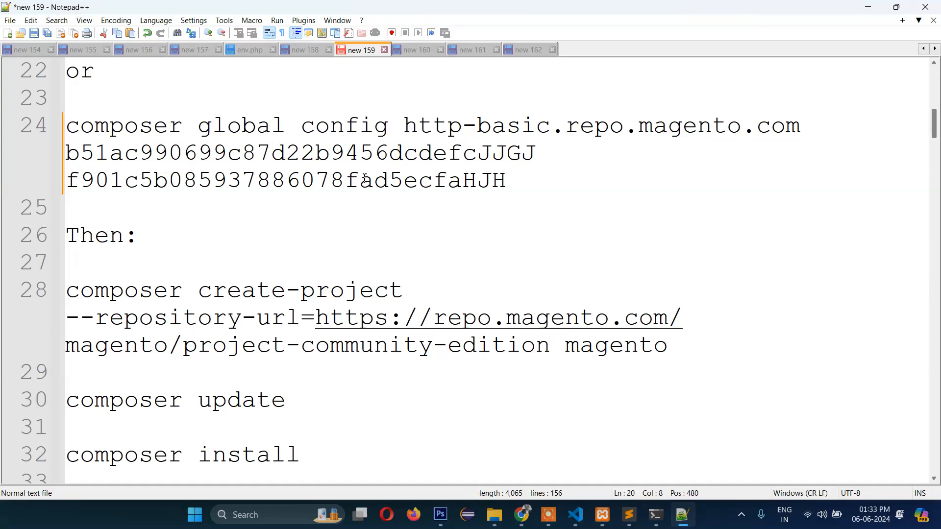
- Highlight the access key on composer config line 24 and the repository URL on line 28
left_click(322, 158)
left_click(124, 129)
left_click(114, 129)
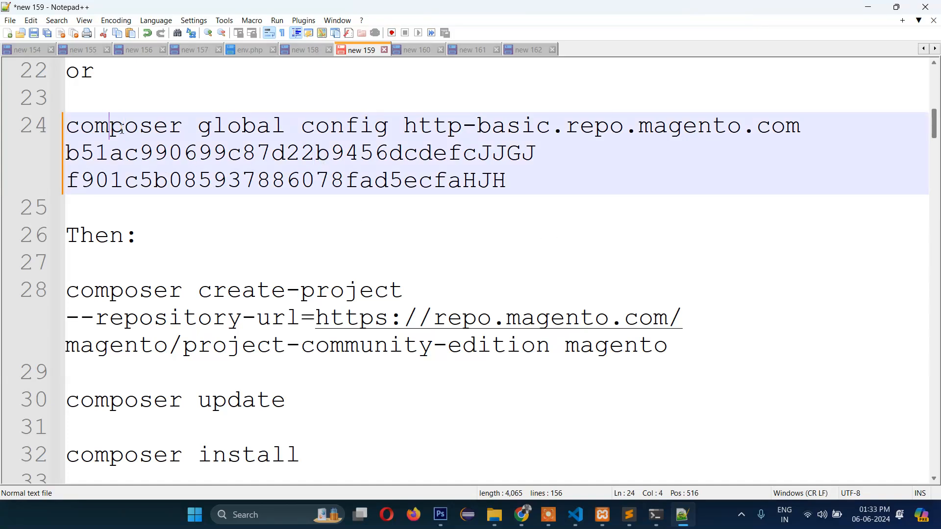
left_click(330, 128)
left_click(95, 152)
left_click_drag(553, 157, 163, 162)
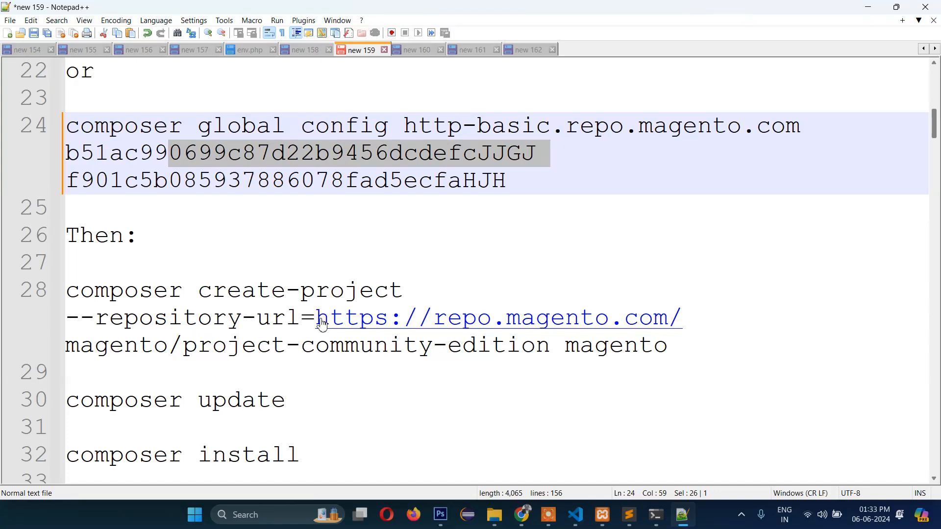
left_click_drag(698, 331, 332, 319)
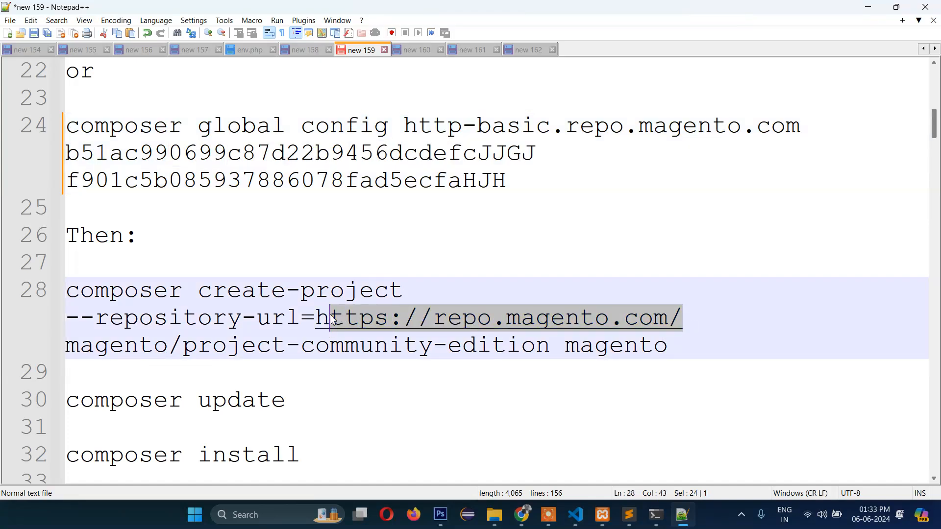
left_click_drag(684, 319, 316, 320)
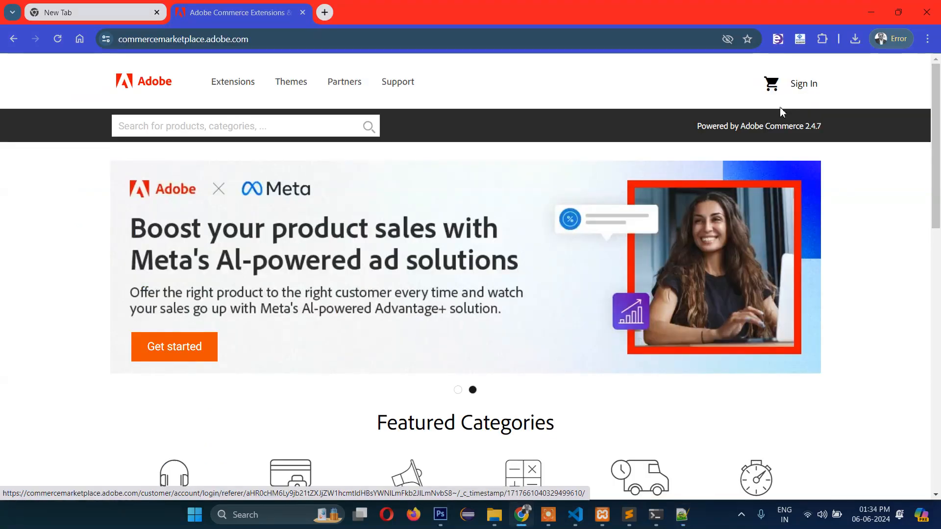
- Sign in to Adobe Commerce Marketplace and open My Profile's Access Keys page
left_click(800, 87)
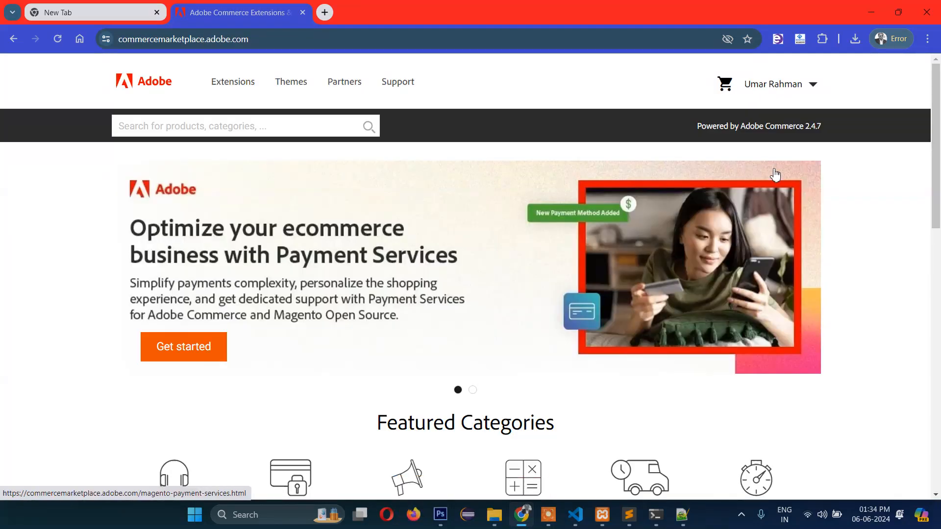
left_click(811, 86)
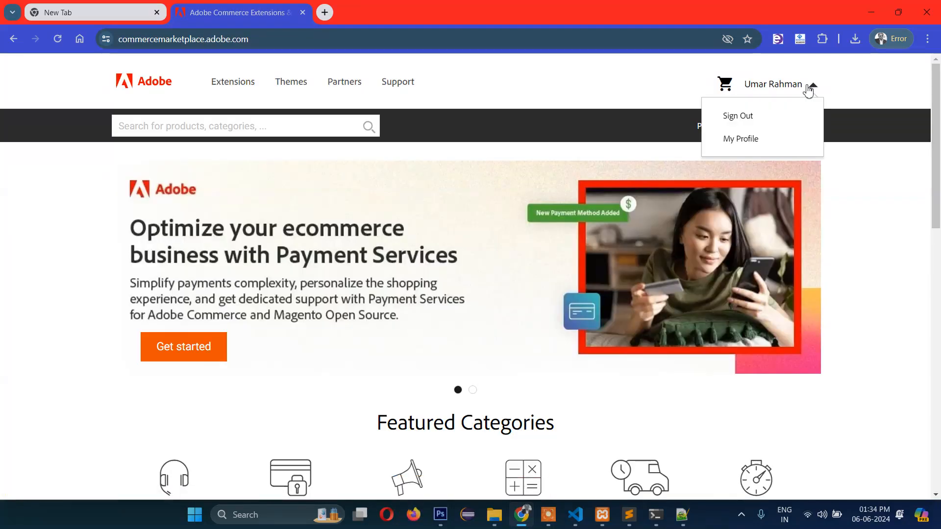
left_click(744, 142)
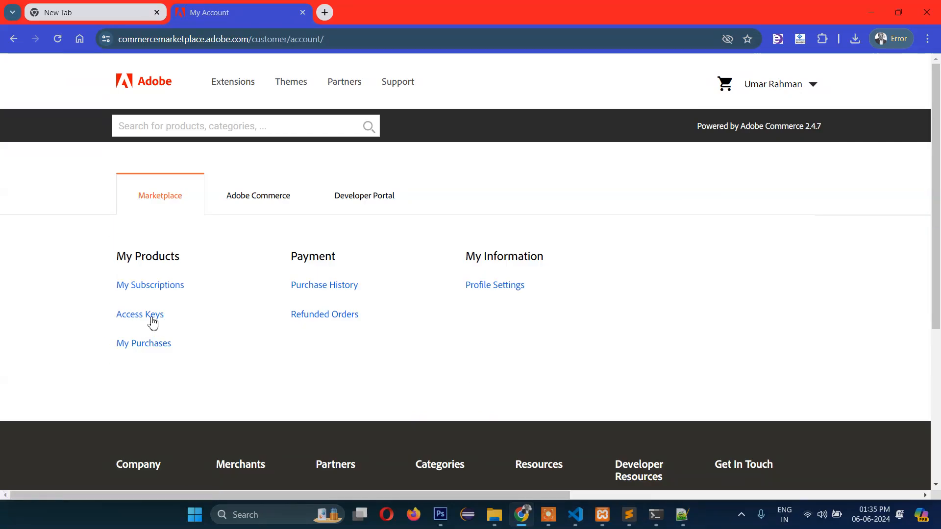
left_click(161, 316)
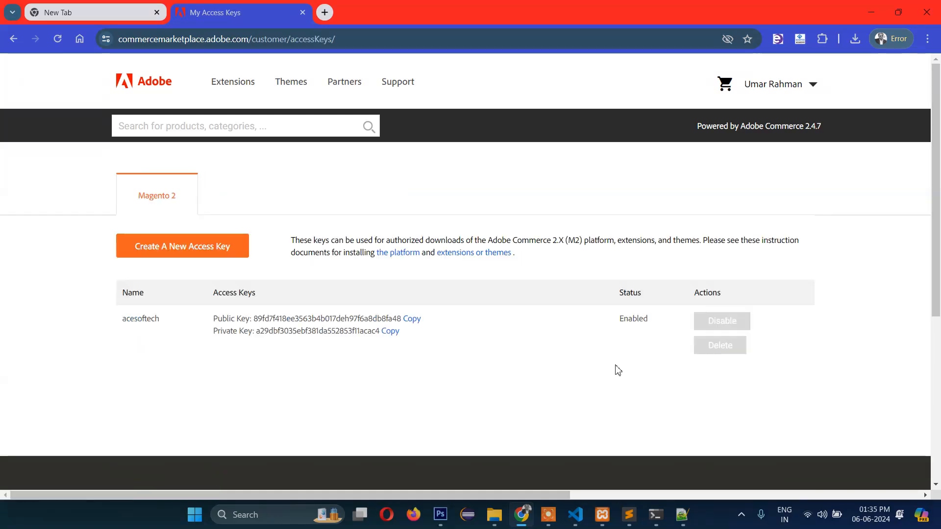
- Highlight the acesoftech private key entry and return to the setup notes
left_click_drag(223, 331, 237, 334)
left_click(237, 333)
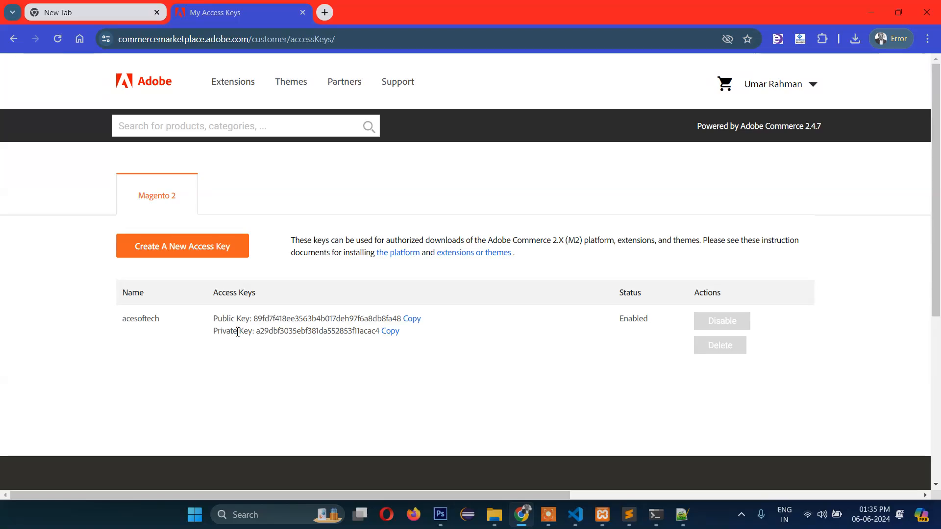
left_click(682, 515)
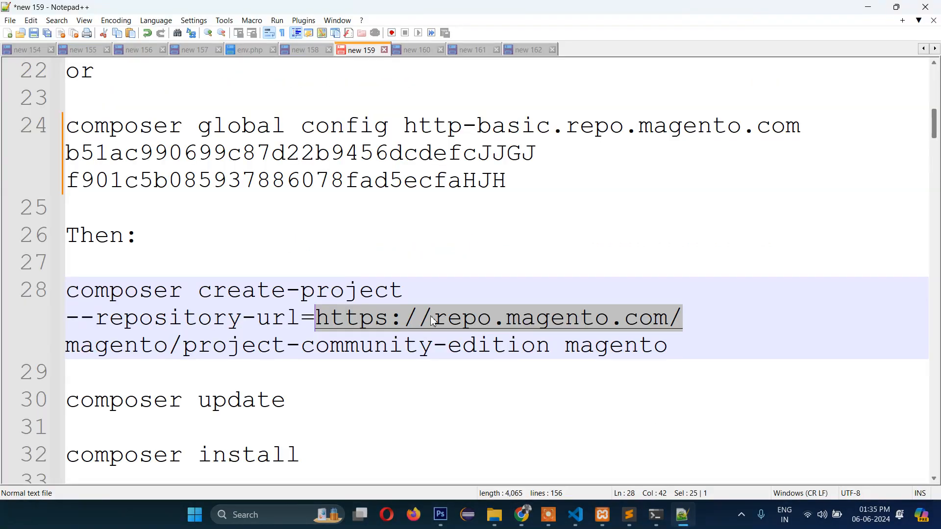
- Store the repo.magento.com access keys via composer global config, then paste the create-project command into cmd
left_click(517, 191)
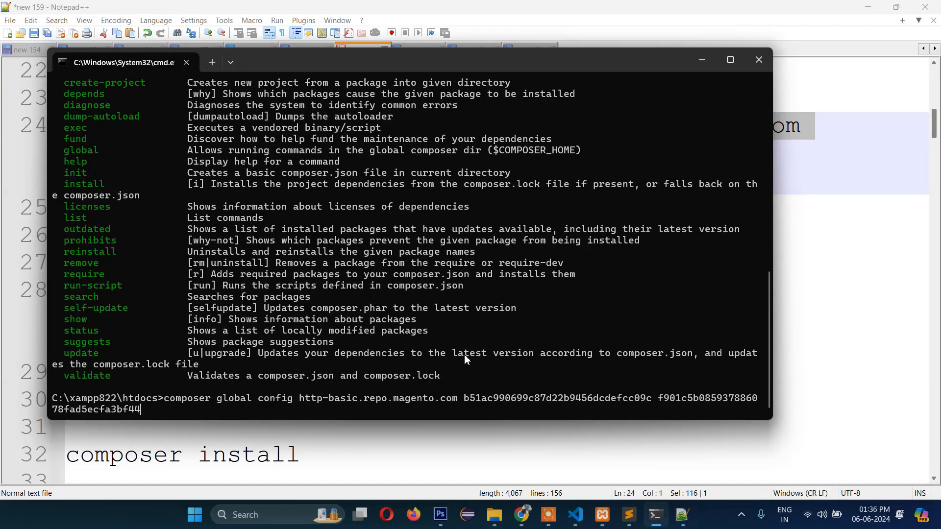
key("Return")
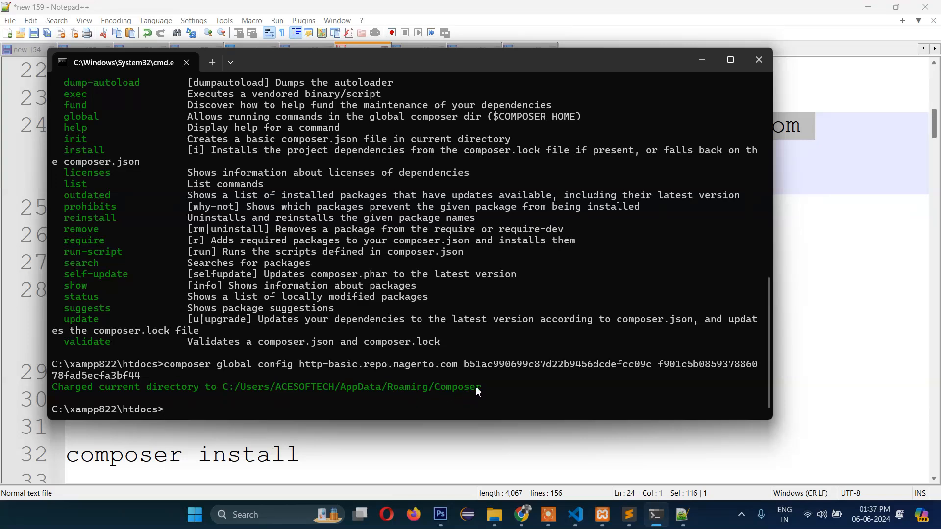
left_click(843, 274)
scroll(644, 294, "down", 1)
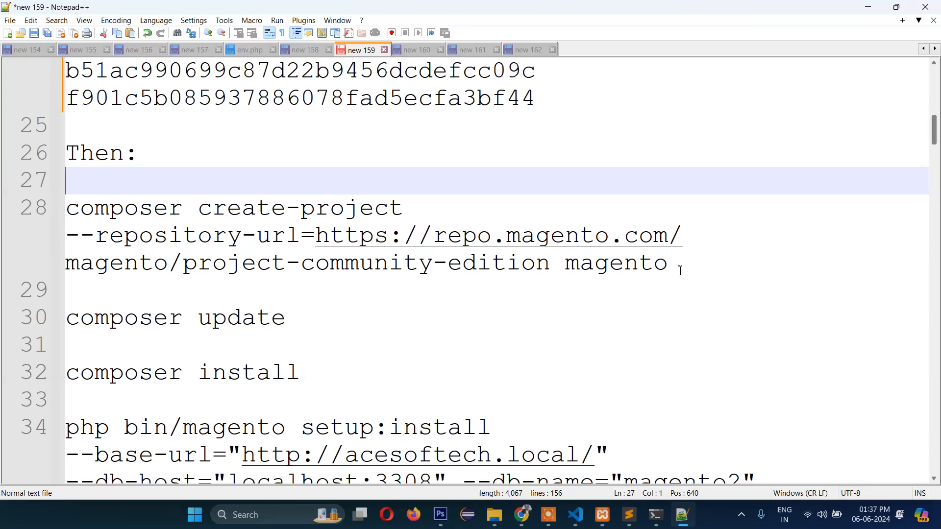
left_click_drag(671, 269, 67, 211)
key("ctrl+c")
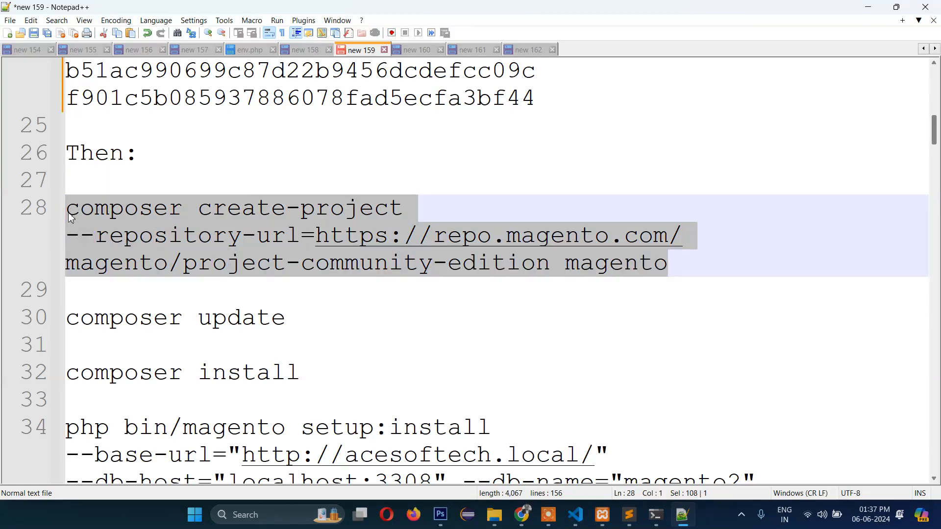
left_click(656, 515)
right_click(395, 413)
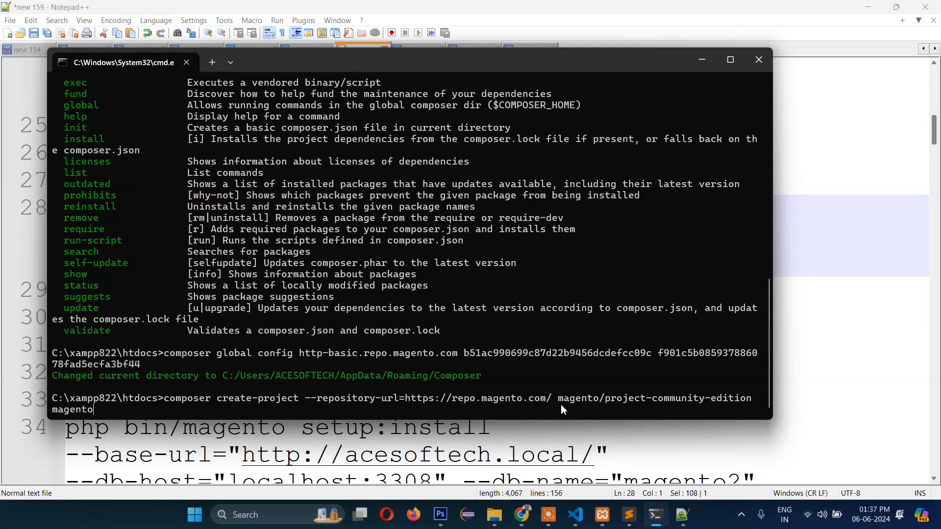
- Run composer create-project for magento/project-community-edition and open the new htdocs\magento folder
key("Return")
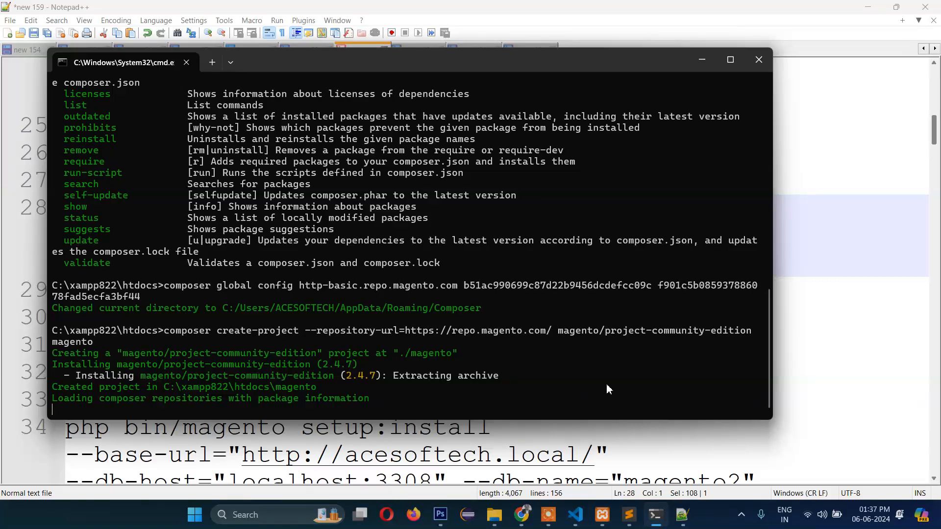
left_click(493, 521)
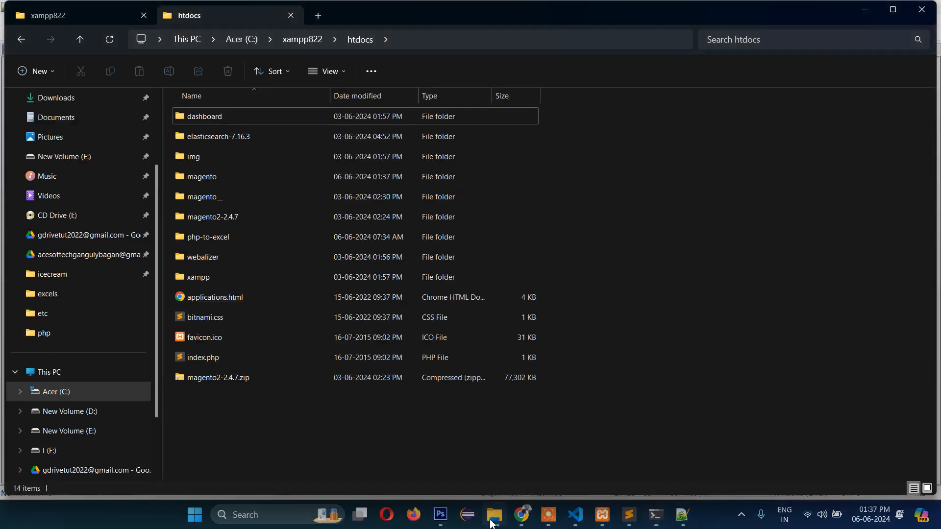
left_click(187, 180)
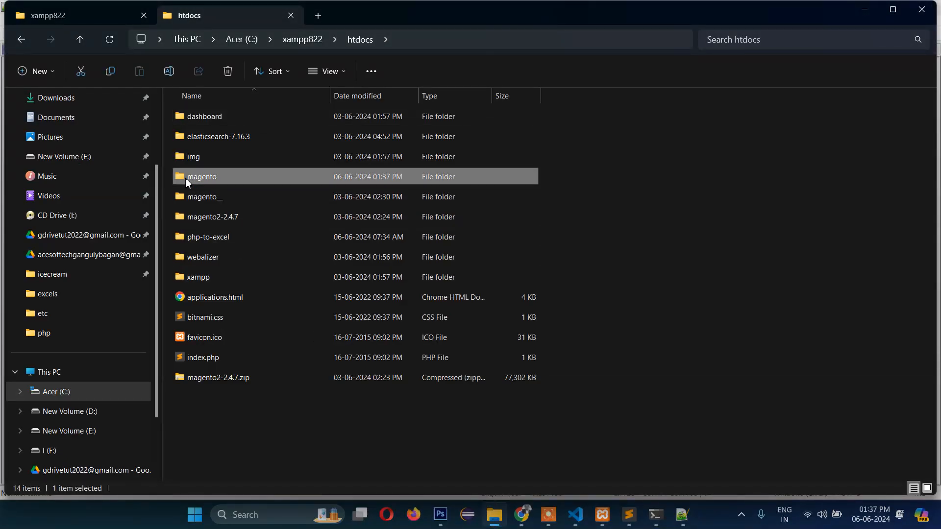
double_click(187, 181)
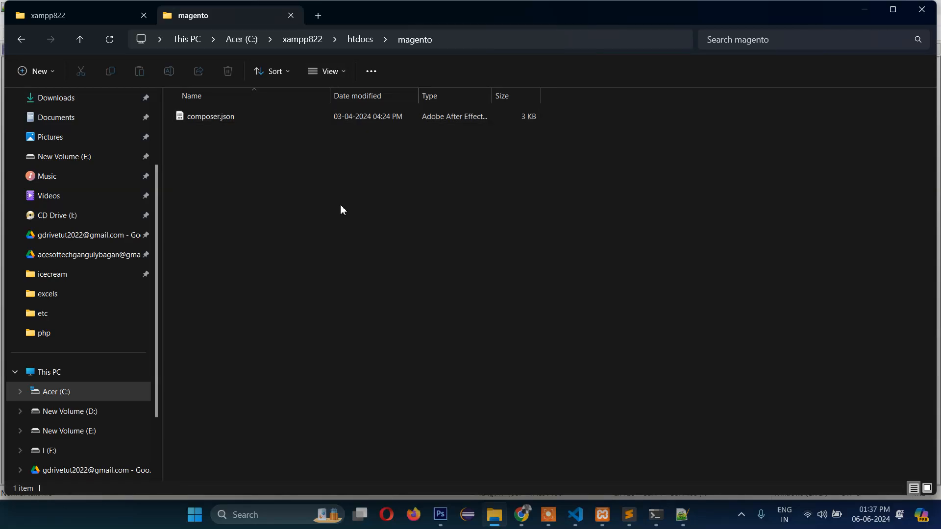
- Let the 608-package Composer install finish, then cd into the magento folder
left_click(656, 515)
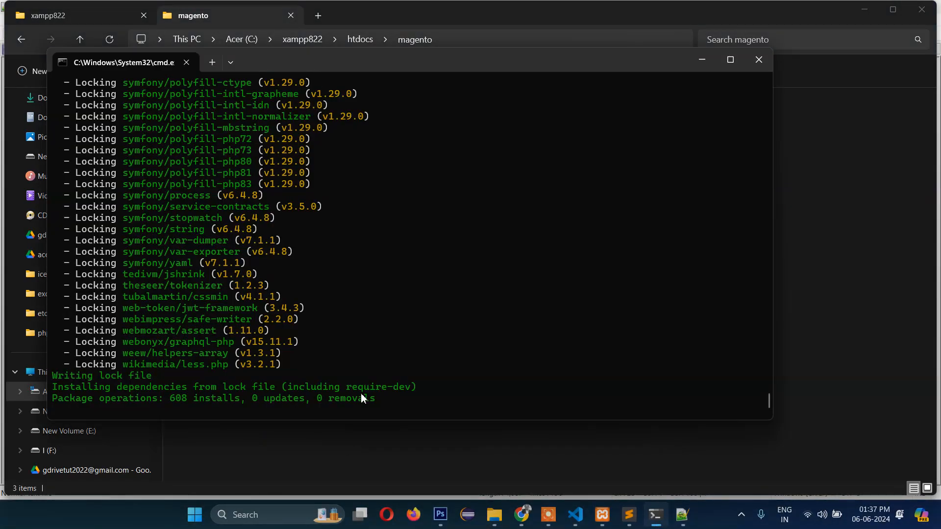
left_click(794, 303)
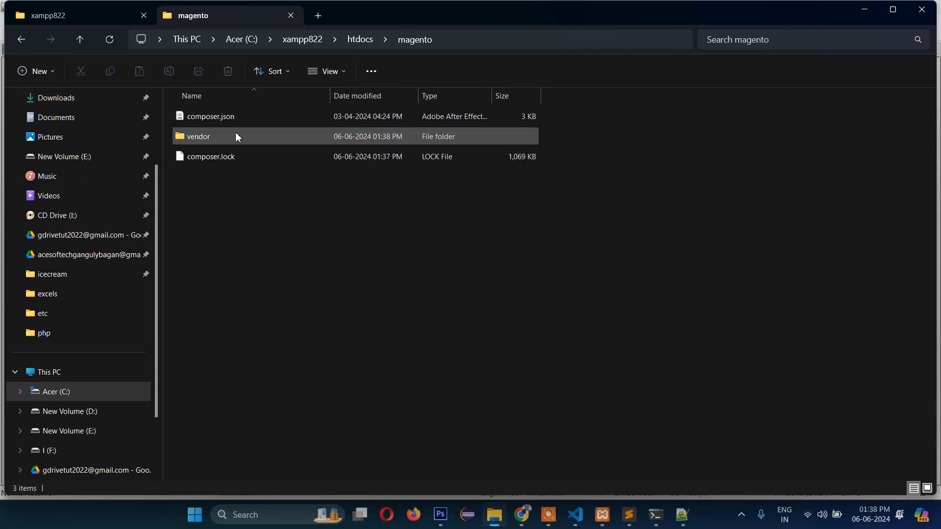
key("alt+Tab")
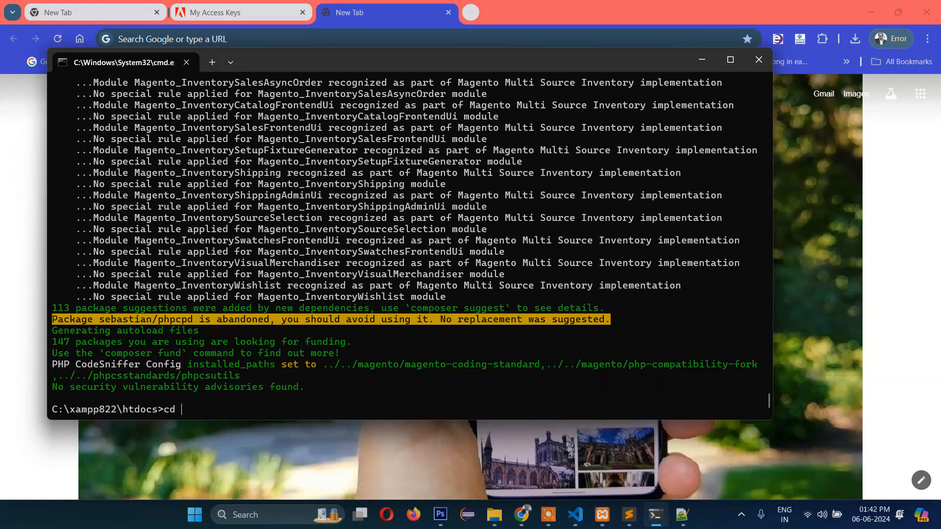
type("magento")
key("Return")
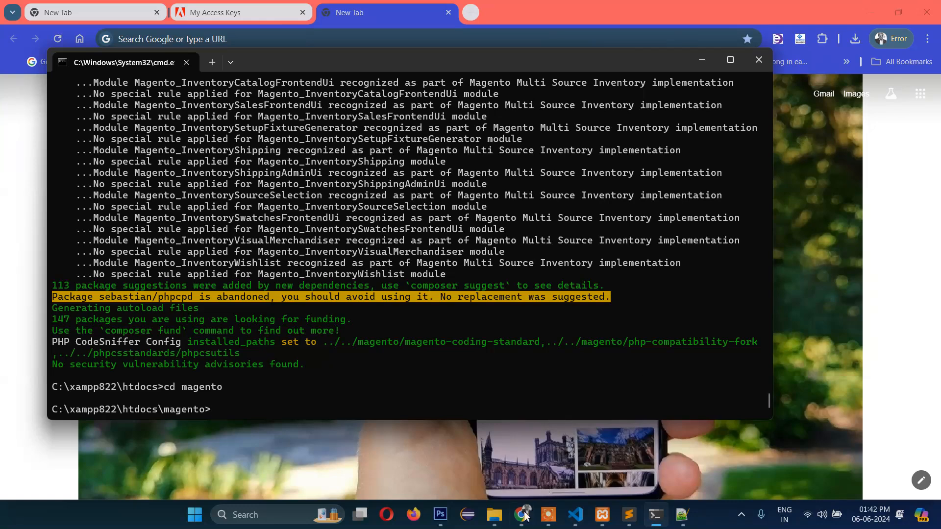
left_click(495, 515)
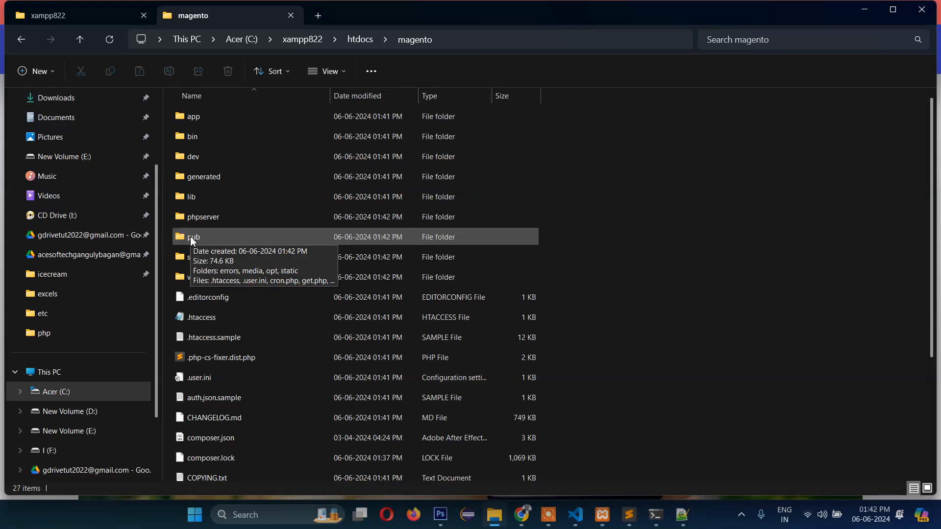
- Verify acesoftech.local's DocumentRoot and Directory in httpd-vhosts.conf end in htdocs/magento/pub
left_click(629, 515)
left_click(593, 312)
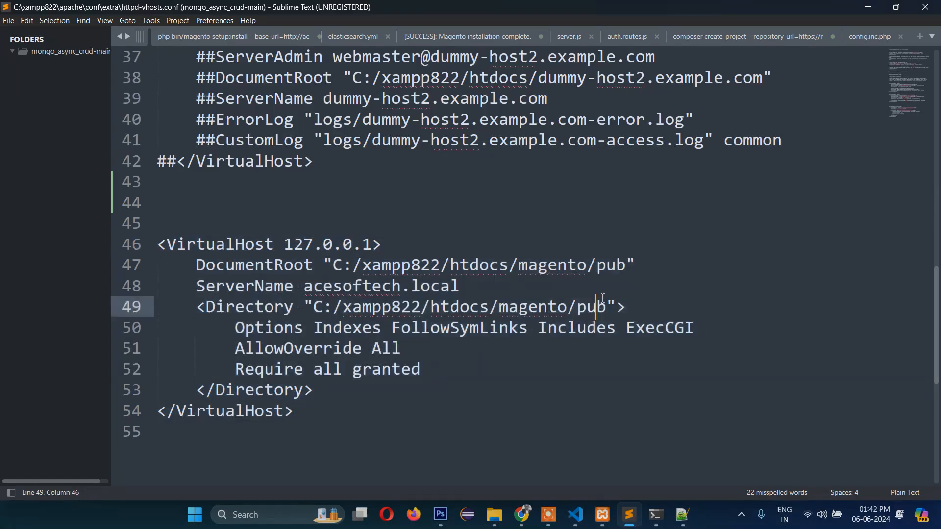
left_click(616, 266)
left_click(649, 266)
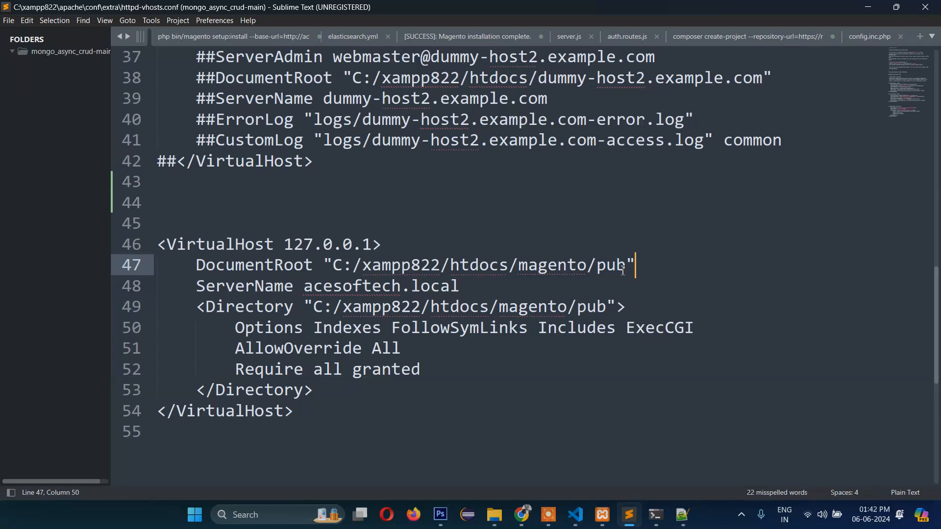
left_click(596, 308)
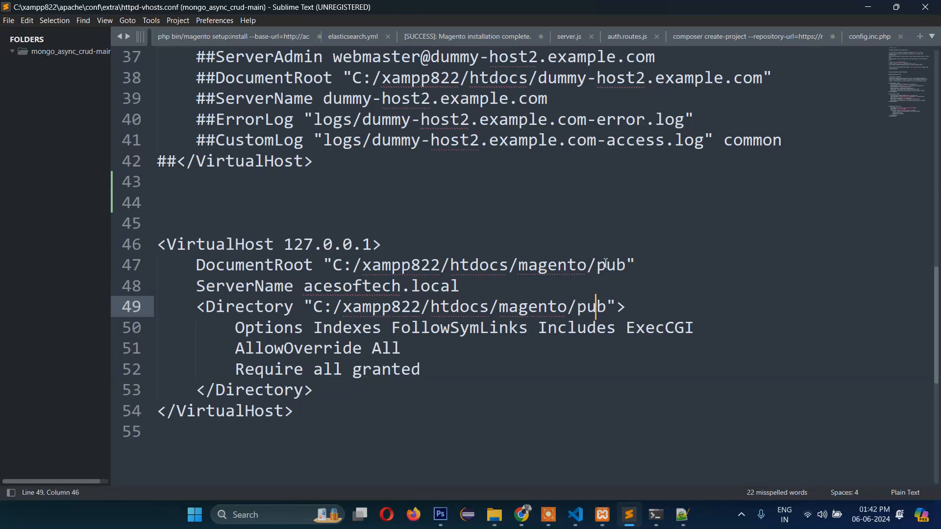
left_click(867, 7)
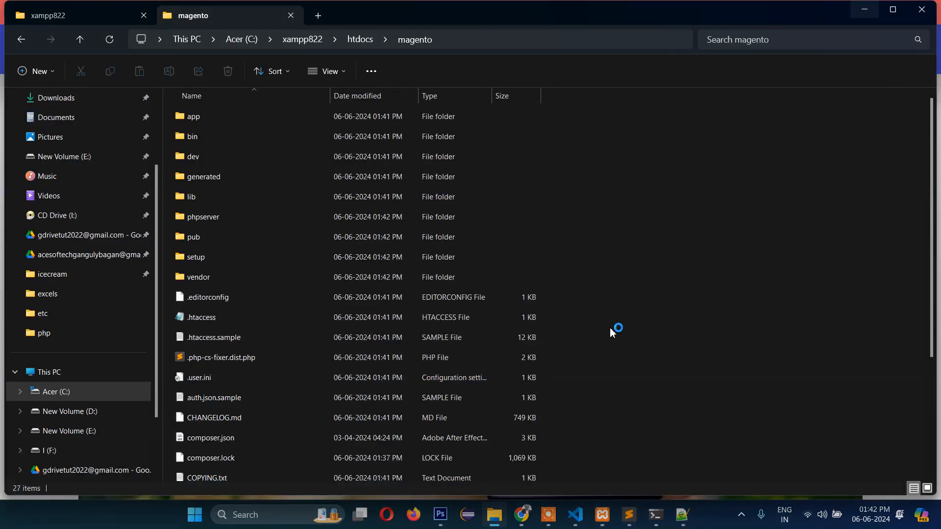
left_click(682, 515)
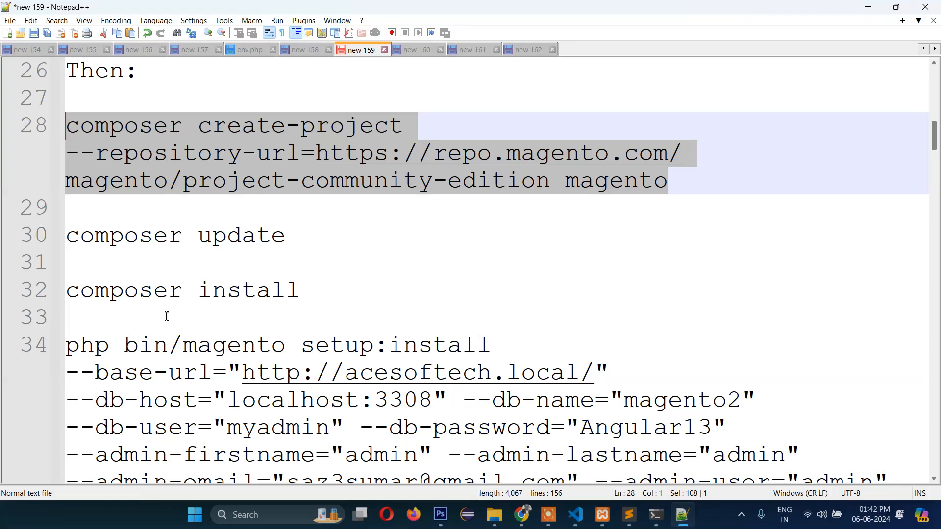
- Run composer update in the C:\xampp822\htdocs\magento folder
left_click_drag(289, 236, 68, 245)
key("ctrl+c")
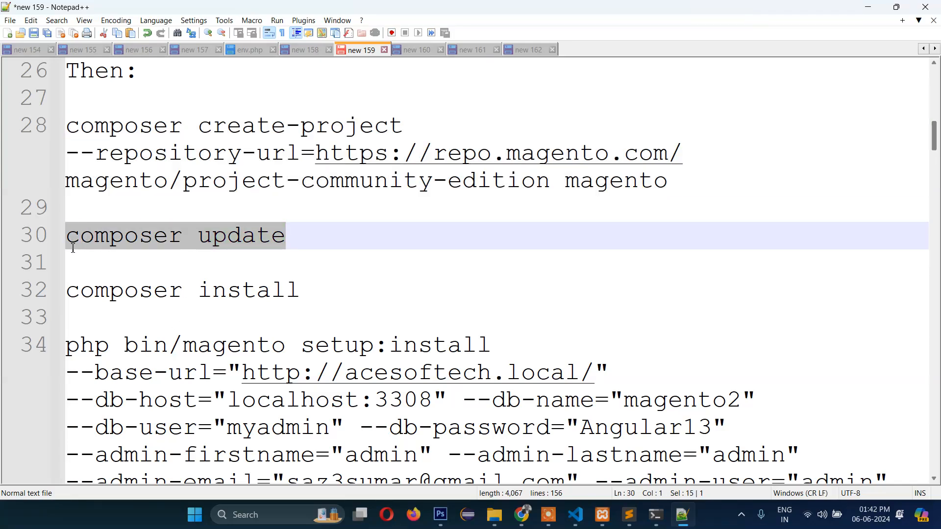
left_click(655, 515)
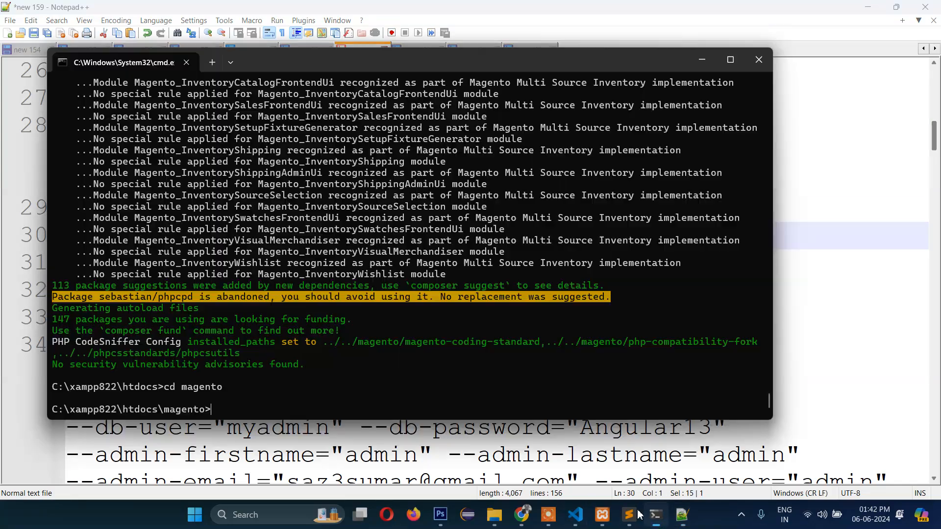
key("ctrl+v")
key("Return")
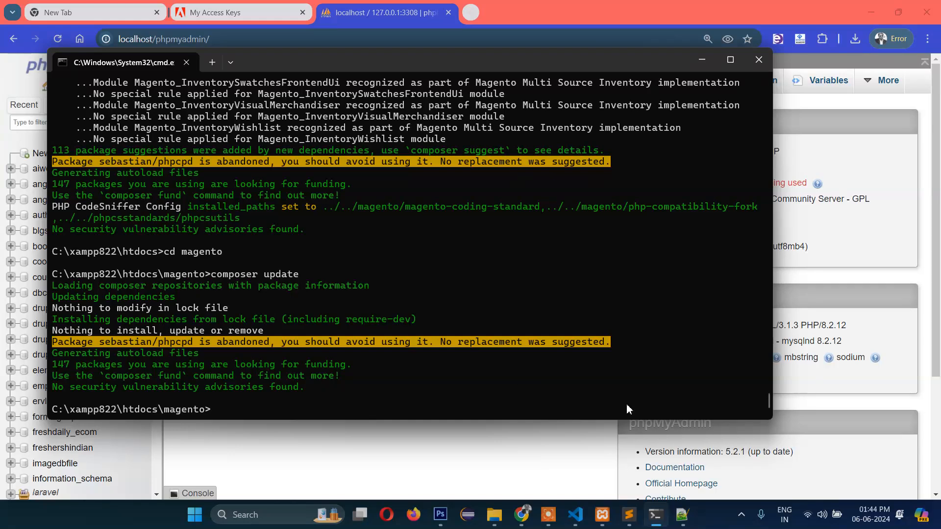
- Run composer install in the same magento folder
left_click(689, 527)
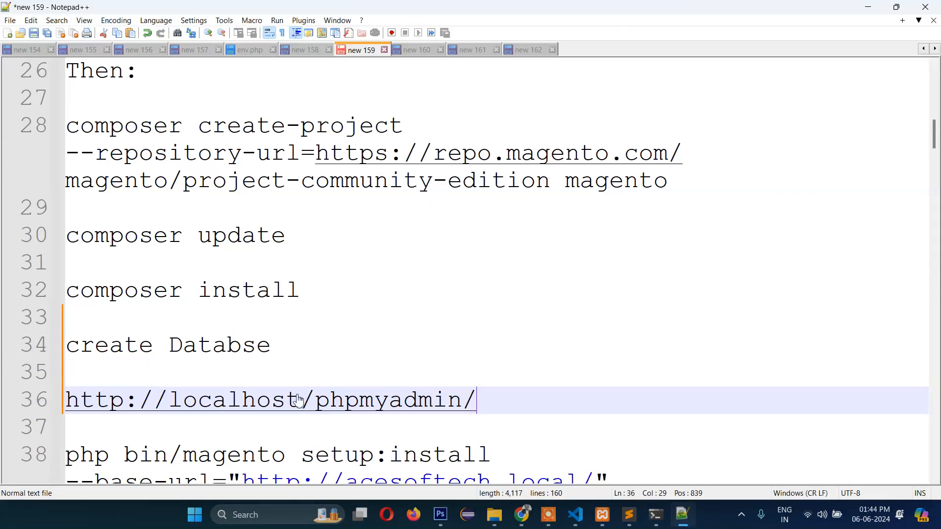
left_click_drag(313, 294, 67, 299)
key("ctrl+c")
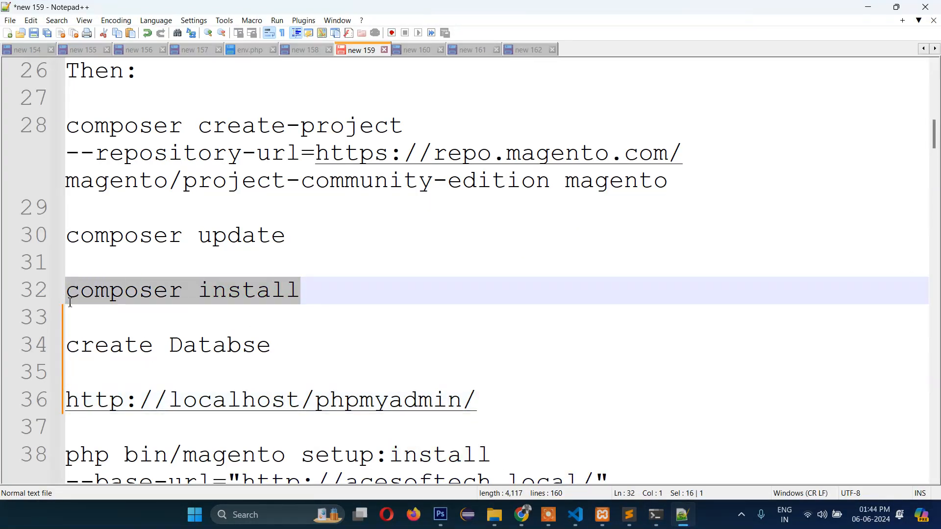
left_click(656, 515)
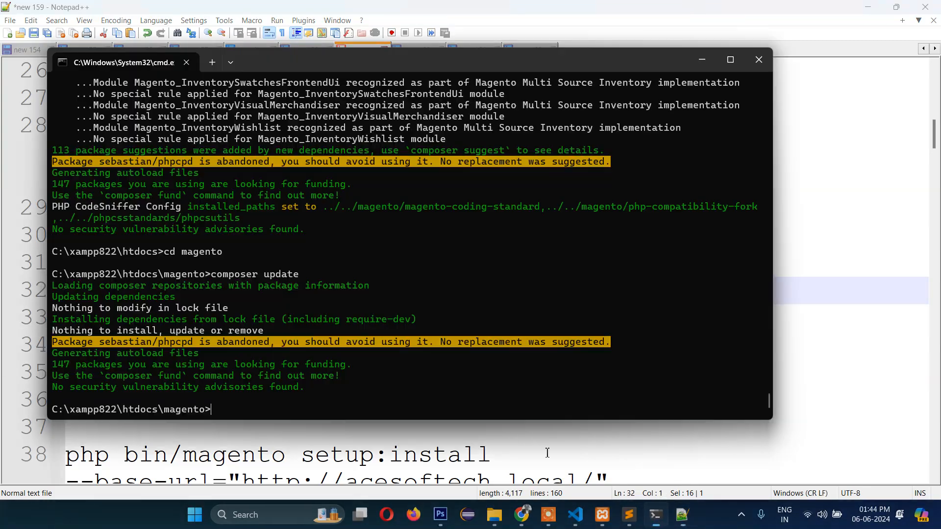
key("ctrl+v")
key("Return")
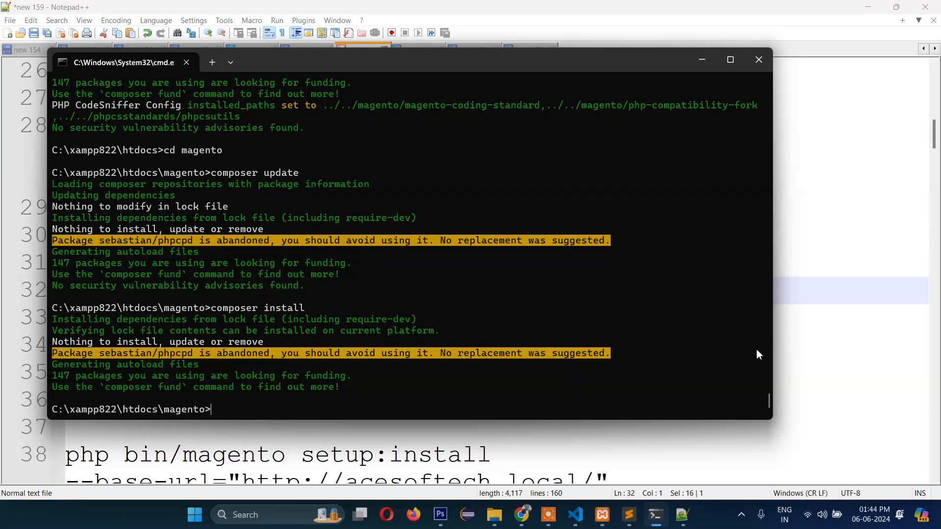
- Select the phpMyAdmin address on line 36 of the notes
left_click(811, 319)
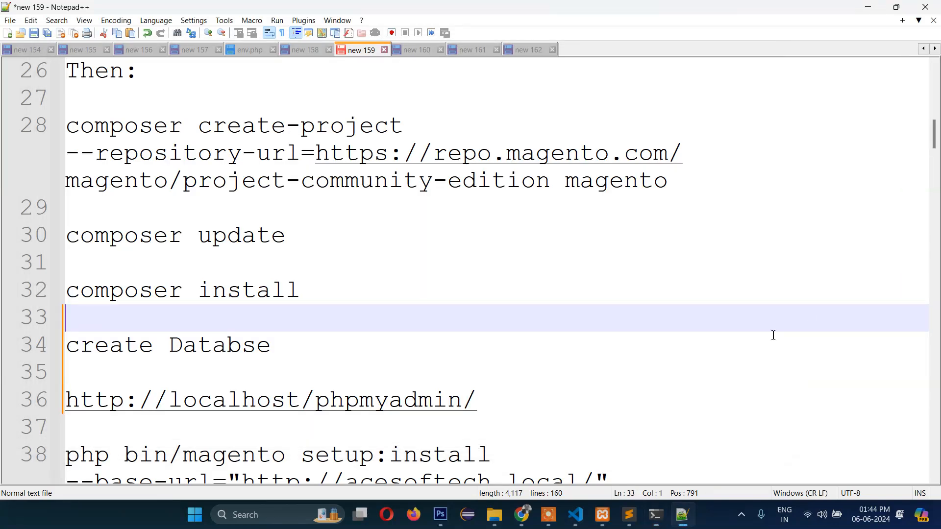
scroll(612, 351, "down", 1)
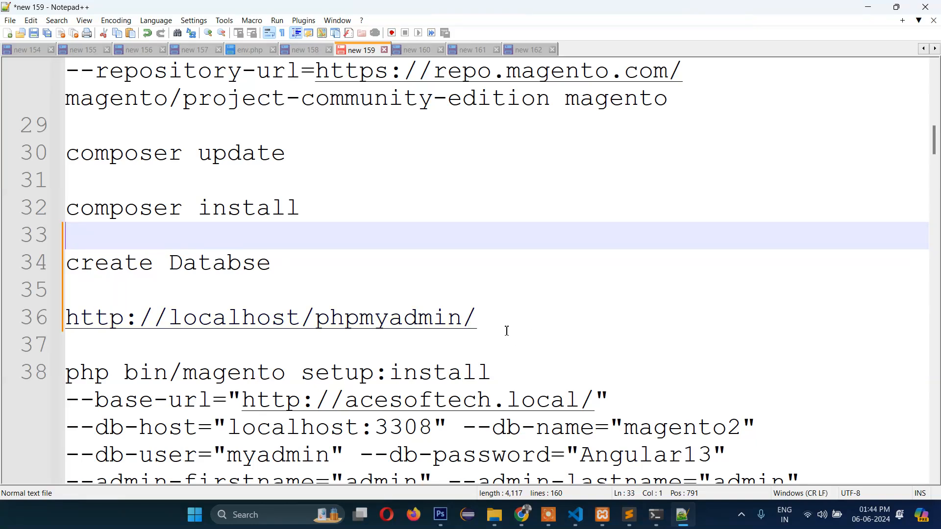
left_click_drag(491, 324, 62, 332)
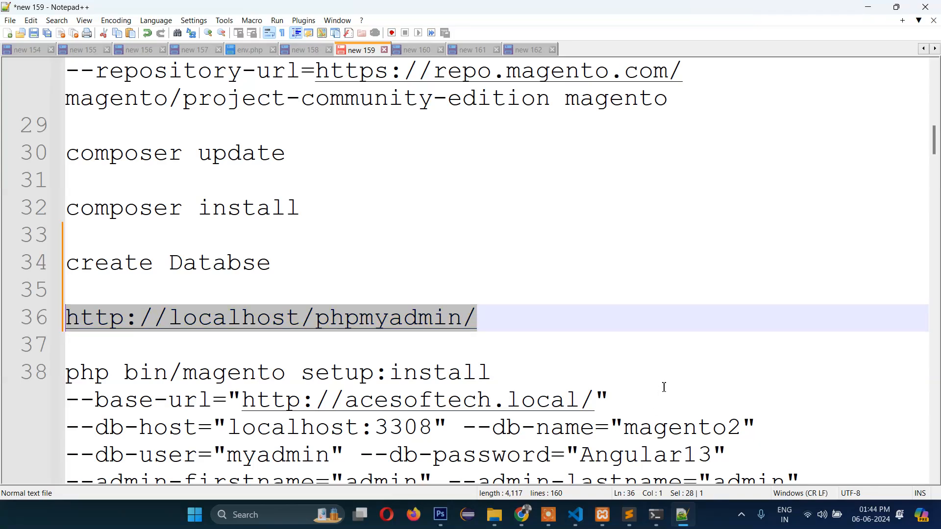
- Create an empty magento3 database from phpMyAdmin's Databases tab
left_click(522, 515)
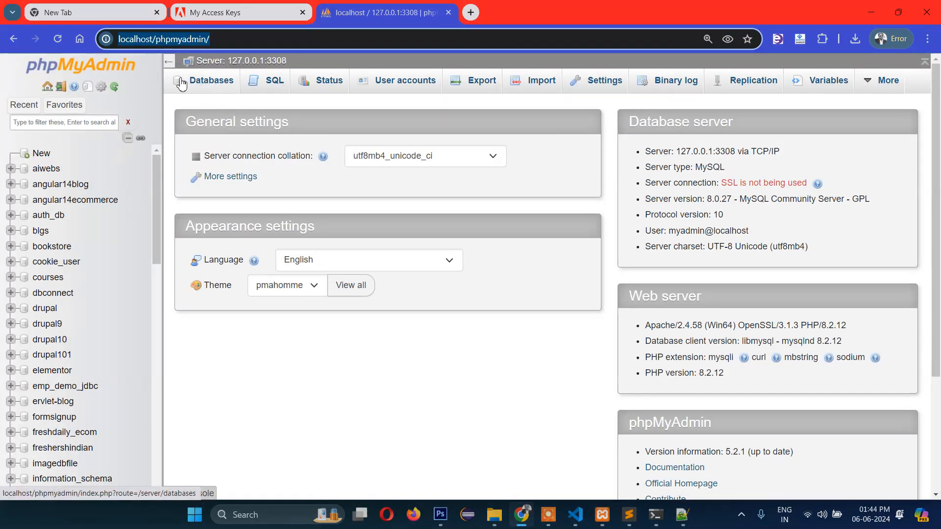
left_click(217, 89)
left_click(287, 198)
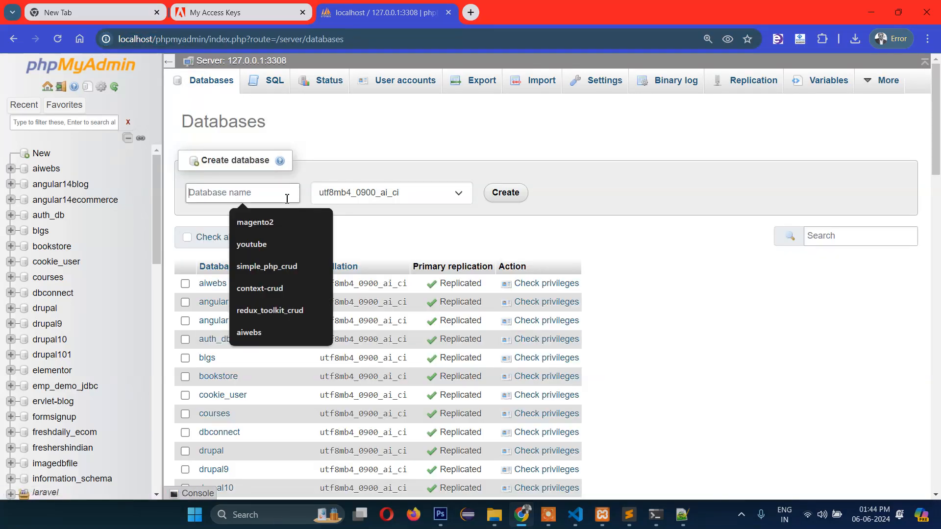
type("magento")
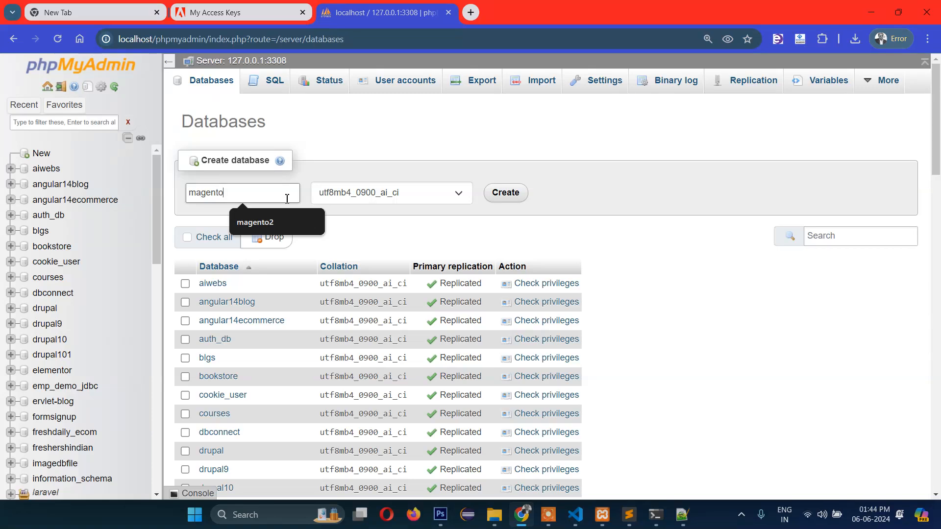
type("3")
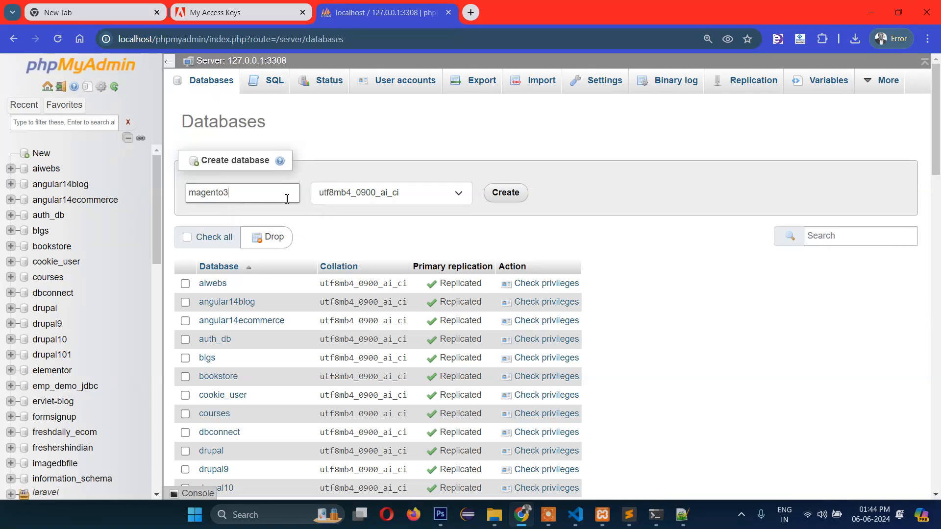
left_click(506, 196)
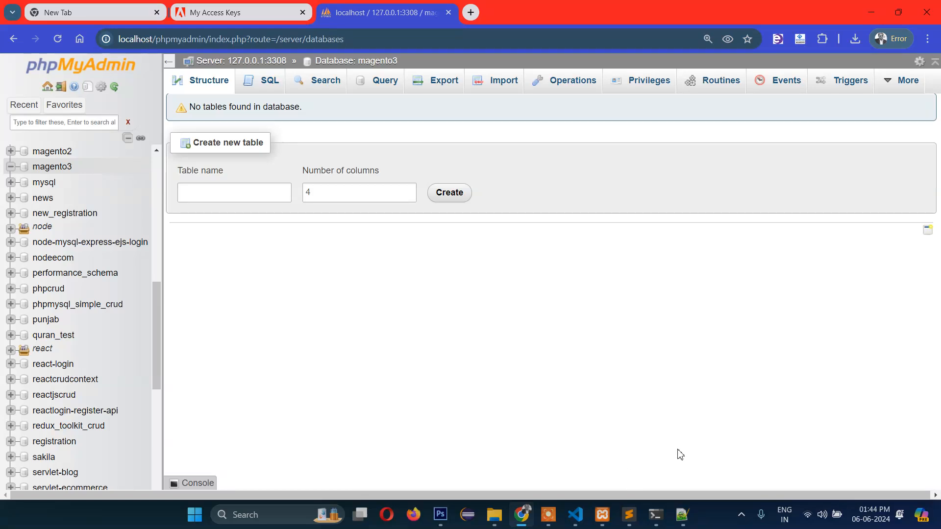
left_click(682, 515)
scroll(540, 329, "down", 2)
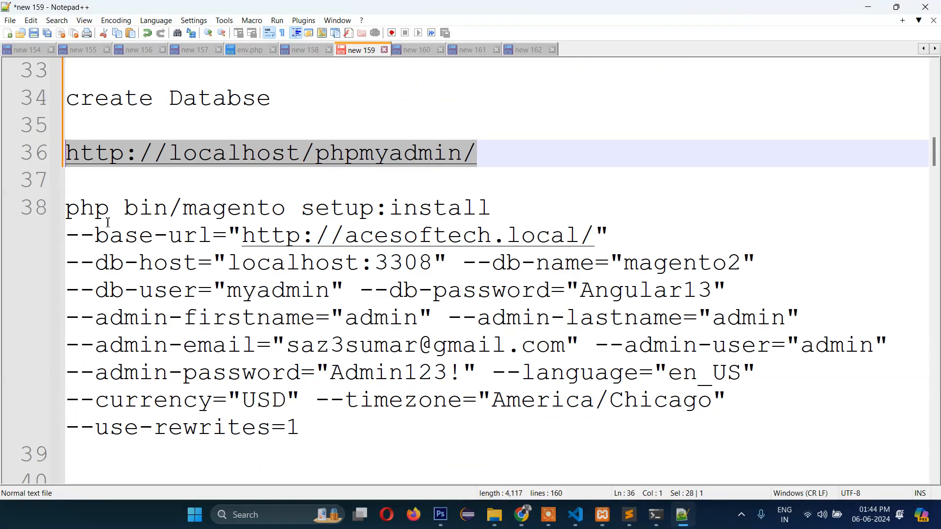
- Retype the db-host port's last digit and change --db-name from magento2 to magento3
left_click_drag(68, 207, 336, 431)
left_click(363, 433)
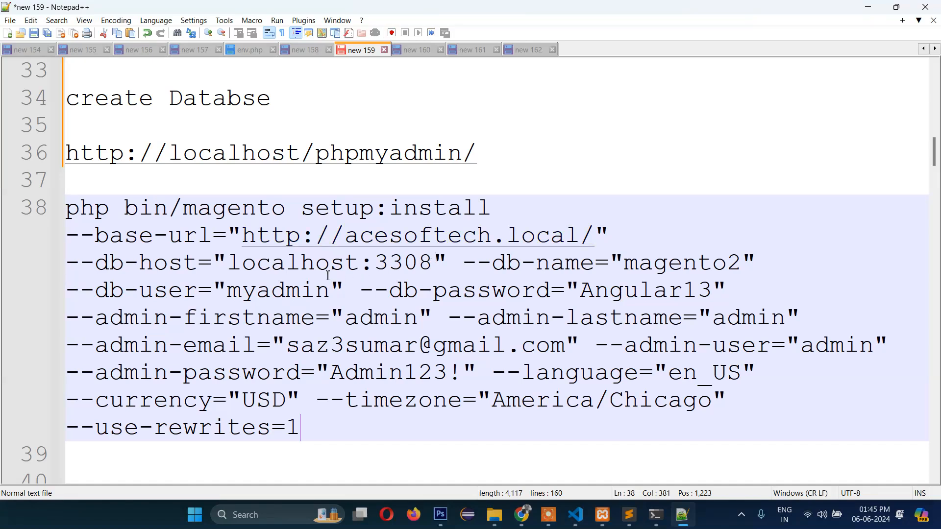
left_click(403, 265)
left_click(434, 265)
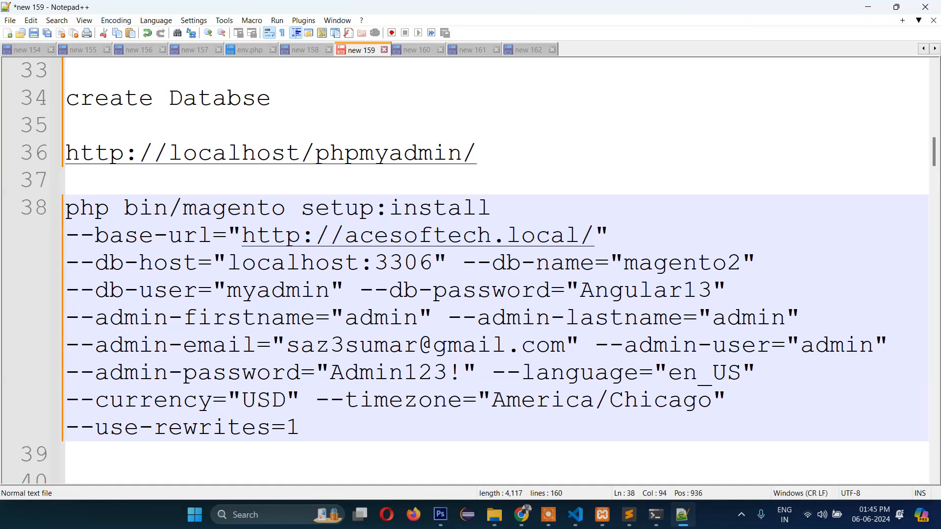
key("BackSpace")
type("8")
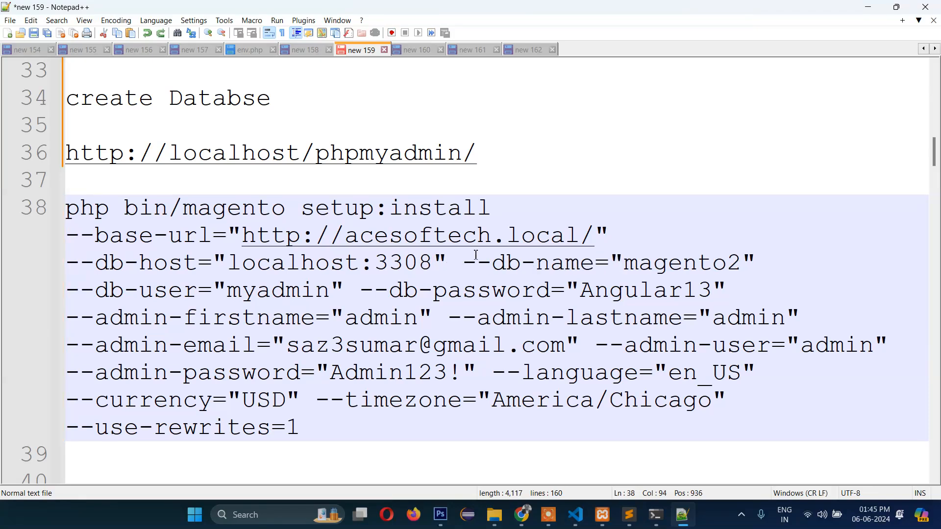
left_click(737, 263)
key("BackSpace")
type("3")
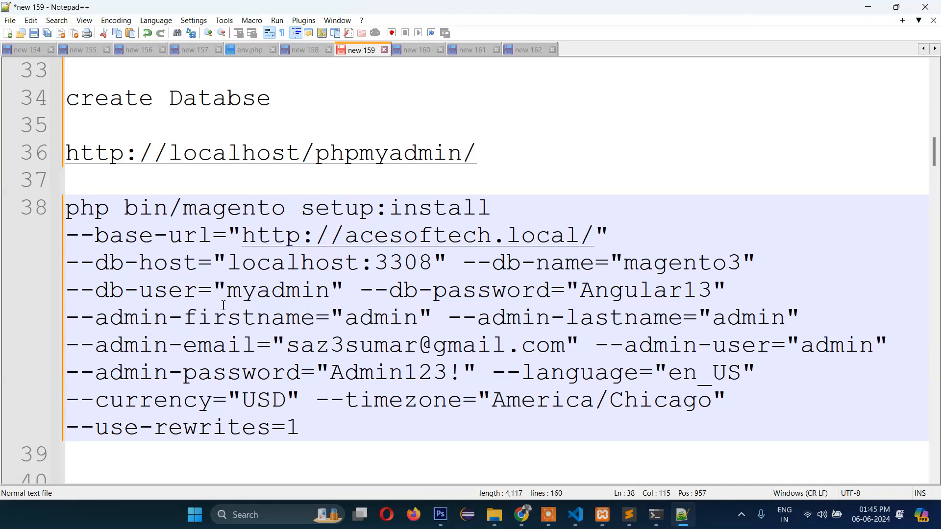
- Try editing the db-user and db-password values, then undo to keep the originals
left_click(153, 291)
double_click(297, 297)
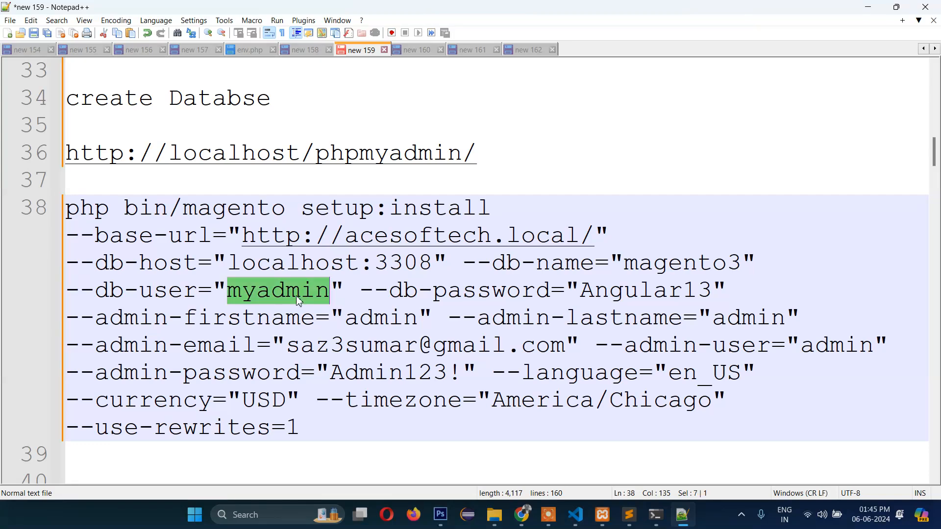
type("root")
key("BackSpace")
key("BackSpace")
key("BackSpace")
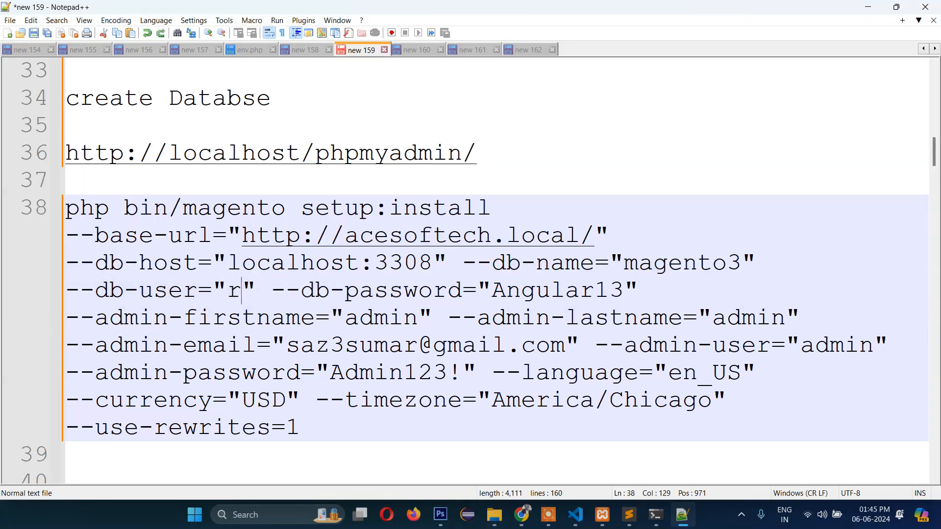
key("ctrl+z")
key("ctrl+z")
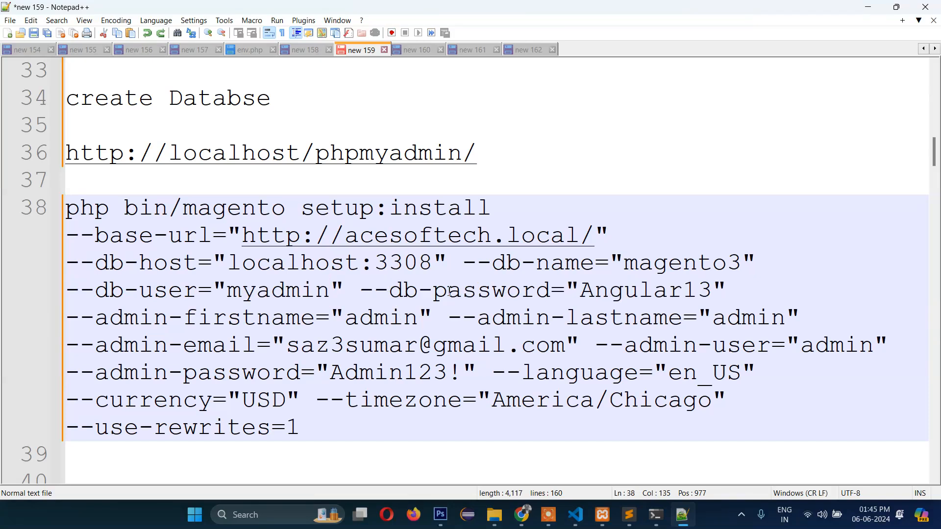
double_click(622, 298)
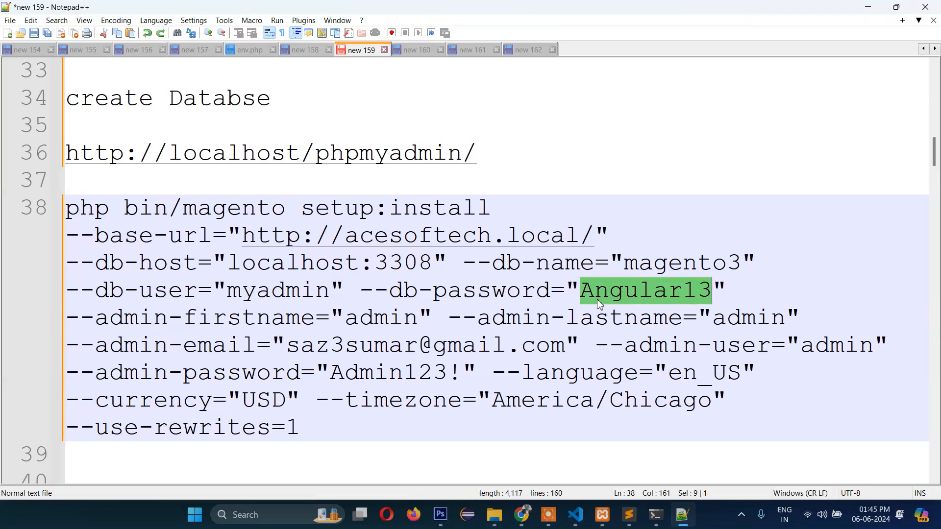
key("BackSpace")
key("ctrl+z")
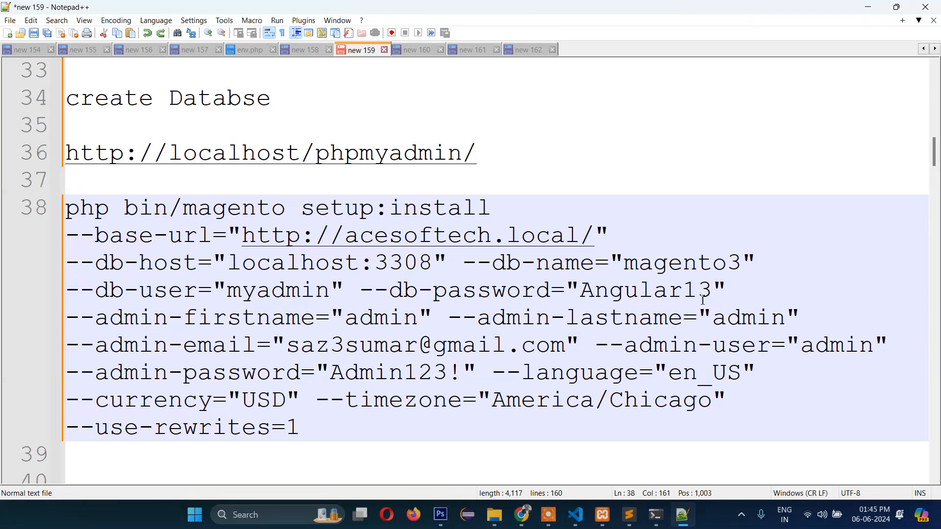
- Review the admin last name, email, user, password and language options
left_click(702, 300)
left_click(685, 314)
left_click(301, 346)
left_click(464, 340)
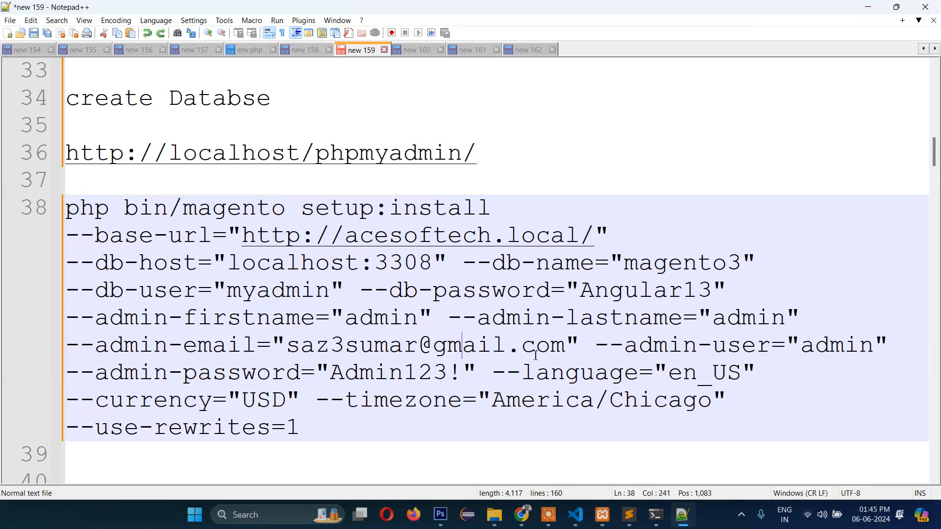
left_click(566, 347)
left_click_drag(567, 347, 434, 348)
left_click(727, 346)
left_click(830, 346)
double_click(835, 343)
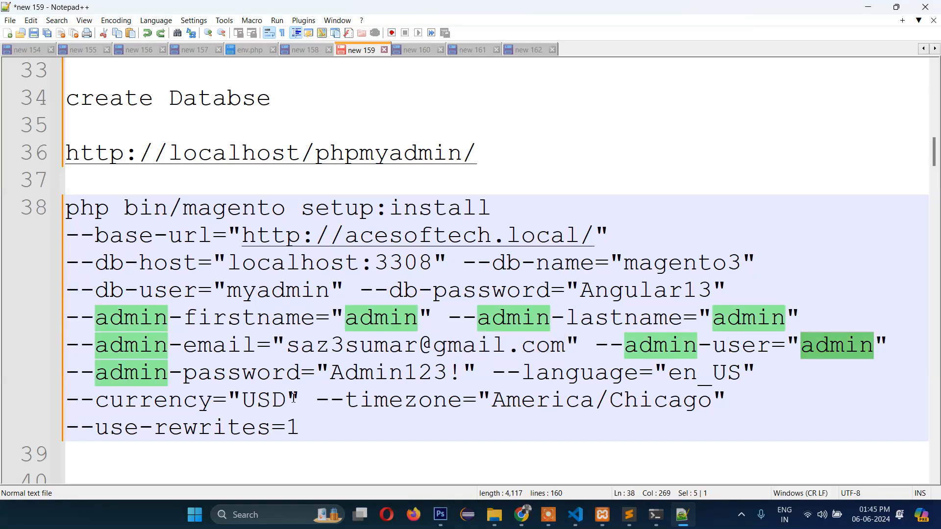
left_click(244, 374)
left_click(402, 374)
left_click(608, 372)
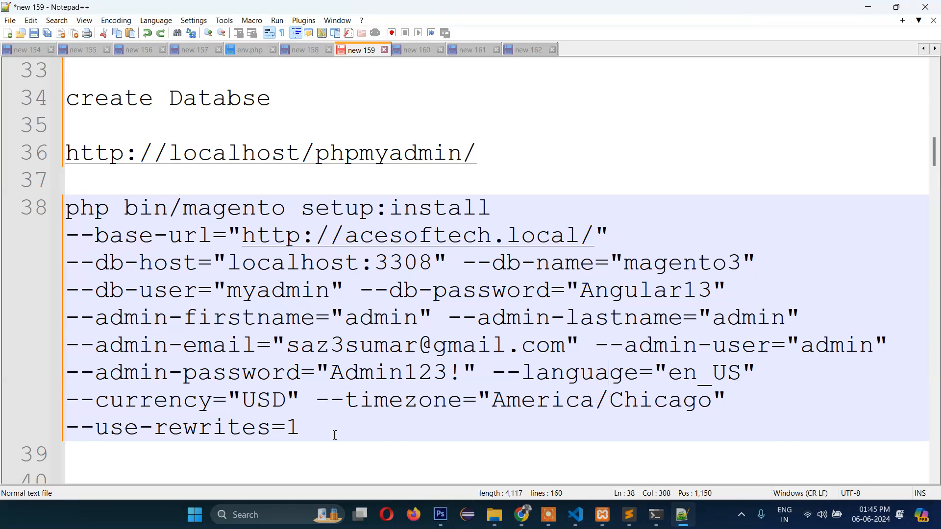
- Select the whole setup:install command starting on line 38
left_click_drag(337, 435, 65, 208)
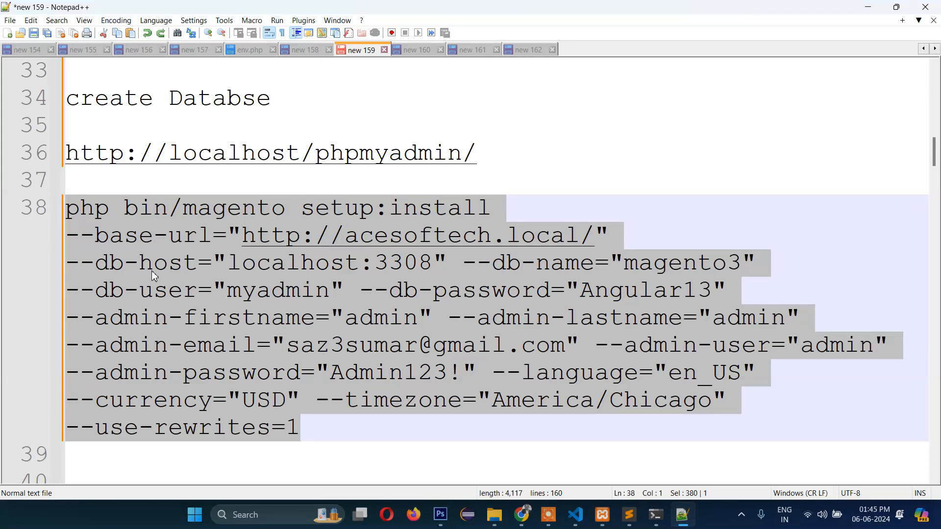
left_click(363, 376)
left_click_drag(302, 427, 65, 208)
left_click_drag(302, 427, 53, 210)
key("ctrl+c")
- Paste and run the setup:install command at the magento folder prompt
left_click(657, 524)
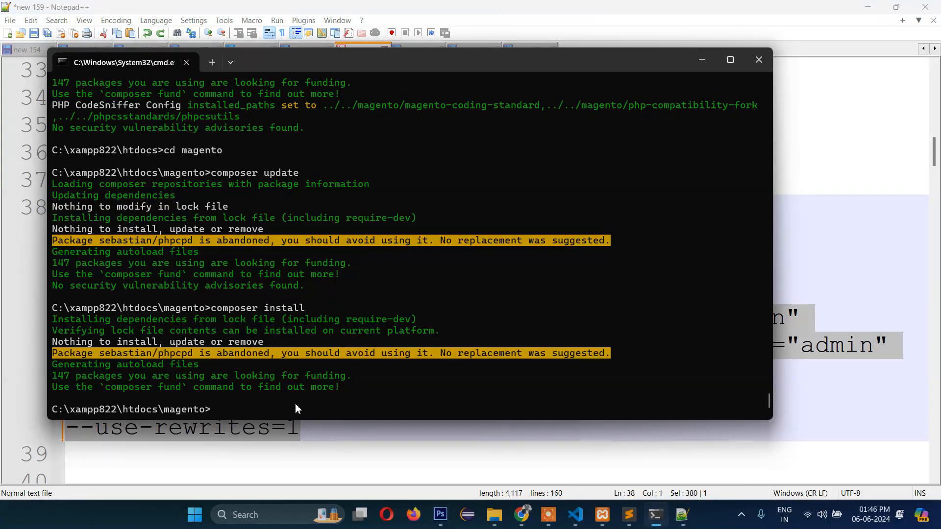
key("ctrl+v")
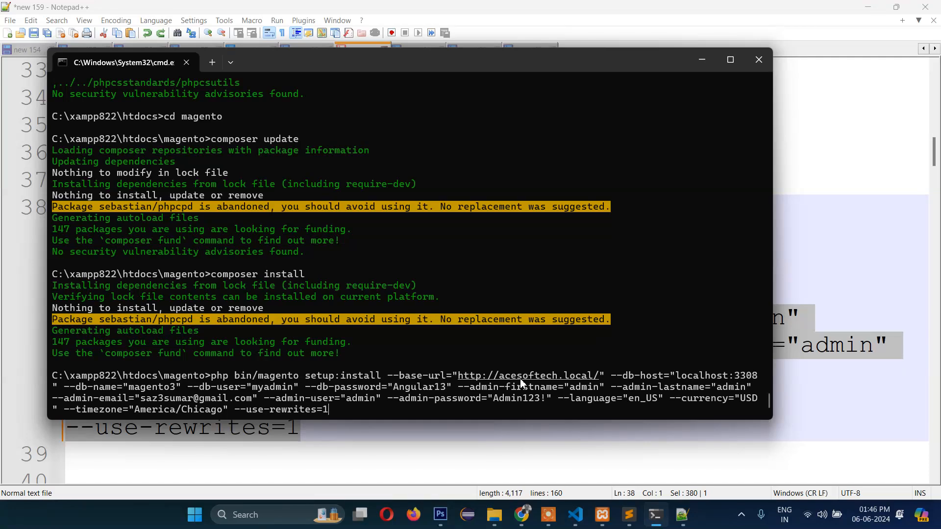
key("Return")
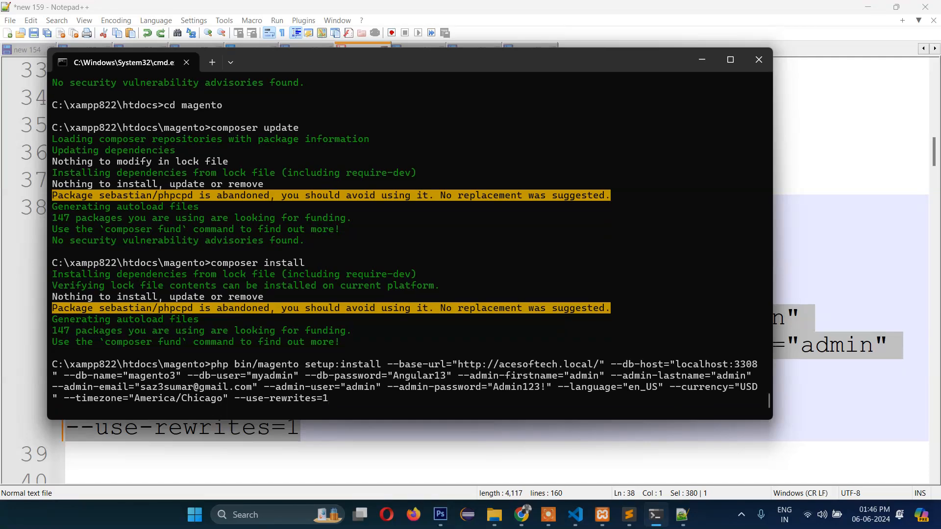
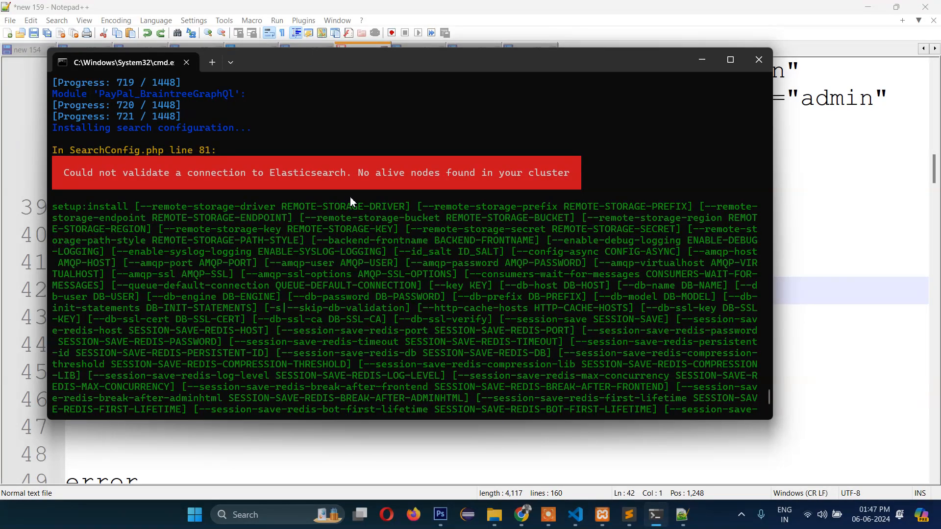
- Glance at the notes on running Elasticsearch, then open a new Chrome tab
left_click(816, 255)
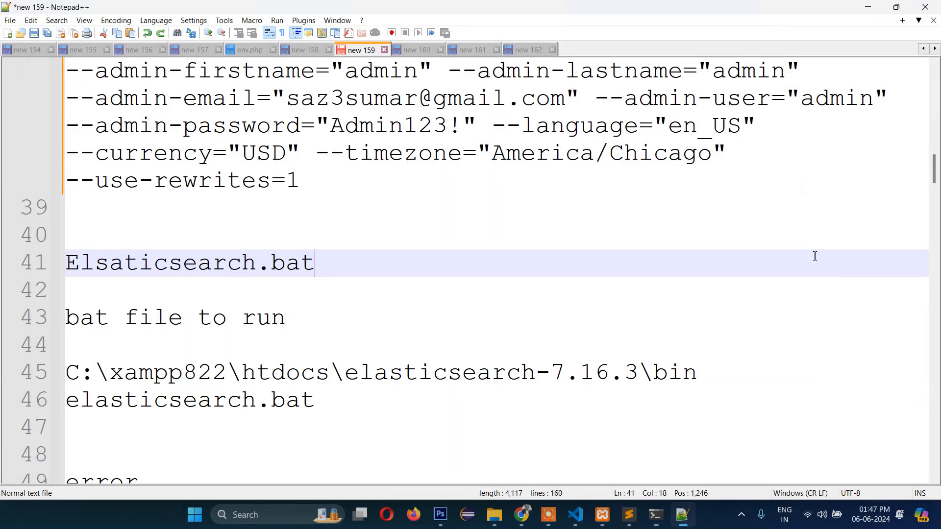
left_click(522, 515)
left_click(471, 13)
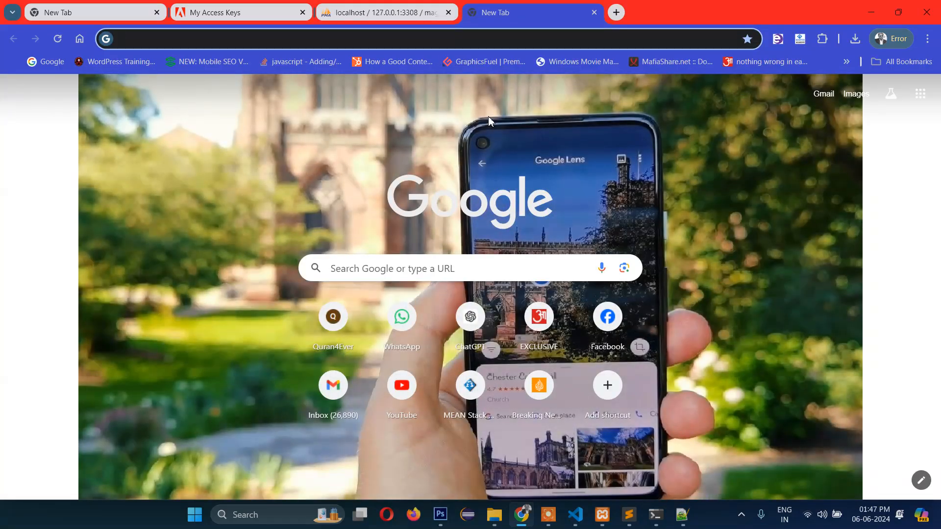
- Search Google for 'download elasticserch' and open the official elastic.co download page
type("download elasticserch")
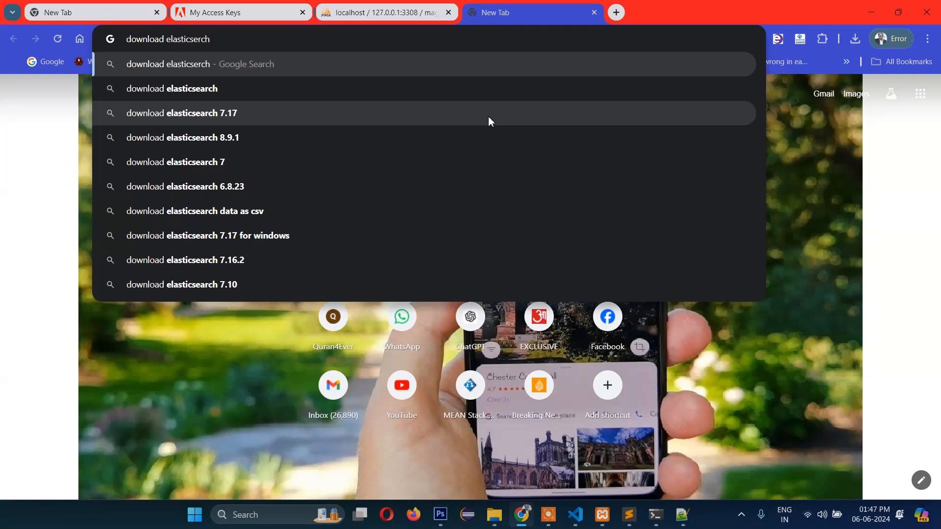
key("Return")
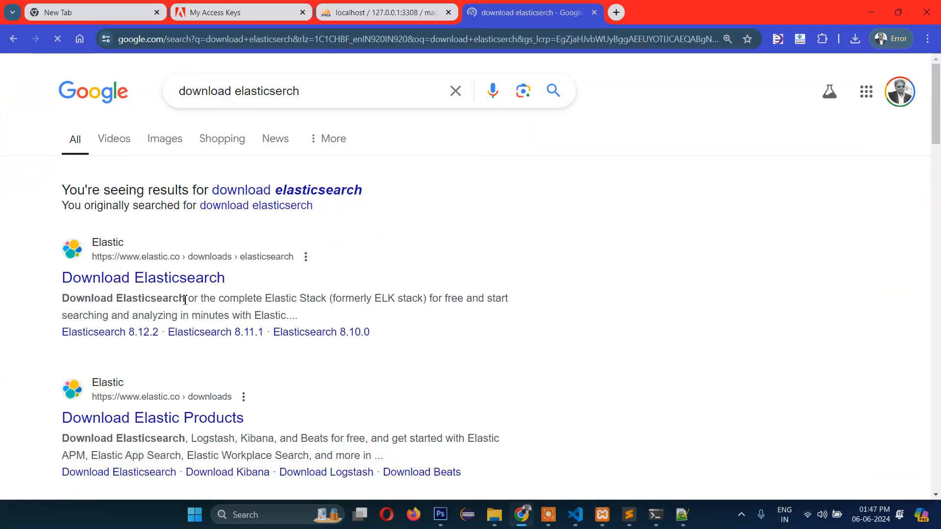
left_click(191, 285)
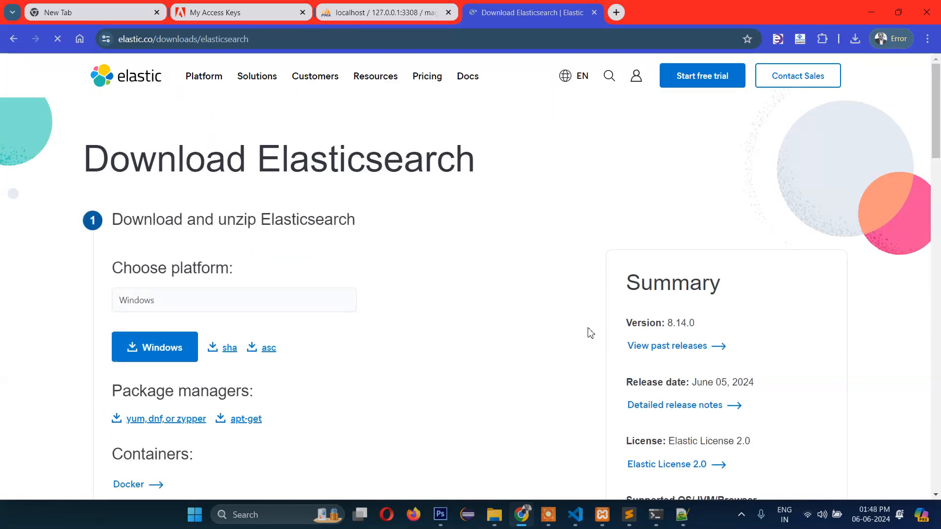
- Download the Windows zip elasticsearch-8.14.0-windows-x86_64.zip and check its progress
scroll(533, 312, "down", 1)
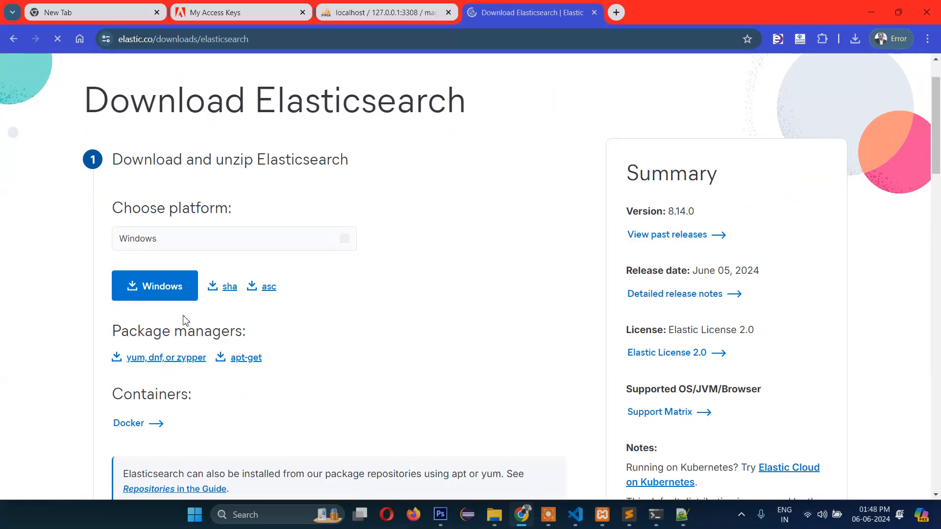
left_click(154, 292)
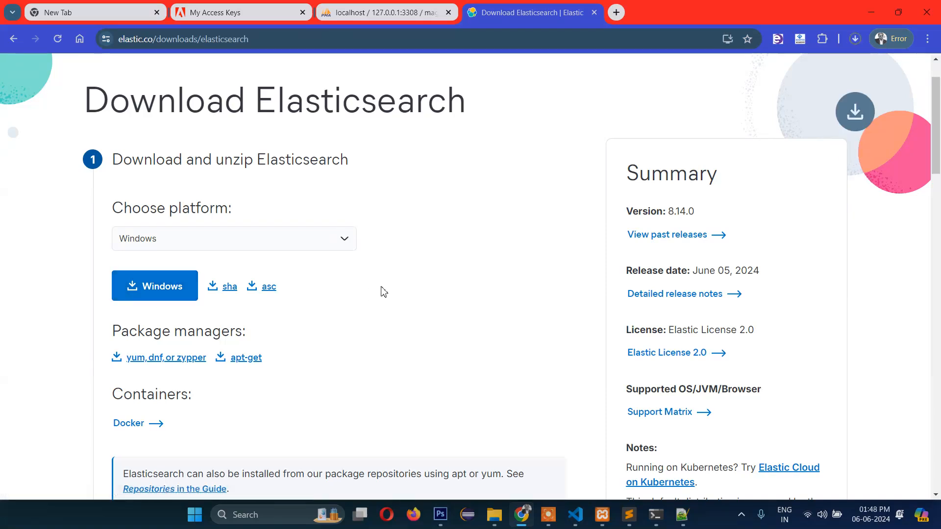
left_click(856, 38)
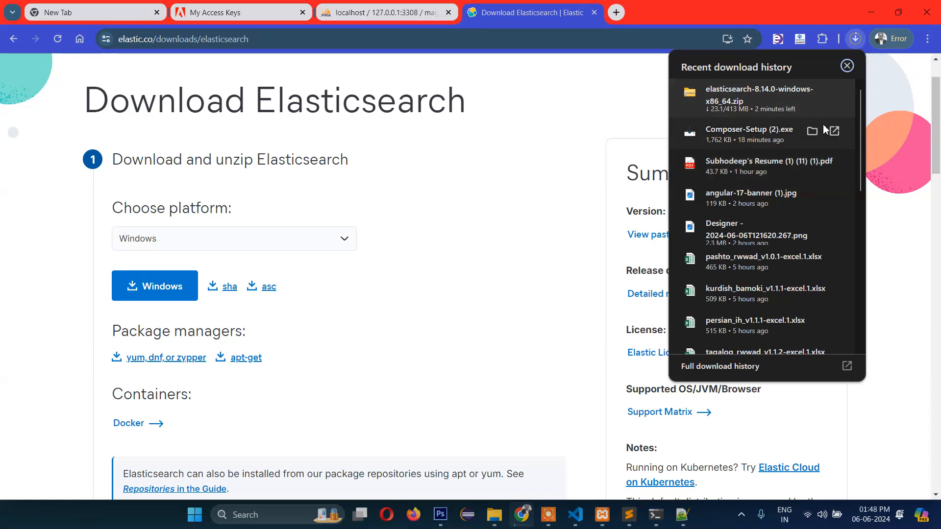
left_click(848, 68)
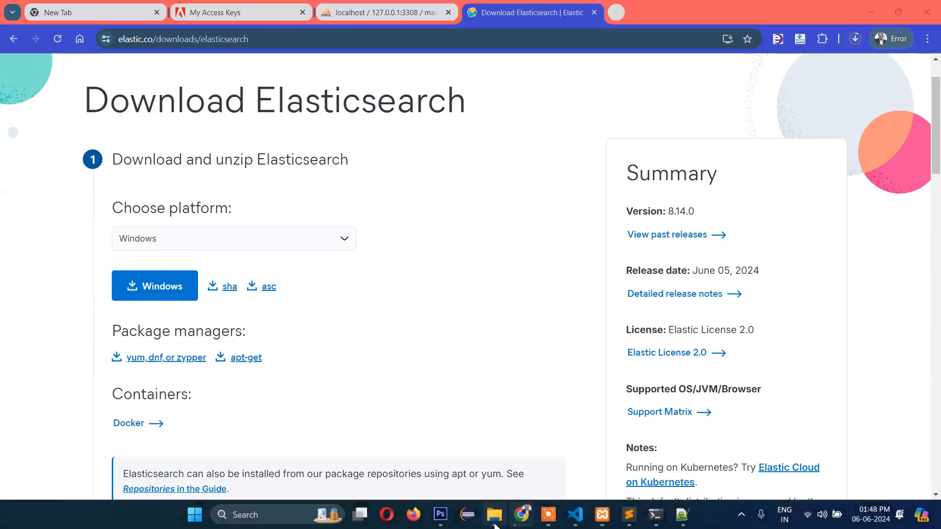
left_click(495, 524)
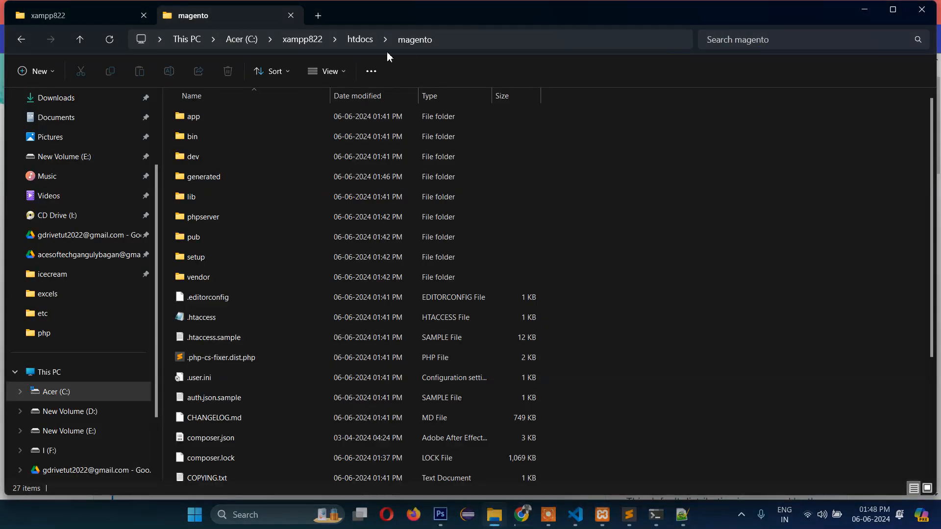
- Navigate from htdocs into the elasticsearch-7.16.3 config folder
left_click(356, 44)
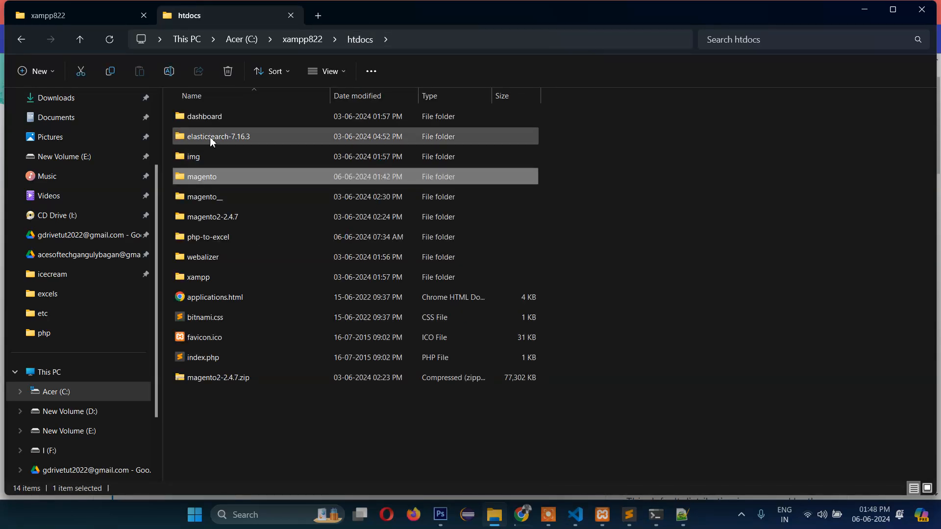
left_click(209, 137)
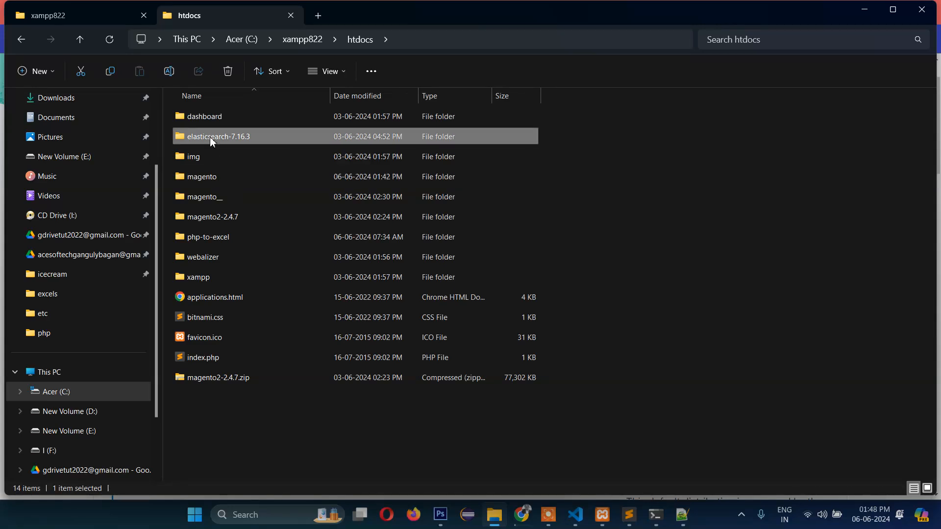
double_click(185, 137)
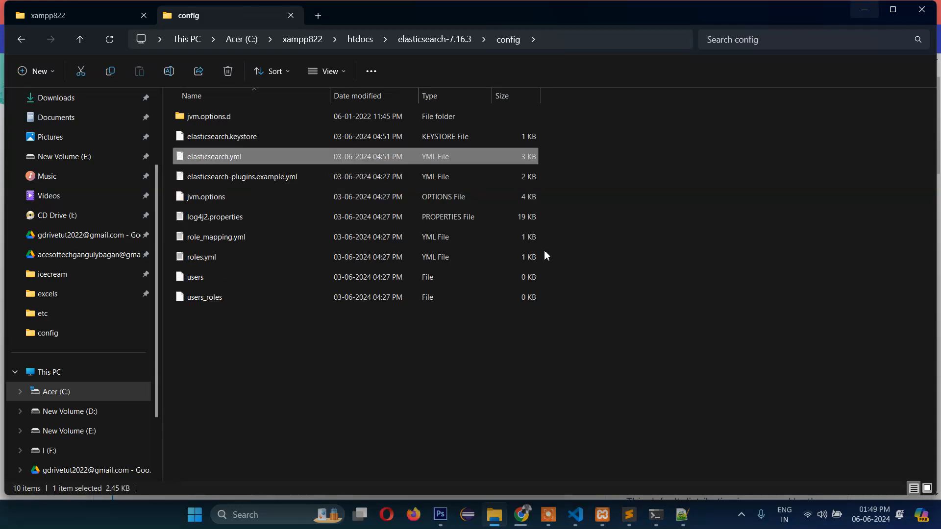
left_click(661, 221)
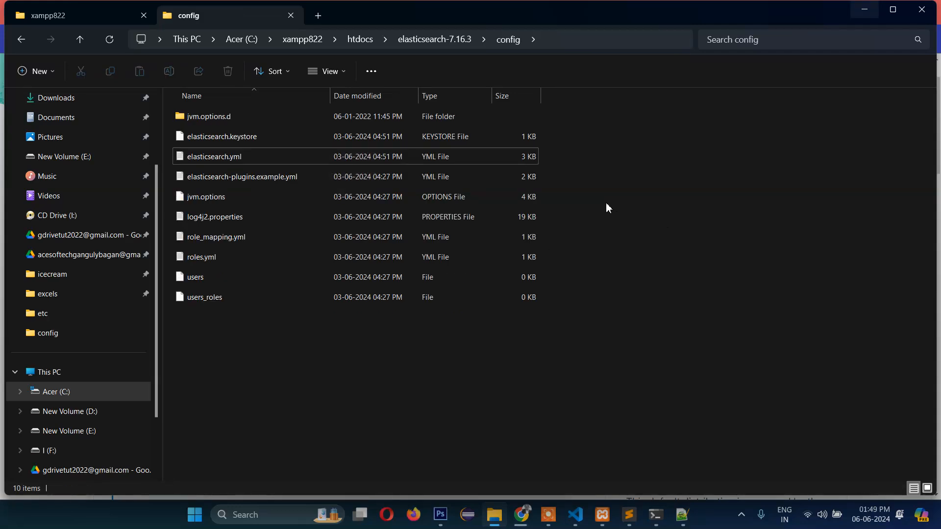
left_click(434, 39)
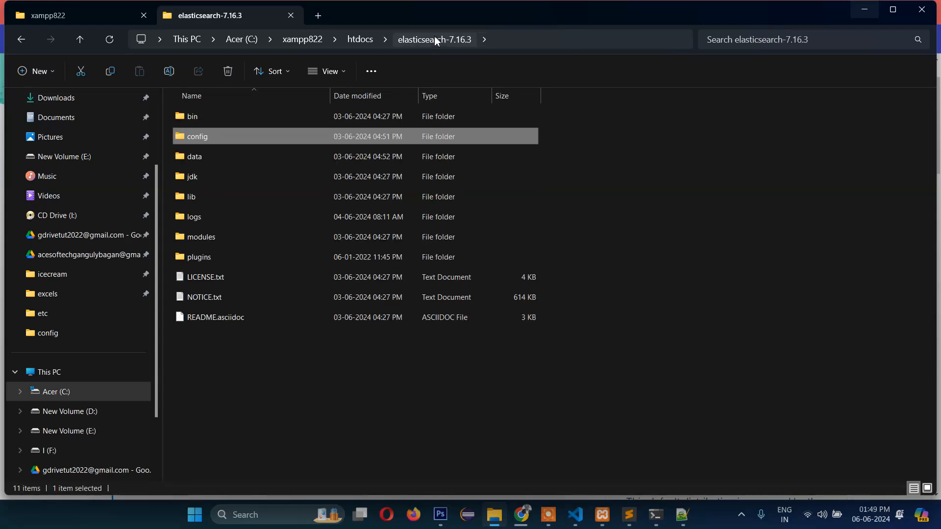
double_click(180, 140)
- Open elasticsearch.yml with Sublime Text
left_click(189, 157)
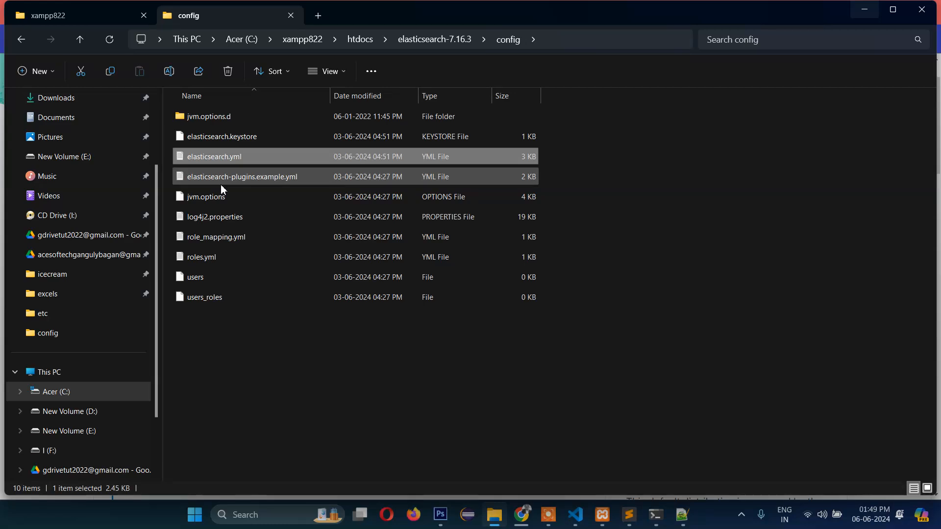
left_click(224, 320)
right_click(190, 158)
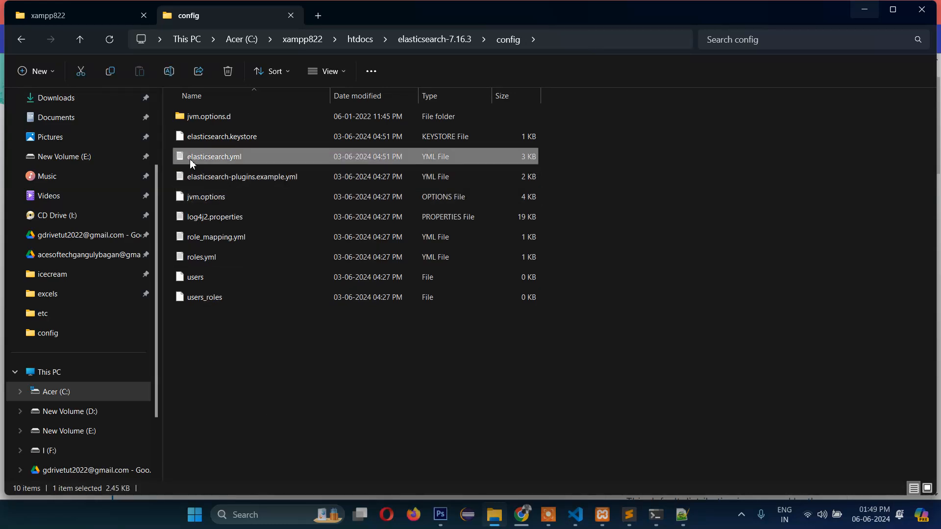
mouse_move(259, 223)
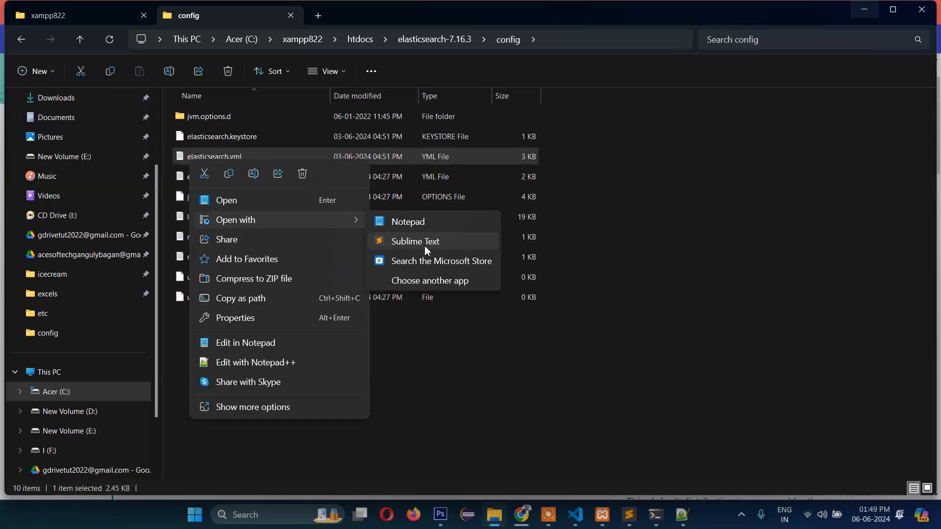
left_click(424, 247)
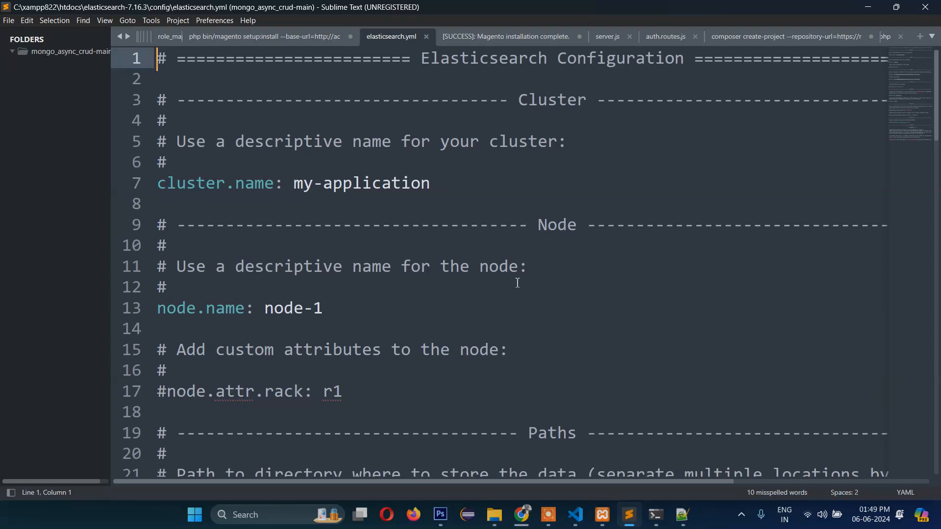
left_click_drag(294, 184, 448, 183)
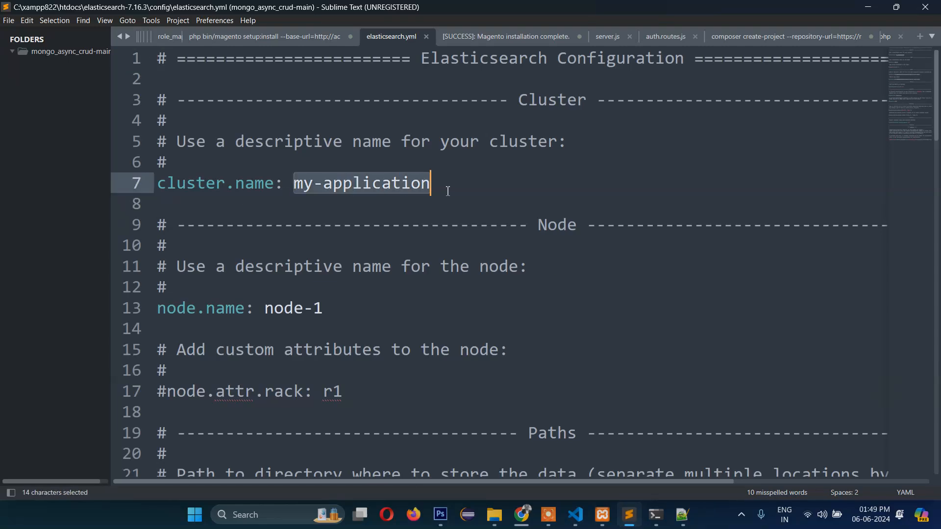
left_click(447, 183)
left_click(392, 316)
scroll(392, 316, "down", 11)
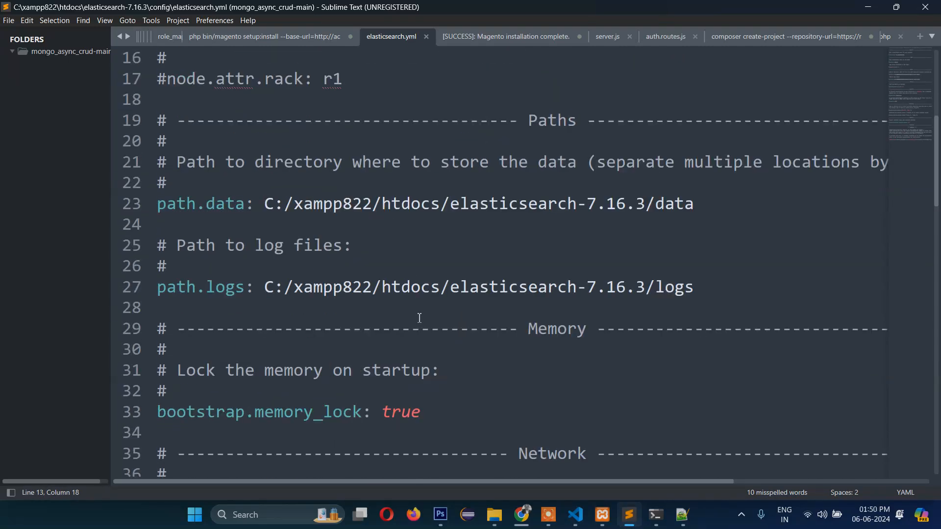
scroll(409, 318, "down", 1)
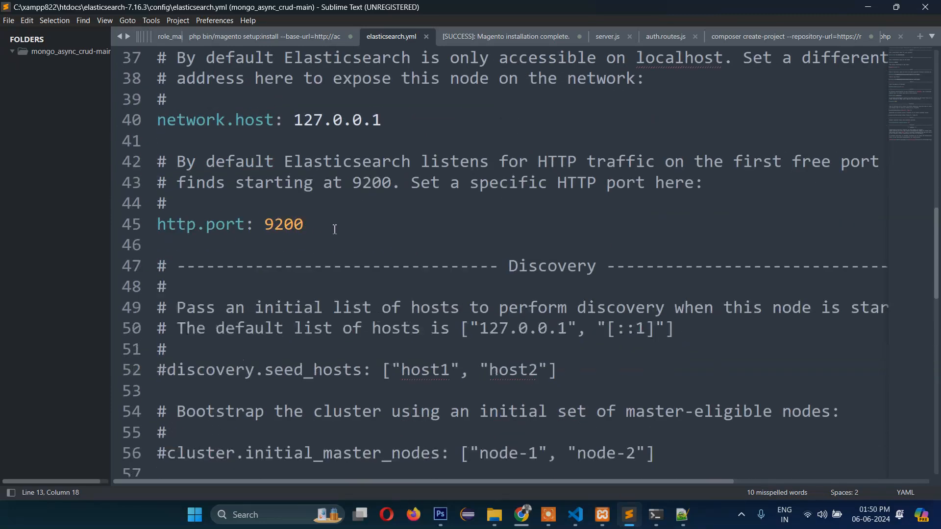
left_click_drag(306, 224, 151, 224)
left_click(362, 245)
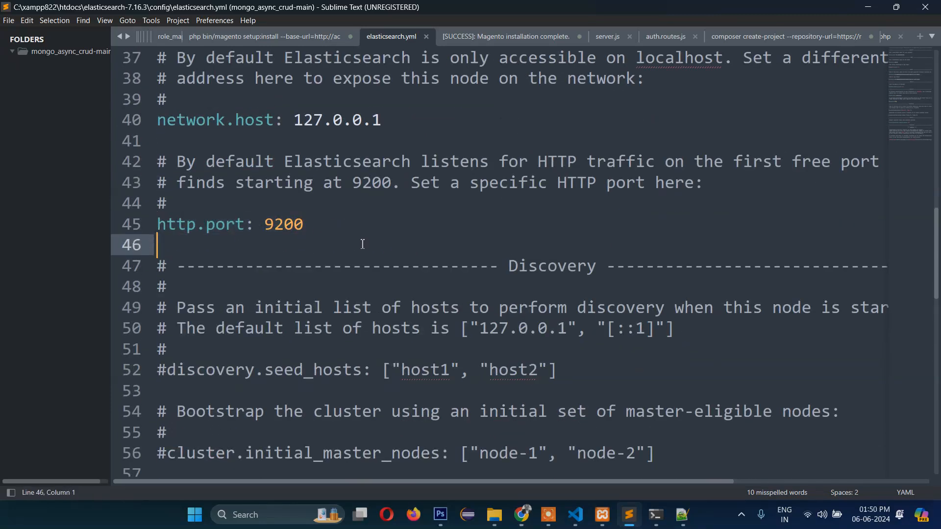
scroll(363, 244, "down", 5)
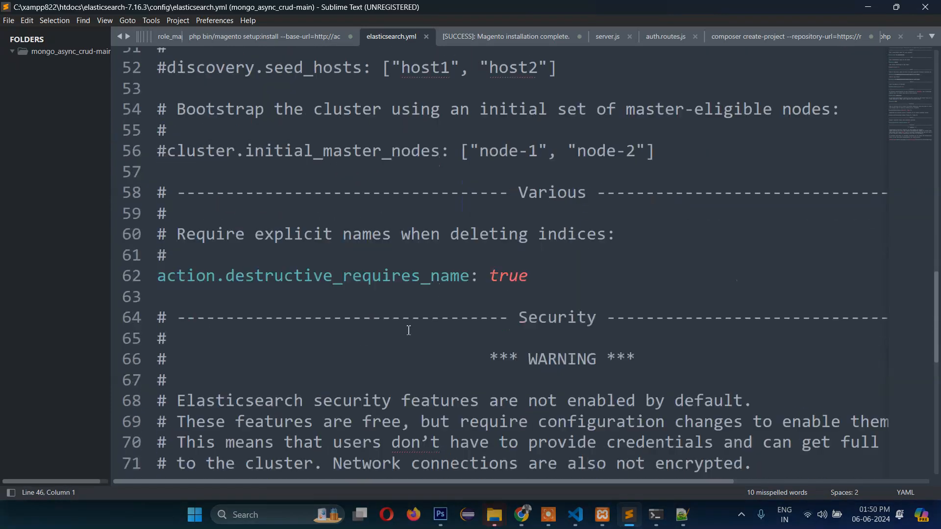
scroll(409, 331, "down", 7)
scroll(408, 331, "down", 1)
scroll(408, 331, "up", 13)
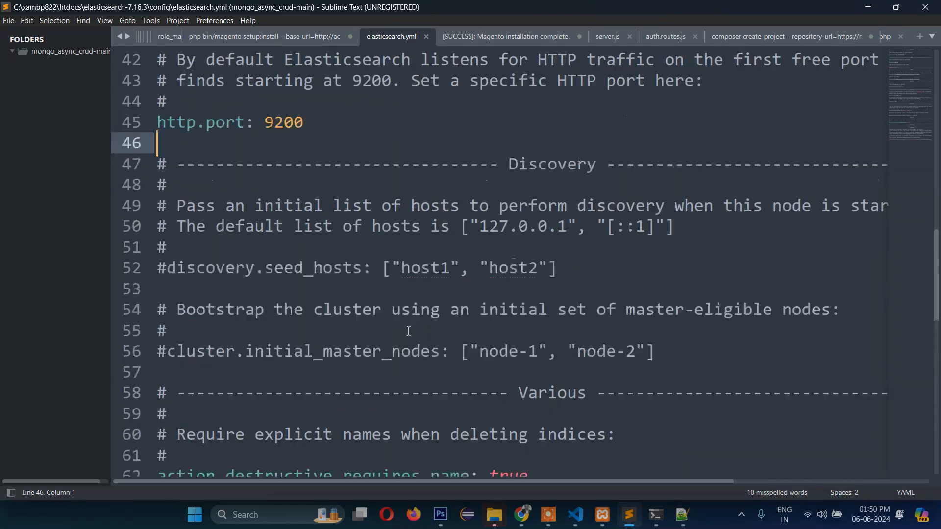
scroll(408, 331, "up", 2)
scroll(409, 331, "down", 4)
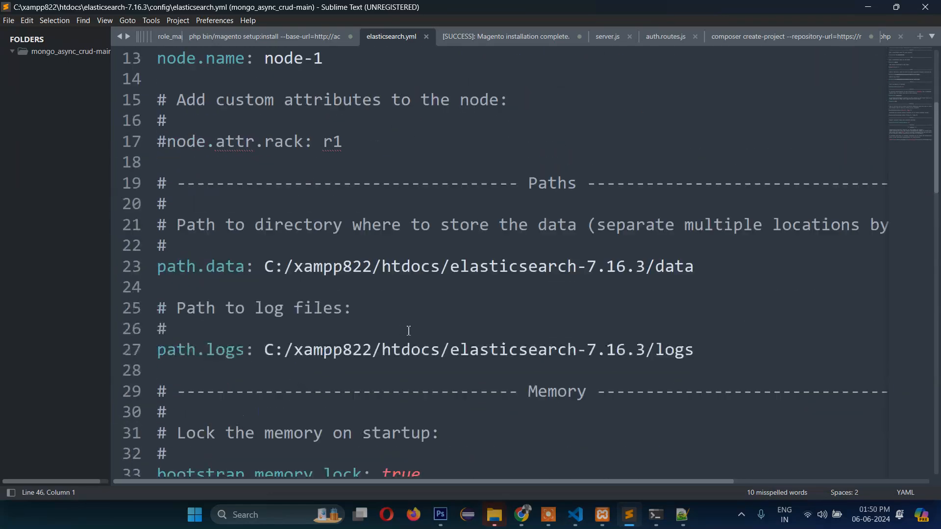
scroll(408, 331, "up", 4)
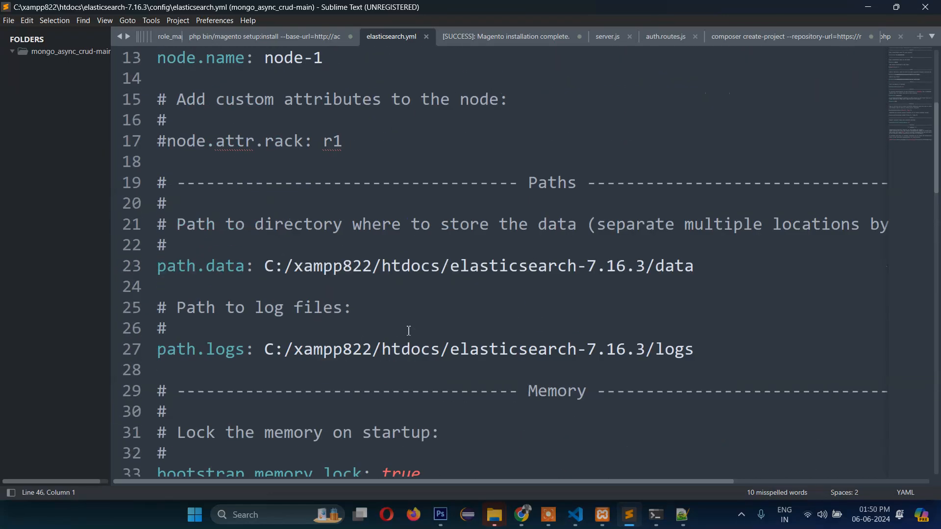
scroll(408, 331, "down", 1)
scroll(408, 331, "down", 1)
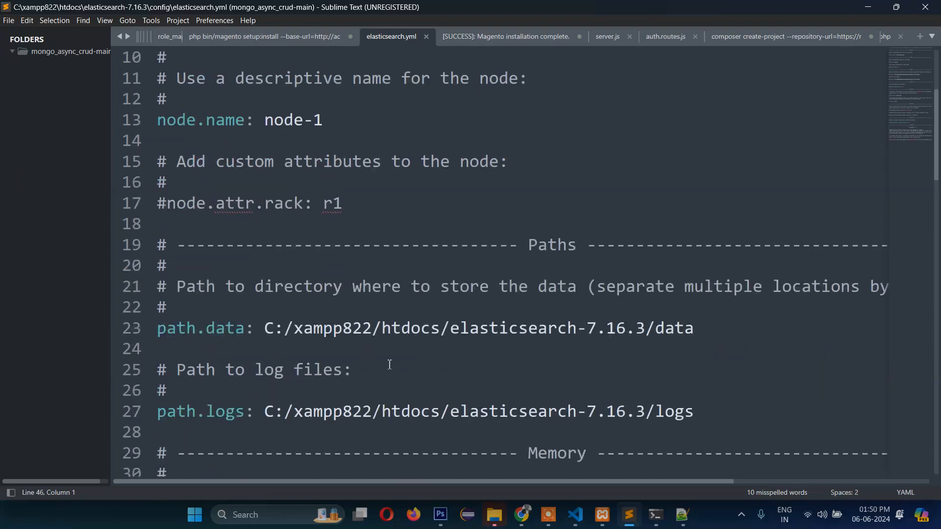
left_click(235, 328)
left_click(510, 327)
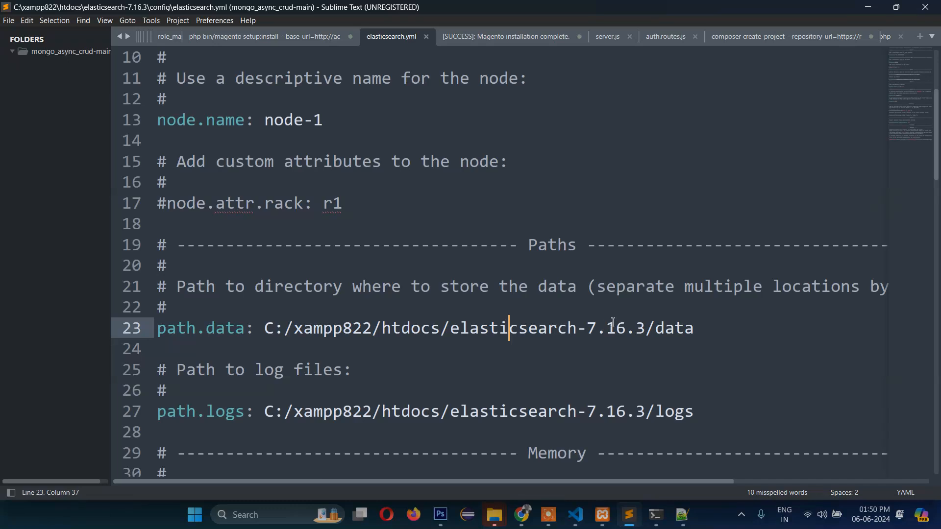
left_click(666, 332)
left_click(720, 332)
left_click_drag(698, 329, 263, 334)
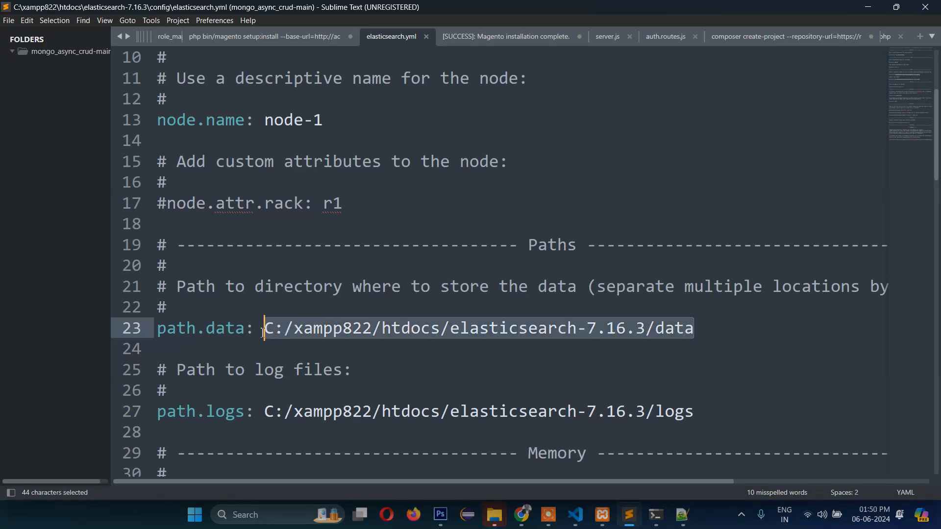
left_click(324, 334)
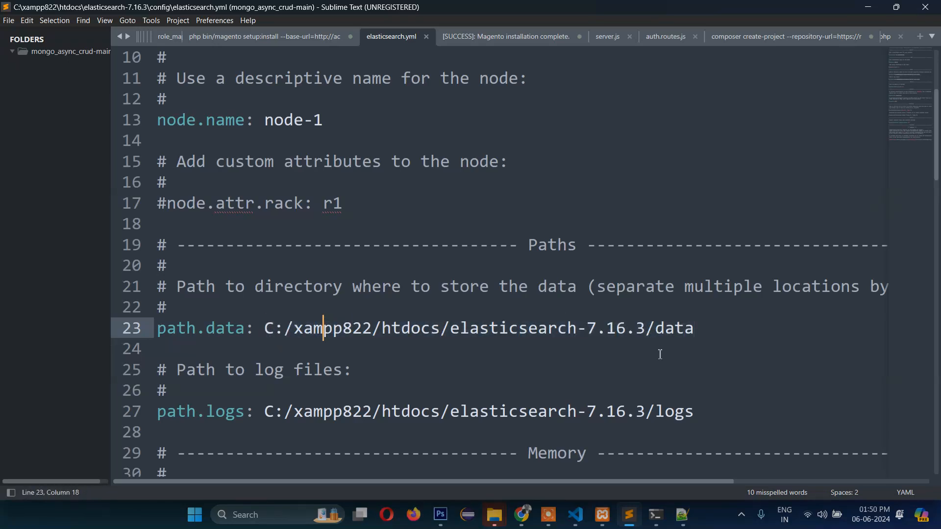
double_click(346, 329)
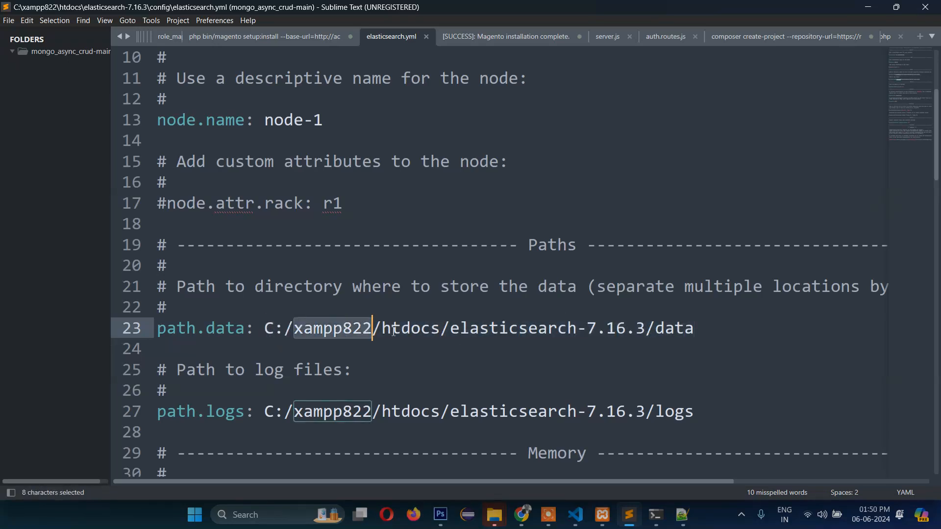
double_click(432, 331)
double_click(491, 330)
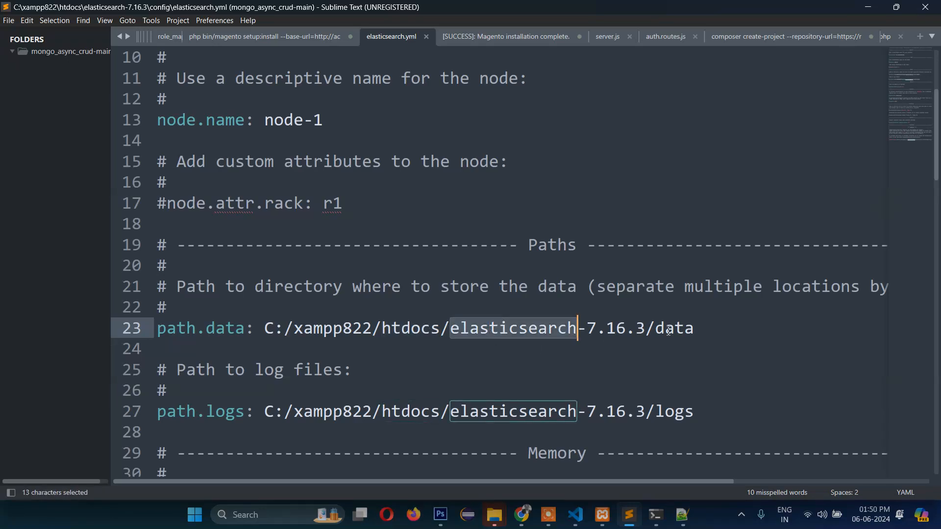
left_click(705, 329)
double_click(409, 330)
left_click(478, 329)
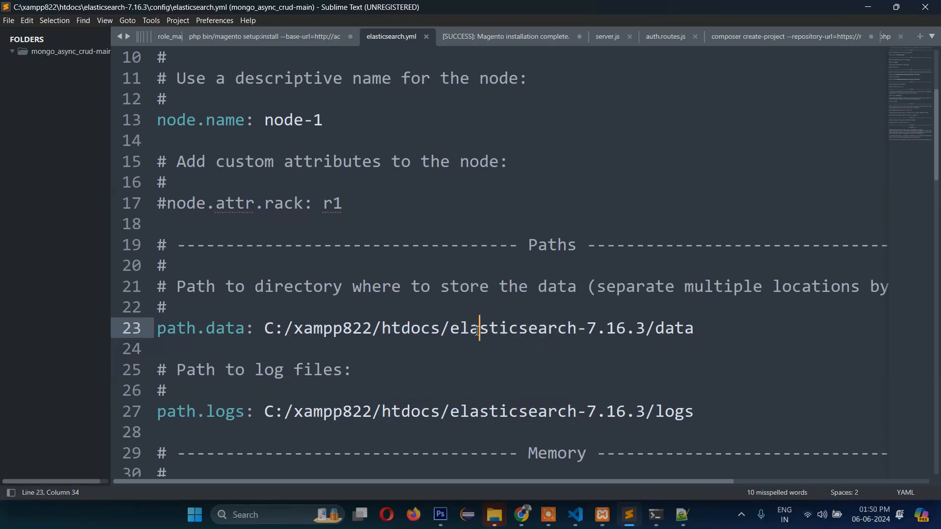
double_click(477, 330)
left_click(512, 331)
- Launch elasticsearch.bat from the elasticsearch-7.16.3 bin folder
mouse_move(495, 516)
left_click(556, 468)
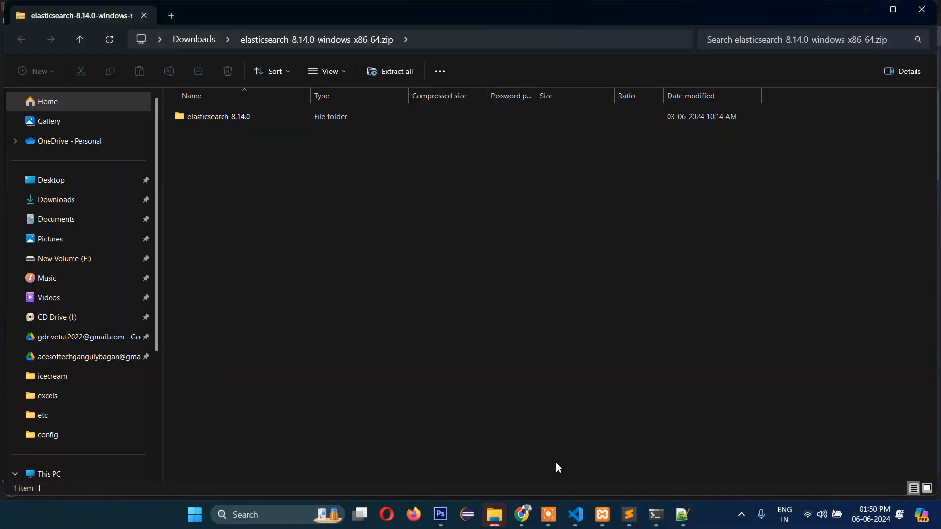
left_click(495, 520)
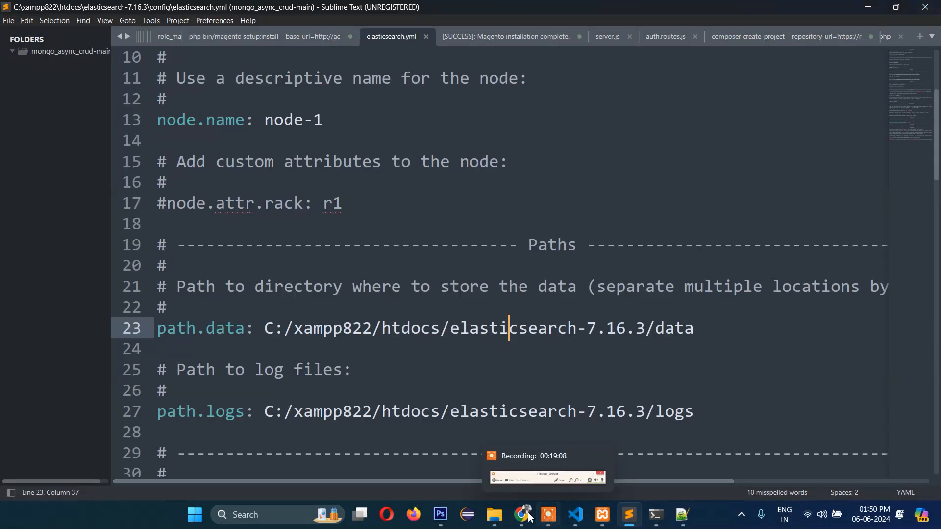
left_click(496, 524)
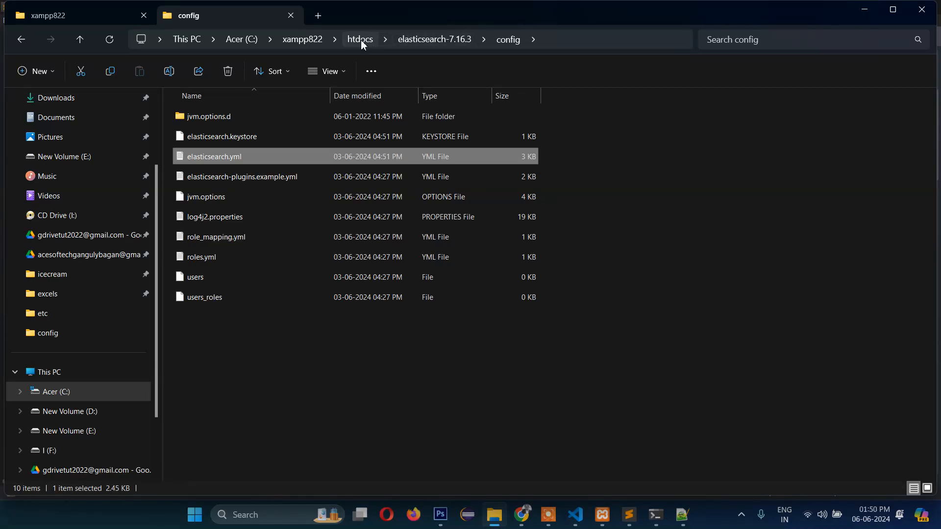
left_click(453, 42)
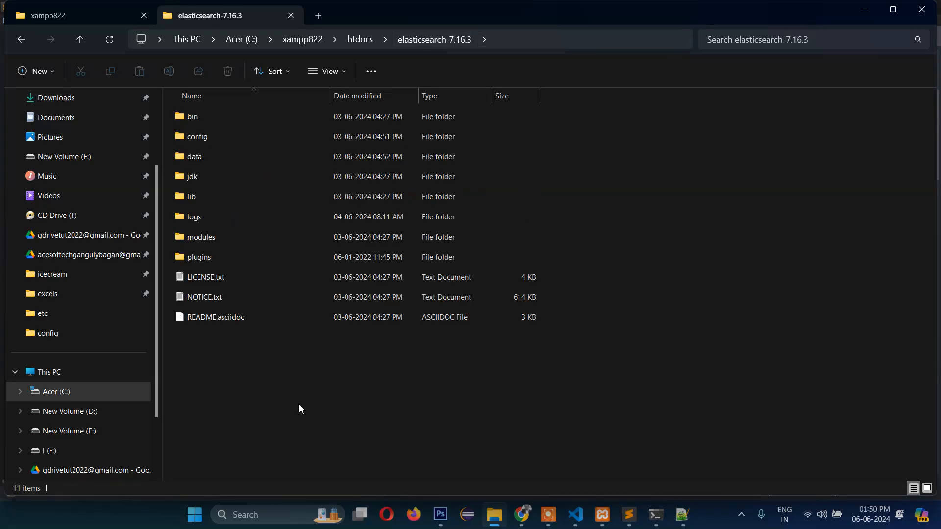
double_click(188, 118)
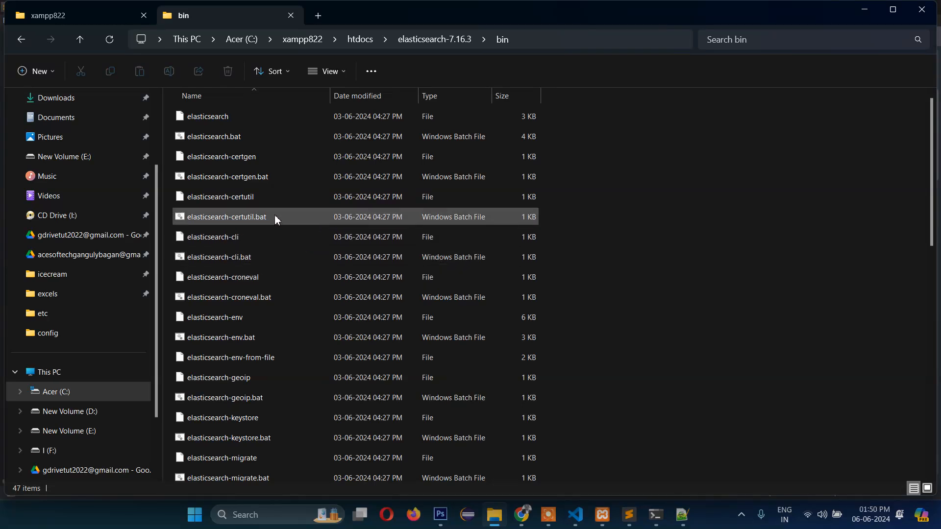
left_click(190, 140)
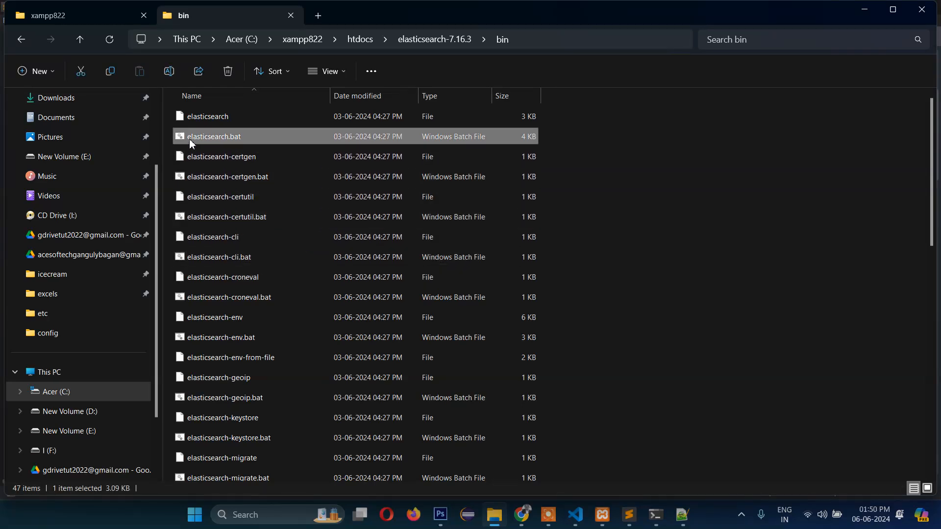
left_click(182, 151)
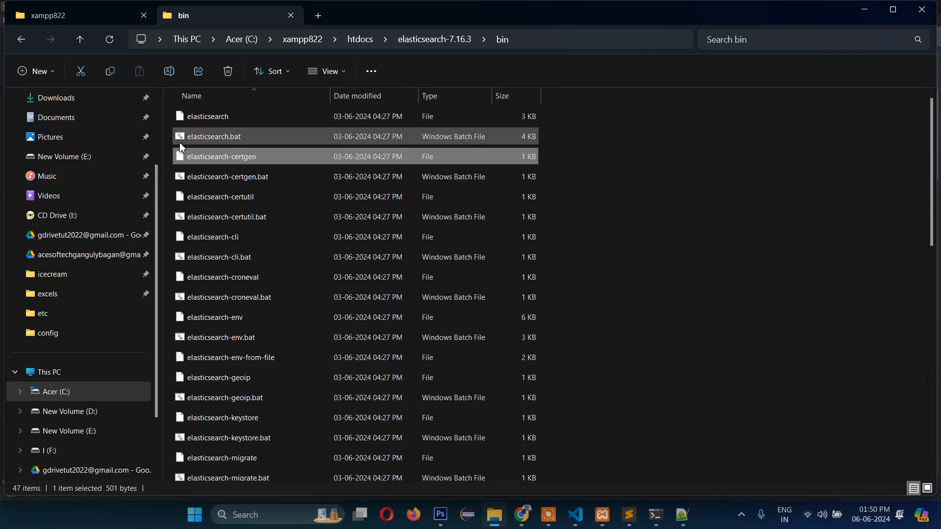
left_click(181, 143)
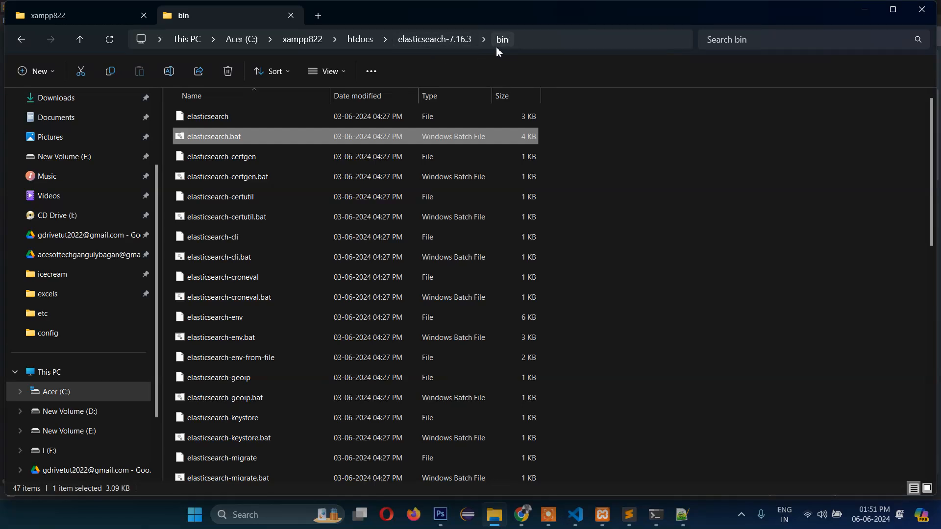
left_click(631, 200)
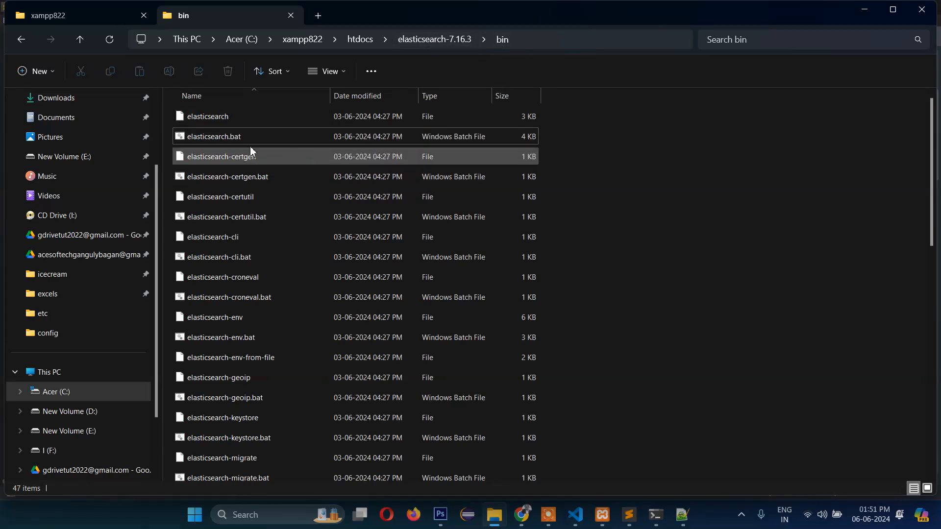
double_click(183, 141)
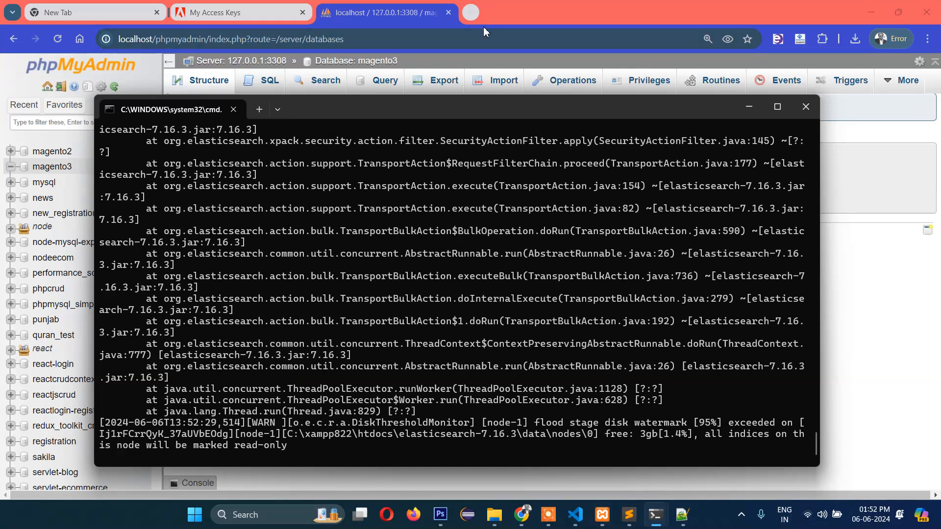
- Load localhost:9200 in a new tab and check the node-1, version 7.16.3 response
left_click(472, 14)
left_click(472, 13)
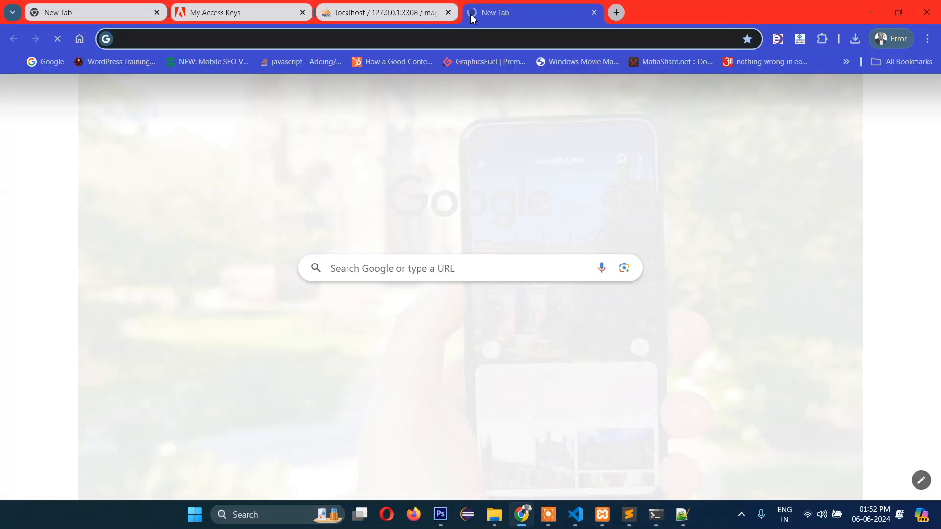
type("localhost:3")
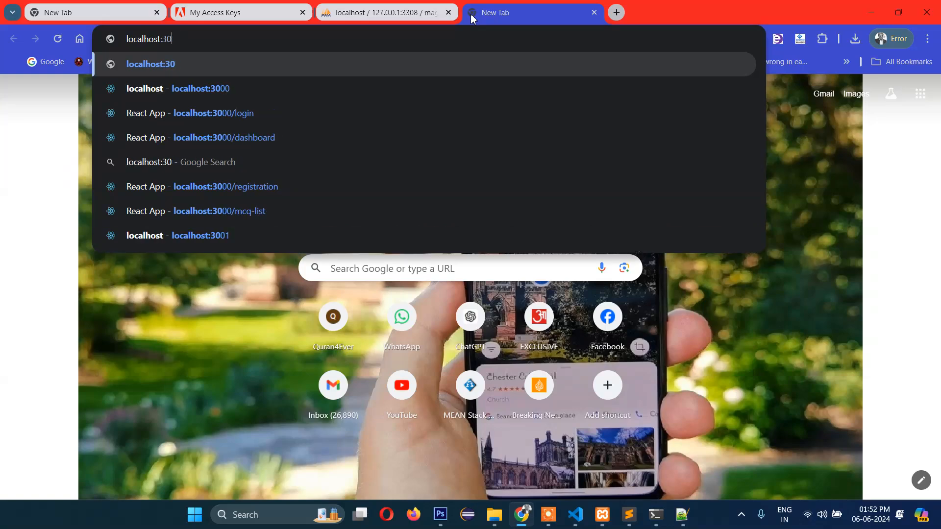
key("BackSpace")
type("9200")
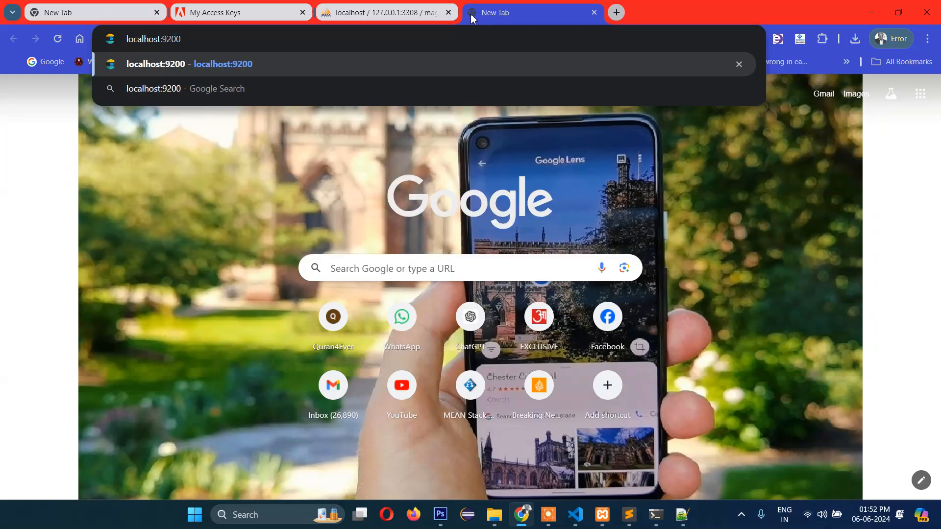
key("Return")
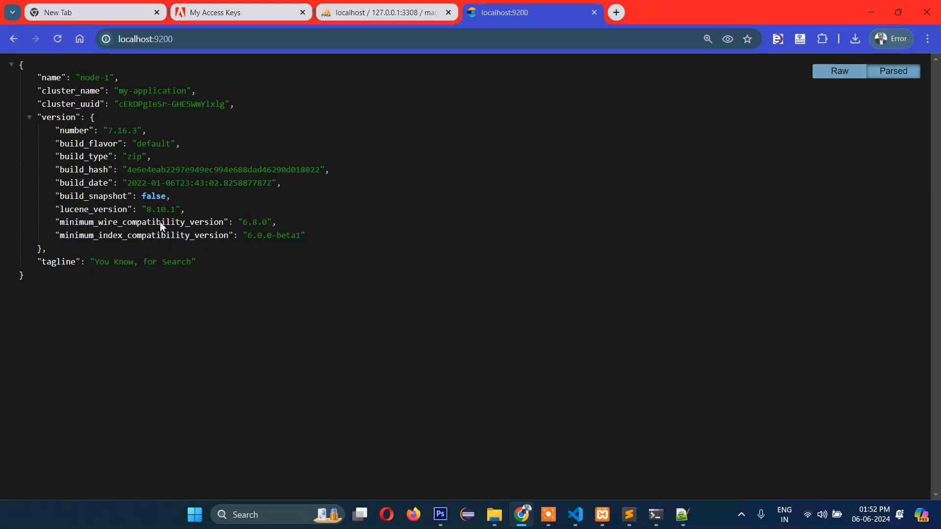
left_click_drag(206, 276, 84, 96)
left_click(282, 160)
- Rerun setup:install and copy the red Magento_Theme 'Wrong file' error message
mouse_move(656, 515)
left_click(606, 452)
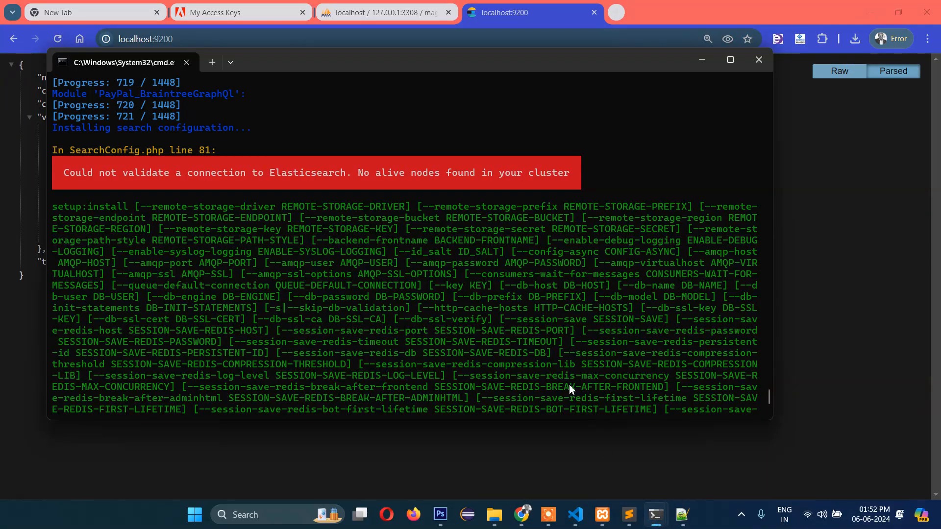
key("Up")
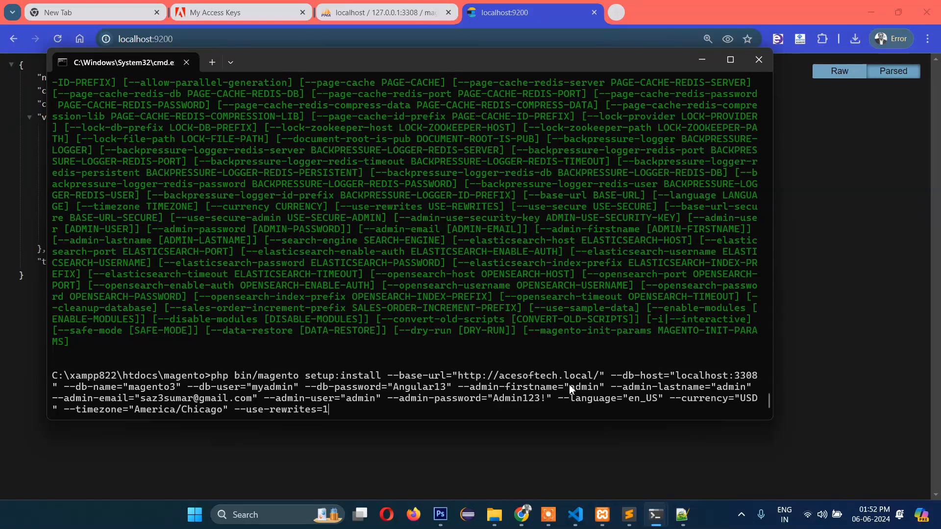
key("Return")
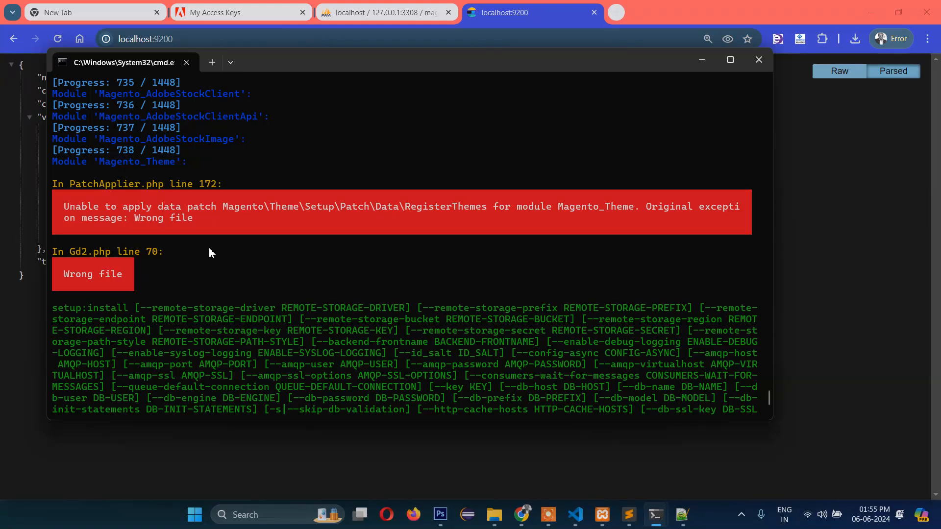
left_click_drag(60, 204, 248, 226)
right_click(248, 225)
left_click(683, 514)
- Trace the folders of the GD2.php file path in the Notepad++ notes
scroll(476, 348, "down", 1)
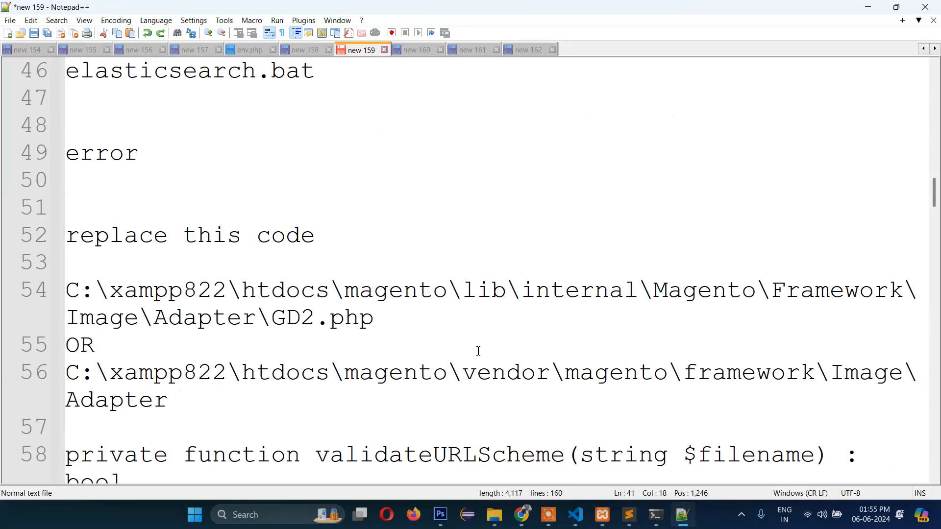
scroll(484, 374, "down", 1)
left_click(283, 265)
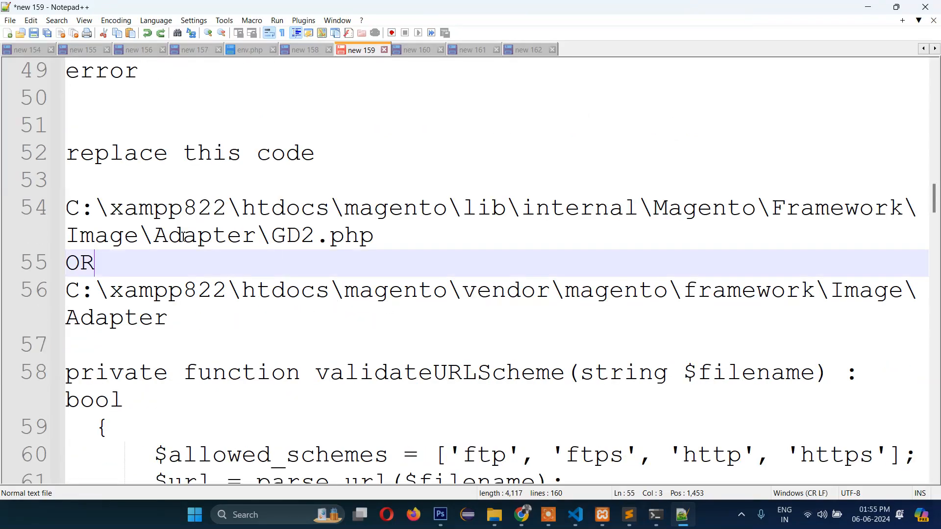
left_click(197, 209)
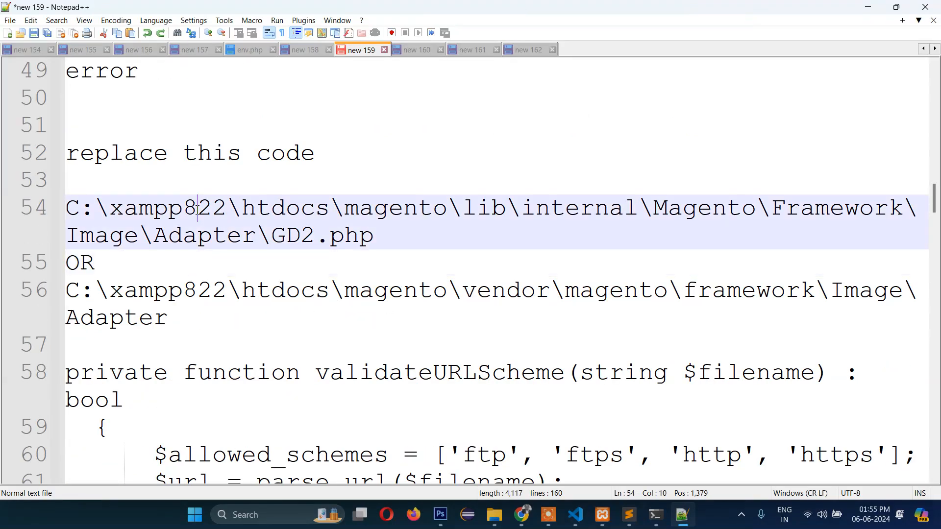
double_click(383, 216)
left_click(559, 216)
left_click(726, 211)
left_click(813, 211)
left_click(292, 236)
- Compare the theme patch error in the terminal with the lib GD2.php path
mouse_move(656, 515)
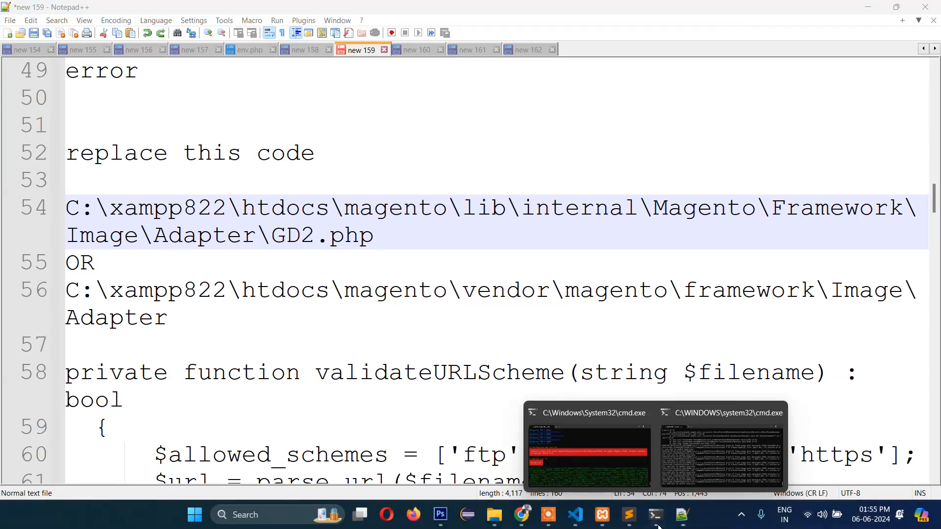
left_click(554, 412)
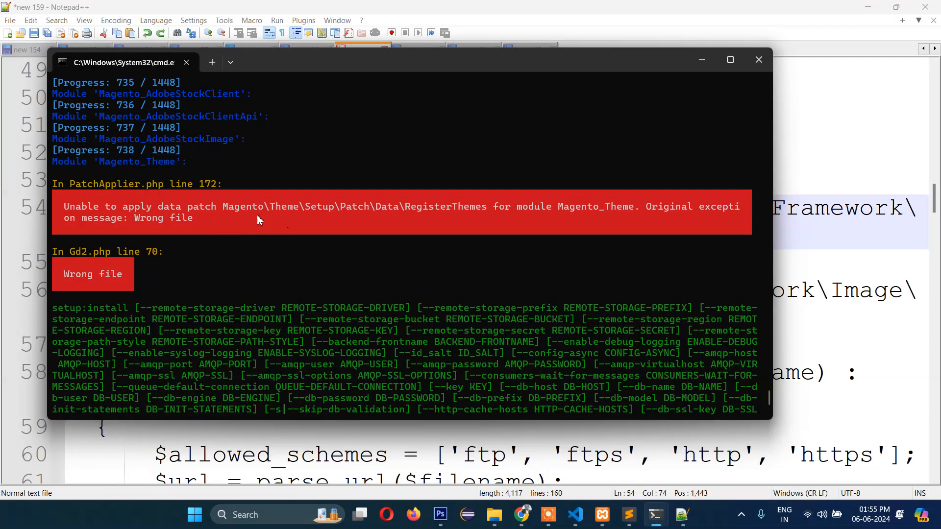
left_click_drag(293, 210, 393, 214)
left_click(321, 212)
left_click(438, 228)
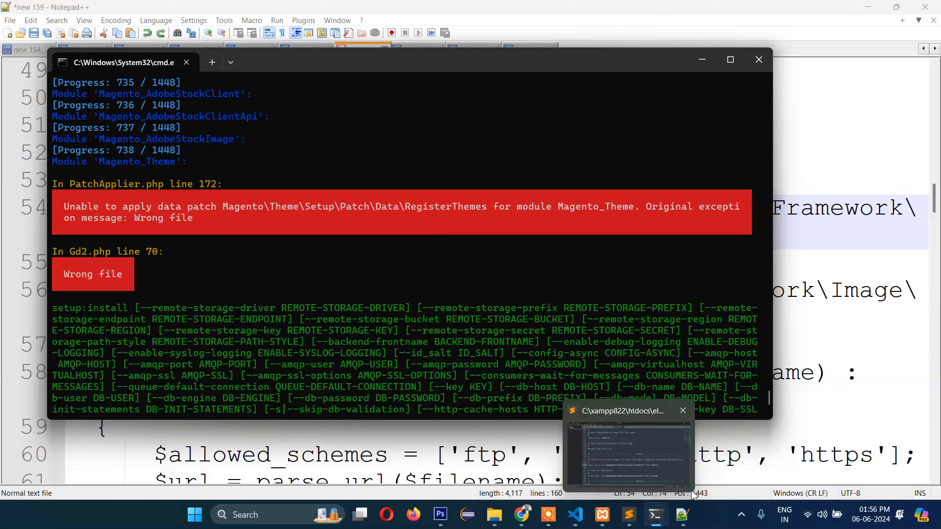
left_click(815, 291)
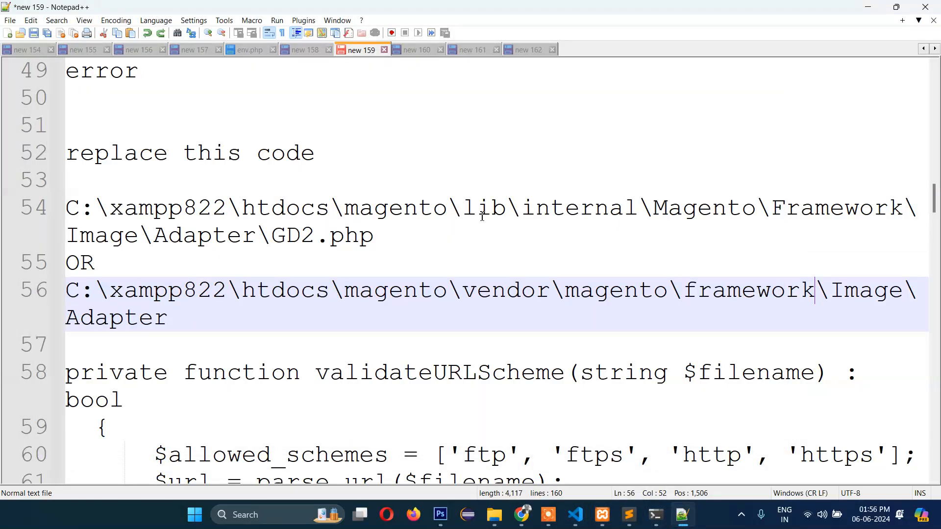
left_click(492, 211)
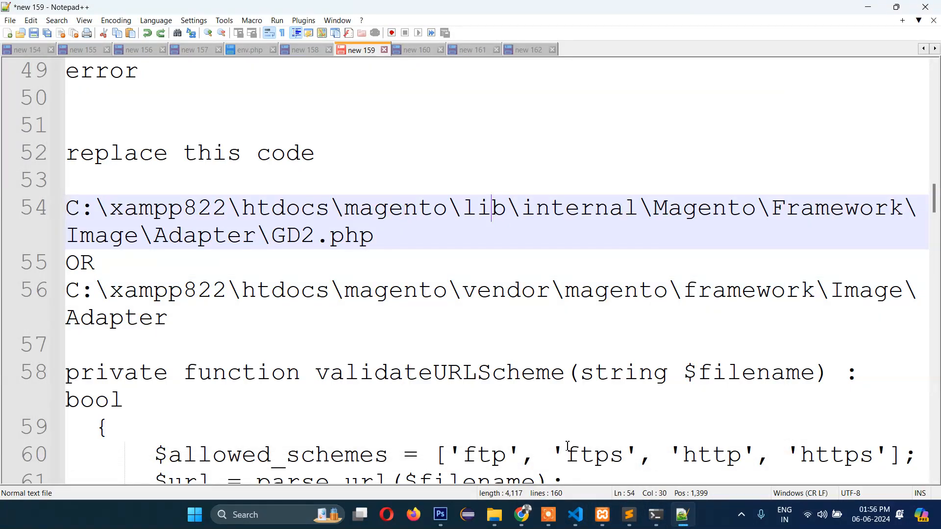
left_click(495, 522)
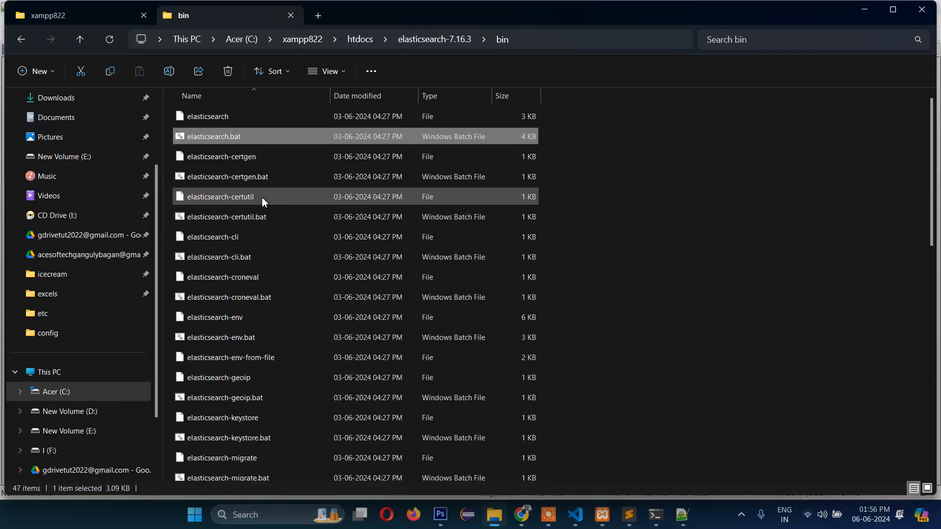
- Open magento\lib\internal and compare it with the path in the notes
left_click(362, 39)
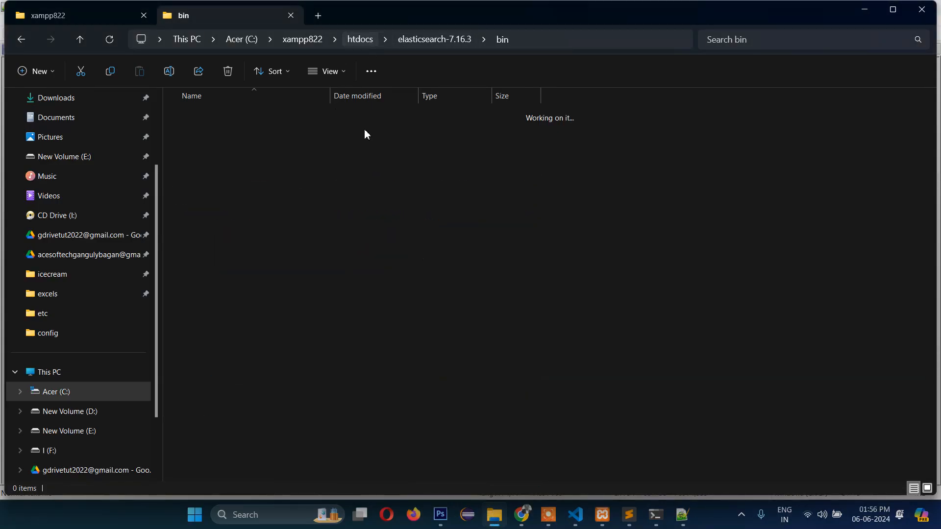
double_click(201, 181)
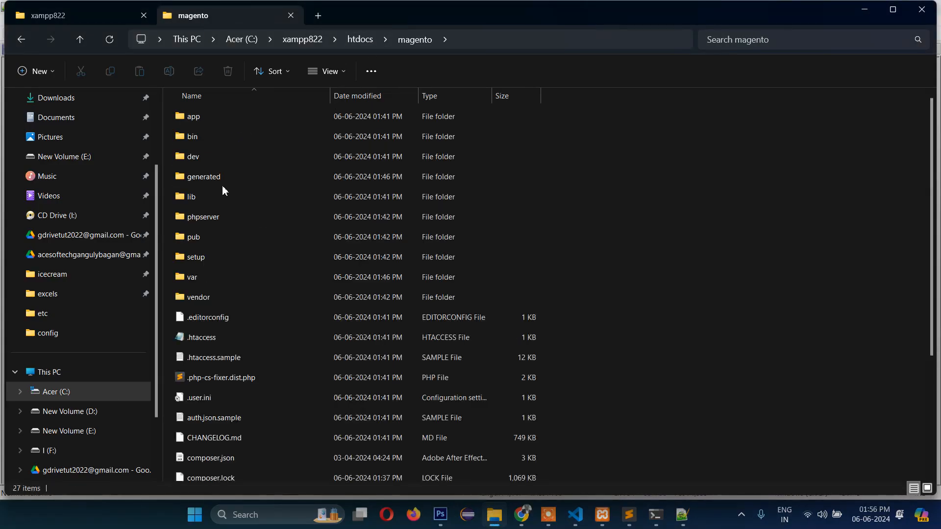
left_click(192, 197)
double_click(193, 197)
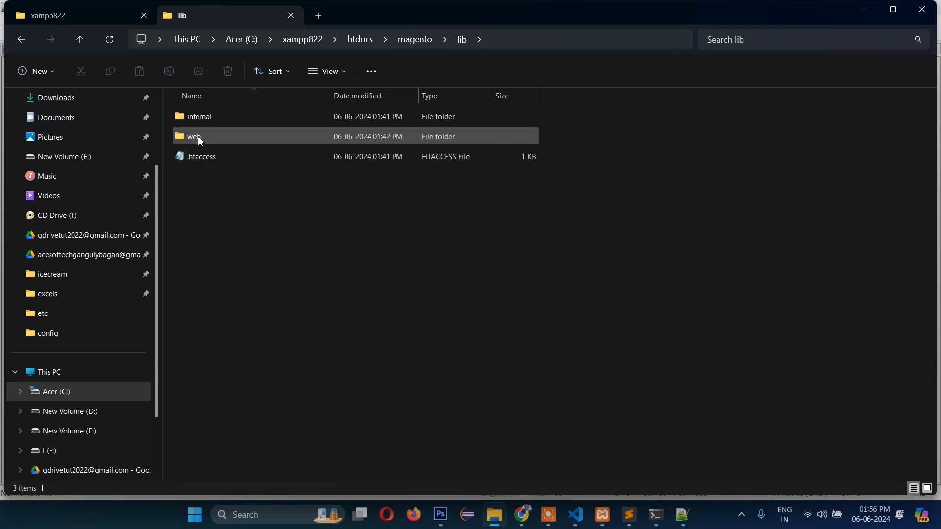
left_click(192, 119)
double_click(192, 119)
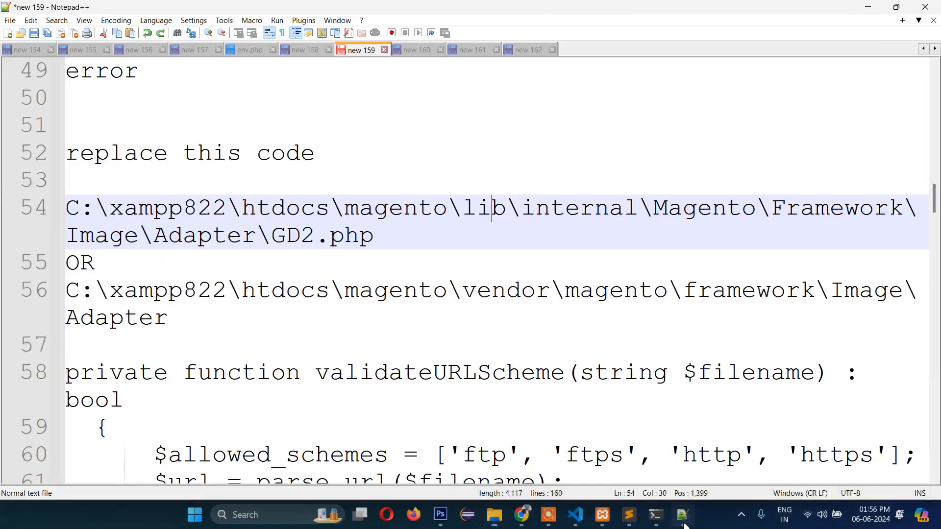
left_click(683, 522)
left_click(684, 522)
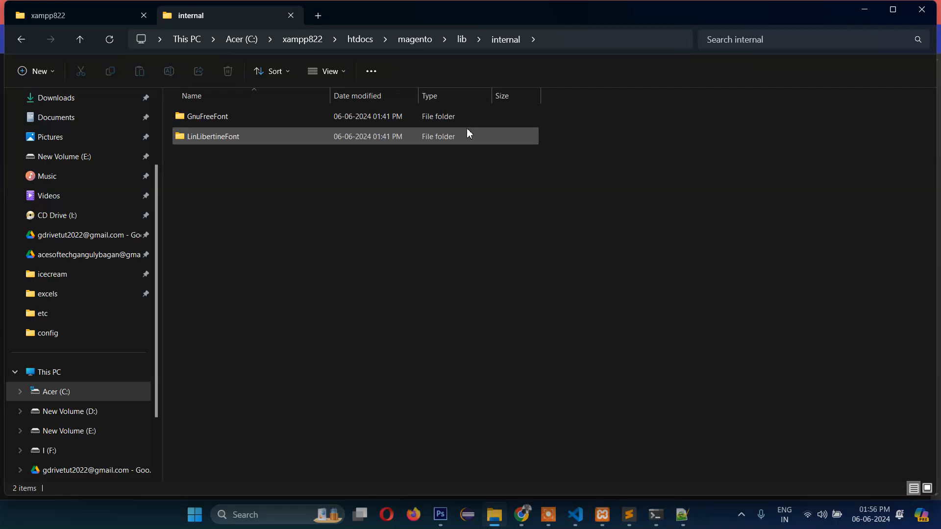
- Move to the magento vendor folder and jump down its list to entries starting with f
mouse_move(468, 130)
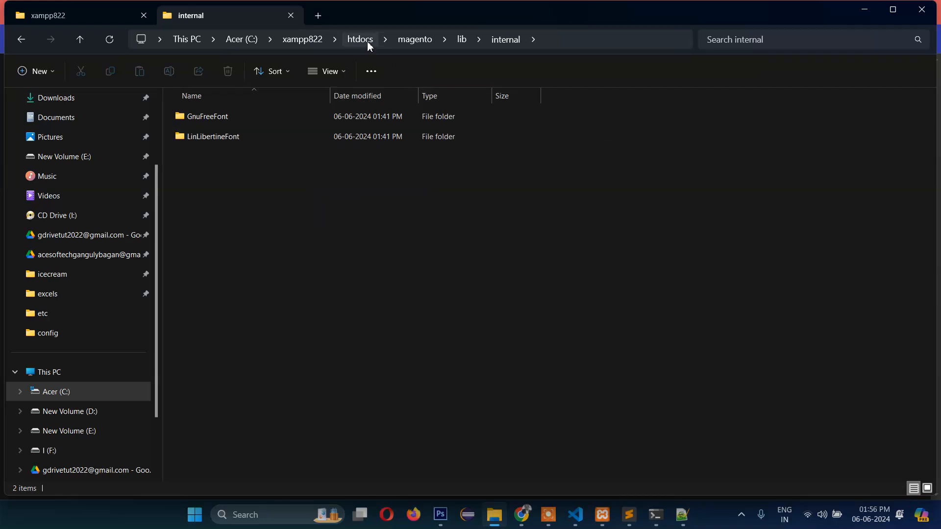
left_click(410, 46)
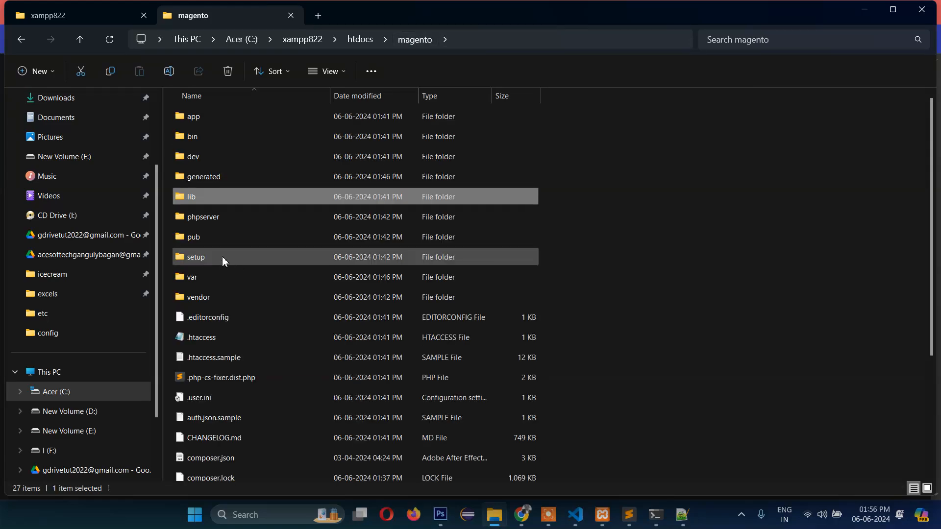
double_click(187, 298)
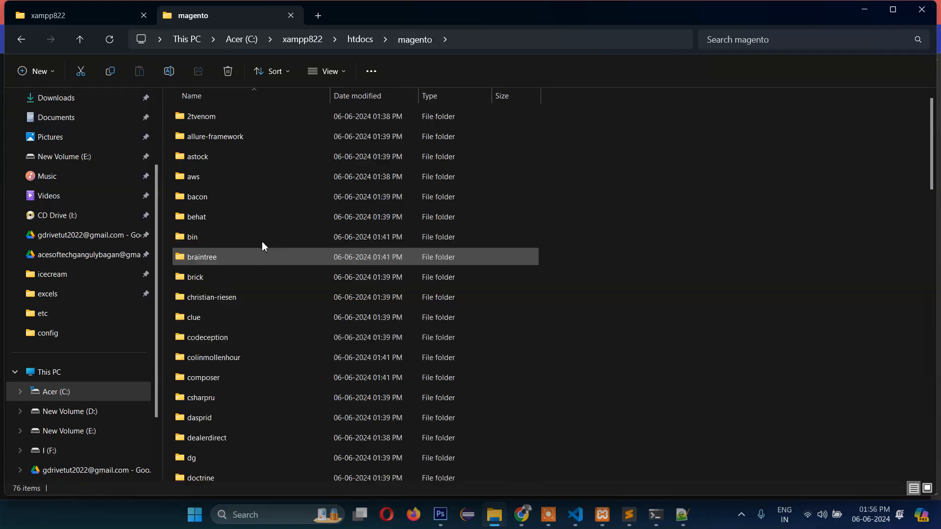
left_click(683, 524)
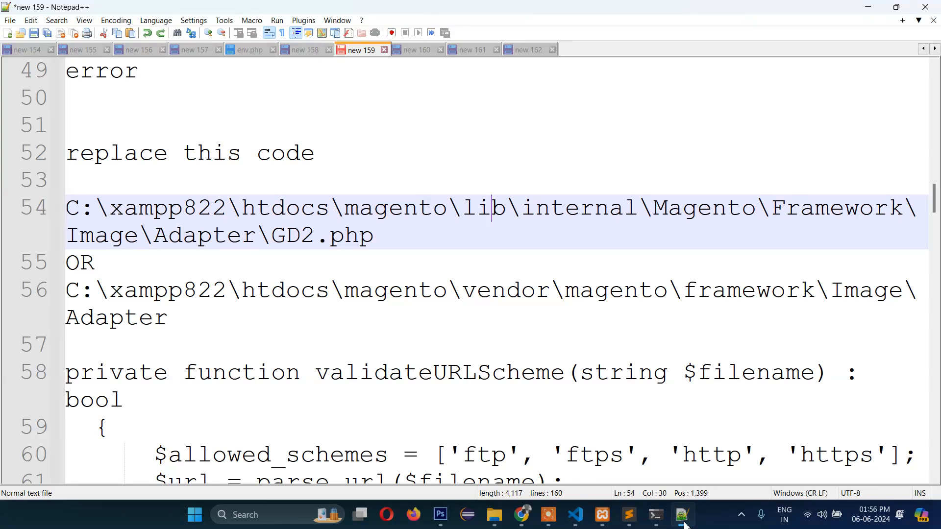
left_click(684, 523)
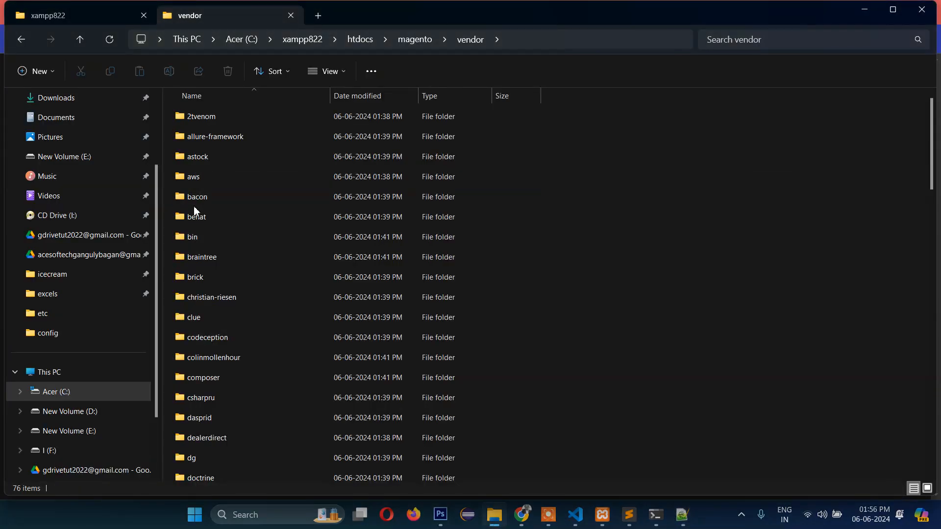
left_click(194, 203)
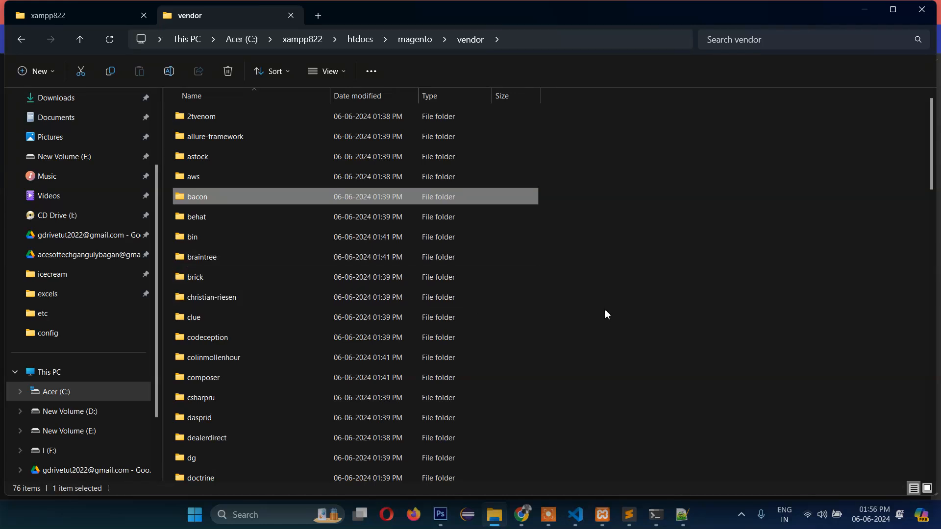
key("f")
key("f")
key("f")
key("f")
key("f")
key("f")
key("f")
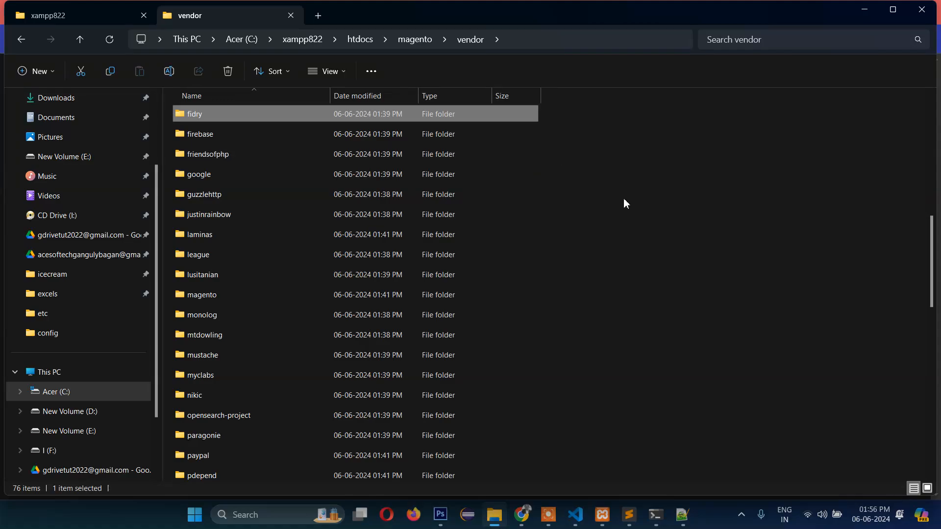
key("alt+Tab")
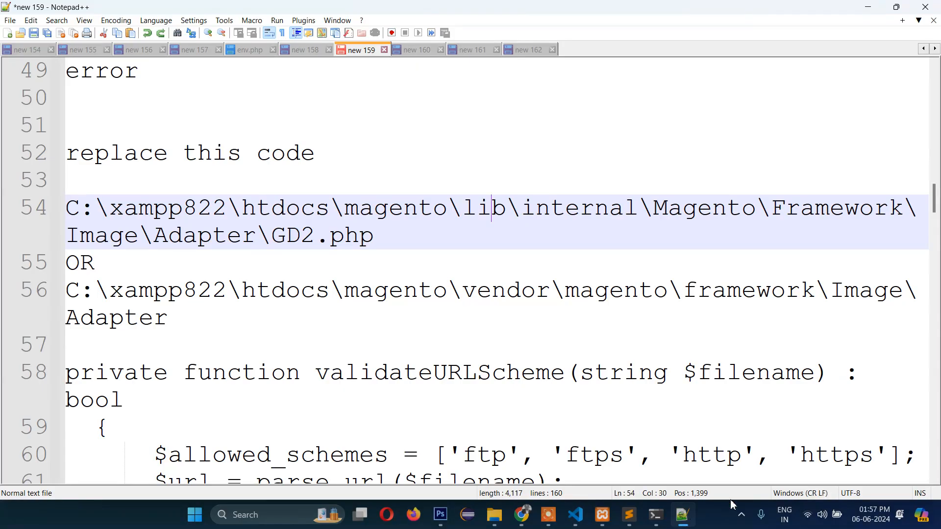
- Select the line 54 GD2.php path and search 'download magent' in a new Chrome tab
left_click(389, 245)
left_click_drag(390, 245, 71, 208)
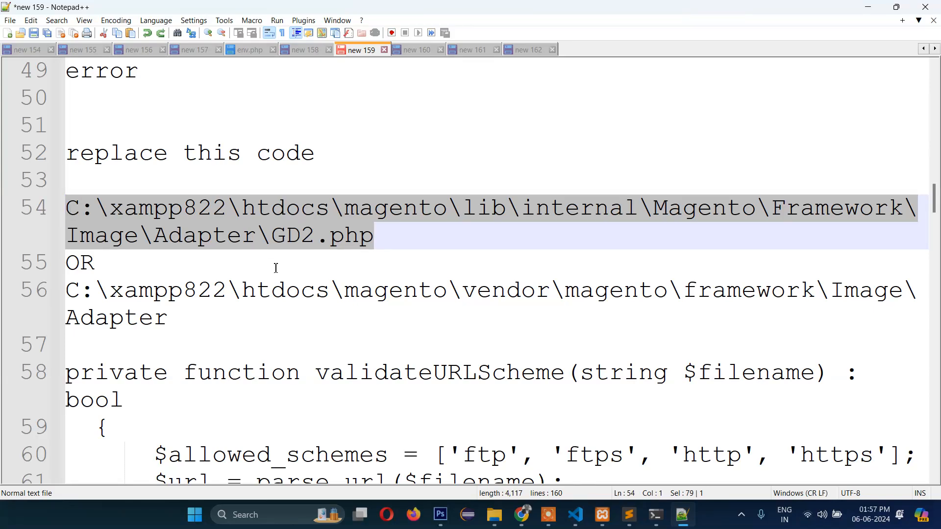
key("alt+Tab")
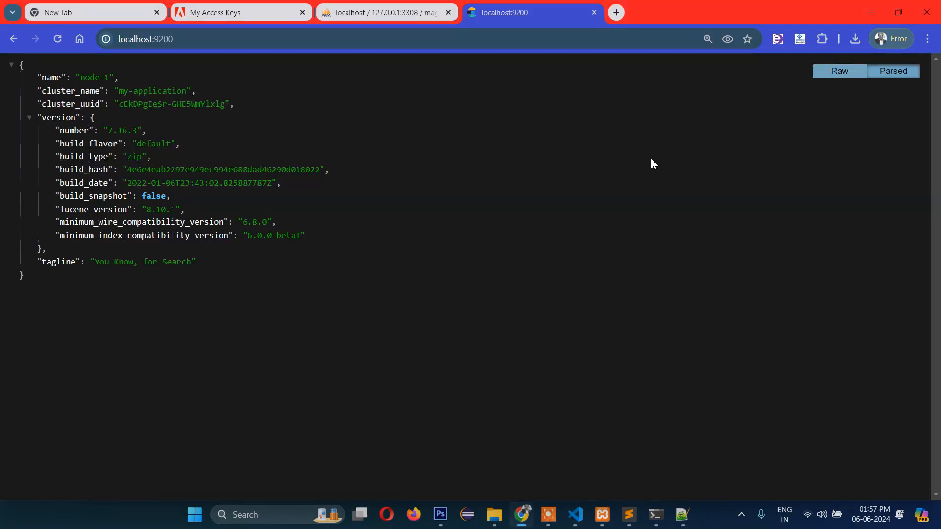
left_click(617, 12)
type("download magent")
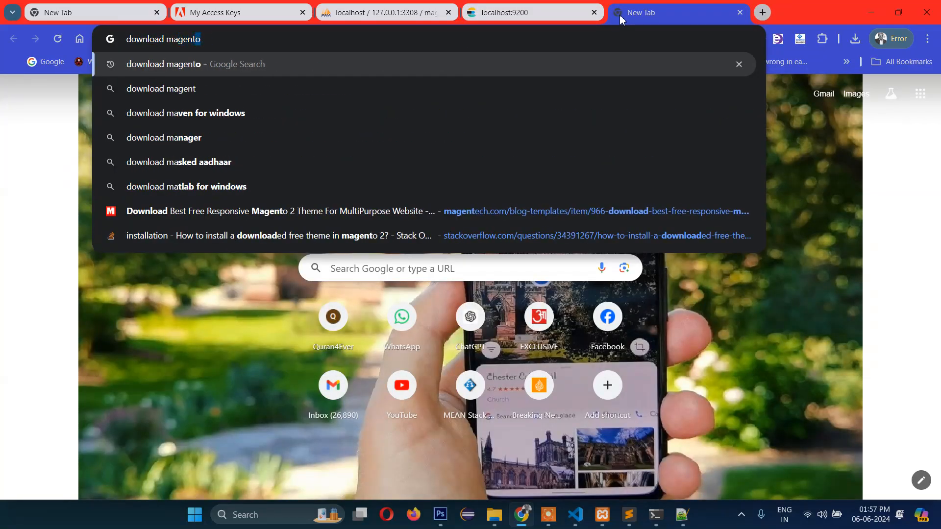
key("Return")
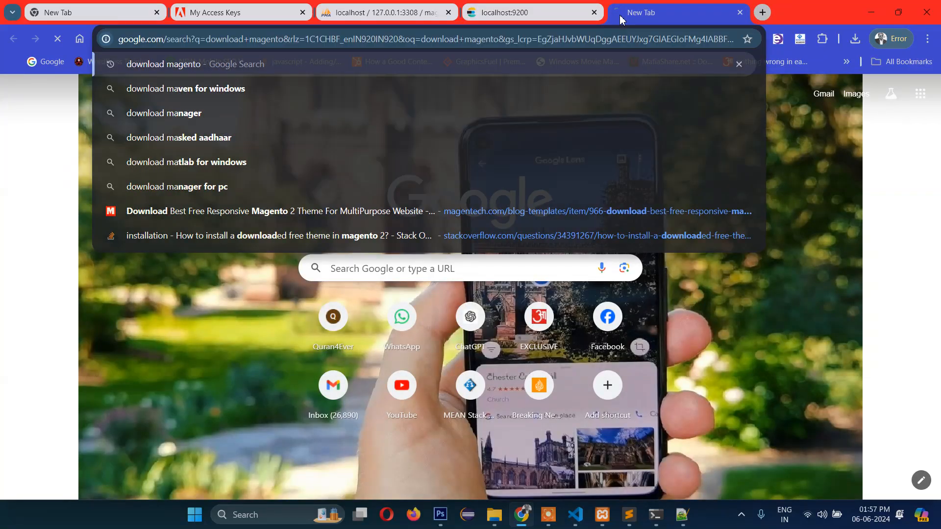
scroll(385, 266, "down", 2)
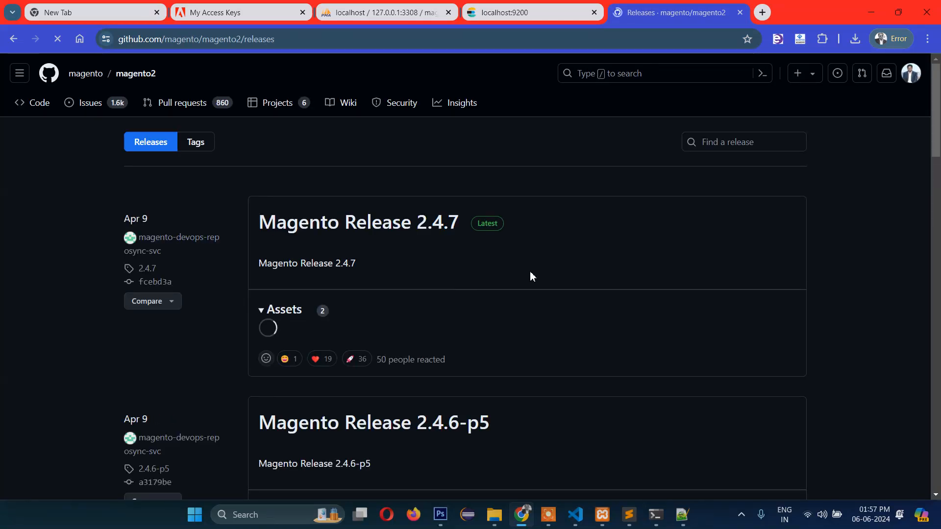
- Reselect the line 54 GD2.php path and the line 56 vendor path in the notes
left_click(683, 515)
left_click(315, 212)
left_click_drag(374, 236, 48, 208)
left_click(368, 234)
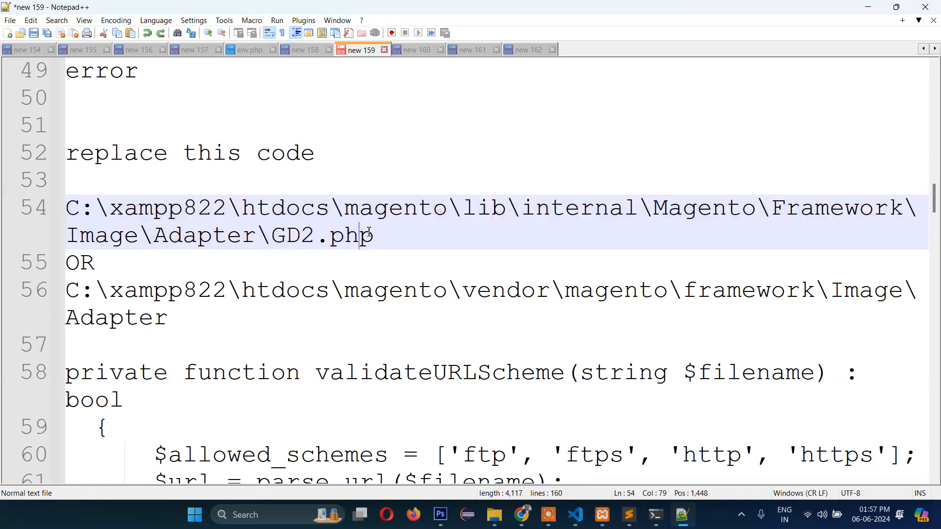
left_click(437, 260)
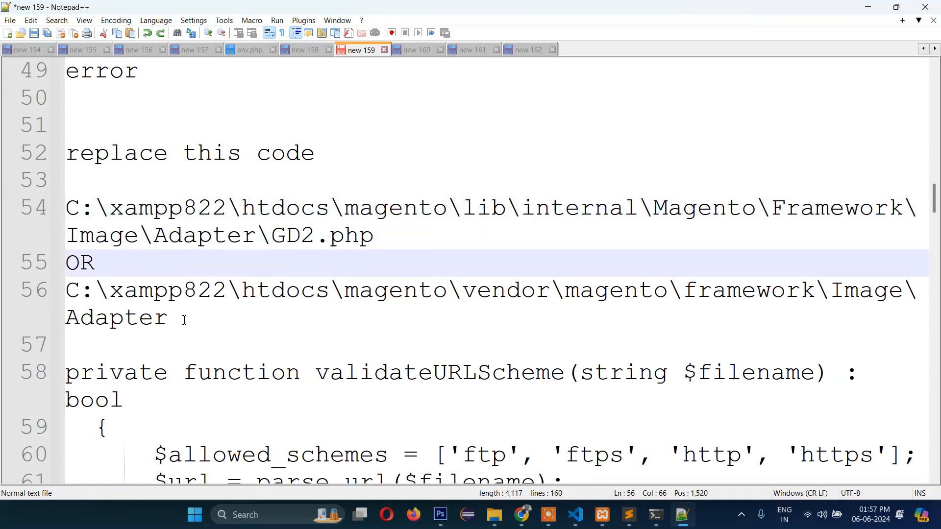
left_click_drag(179, 320, 63, 293)
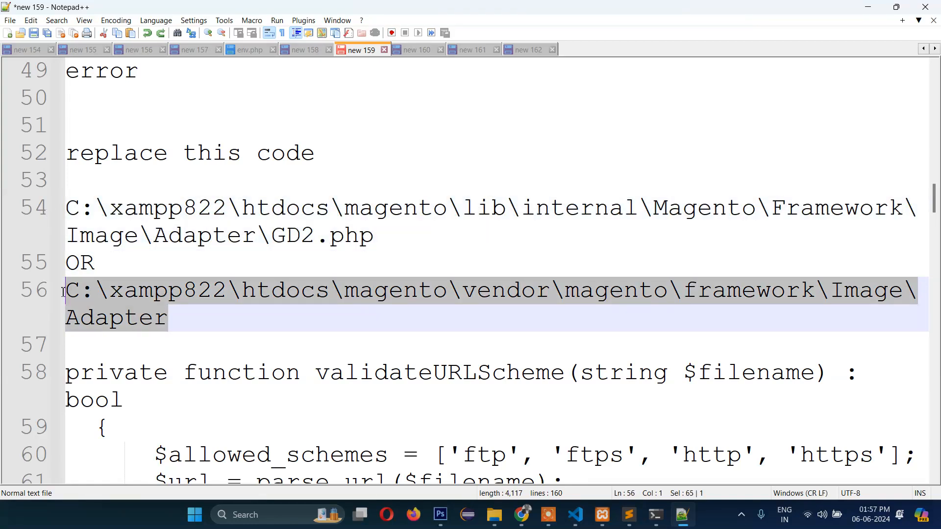
- Walk through the line 56 vendor\magento\framework\Image\Adapter path, noting both magento folders
left_click(252, 303)
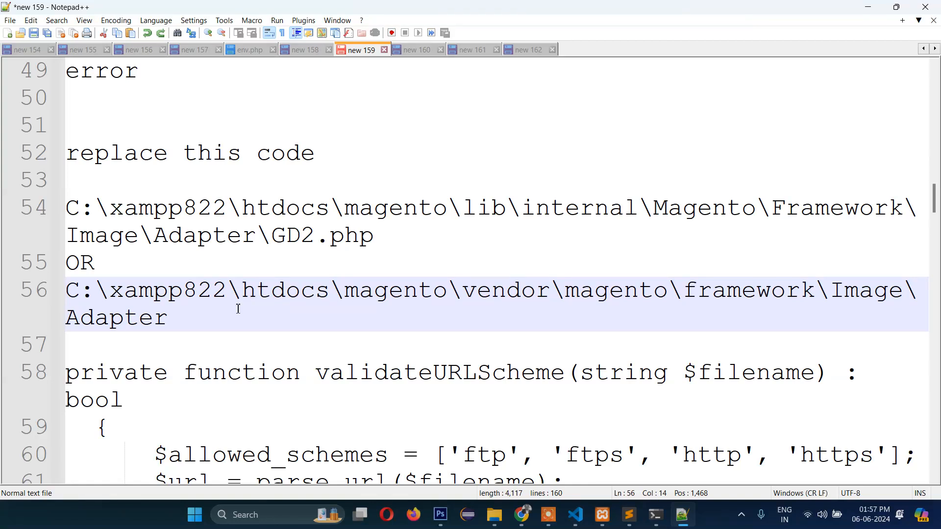
left_click(190, 321)
left_click(154, 316)
left_click(385, 301)
left_click(610, 294)
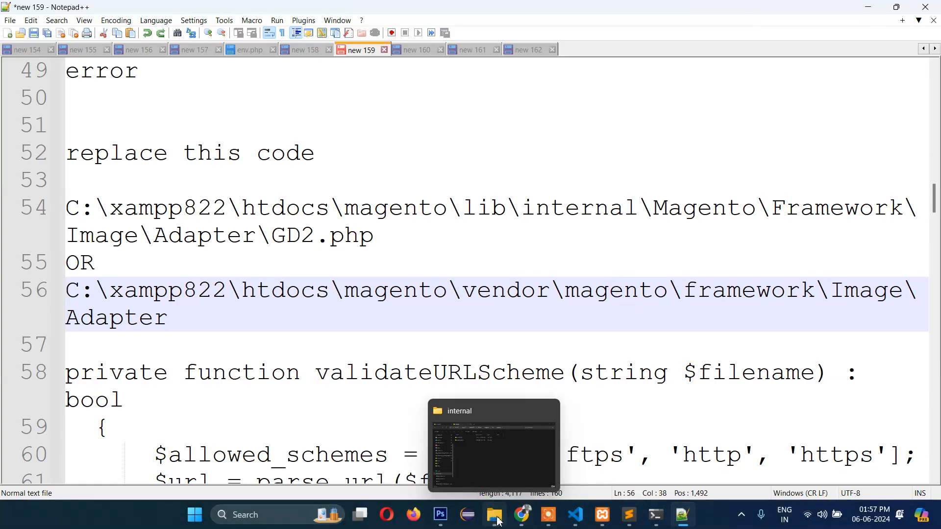
left_click(494, 515)
- Navigate File Explorer from the magento root into vendor\magento\framework
left_click(416, 41)
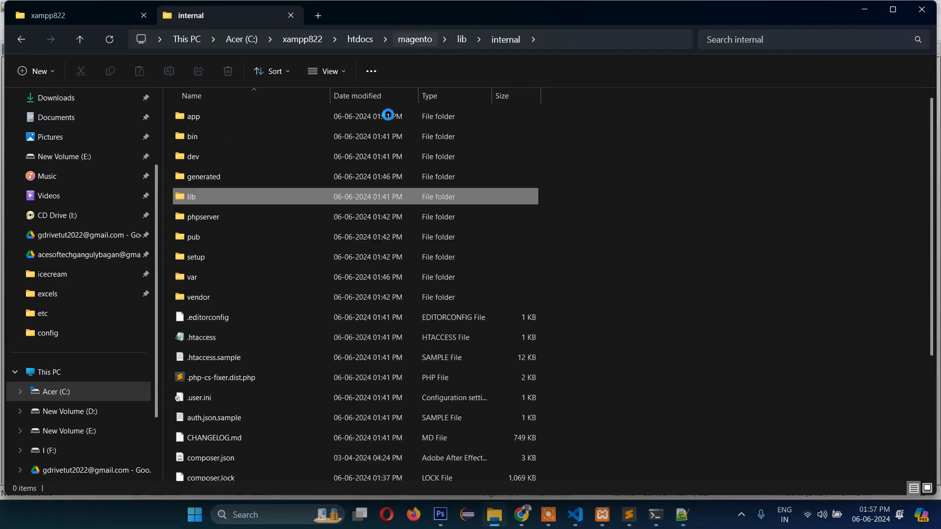
double_click(204, 296)
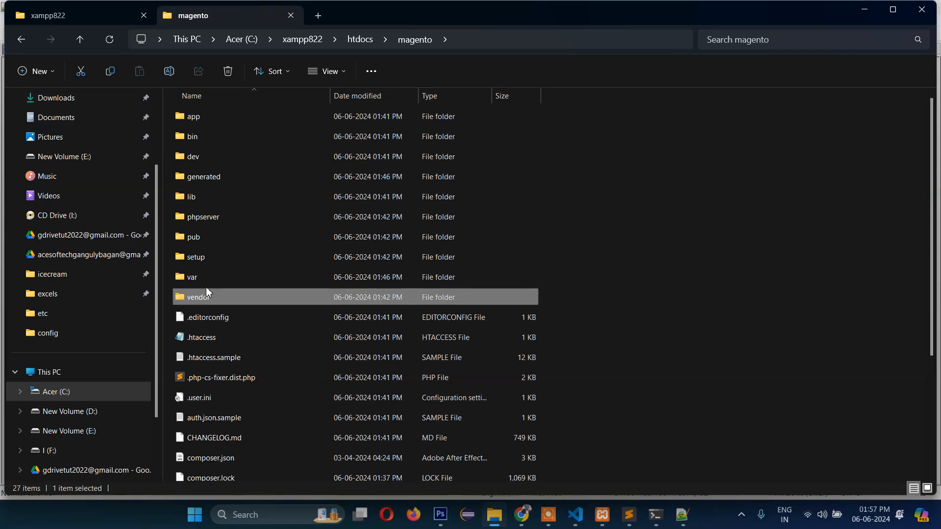
left_click(186, 183)
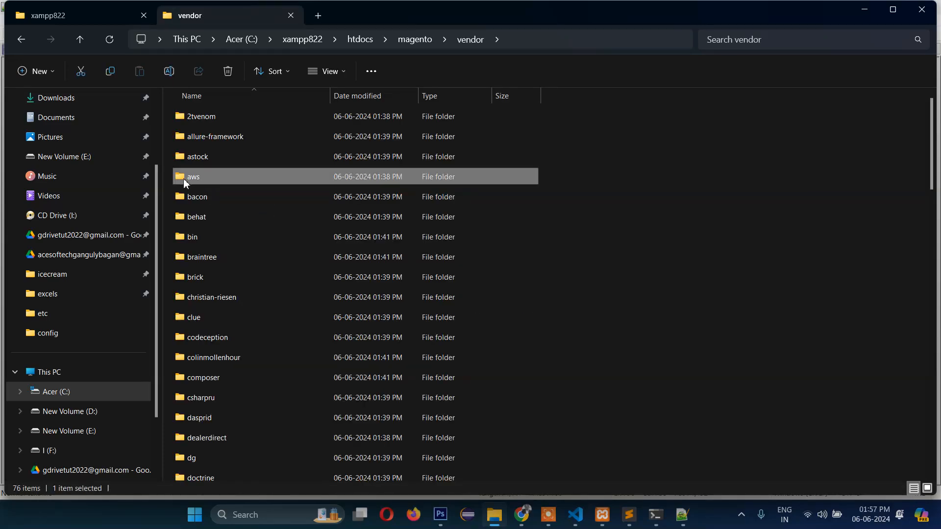
key("m")
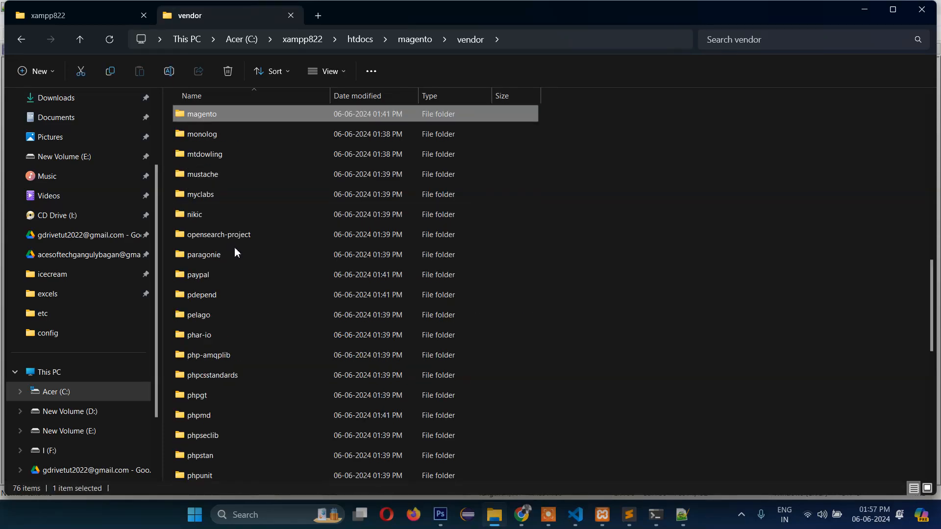
double_click(185, 119)
left_click(682, 514)
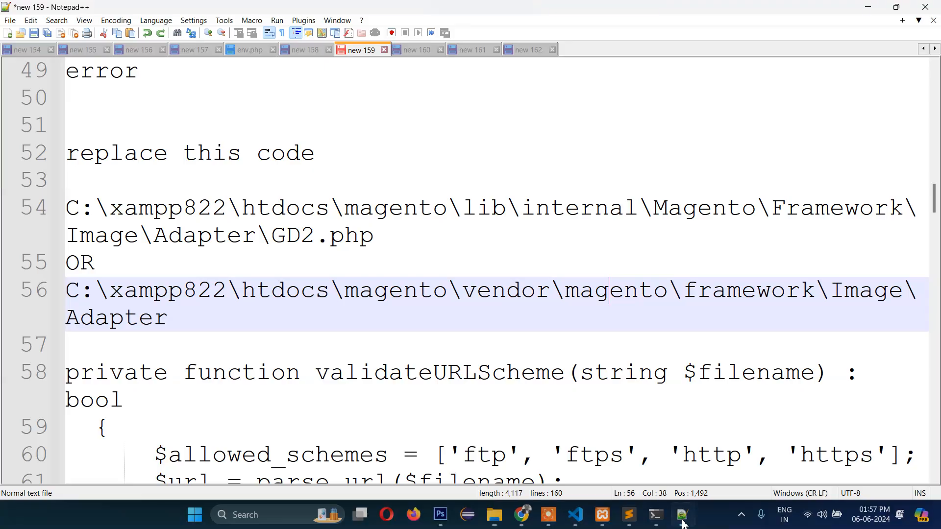
left_click(683, 516)
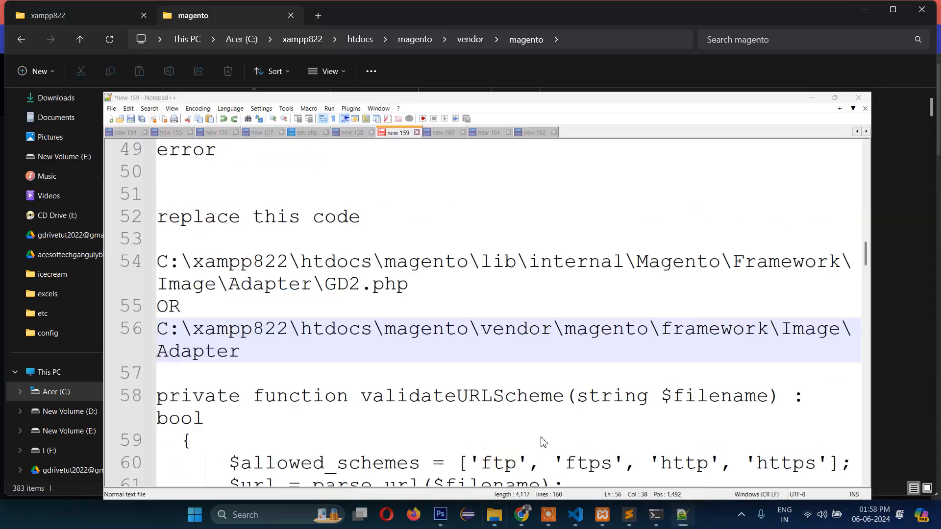
left_click(181, 218)
left_click(235, 238)
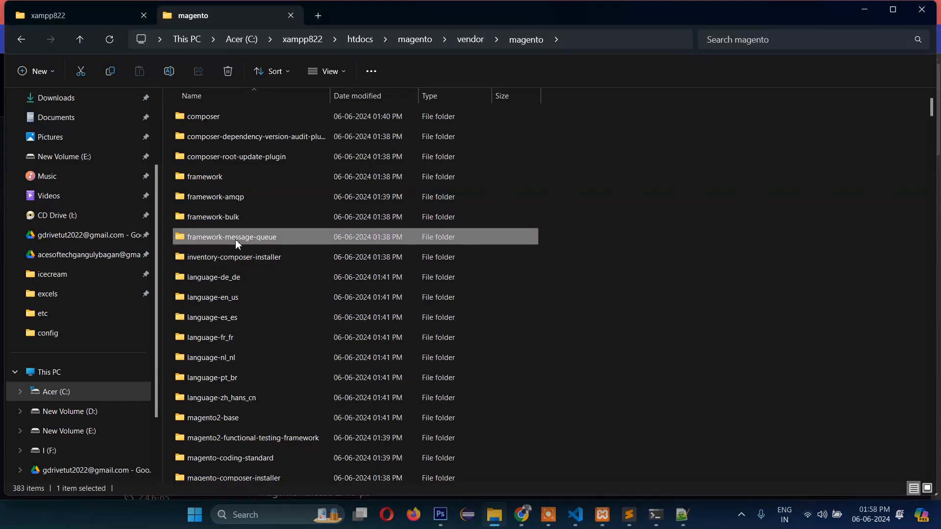
double_click(196, 177)
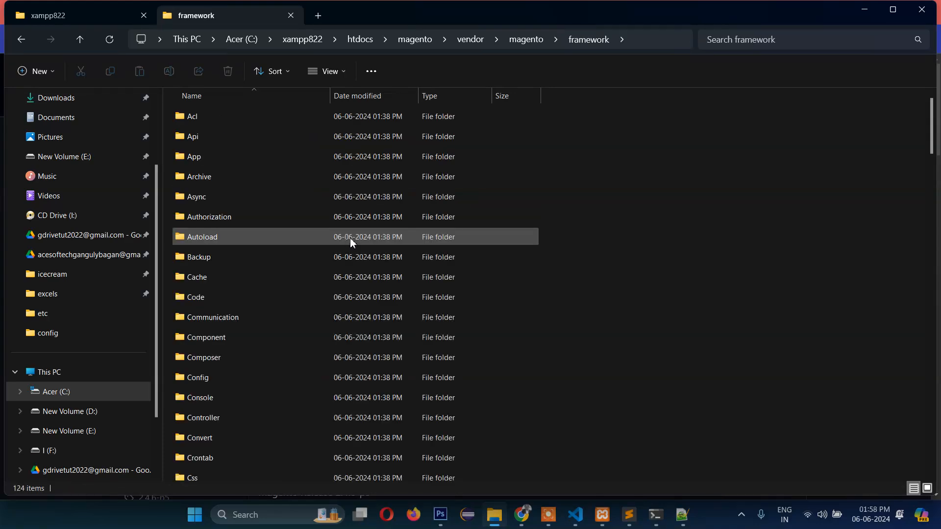
- Go into Image\Adapter and open Gd2.php in Sublime Text
left_click(682, 514)
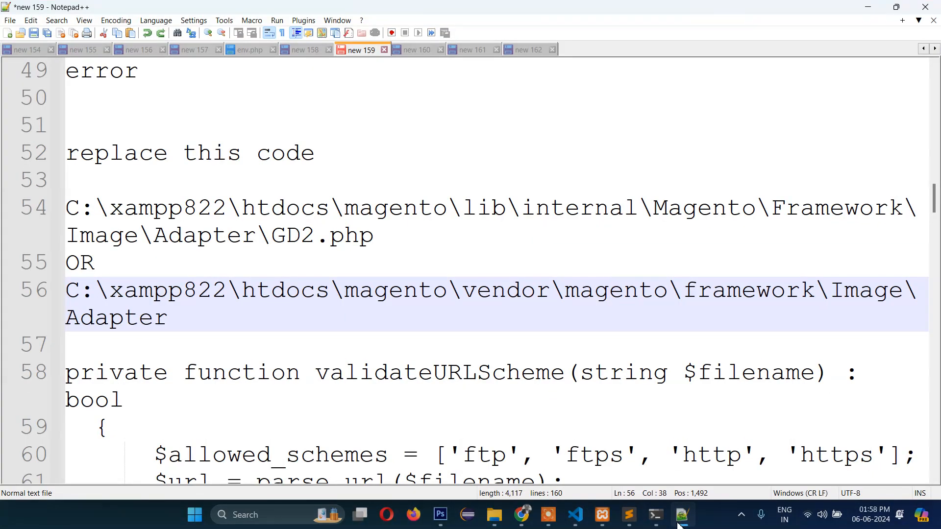
left_click(680, 521)
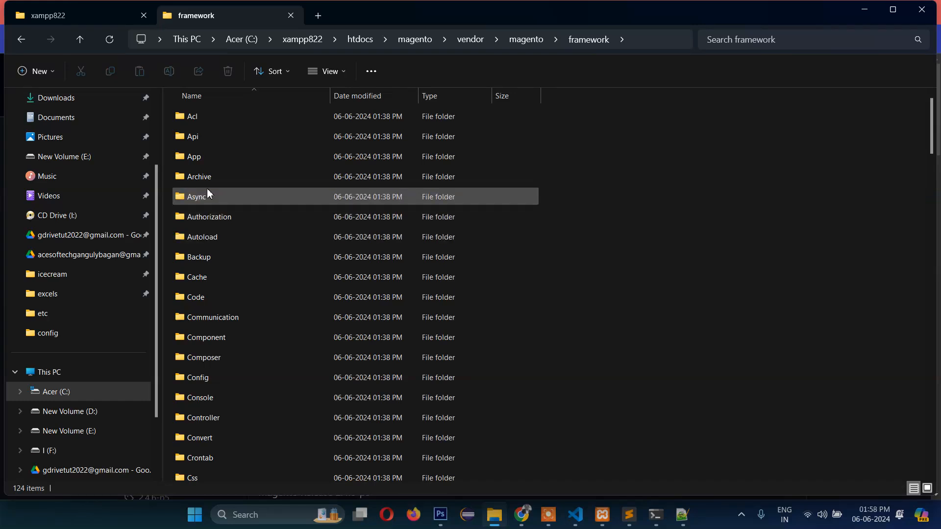
left_click(191, 183)
key("i")
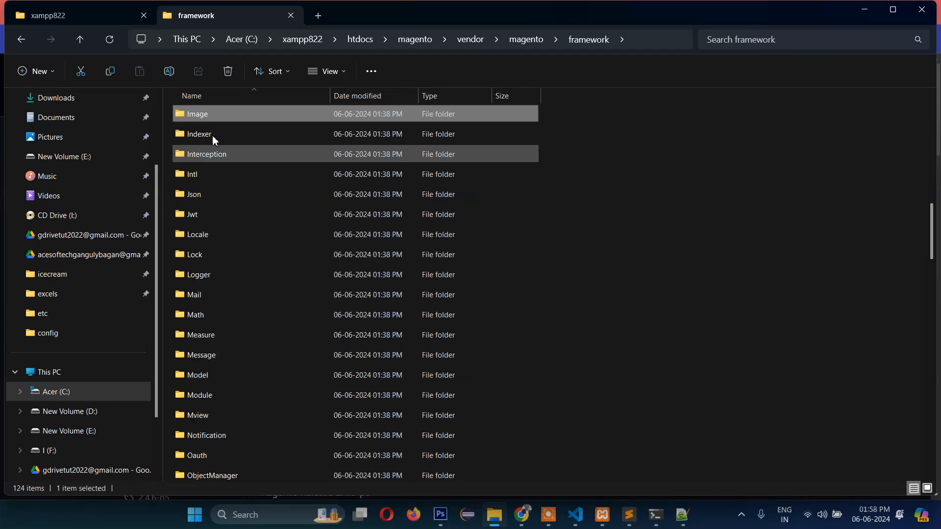
key("Return")
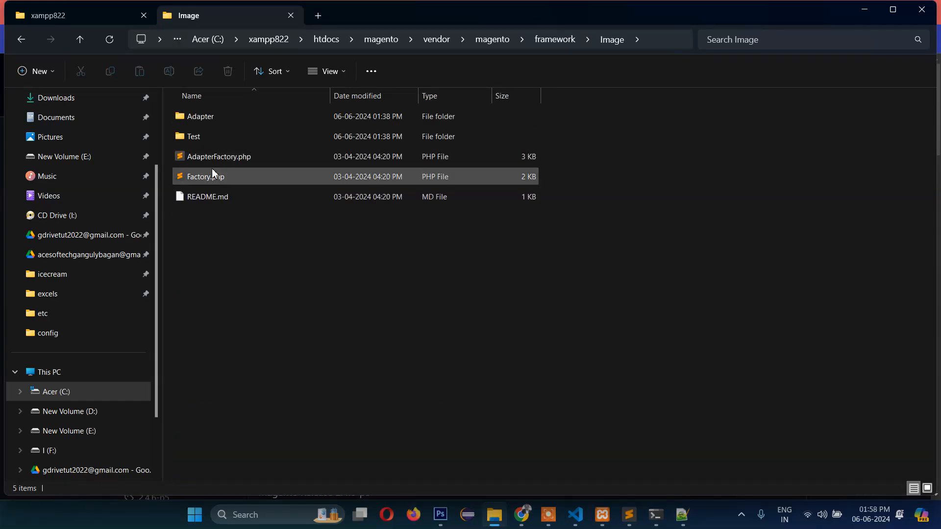
double_click(199, 119)
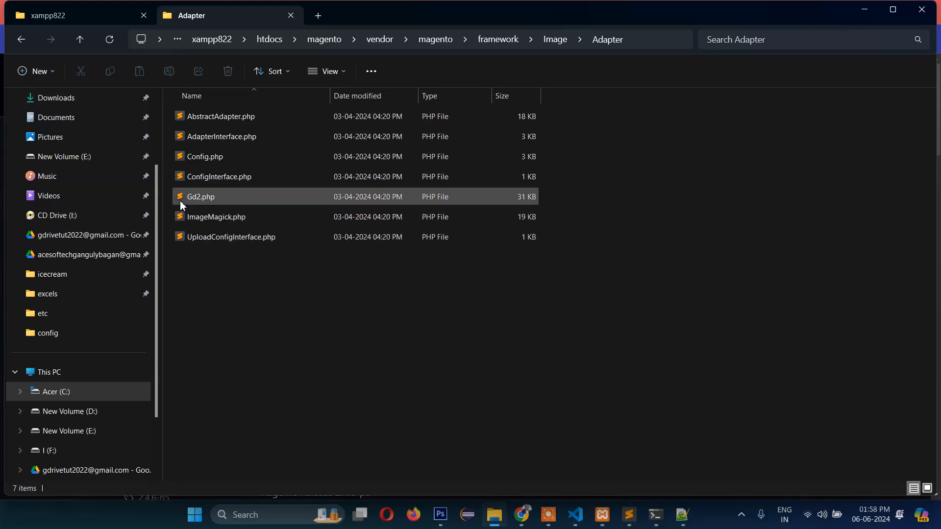
double_click(182, 199)
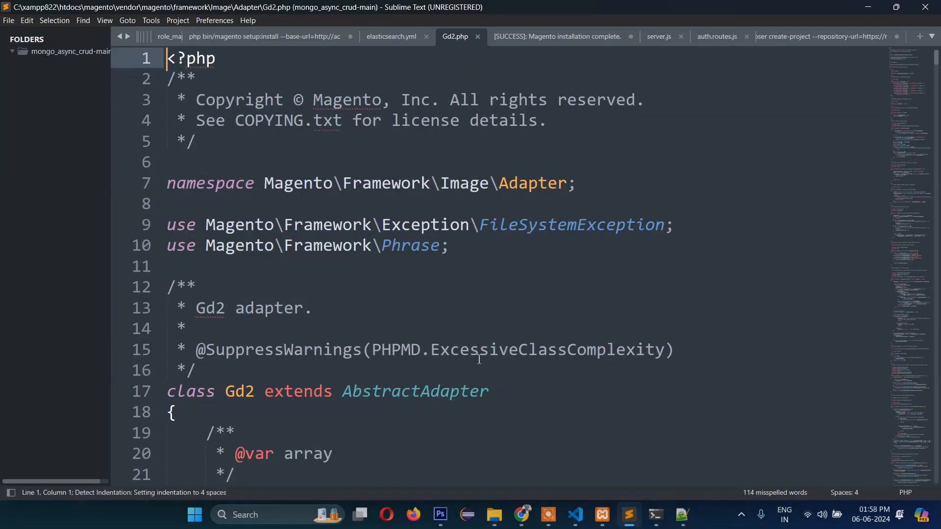
- Copy the function name validateURLScheme from the Notepad++ notes
scroll(478, 359, "down", 14)
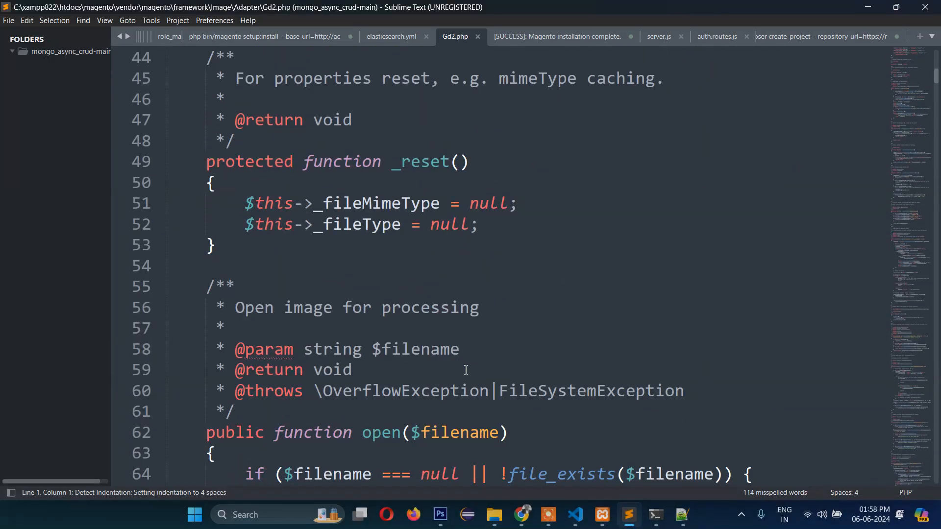
scroll(466, 370, "down", 4)
scroll(509, 332, "down", 1)
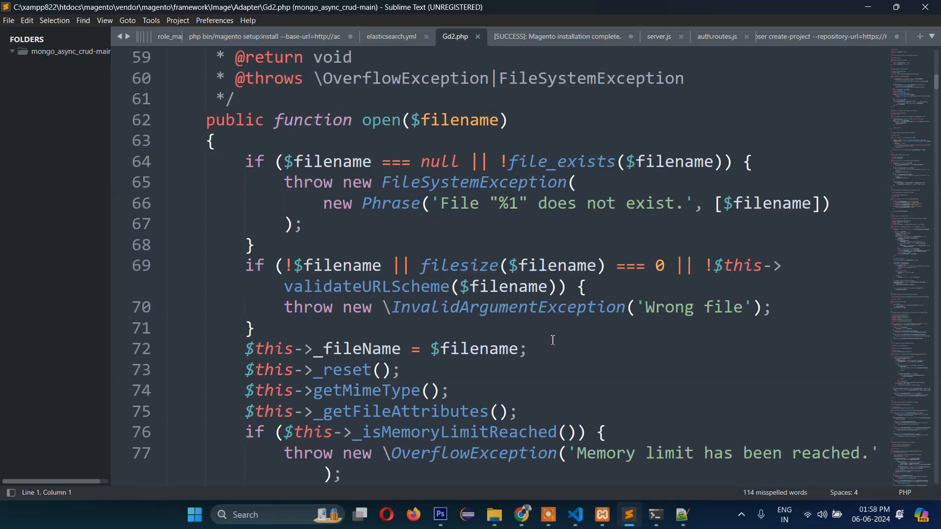
left_click(682, 515)
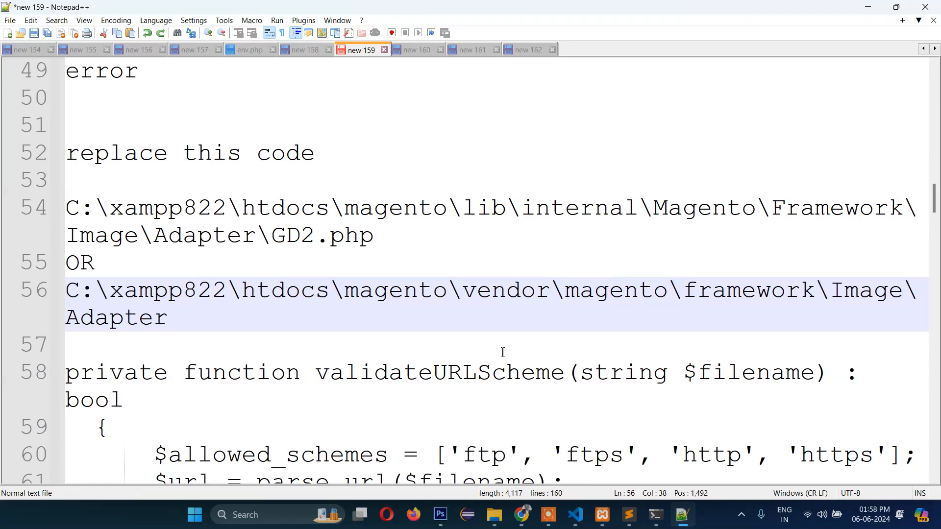
scroll(503, 352, "down", 1)
scroll(503, 352, "down", 1)
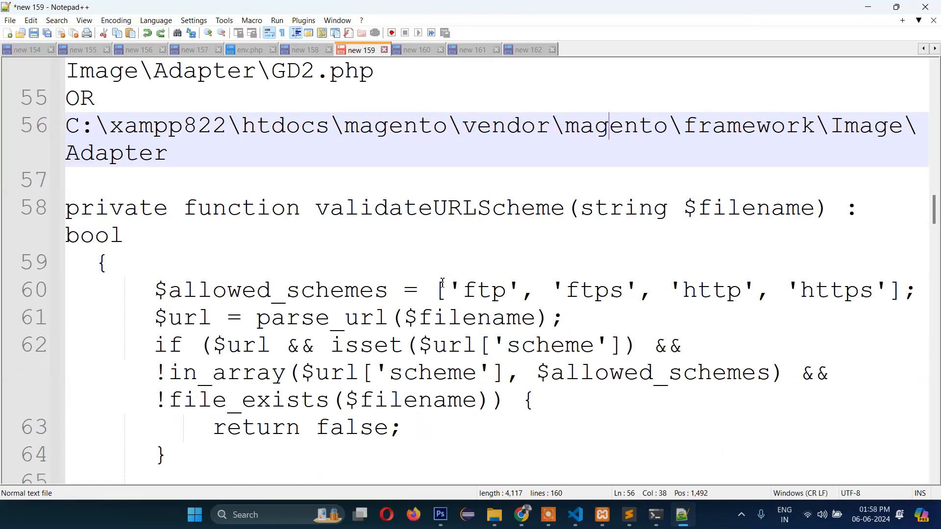
scroll(444, 283, "up", 1)
left_click_drag(565, 297, 320, 304)
key("ctrl+c")
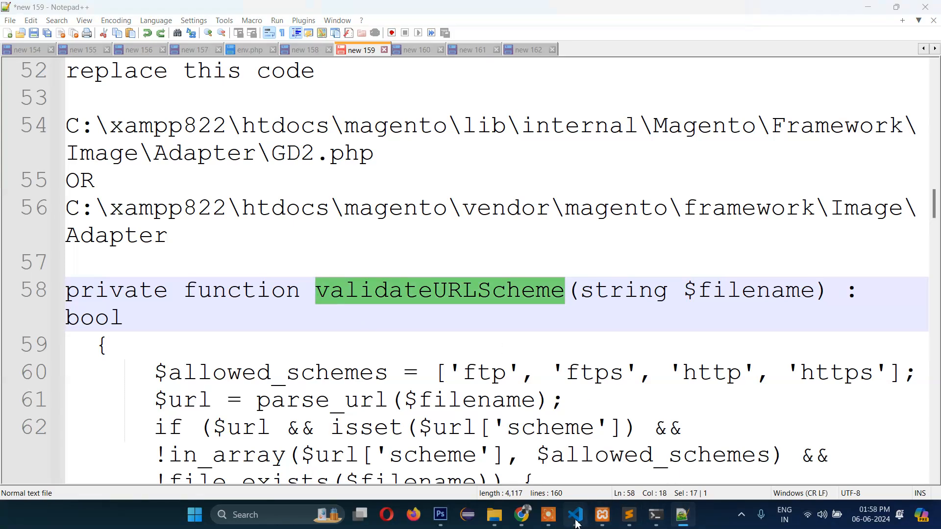
left_click(577, 516)
left_click(682, 516)
- Find validateURLScheme in Gd2.php and comment out the function at lines 92–101
left_click(682, 519)
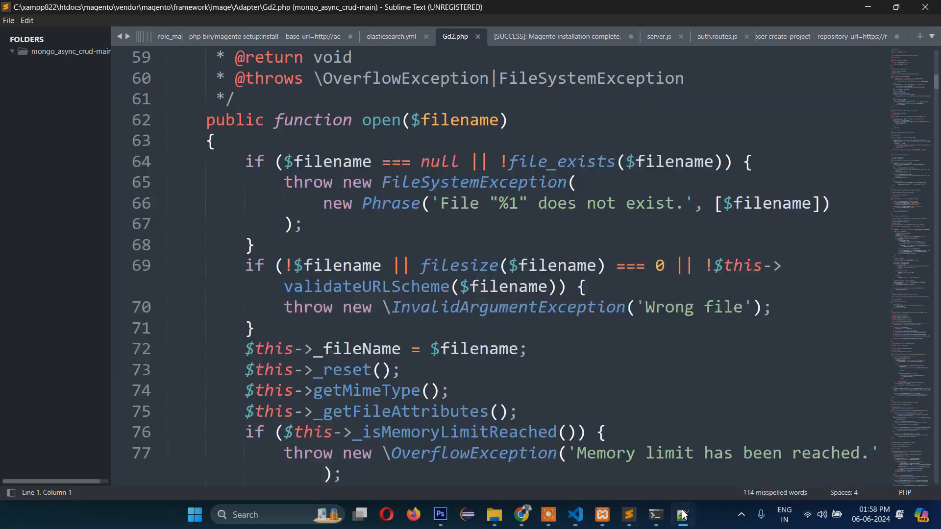
left_click(430, 231)
key("ctrl+f")
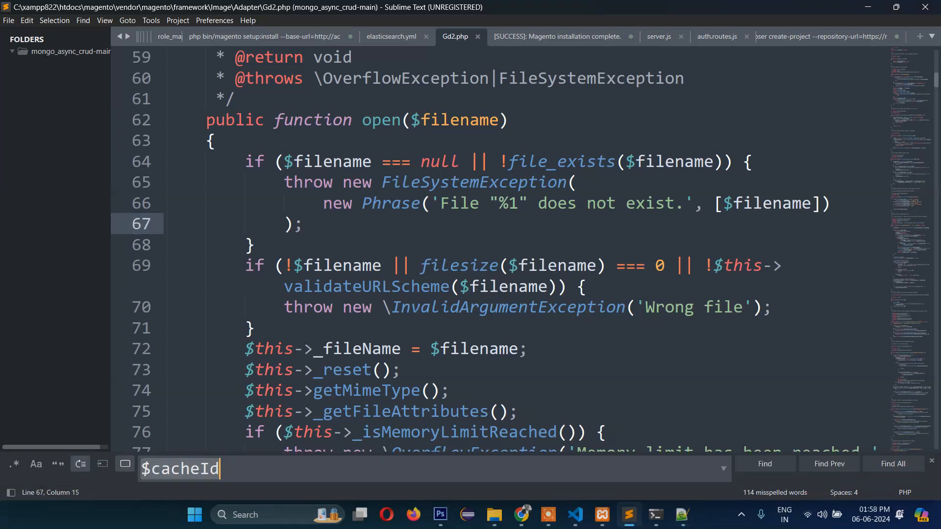
key("ctrl+v")
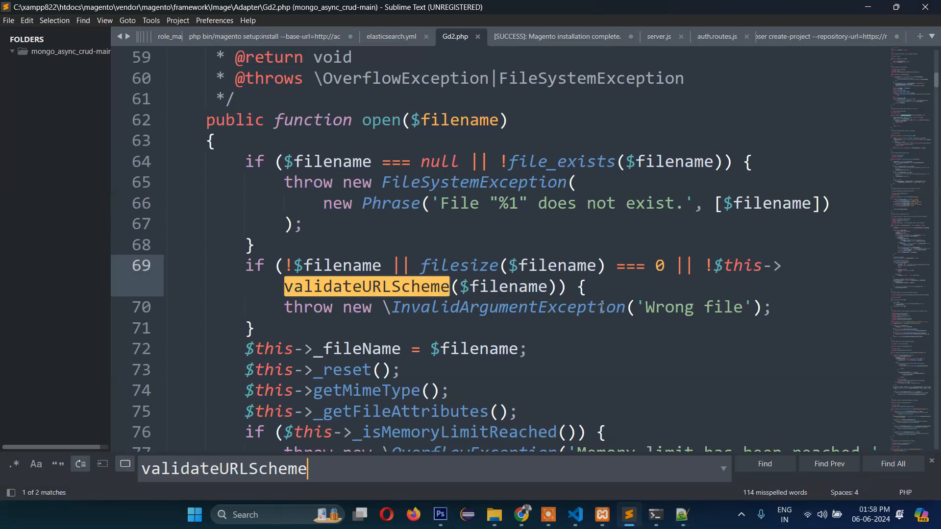
key("Return")
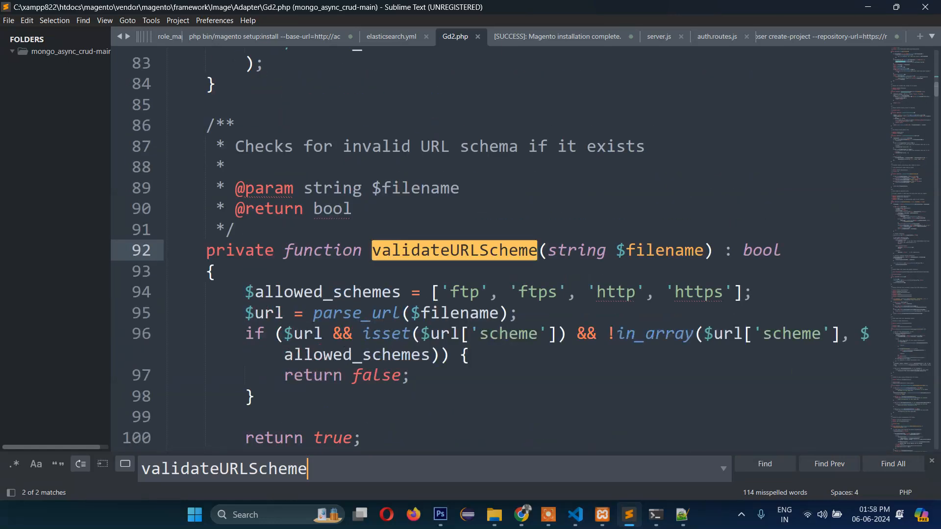
scroll(597, 303, "down", 1)
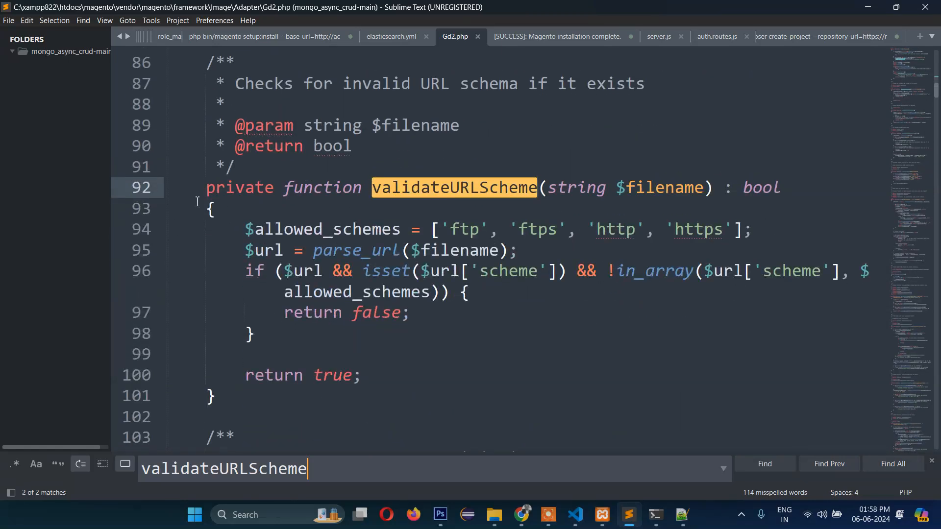
left_click_drag(198, 188, 243, 395)
key("ctrl+slash")
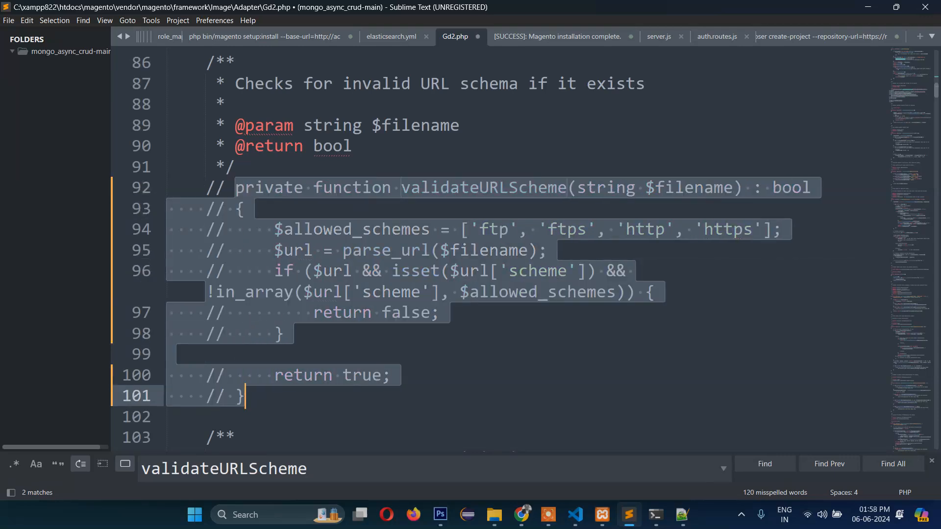
left_click(682, 516)
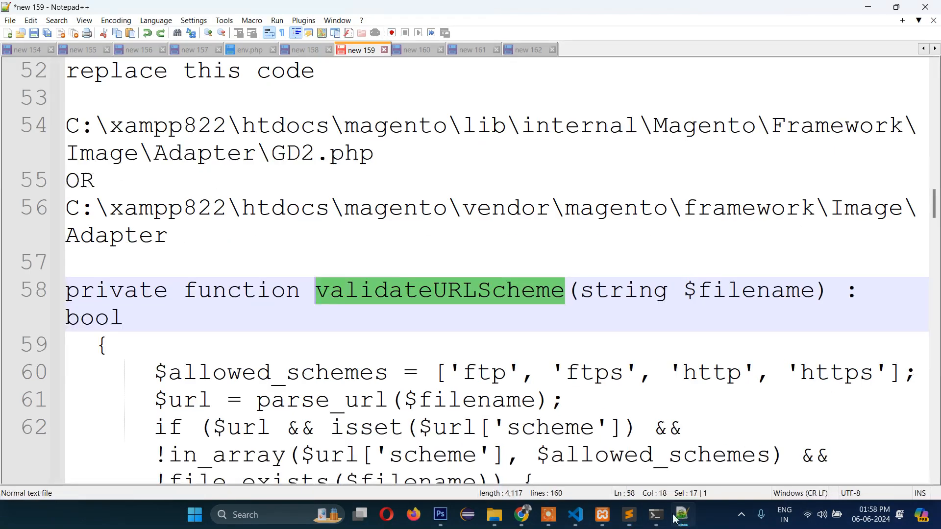
- Select the replacement validateURLScheme function (lines 58–67) in the notes for copying
scroll(437, 367, "down", 2)
scroll(164, 248, "down", 2)
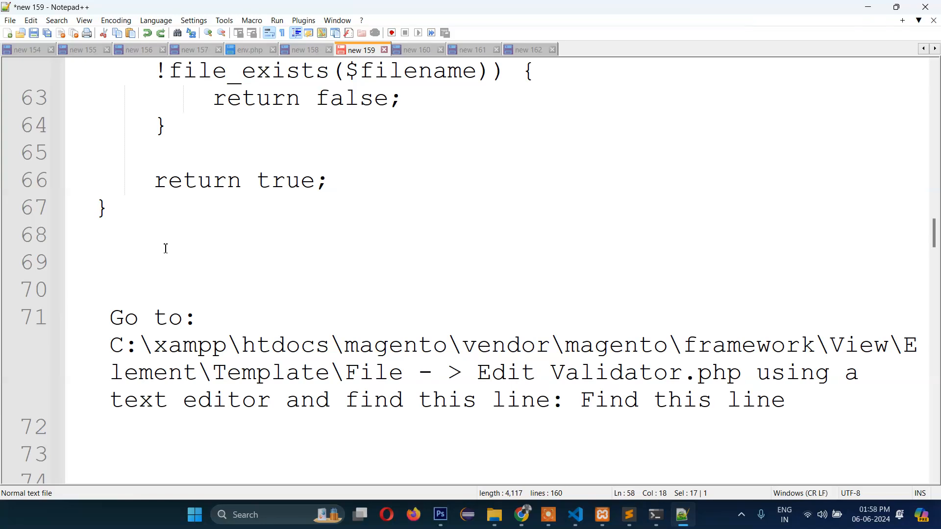
scroll(164, 245, "up", 1)
scroll(193, 269, "down", 3)
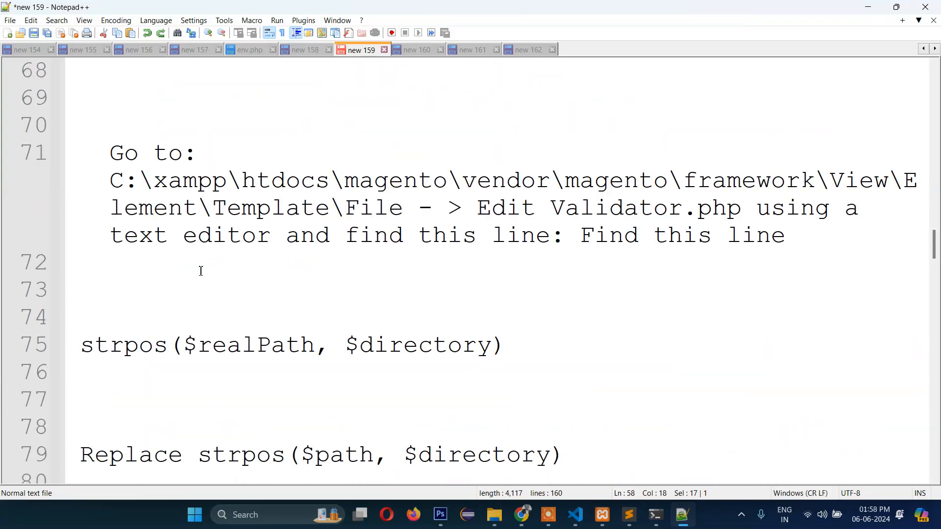
scroll(203, 271, "up", 4)
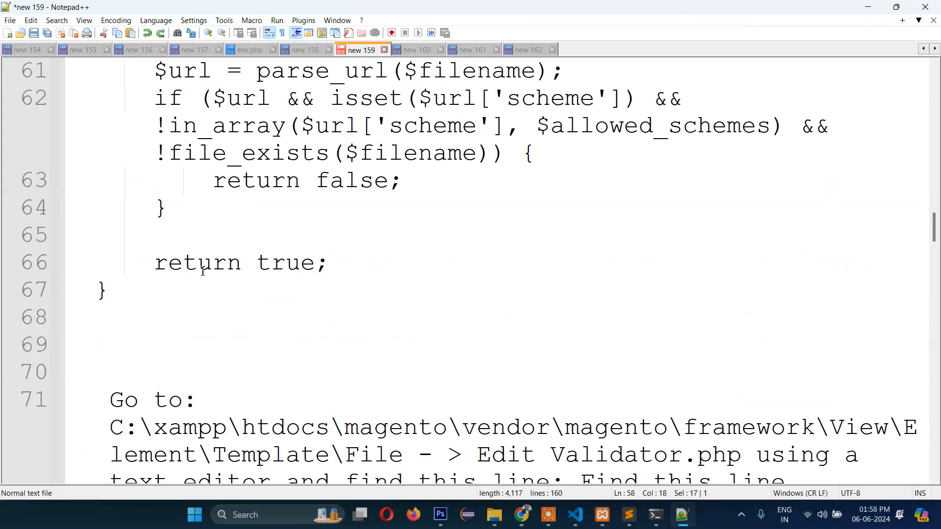
left_click(122, 194)
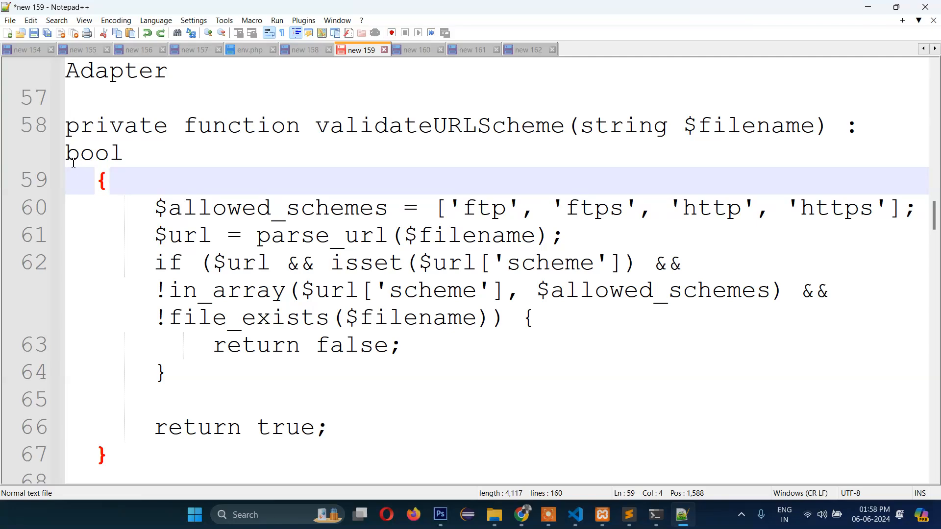
left_click_drag(67, 129, 136, 448)
key("ctrl+c")
scroll(243, 432, "up", 1)
scroll(363, 387, "down", 2)
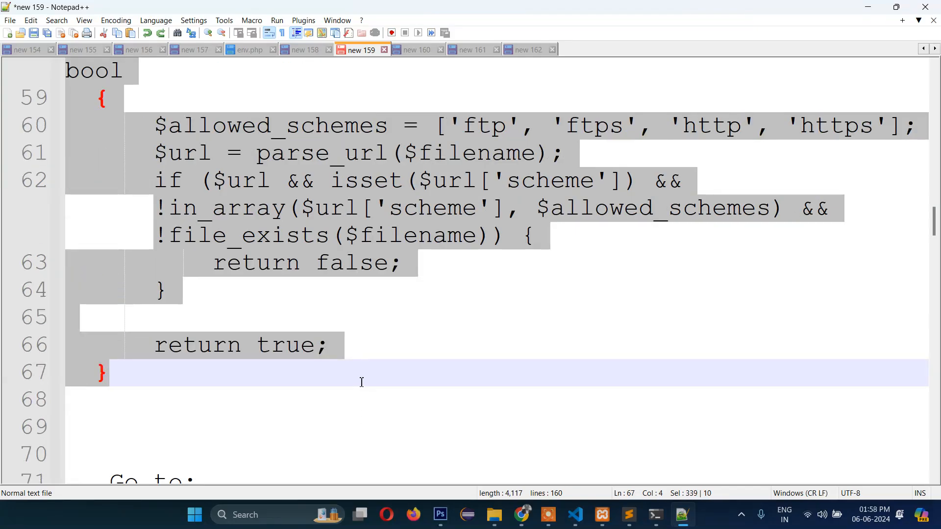
left_click(633, 516)
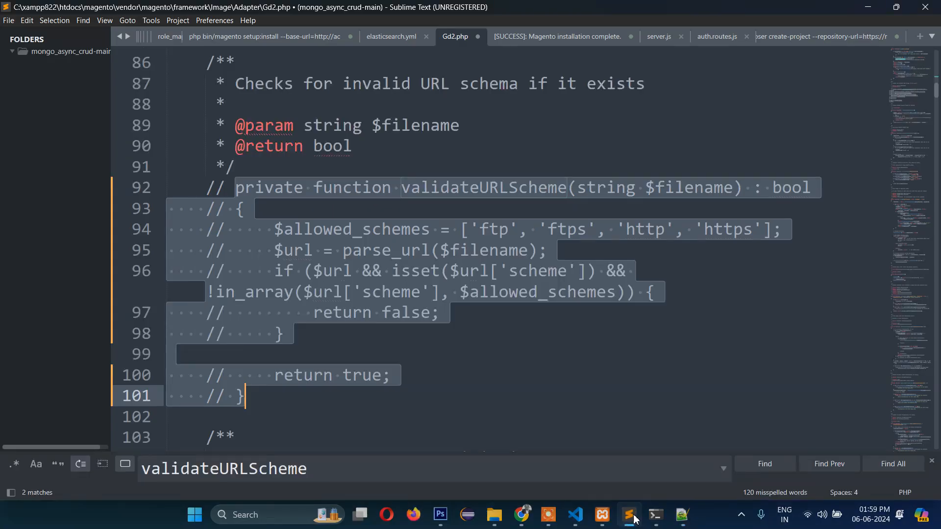
- Paste the new validateURLScheme with file_exists below the commented one (lines 104–113) and save Gd2.php
scroll(268, 219, "down", 3)
left_click(268, 219)
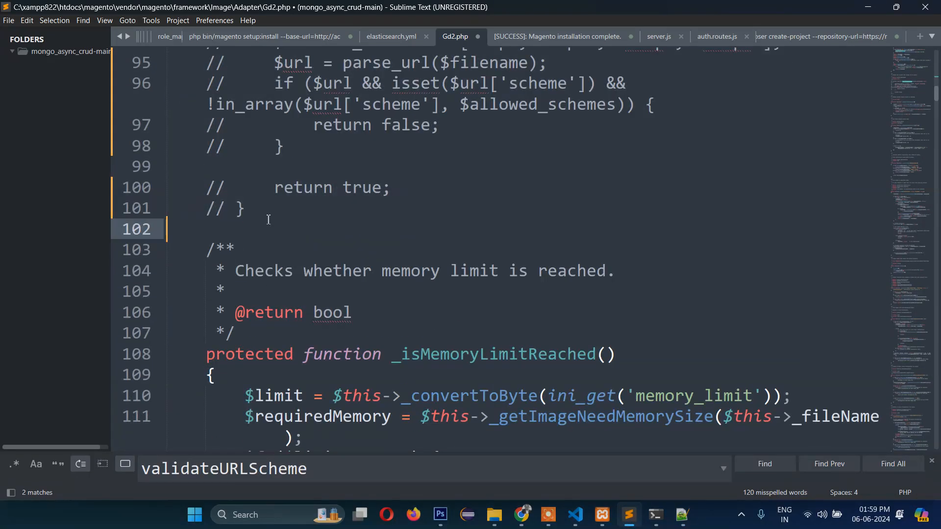
key("Return")
key("Return")
key("Return")
key("Up")
key("ctrl+v")
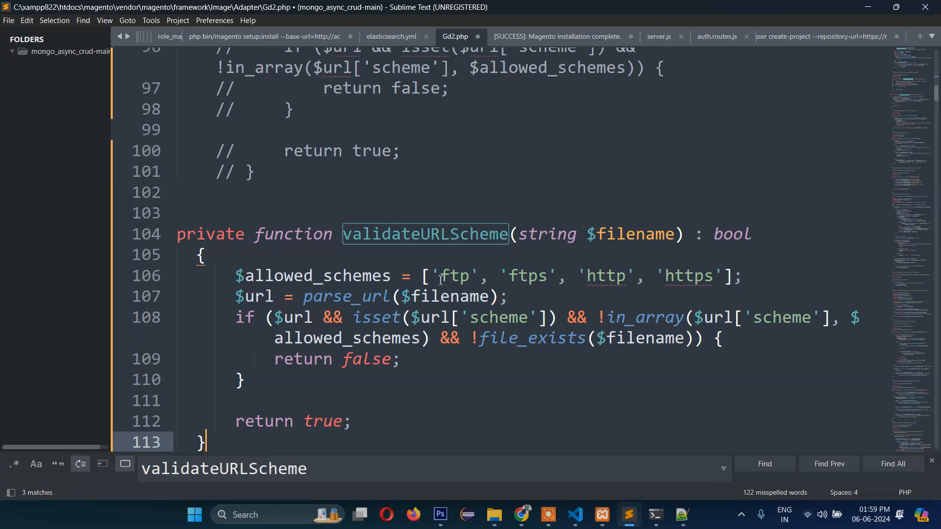
key("ctrl+s")
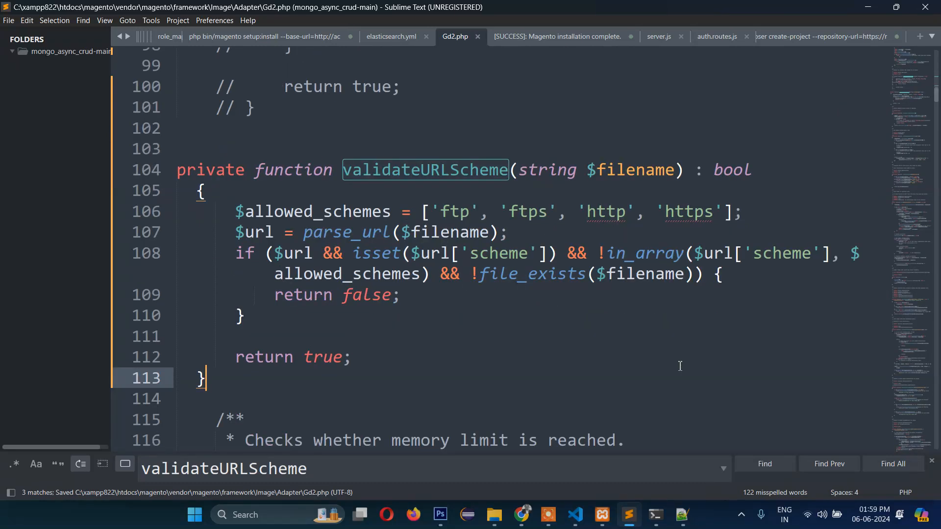
left_click(682, 515)
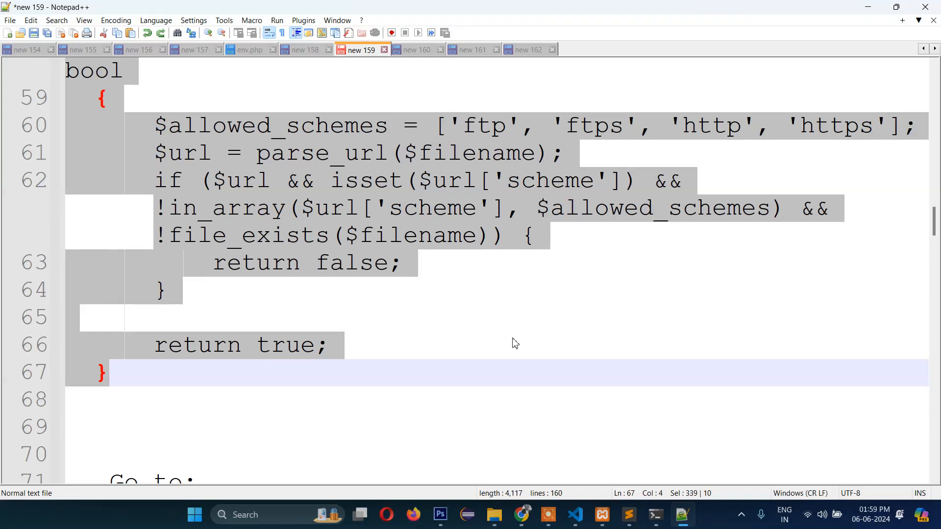
- Read the note on editing Validator.php in vendor\magento\framework\View\Element\Template\File
scroll(515, 343, "up", 3)
scroll(506, 318, "down", 1)
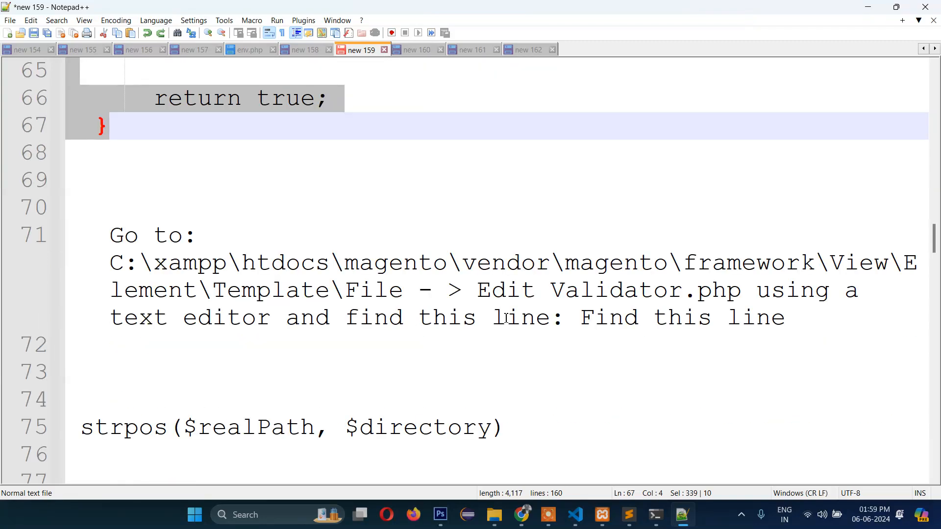
left_click(384, 318)
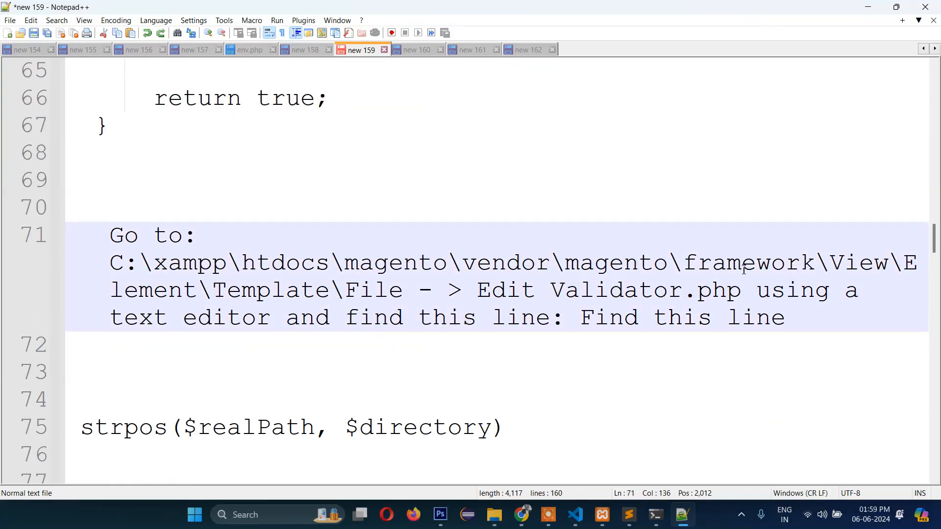
double_click(860, 263)
- Return File Explorer to the framework folder and open View
double_click(749, 264)
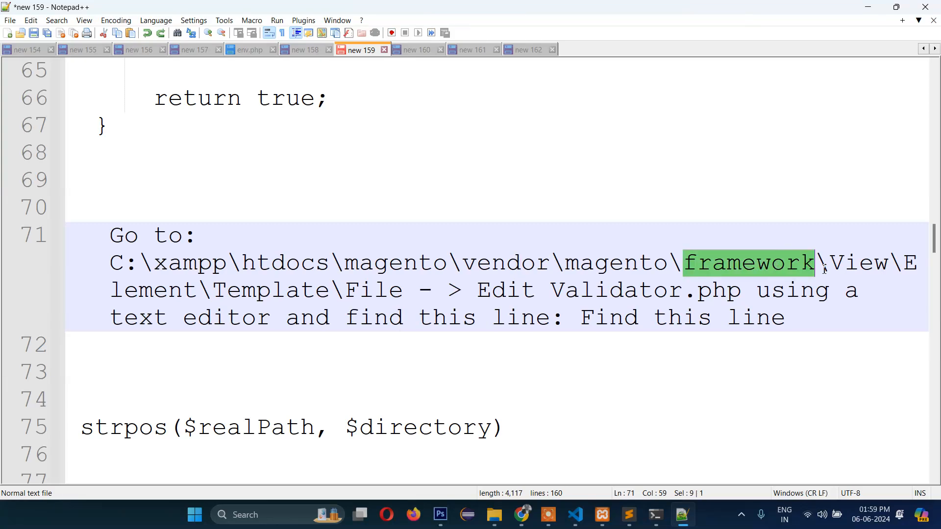
left_click(495, 515)
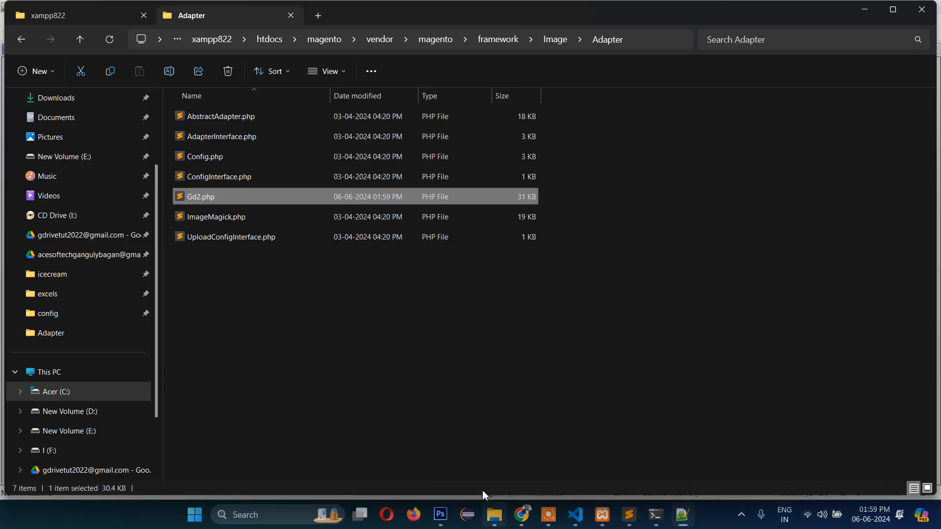
left_click(502, 42)
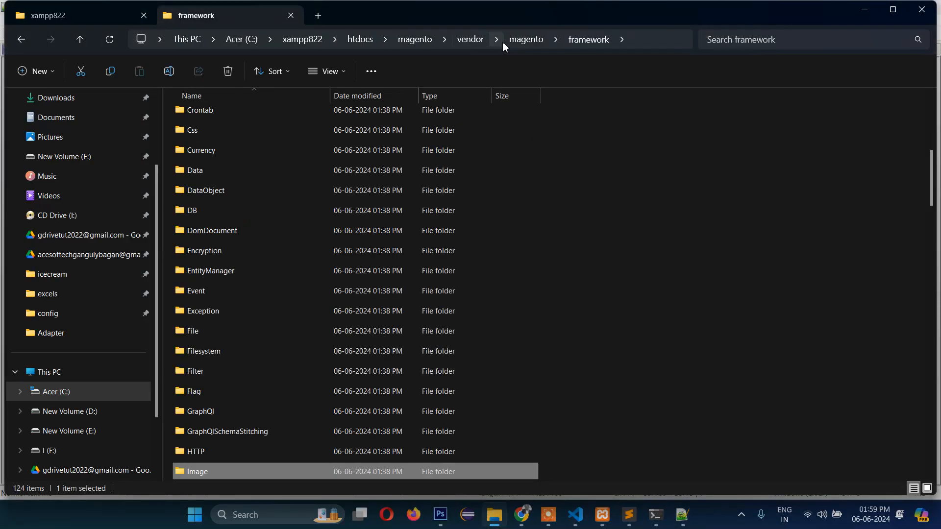
left_click(184, 361)
left_click(181, 371)
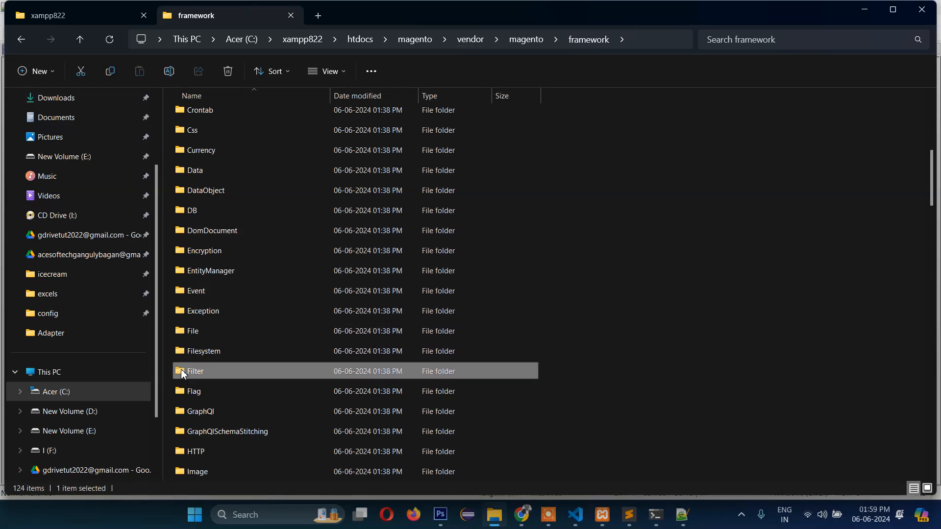
key("v")
key("v")
key("v")
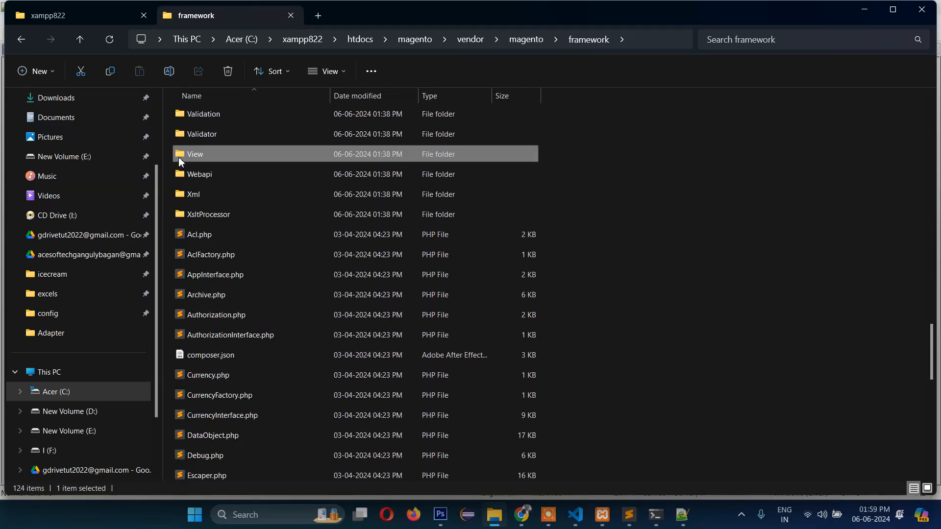
key("Return")
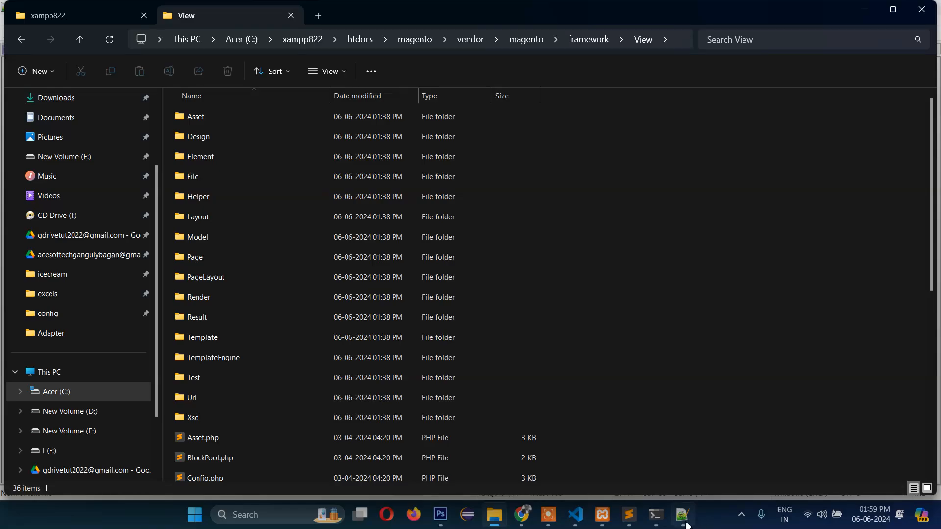
- Continue through Element and Template into the File folder holding Validator.php
left_click(685, 522)
left_click(684, 522)
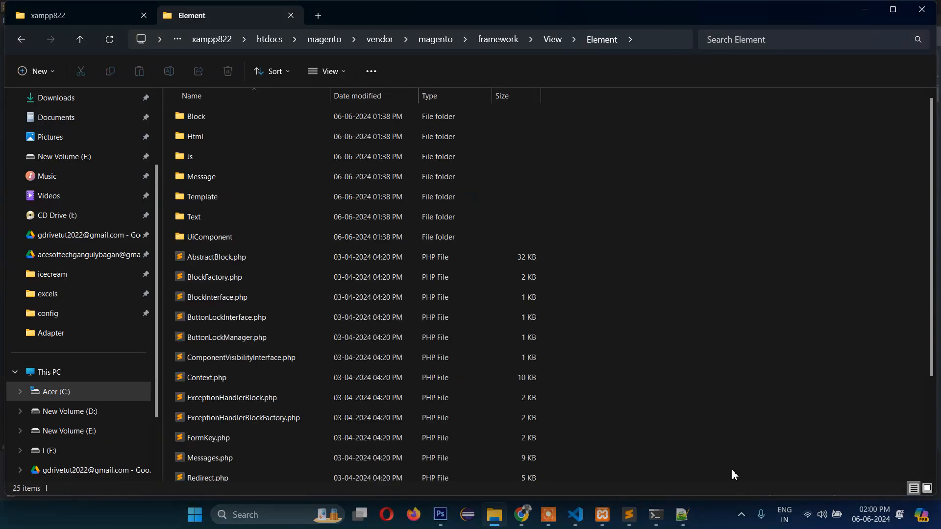
left_click(685, 520)
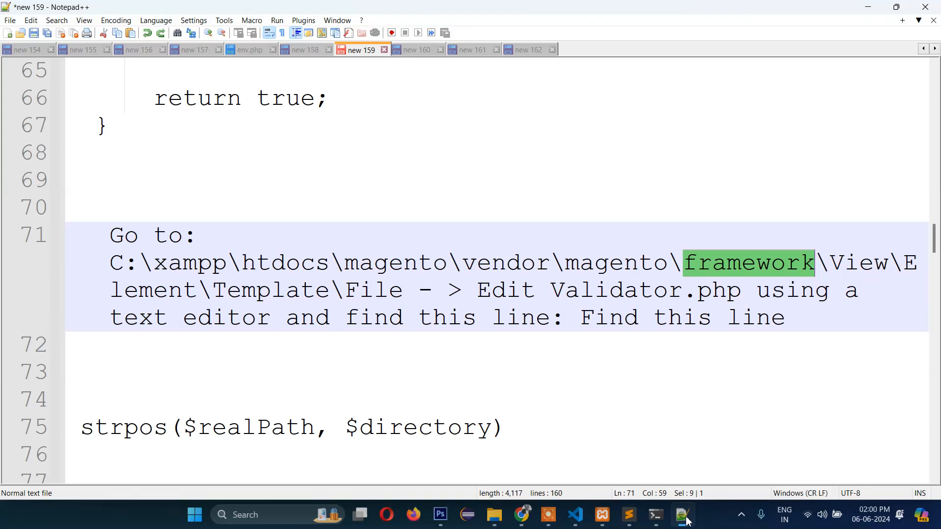
left_click(684, 519)
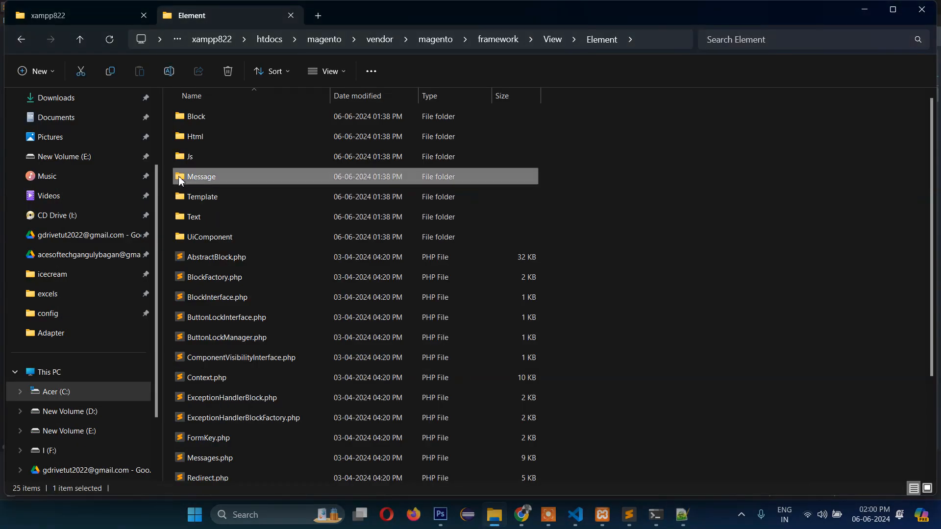
double_click(188, 199)
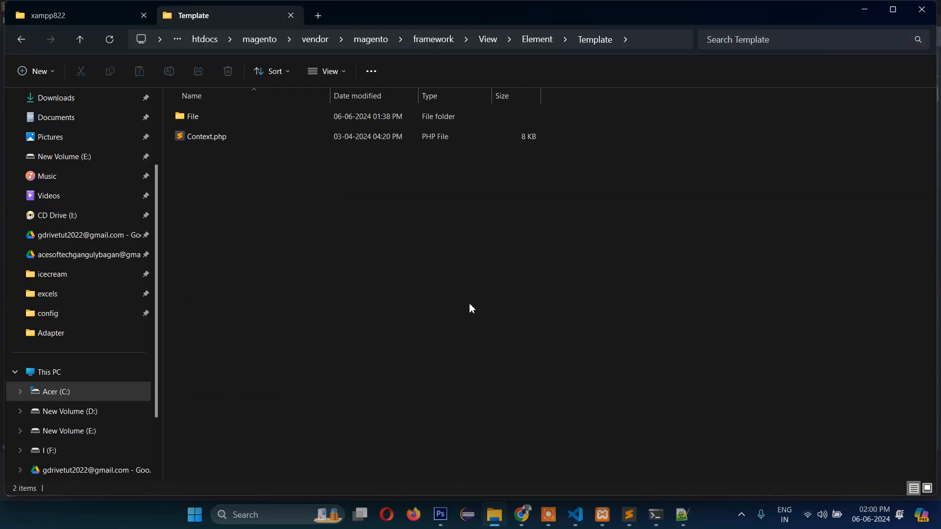
double_click(192, 116)
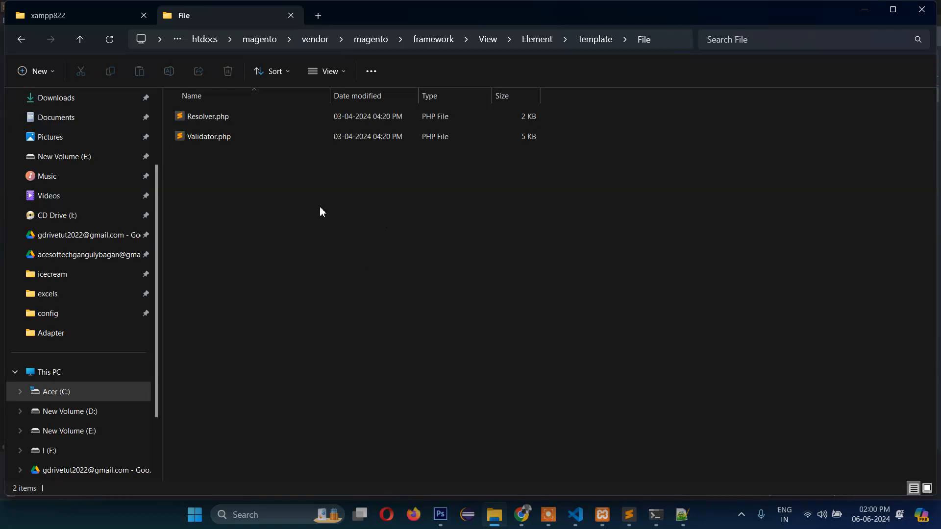
left_click(684, 517)
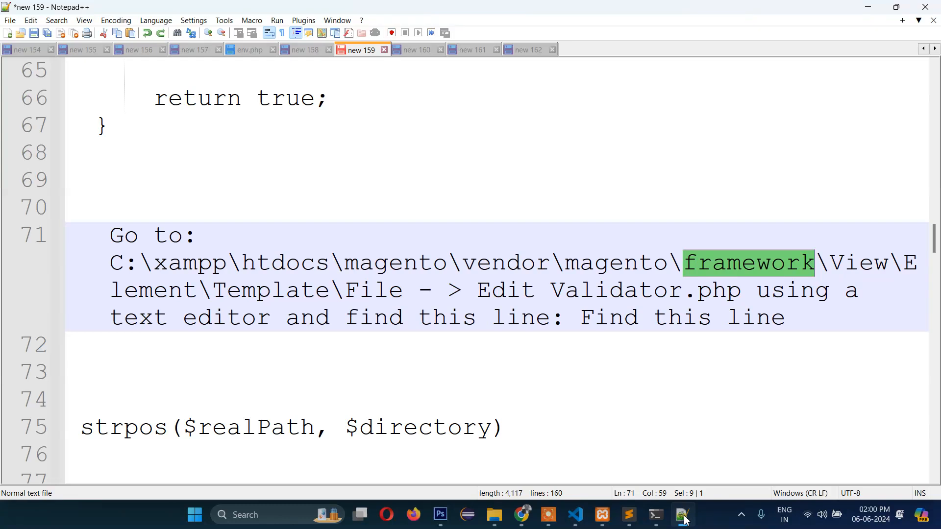
left_click(683, 517)
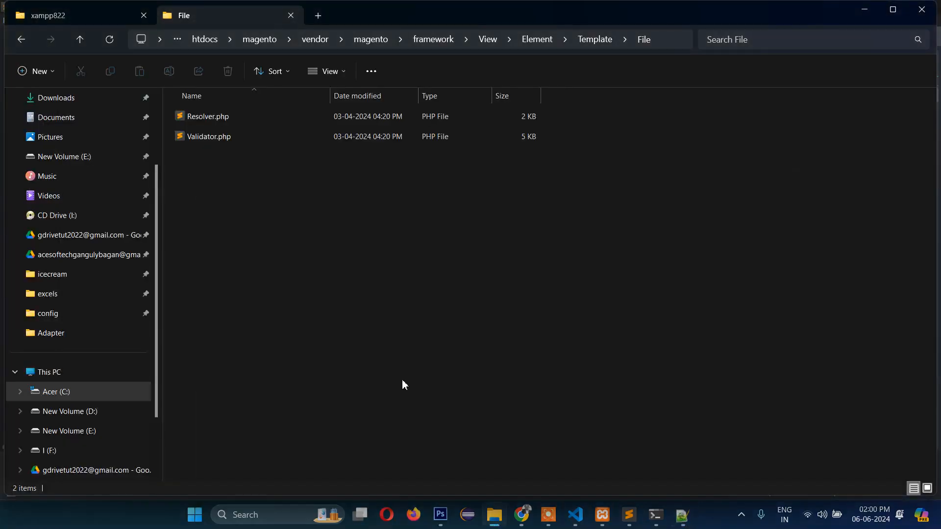
- Open Validator.php and search it for strpos($realPath, $directory)
double_click(184, 139)
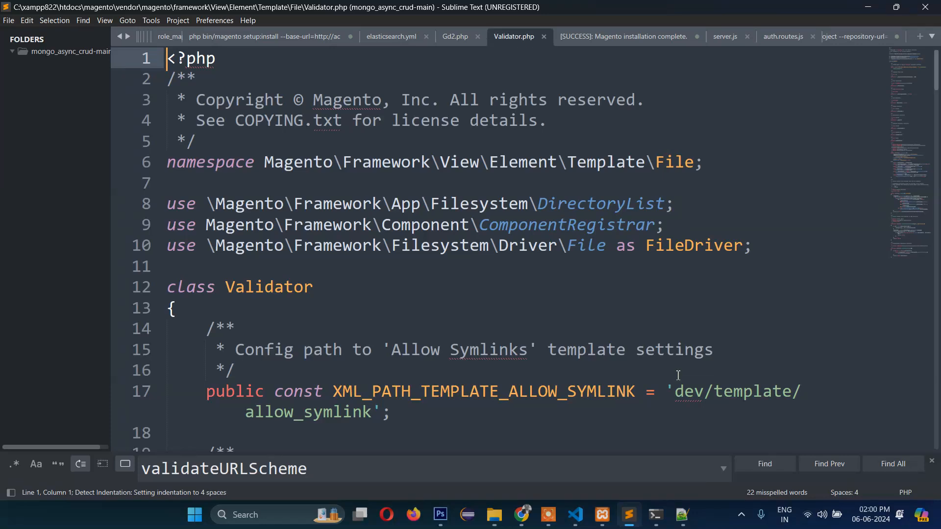
left_click(684, 515)
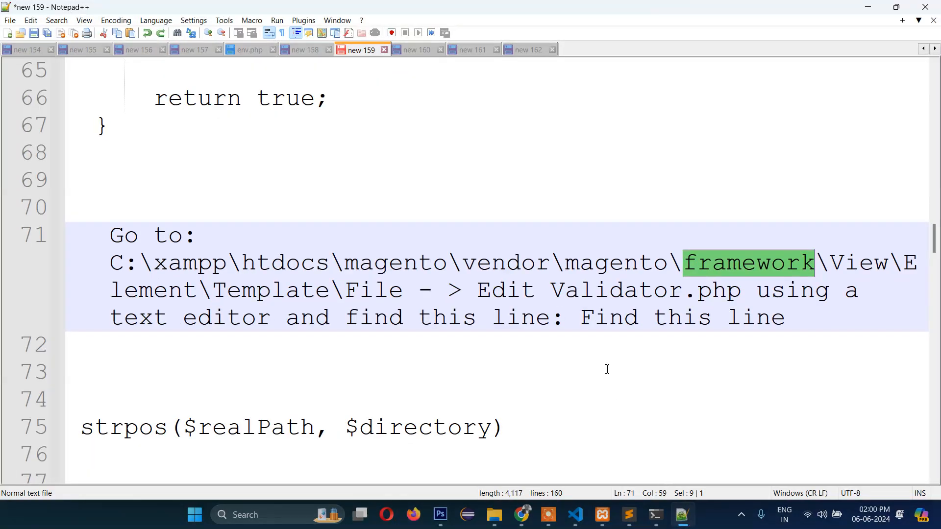
scroll(607, 369, "down", 2)
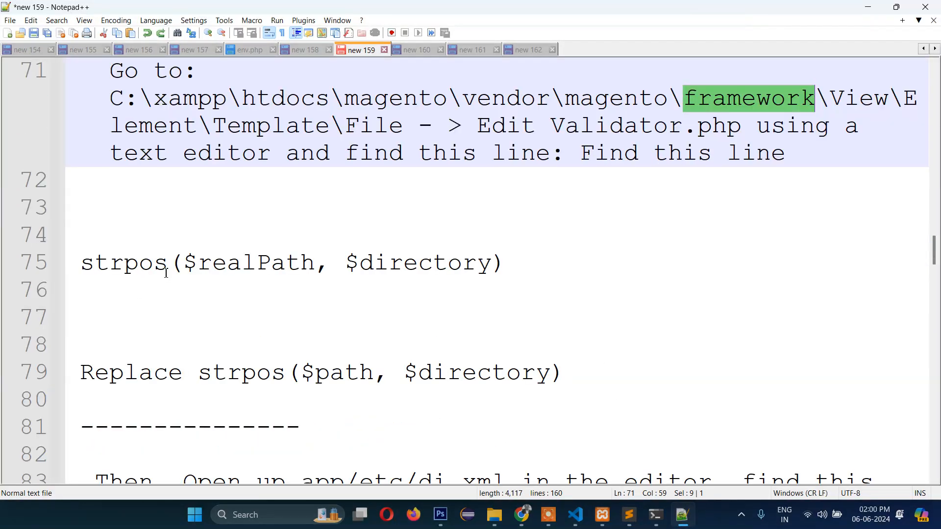
left_click_drag(505, 265, 88, 266)
key("ctrl+c")
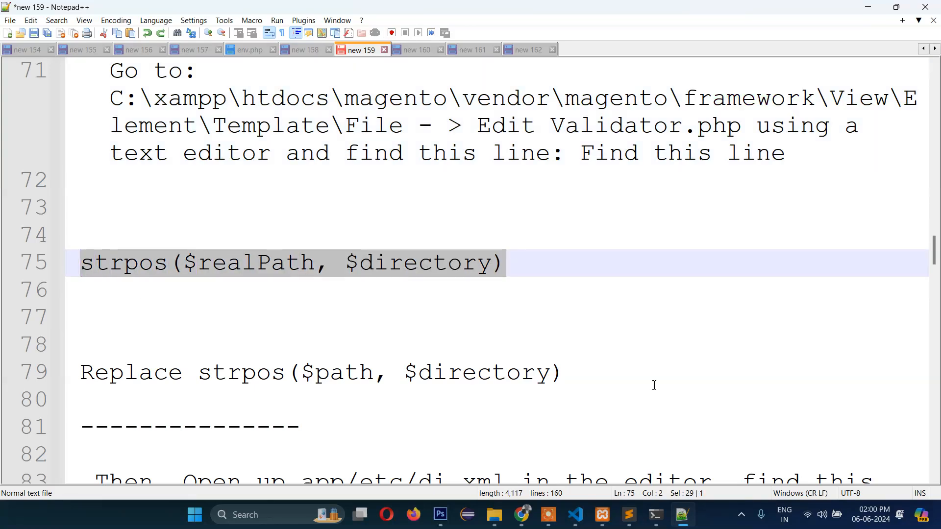
left_click(682, 515)
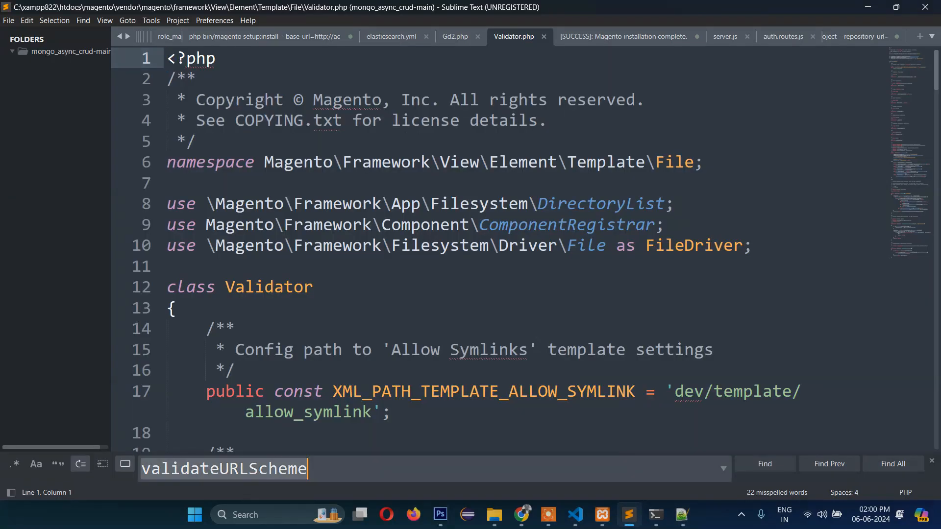
key("ctrl+v")
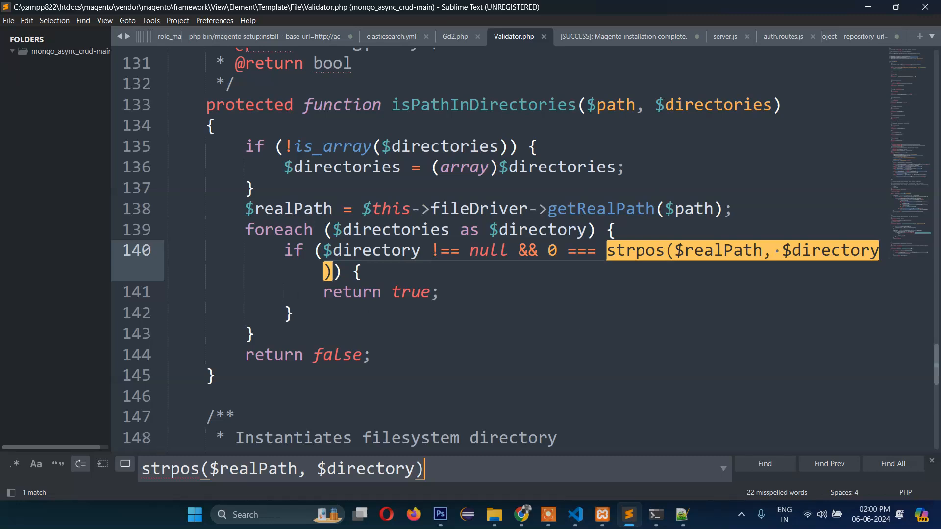
- Change $realPath to $path on line 140 and save Validator.php
left_click(683, 515)
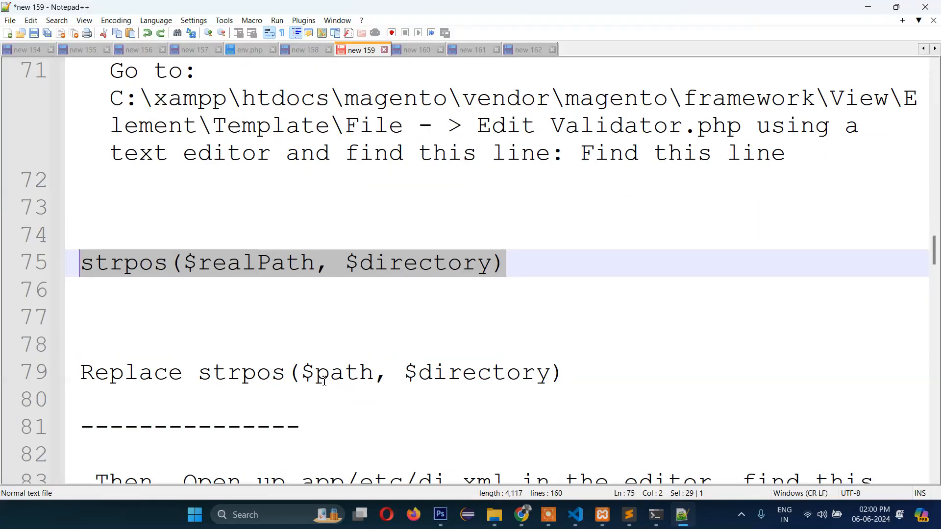
left_click(228, 266)
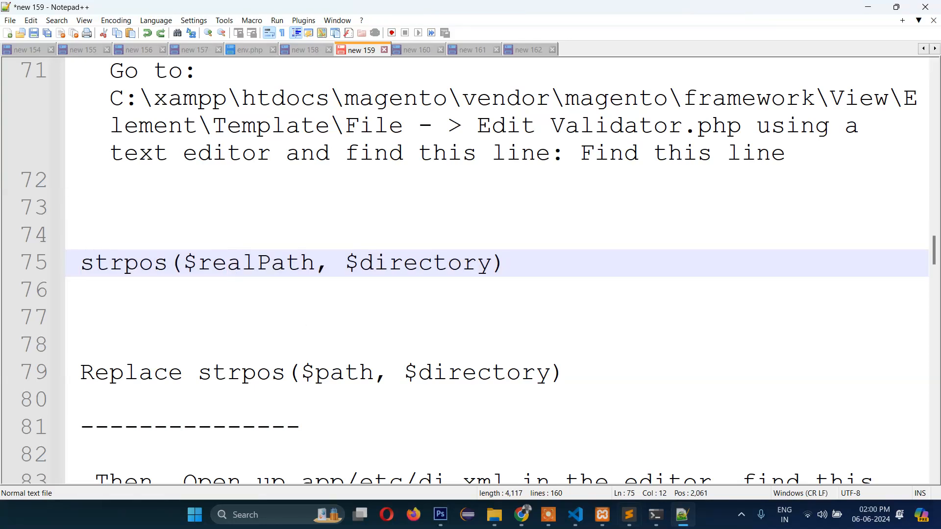
left_click(682, 515)
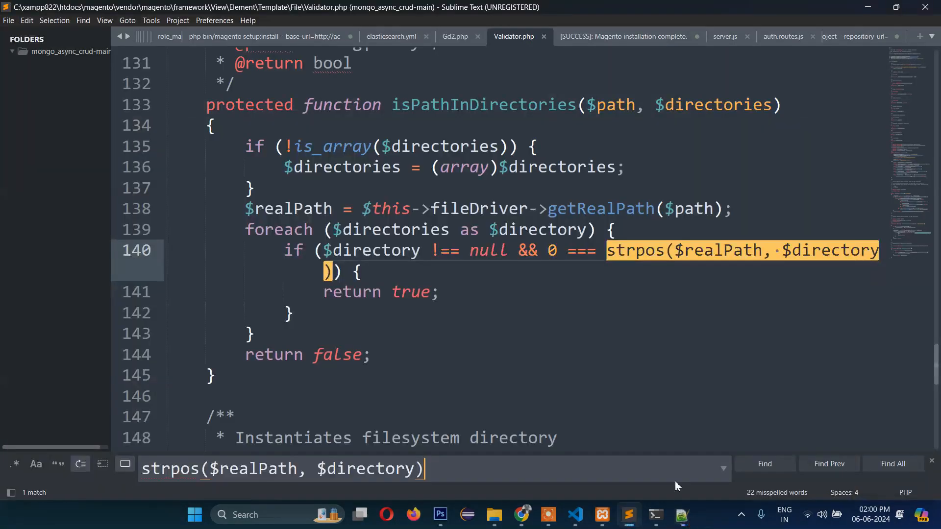
left_click(718, 265)
left_click(760, 254)
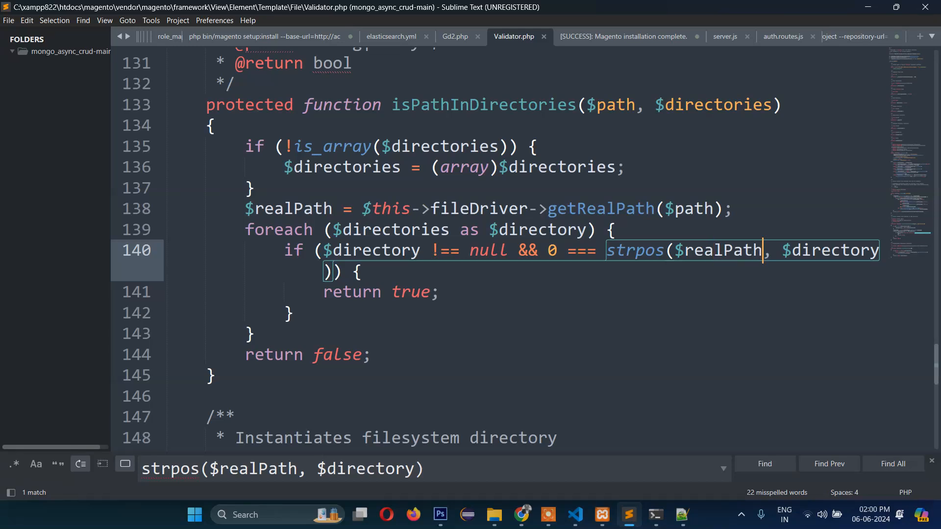
key("BackSpace")
key("BackSpace")
key("BackSpace")
key("BackSpace")
key("BackSpace")
key("BackSpace")
key("BackSpace")
key("BackSpace")
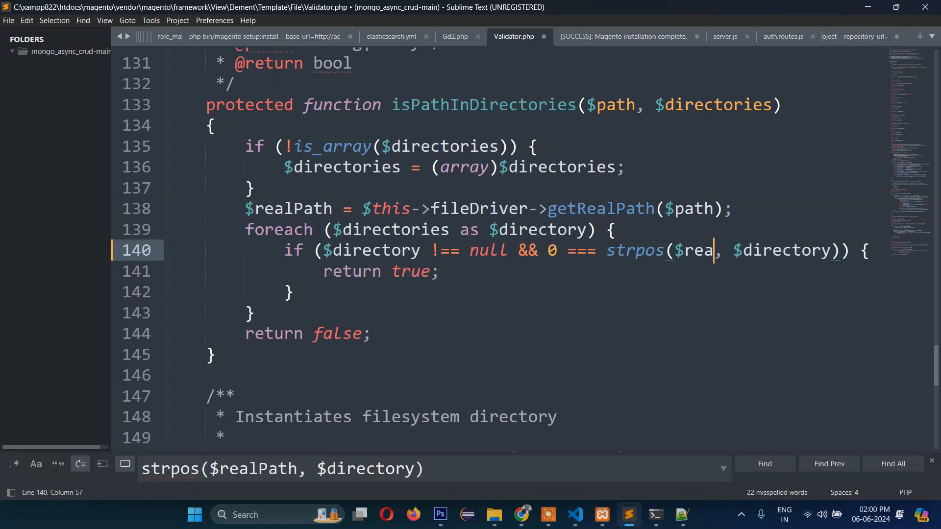
type("path")
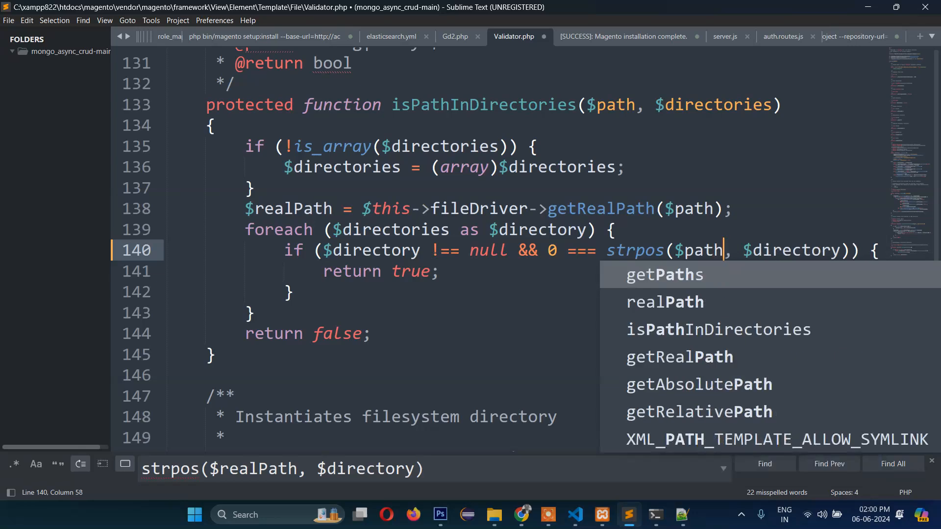
left_click(543, 250)
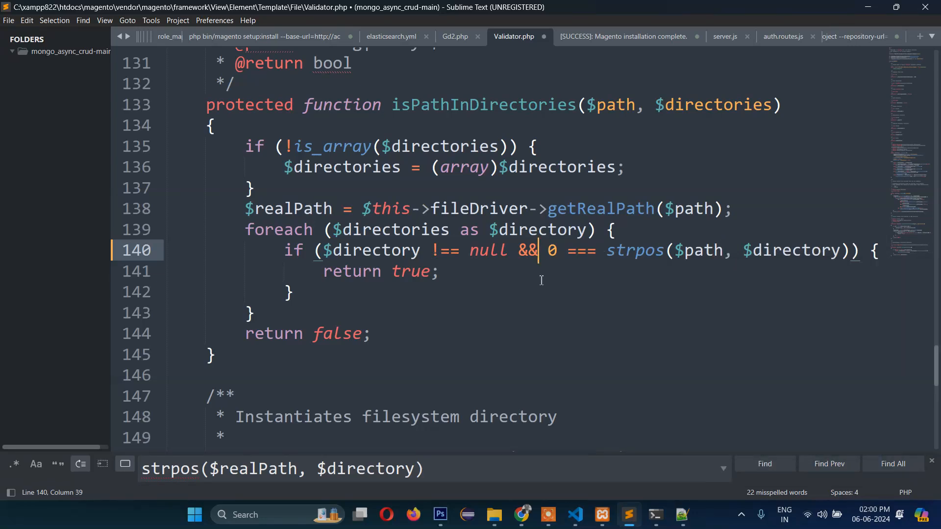
key("ctrl+s")
left_click(682, 514)
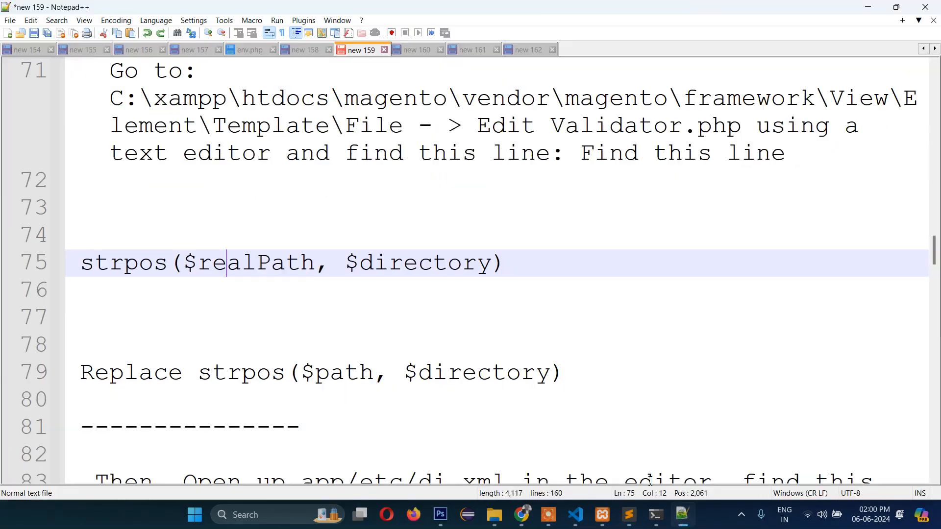
- Check the app/etc/di.xml note and bring File Explorer back to the magento root folder
scroll(590, 367, "down", 1)
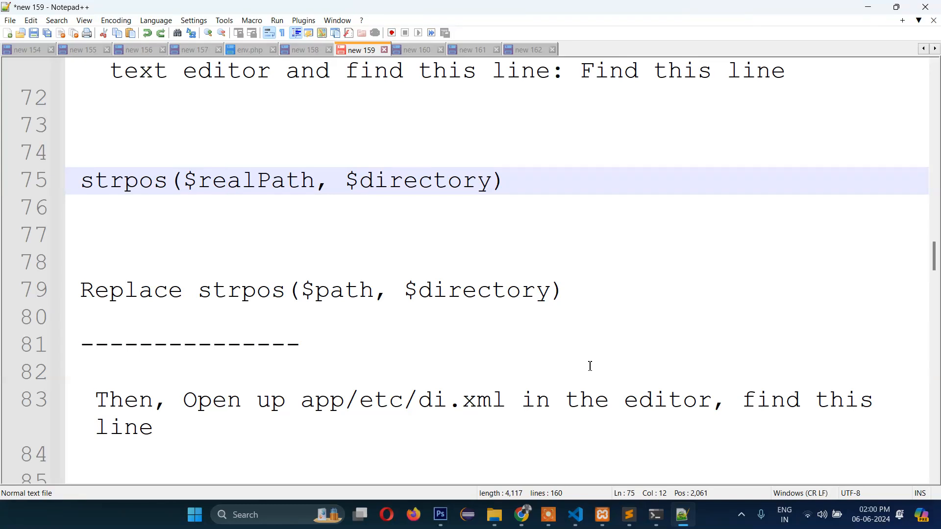
scroll(589, 367, "down", 1)
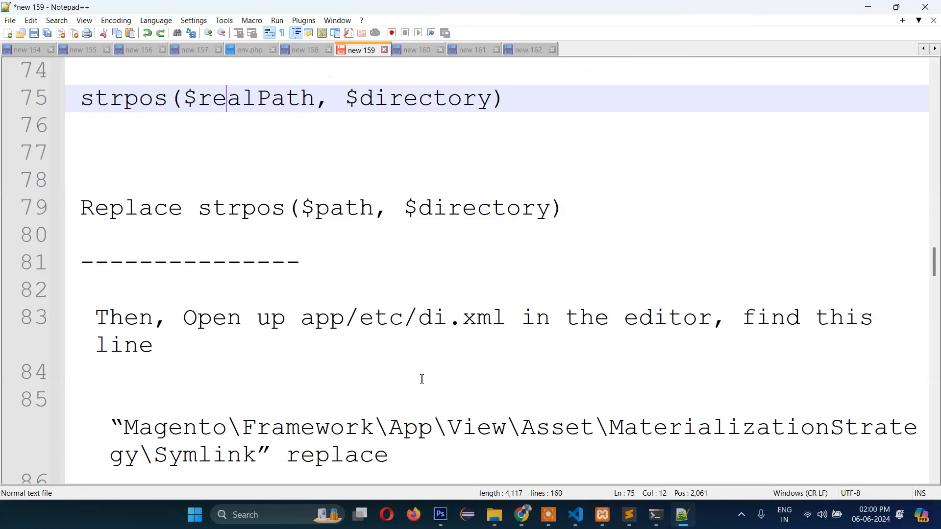
left_click(215, 329)
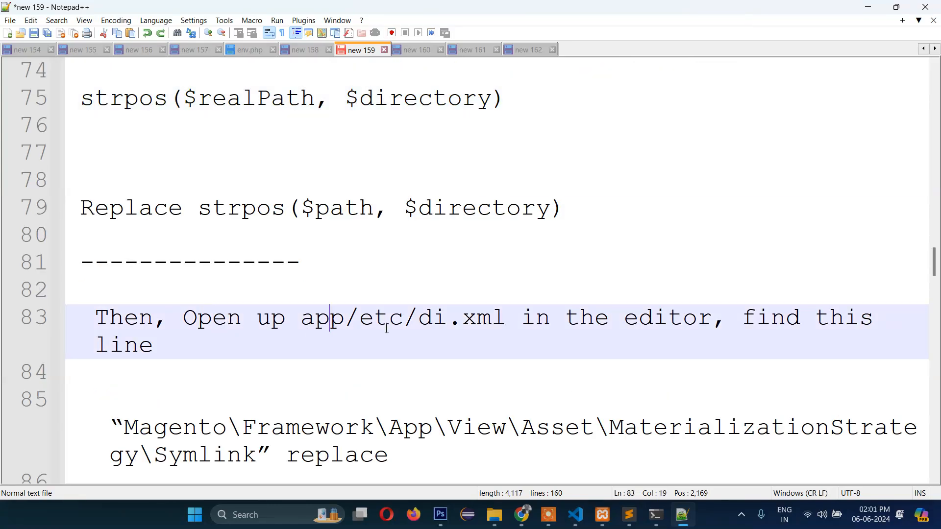
left_click(462, 322)
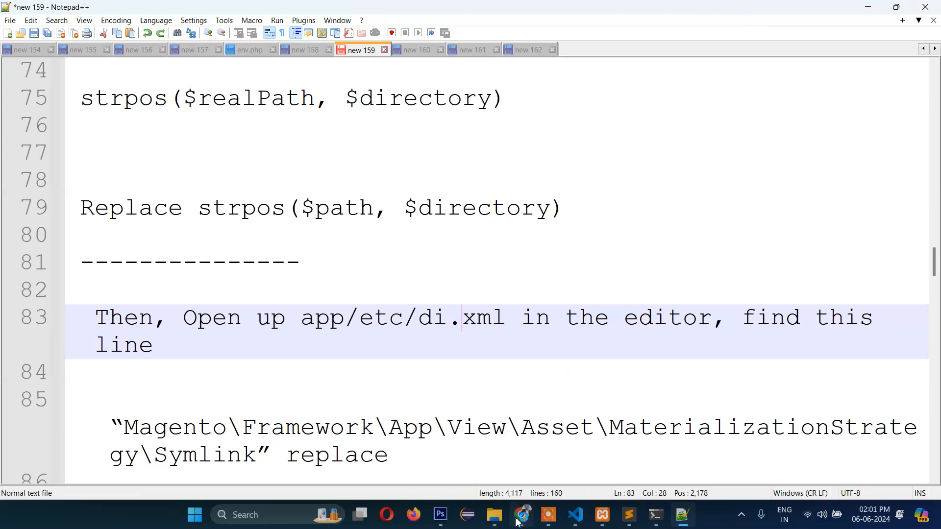
left_click(496, 516)
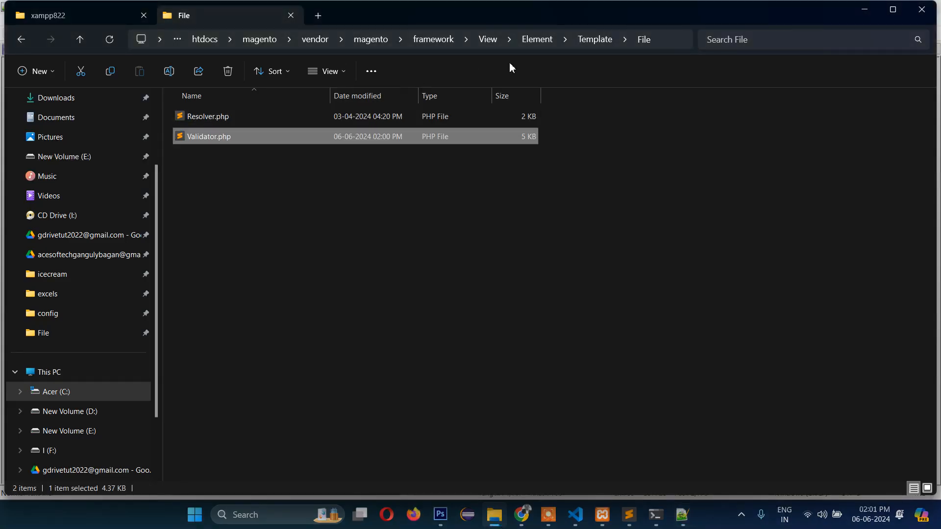
left_click(373, 39)
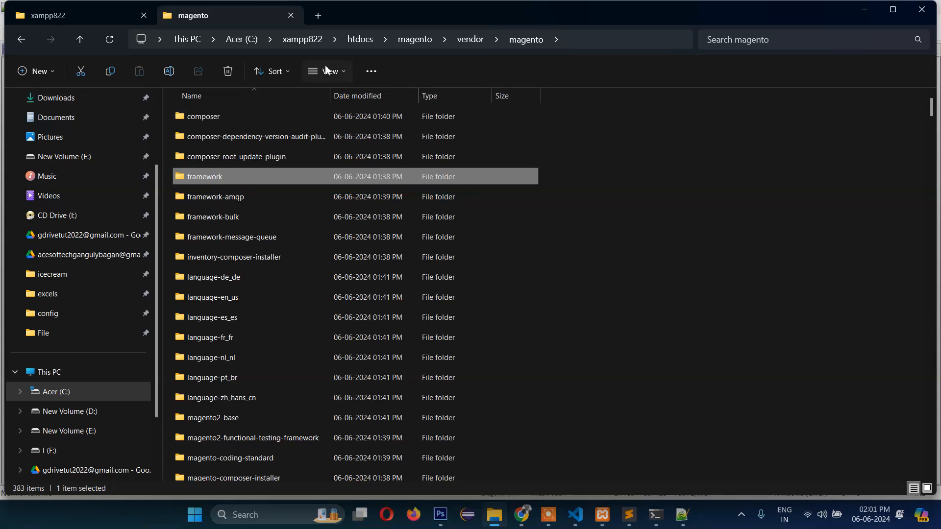
left_click(412, 40)
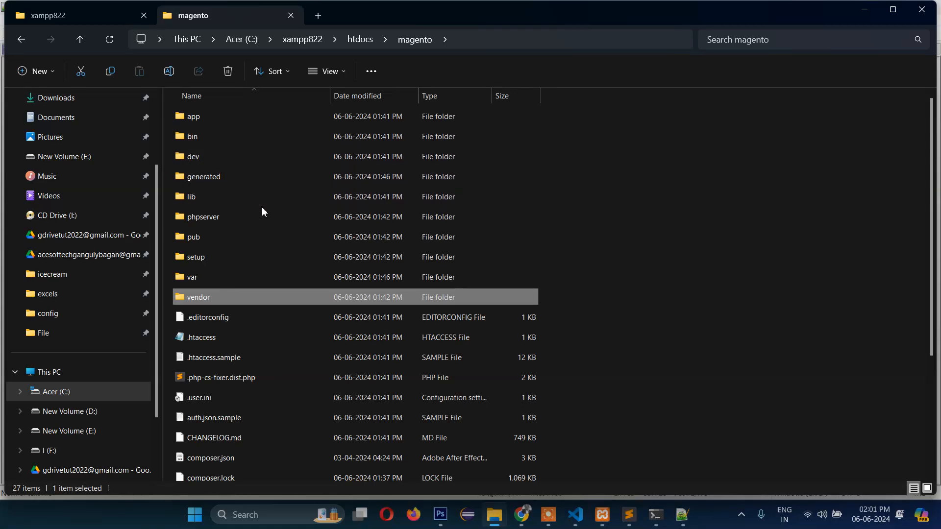
- Go into app\etc and open di.xml with Sublime Text
double_click(201, 117)
double_click(182, 138)
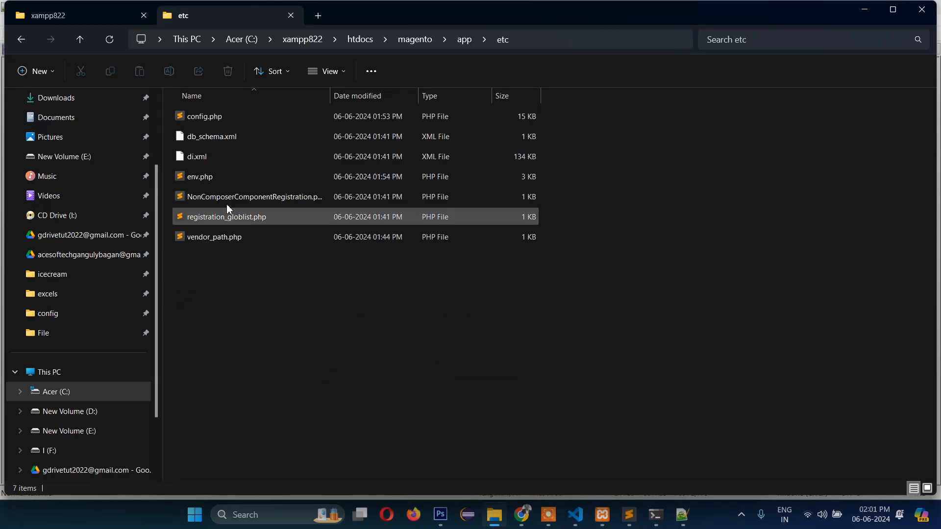
left_click(189, 161)
right_click(187, 163)
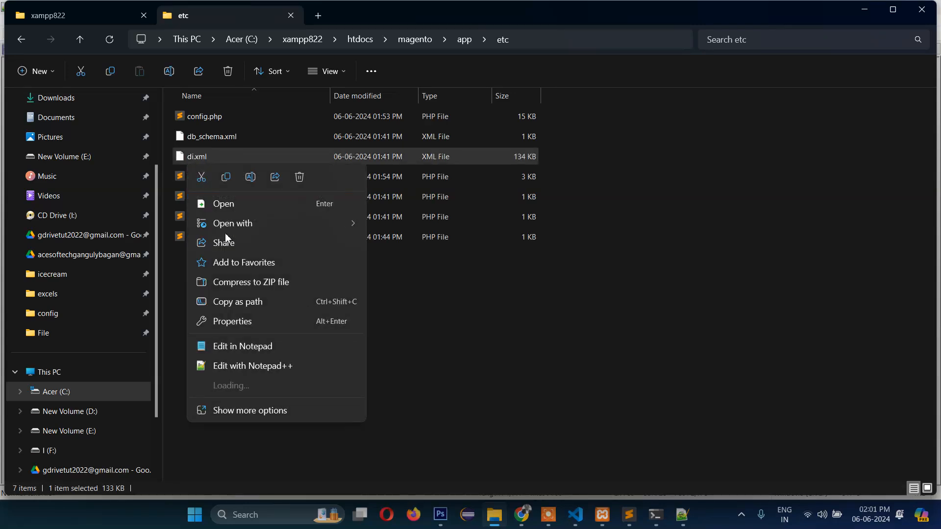
mouse_move(253, 223)
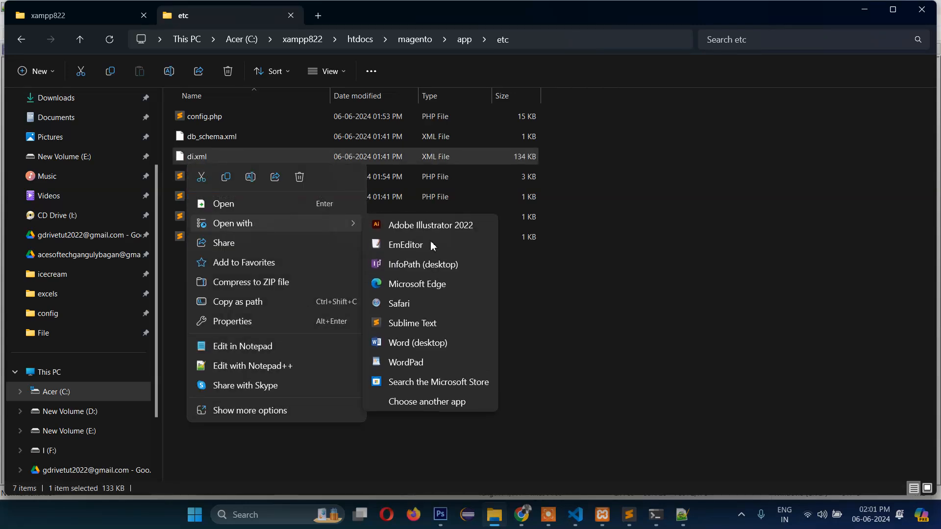
left_click(414, 324)
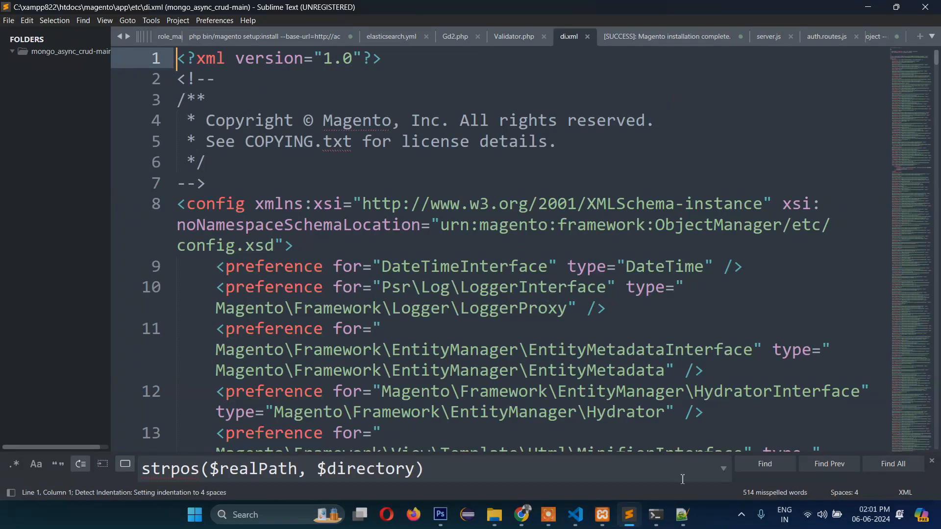
- Copy Symlink from the notes and find it in di.xml
left_click(685, 517)
scroll(635, 380, "down", 2)
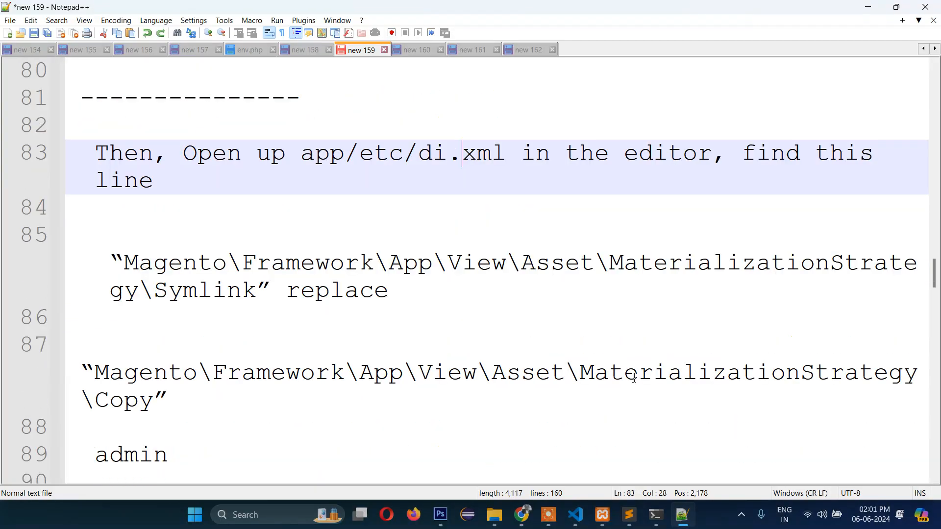
double_click(216, 294)
key("ctrl+c")
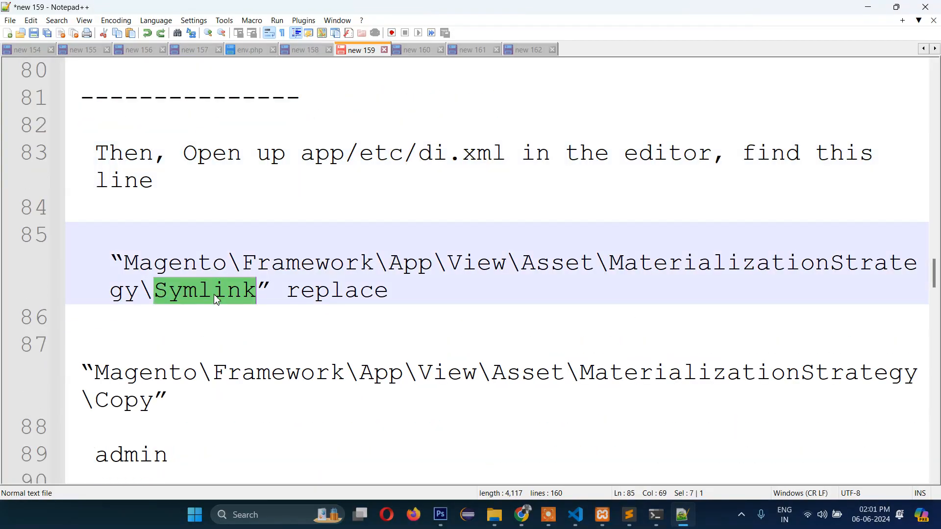
left_click(688, 522)
key("ctrl+f")
key("ctrl+v")
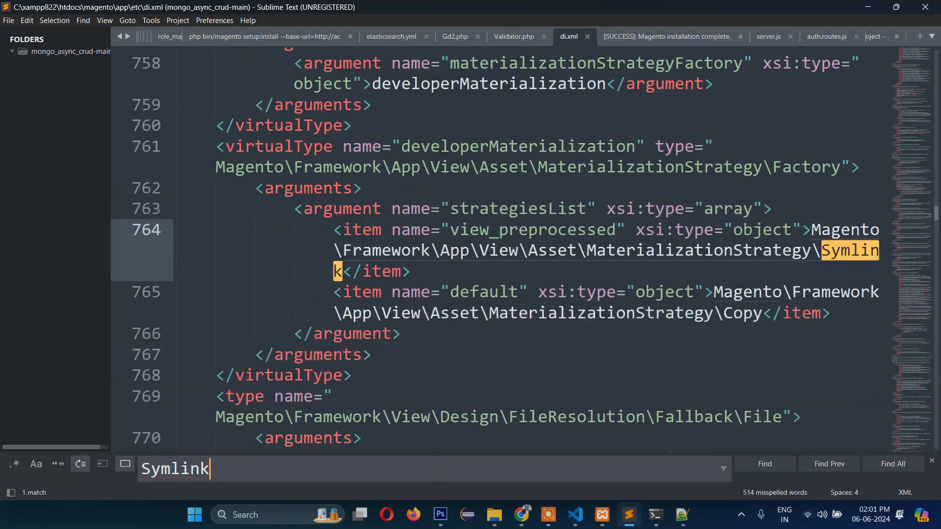
- Replace Symlink with Copy on line 764 and save di.xml
left_click(683, 515)
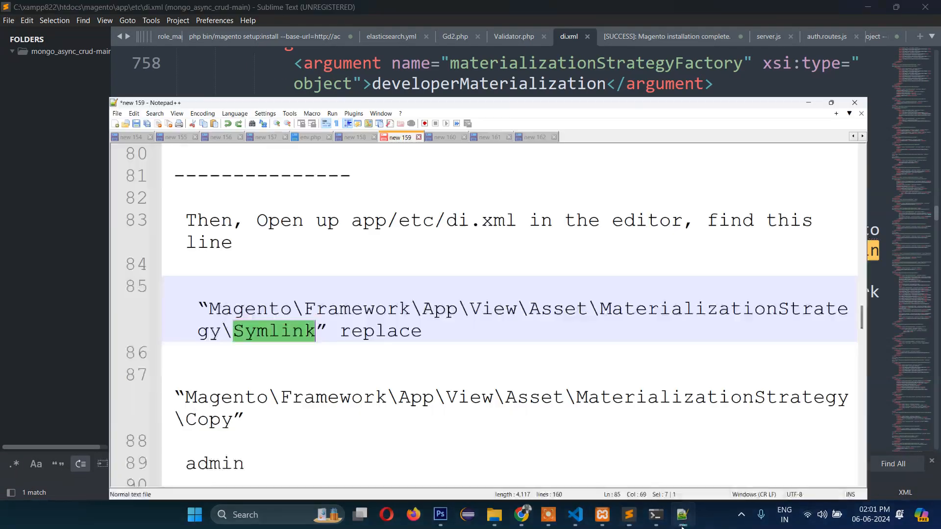
double_click(133, 407)
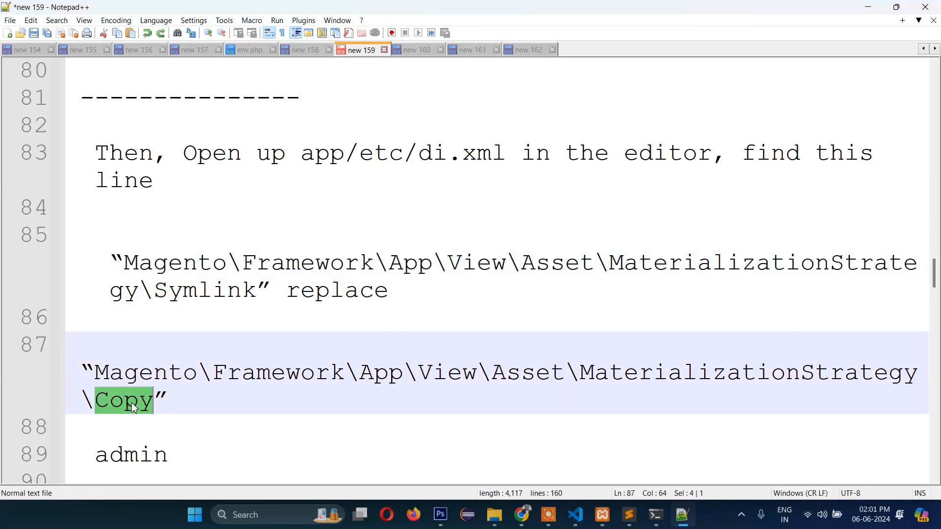
left_click(683, 517)
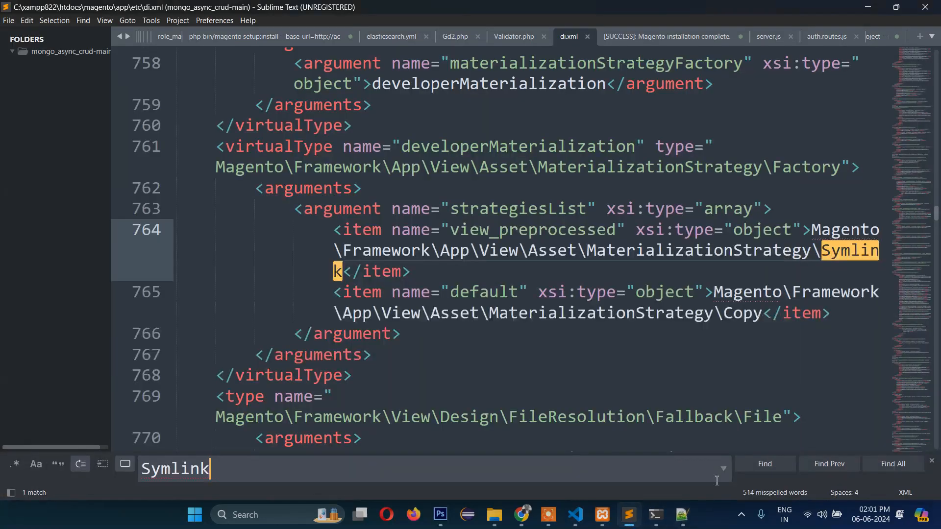
key("ctrl+v")
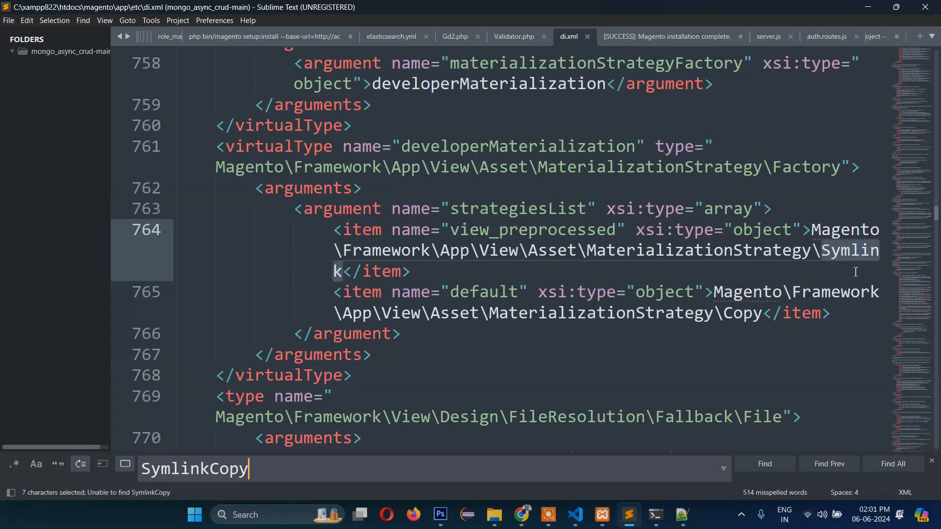
double_click(852, 256)
type("Cop")
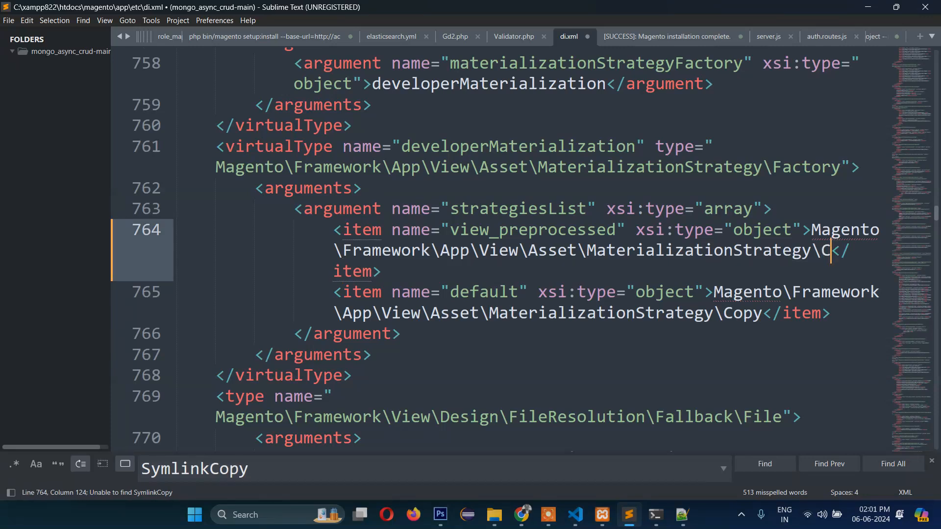
type("y")
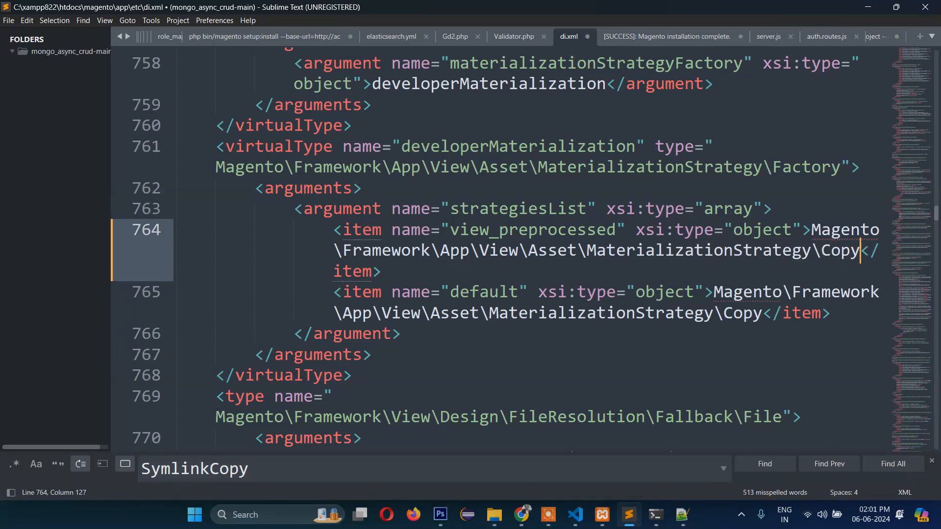
key("ctrl+s")
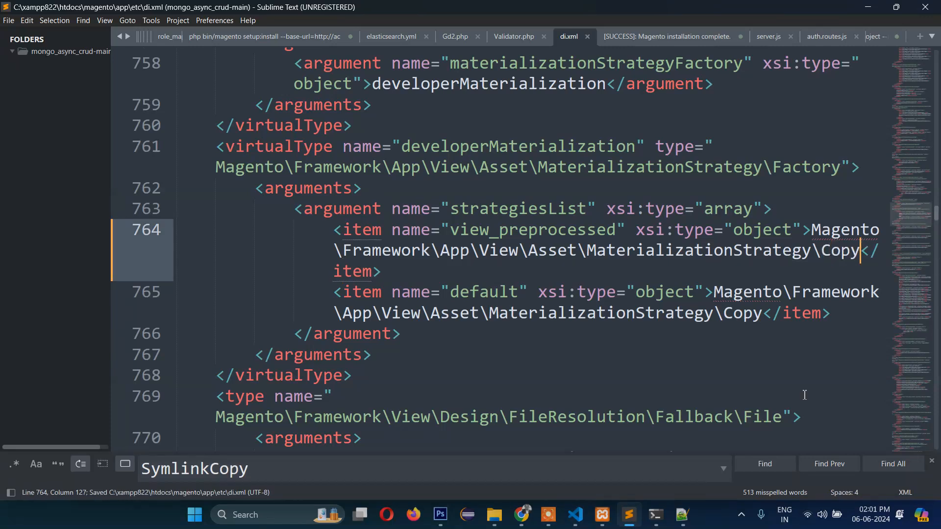
left_click(679, 525)
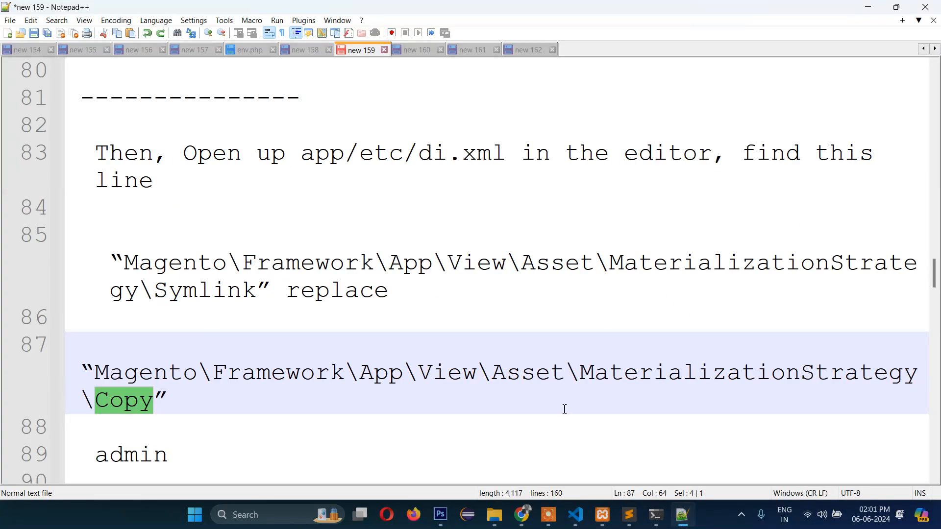
- Cancel the Notepad++ Save As dialog without saving the notes
scroll(551, 391, "down", 2)
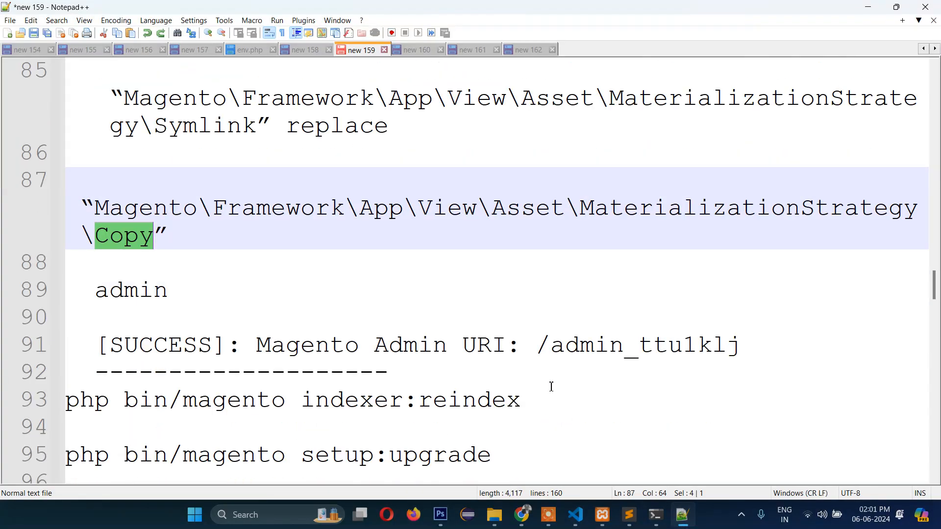
scroll(551, 387, "up", 2)
key("ctrl+s")
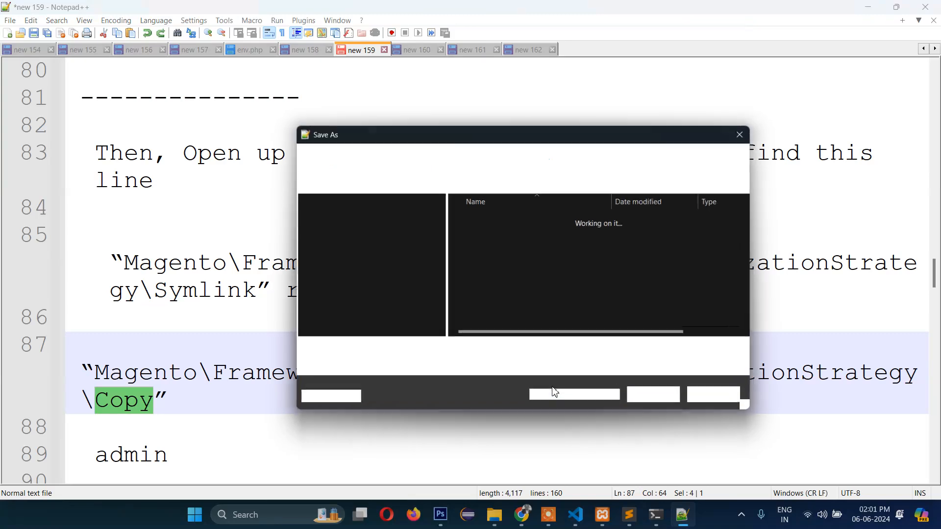
left_click(711, 401)
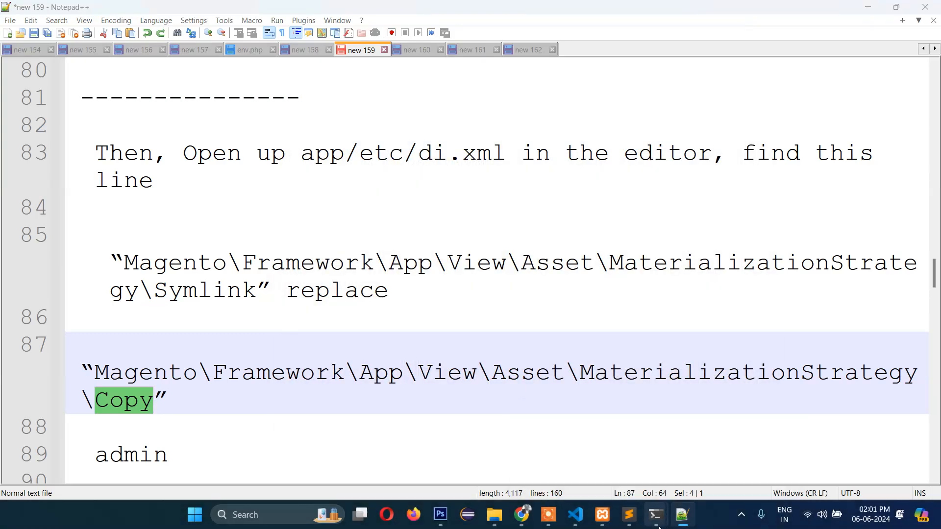
- Rerun php bin/magento setup:install in Command Prompt until the installation completes
mouse_move(656, 515)
left_click(611, 451)
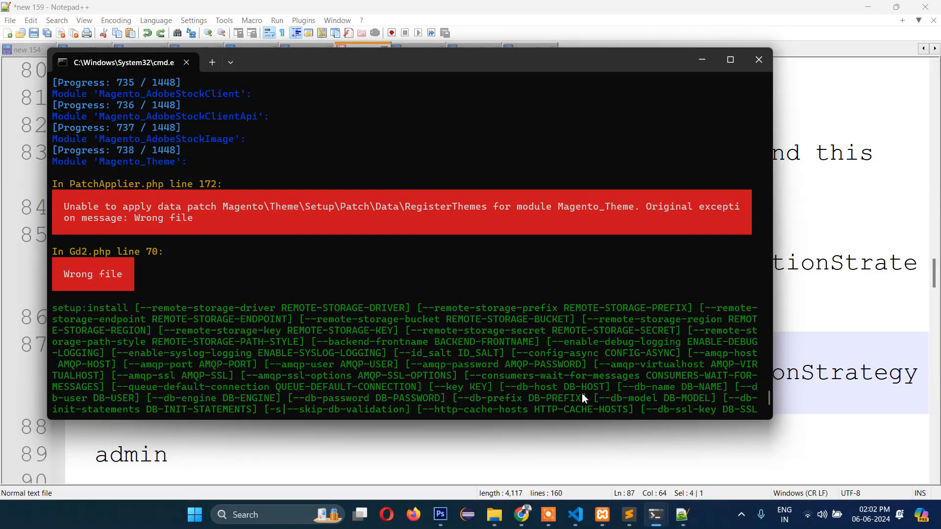
key("ctrl+v")
key("Return")
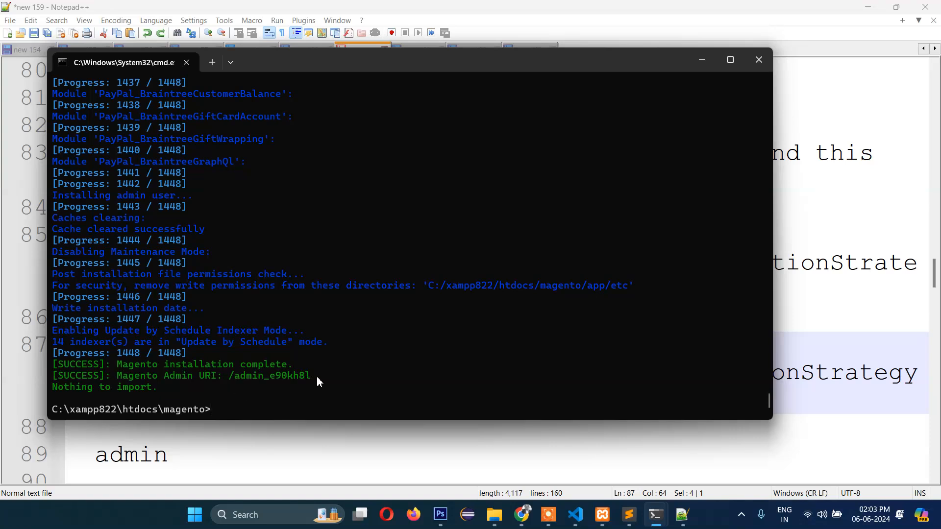
- Load acesoftech.local in Chrome's address bar, then bring up the hosts file in VS Code
left_click(521, 514)
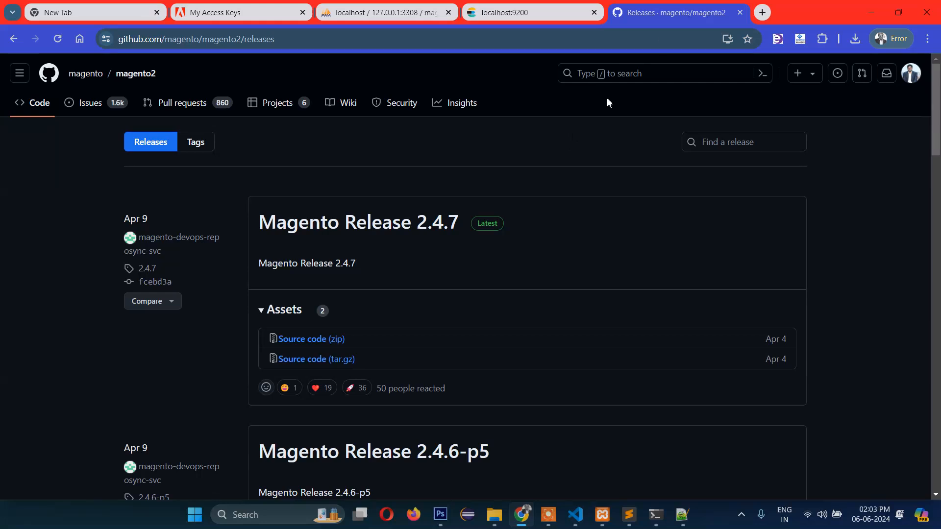
left_click(380, 43)
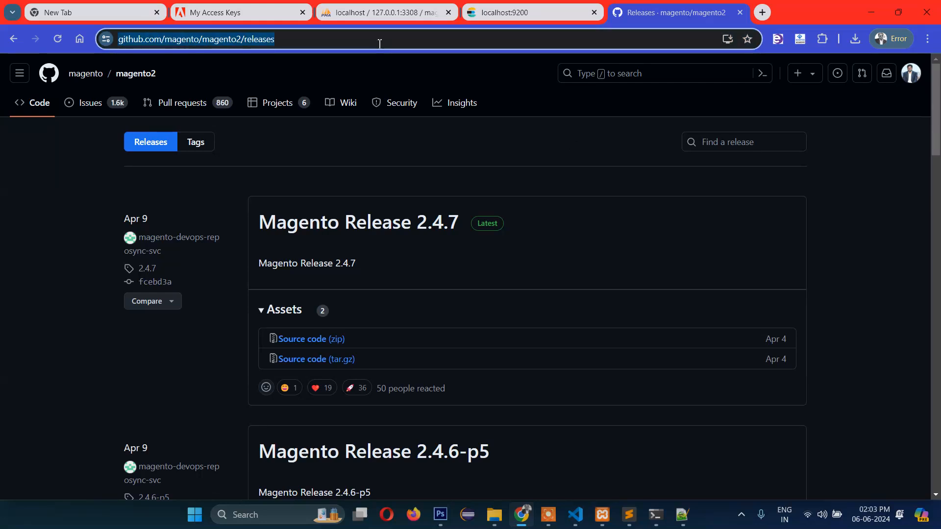
type("lo")
key("BackSpace")
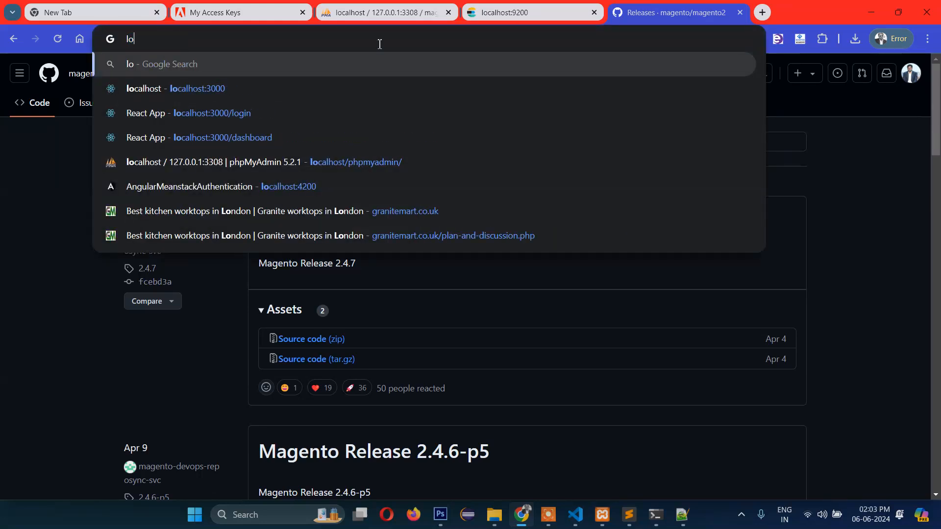
key("BackSpace")
key("BackSpace")
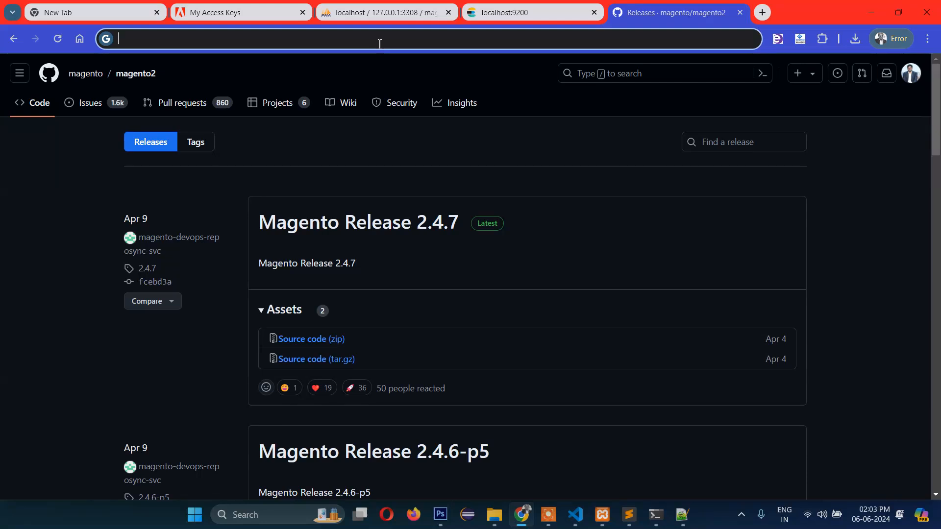
type("lo")
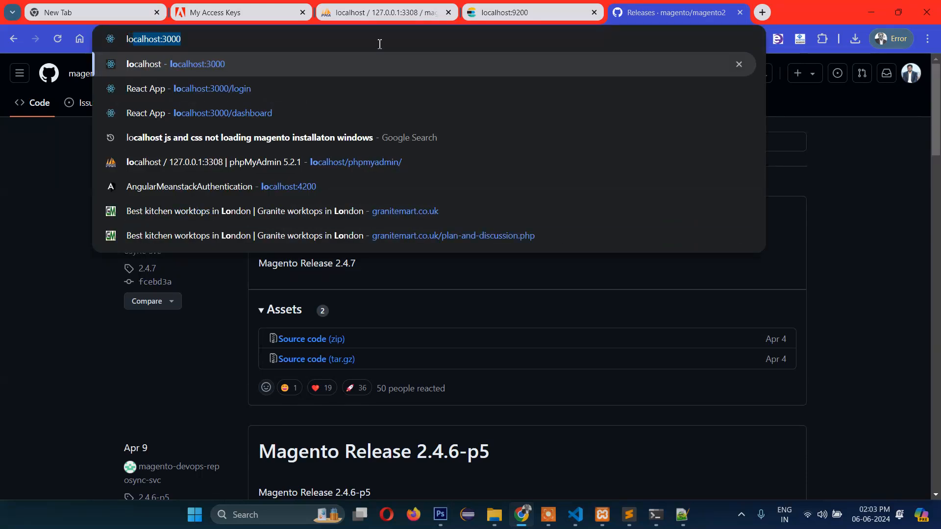
key("BackSpace")
key("BackSpace")
key("BackSpace")
type("acesoftech.com")
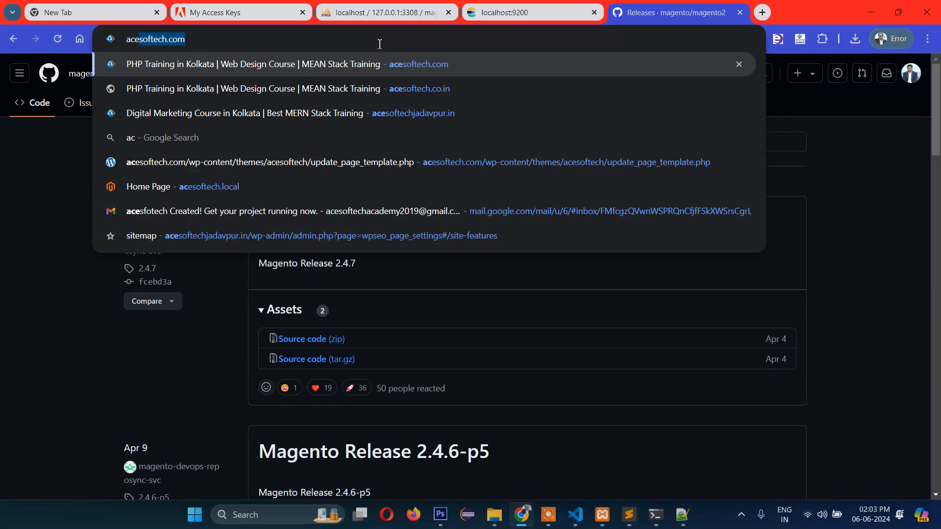
key("BackSpace")
key("BackSpace")
key("BackSpace")
key("BackSpace")
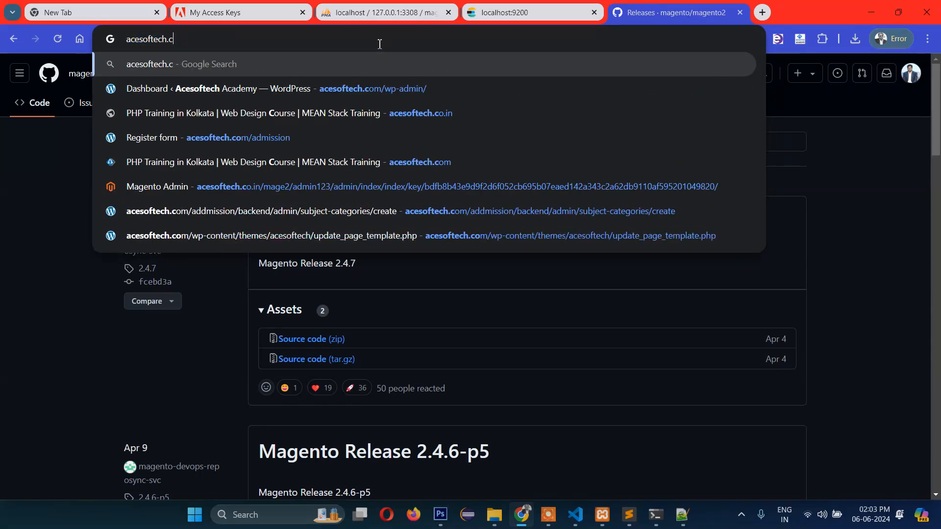
type("lo")
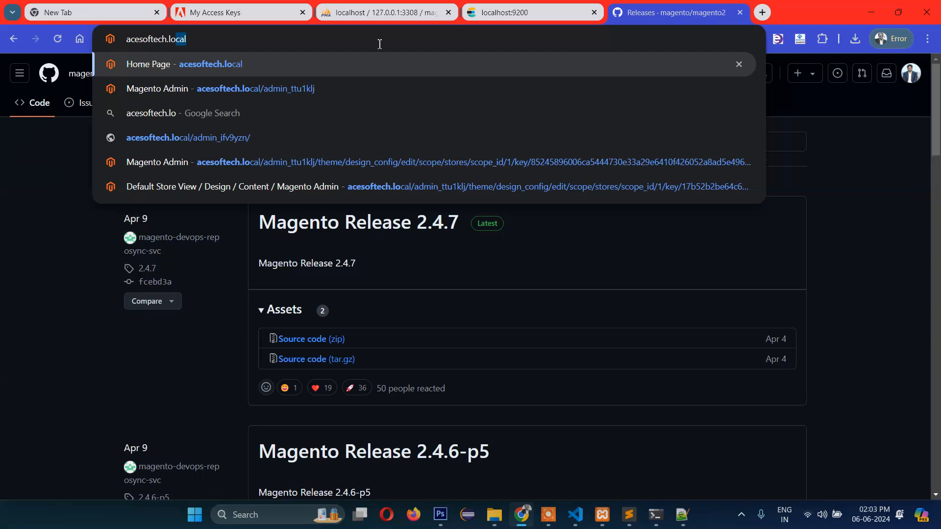
key("Return")
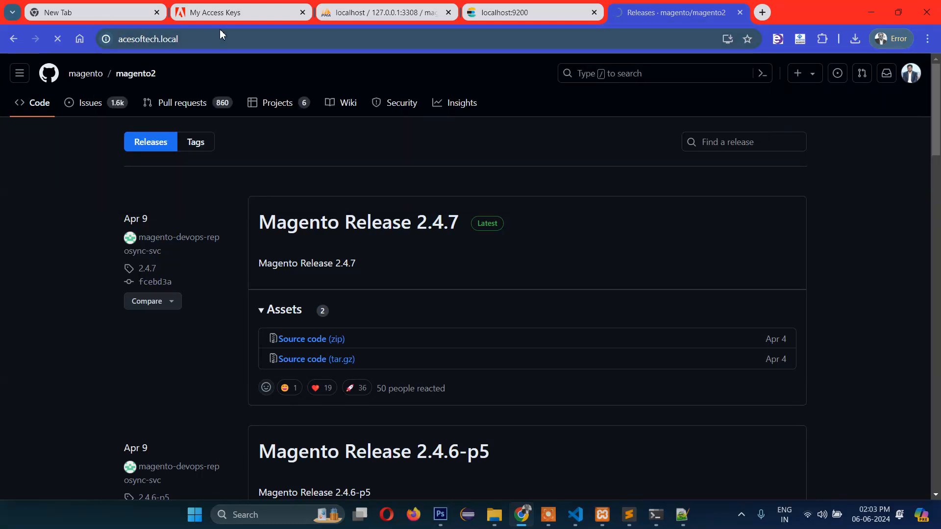
left_click(577, 514)
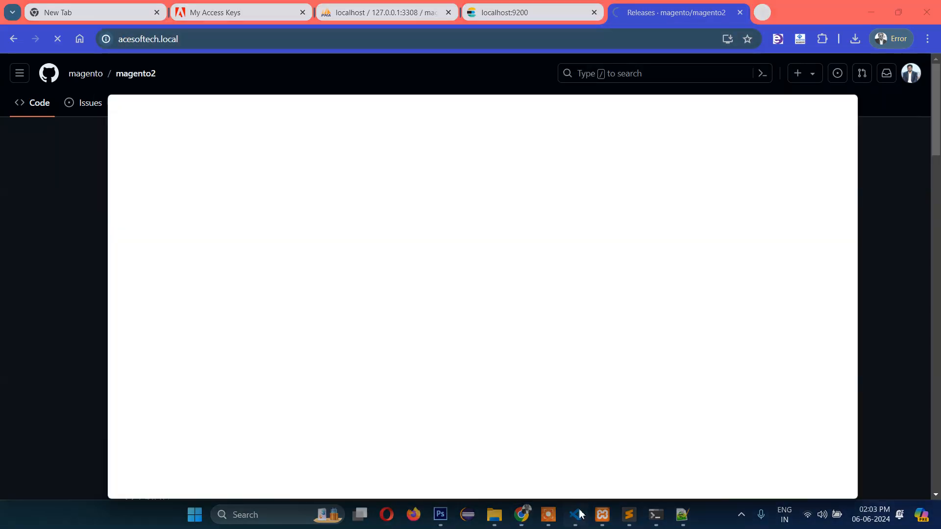
left_click(309, 117)
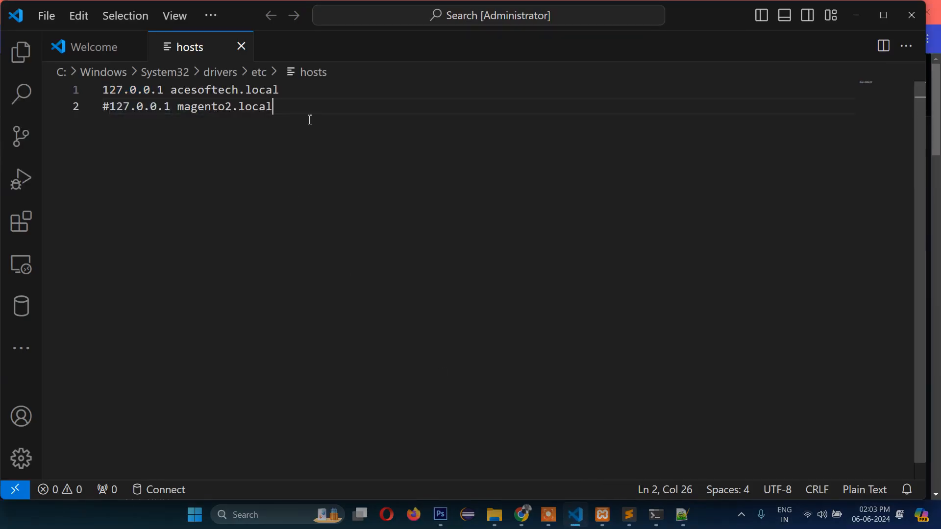
- Select acesoftech.local on hosts file line 1 to confirm its 127.0.0.1 mapping, then return to Chrome
left_click(289, 90)
left_click_drag(172, 90, 282, 91)
key("ctrl+c")
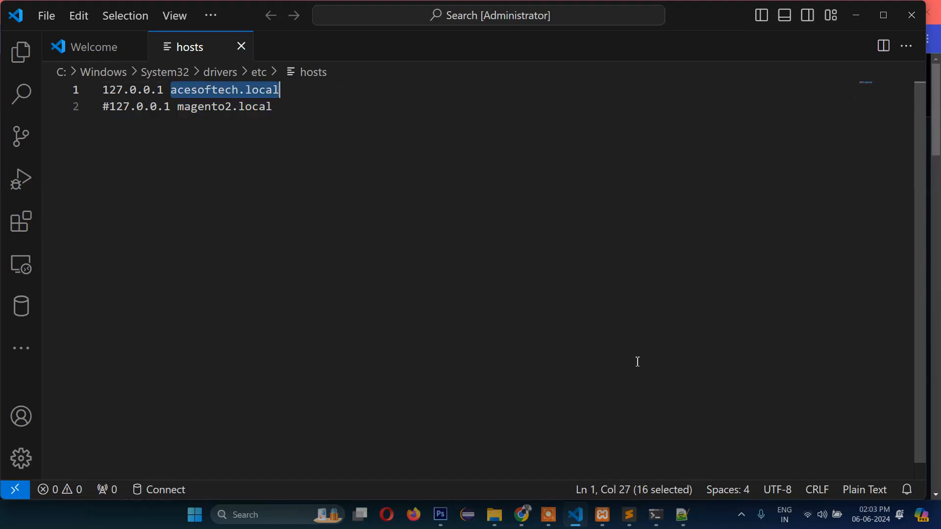
left_click(524, 516)
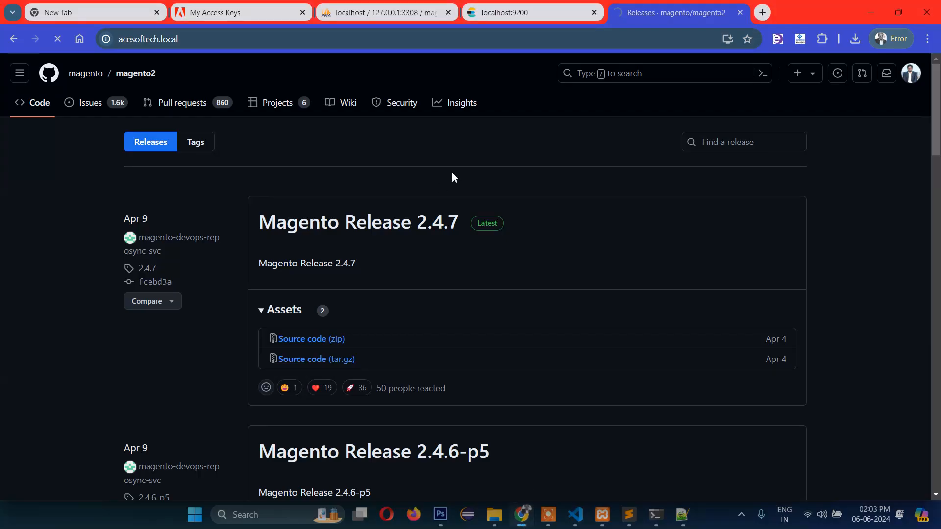
- Open acesoftech.local in a new tab and copy admin path admin_e90kh8l from the install output
left_click(197, 44)
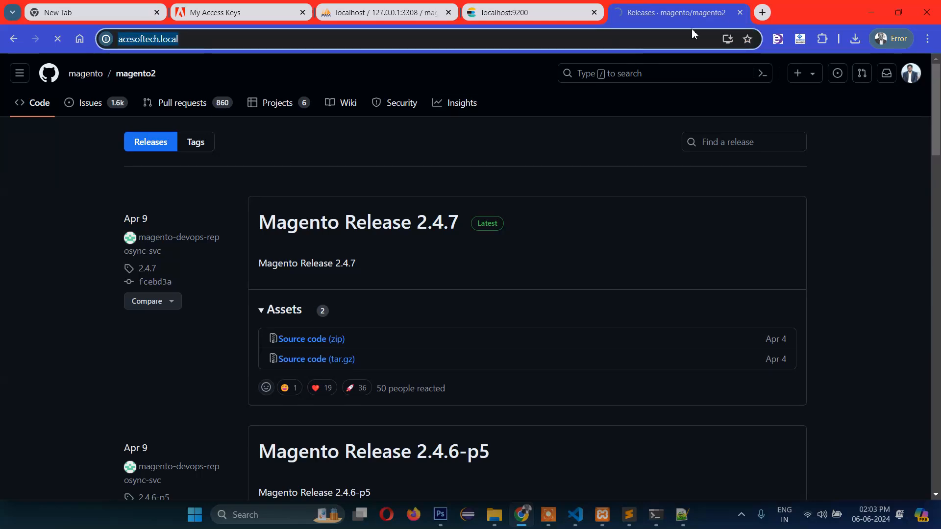
key("ctrl+v")
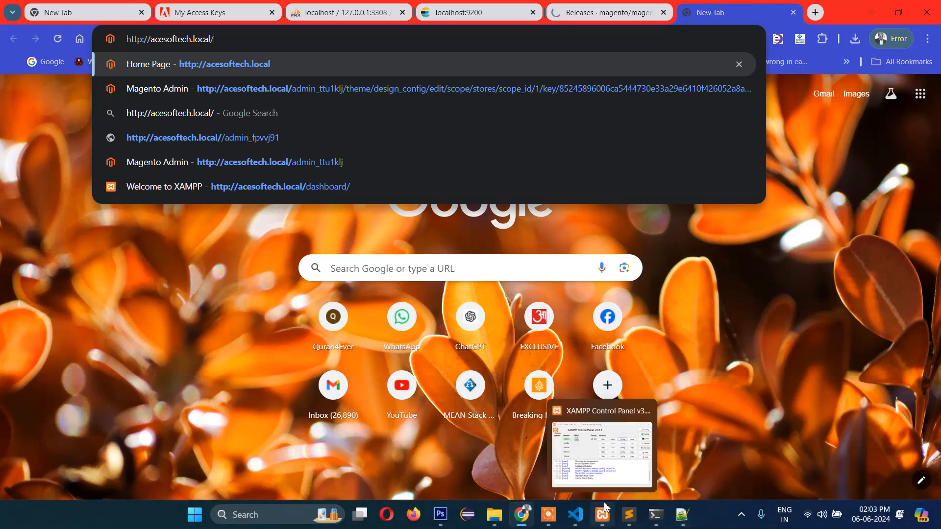
left_click(656, 515)
left_click(646, 466)
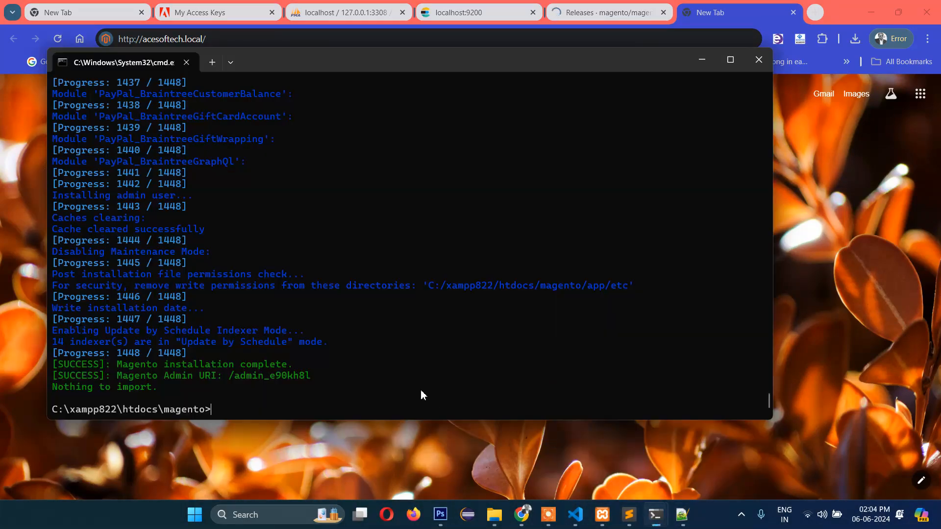
left_click_drag(322, 376, 242, 376)
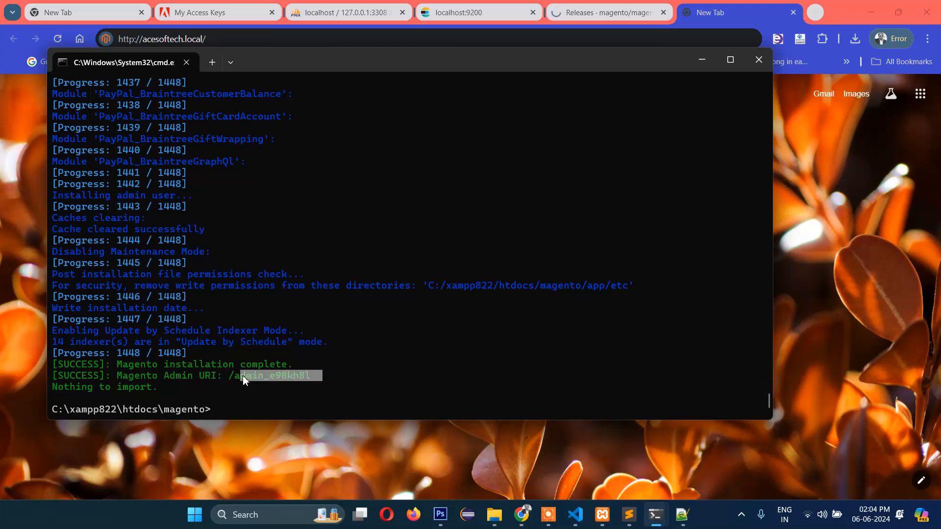
right_click(392, 392)
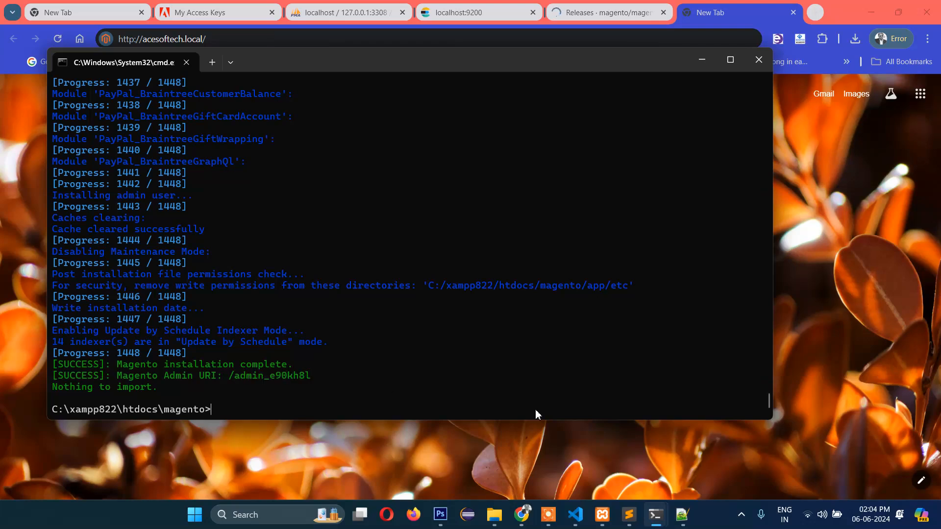
- Replace admin_ttu1klj with admin_e90kh8l on line 91 of the Notepad++ notes
left_click(680, 518)
scroll(432, 422, "down", 2)
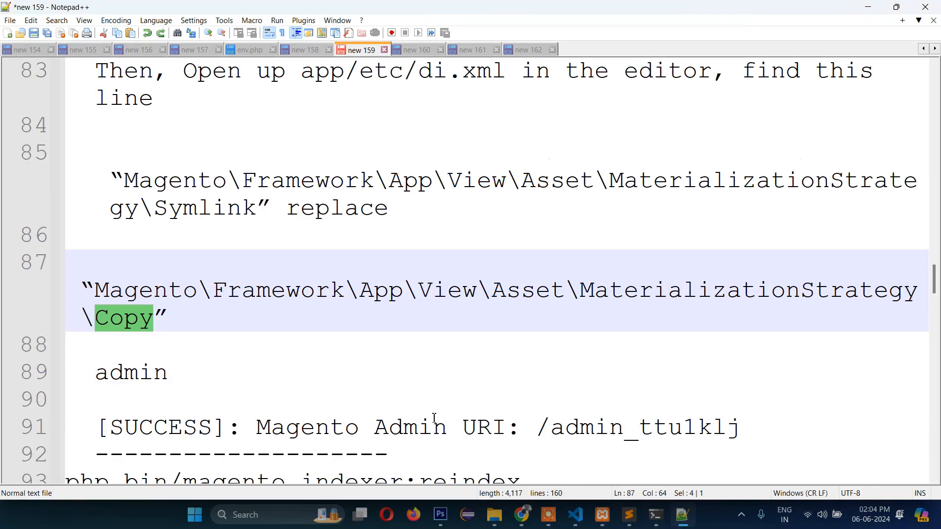
mouse_move(550, 346)
left_mouse_down()
mouse_move(741, 346)
mouse_move(551, 346)
left_mouse_up()
type("admin_e90kh8l")
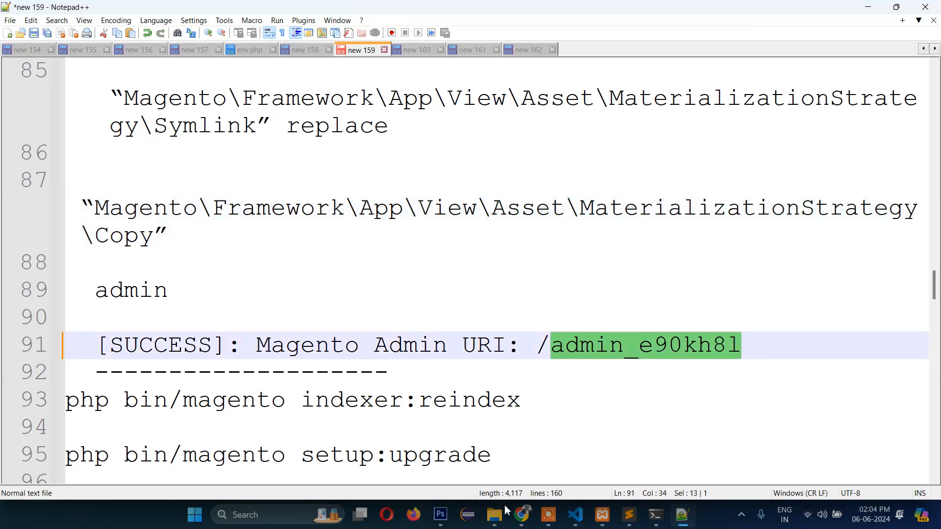
left_click(521, 515)
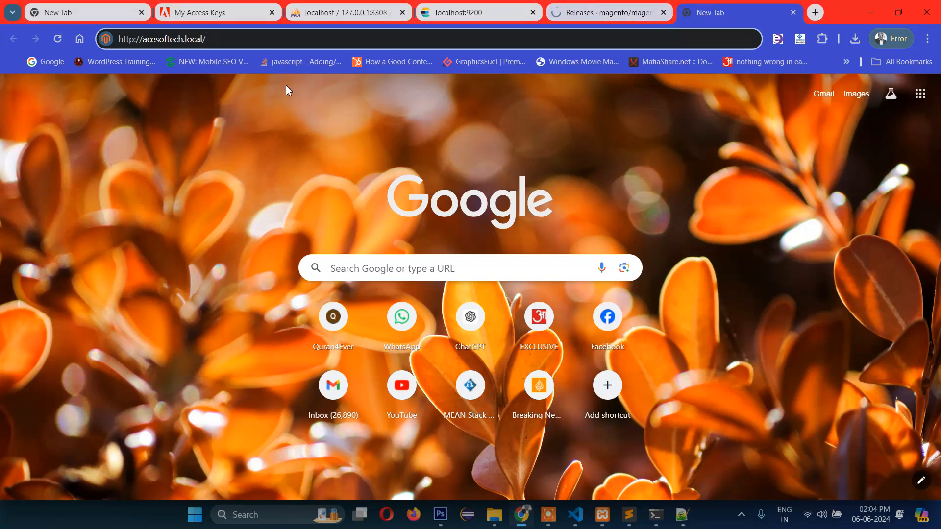
- Load the admin sign-in page at acesoftech.local/admin_e90kh8l, then view the unstyled storefront Home Page
type("admin_e90kh8l")
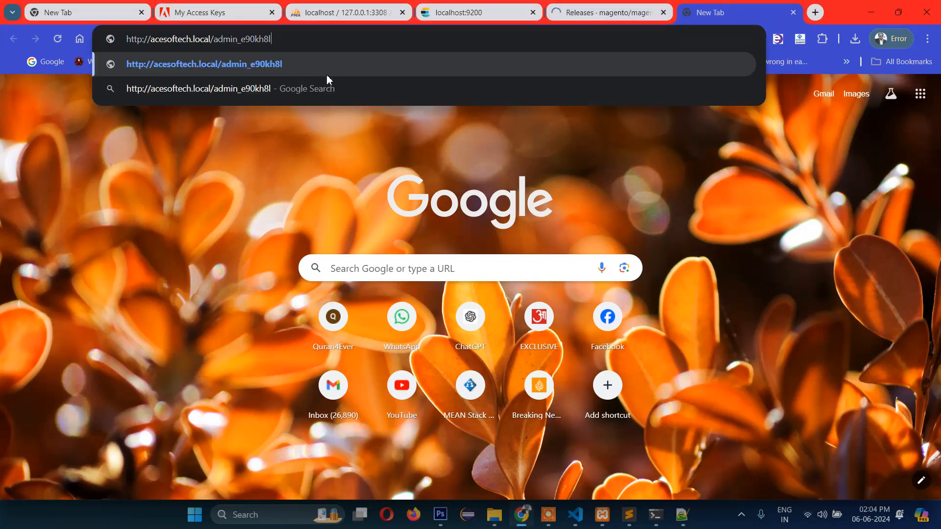
key("Return")
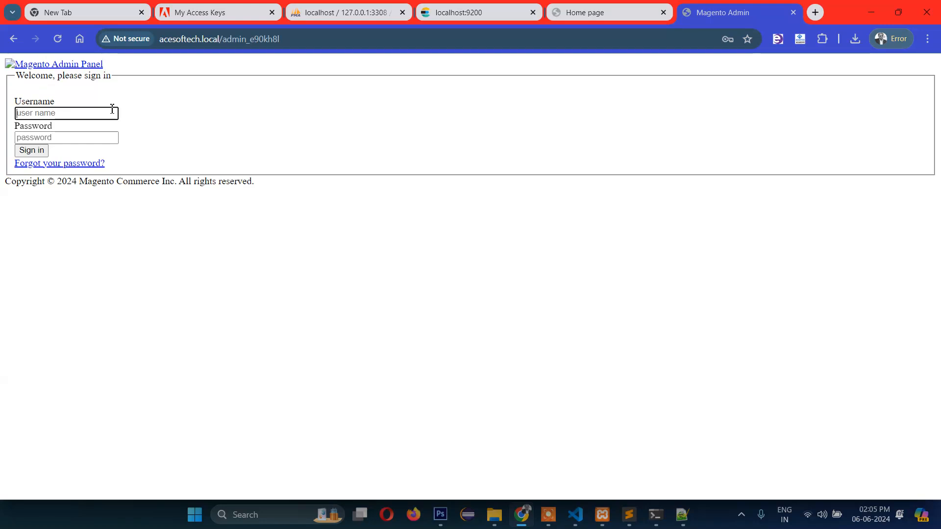
left_click(576, 18)
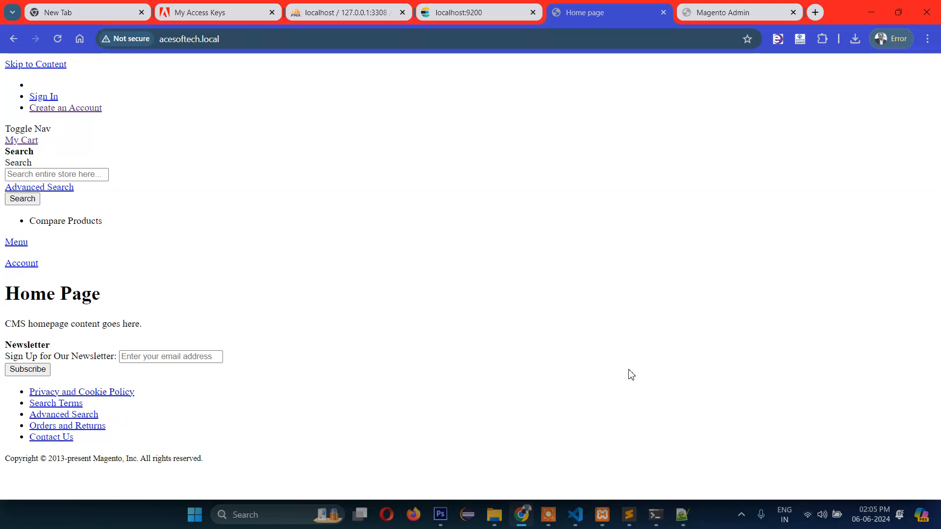
- Copy php bin/magento indexer:reindex from notes line 93 and run it in Command Prompt
left_click(682, 515)
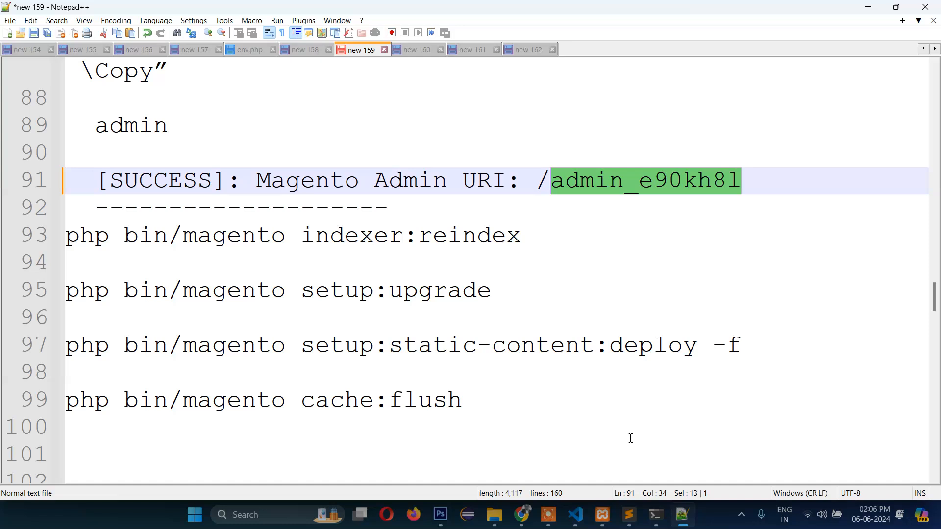
left_click(500, 263)
left_click_drag(532, 235, 71, 241)
key("ctrl+c")
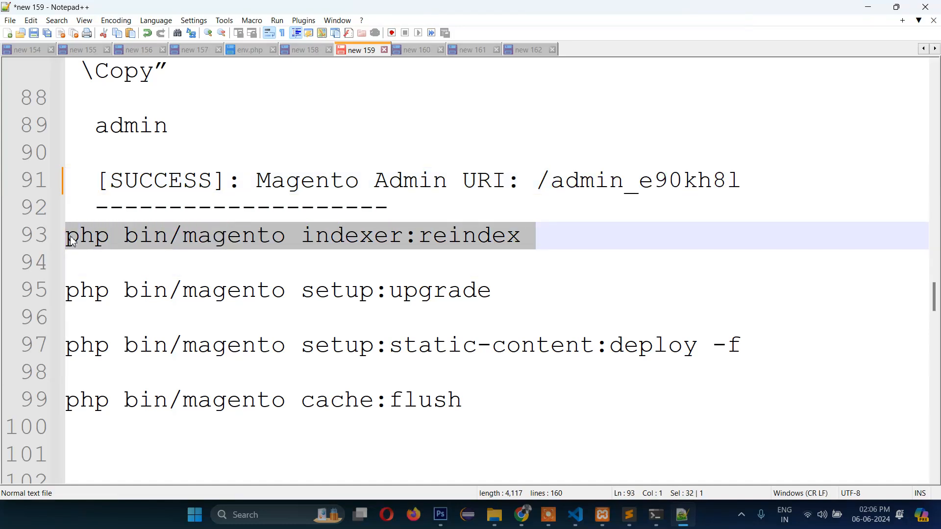
mouse_move(656, 515)
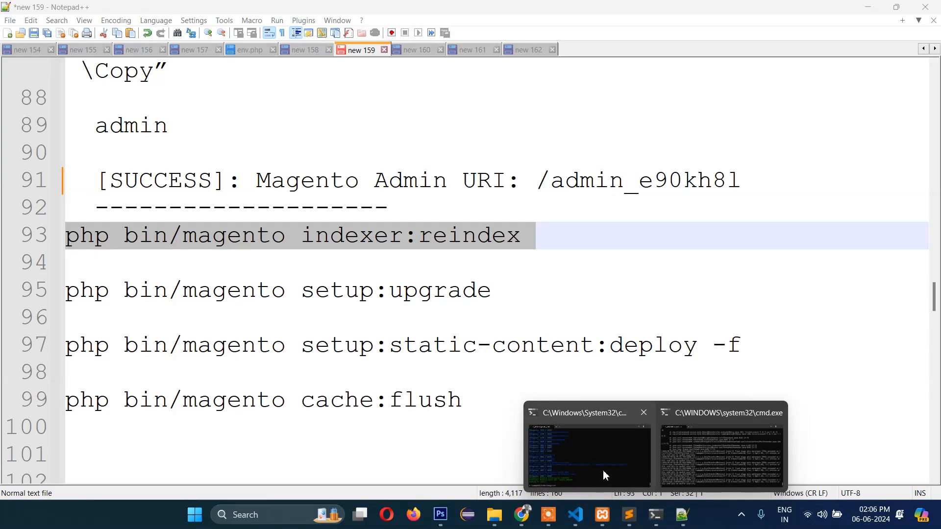
left_click(605, 475)
right_click(368, 413)
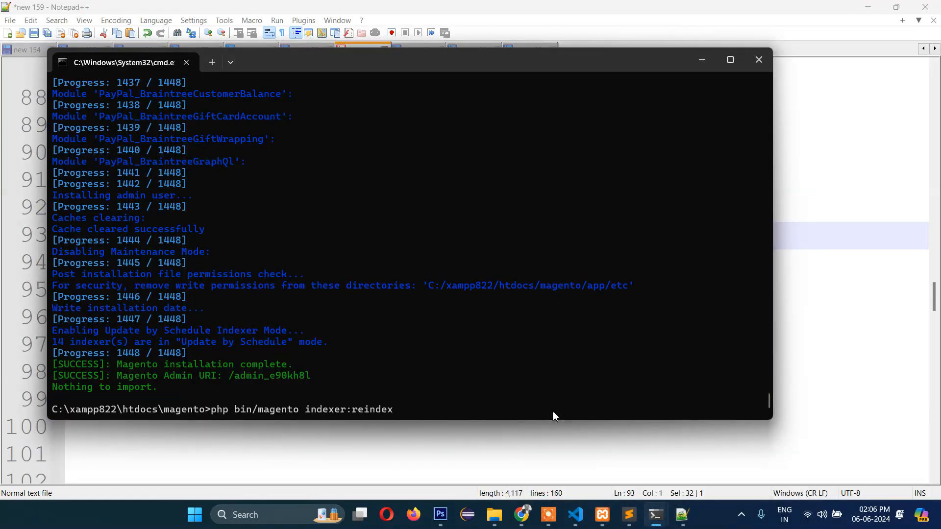
key("Return")
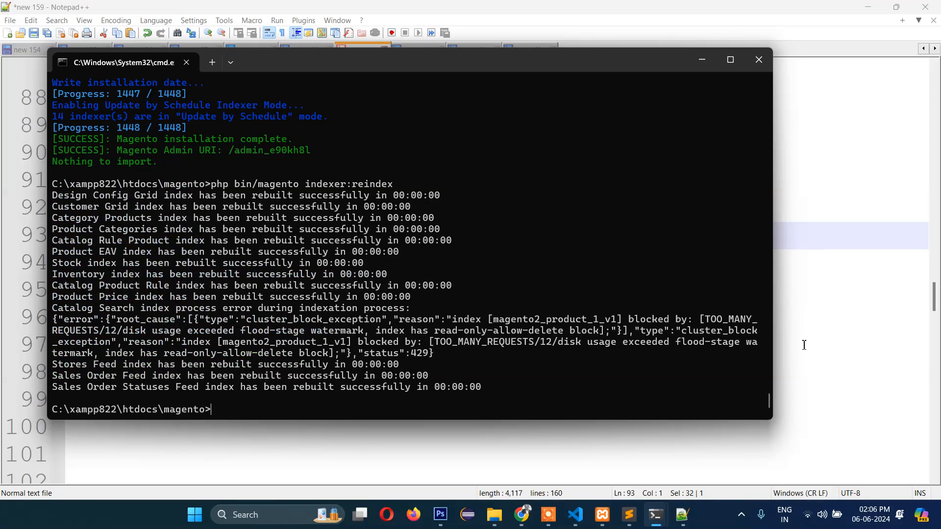
- Run php bin/magento setup:upgrade from notes line 95 in Command Prompt until it finishes
left_click(804, 346)
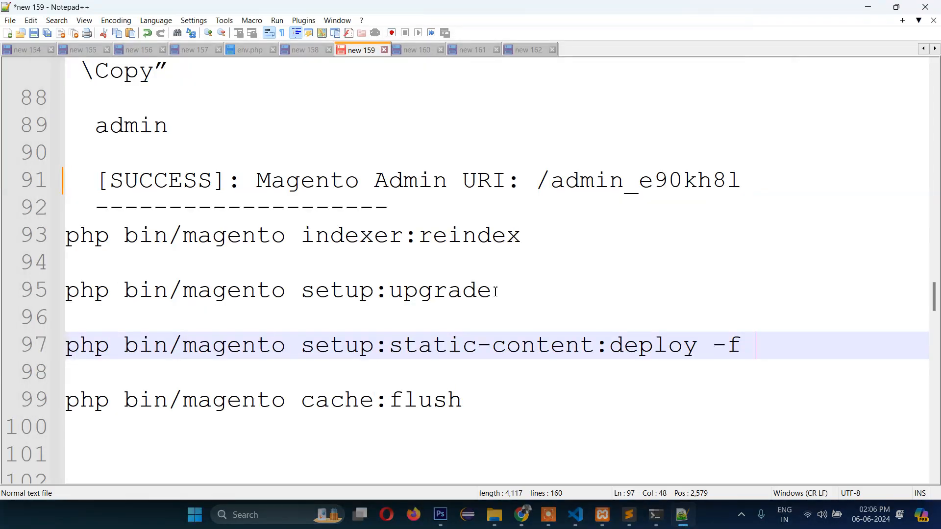
left_click_drag(492, 291, 65, 289)
key("ctrl+c")
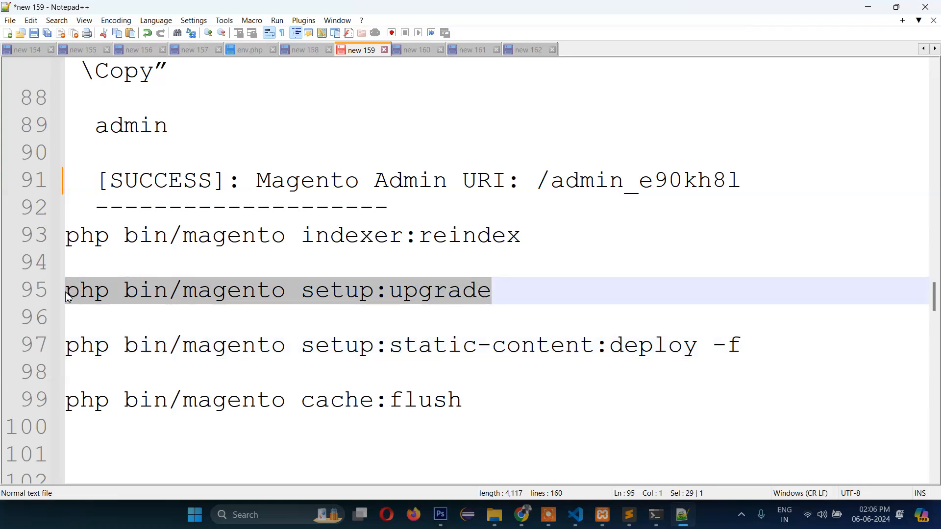
mouse_move(656, 515)
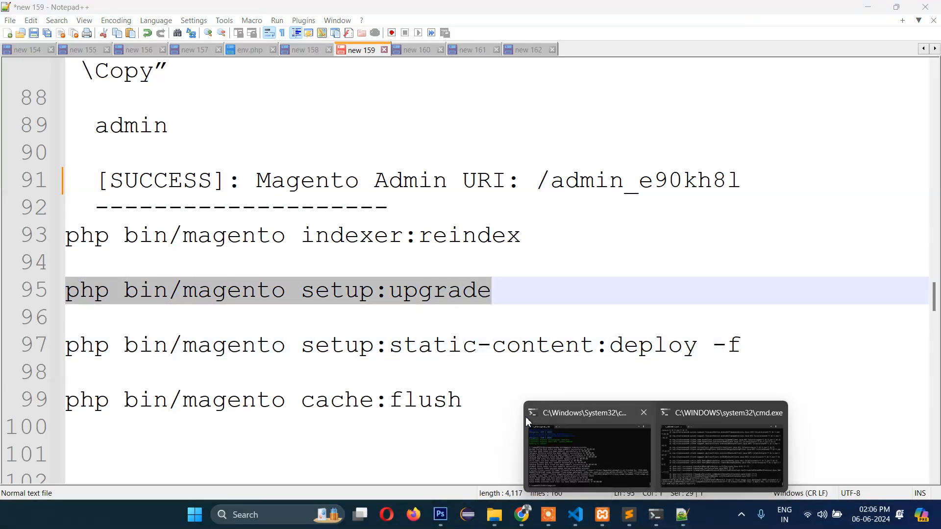
left_click(595, 443)
right_click(356, 410)
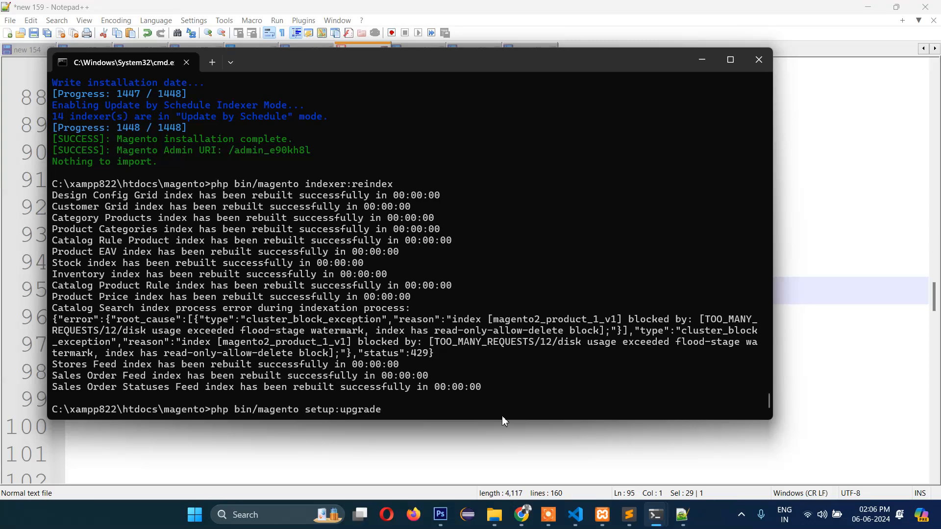
key("Return")
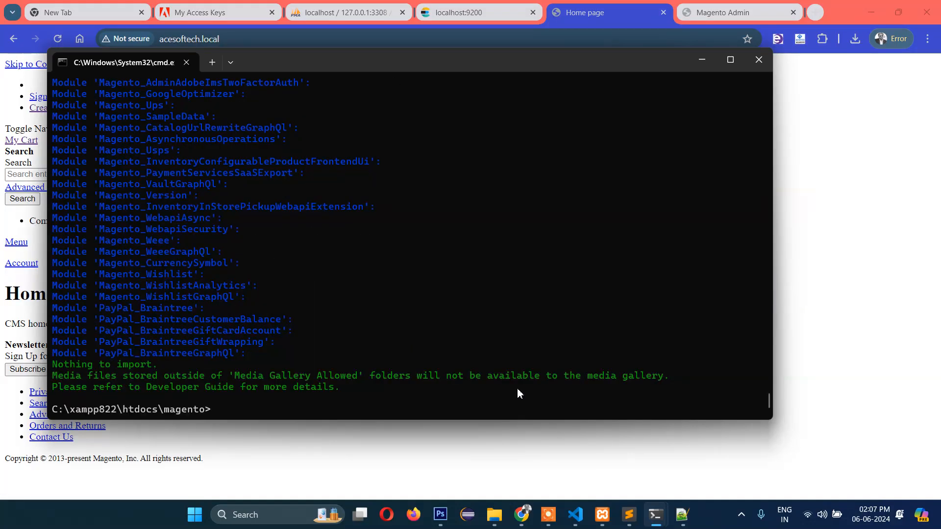
left_click(824, 313)
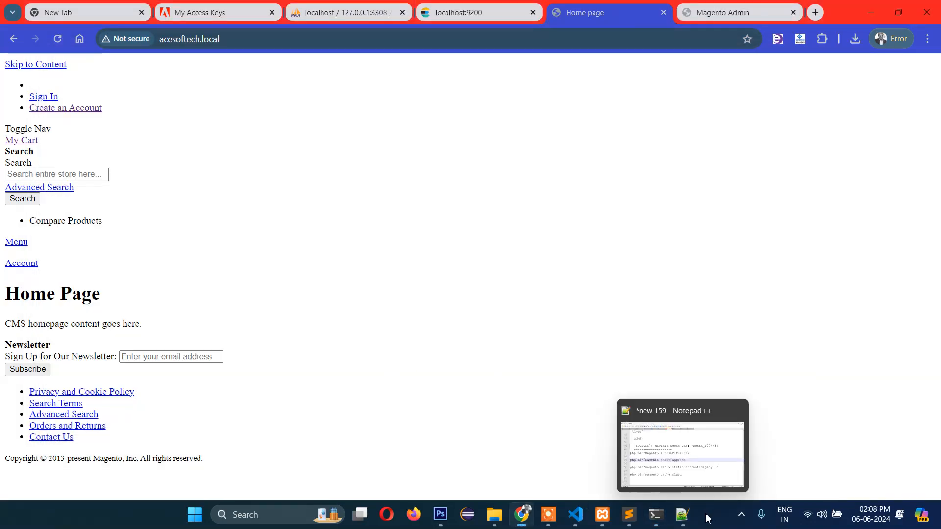
left_click(687, 524)
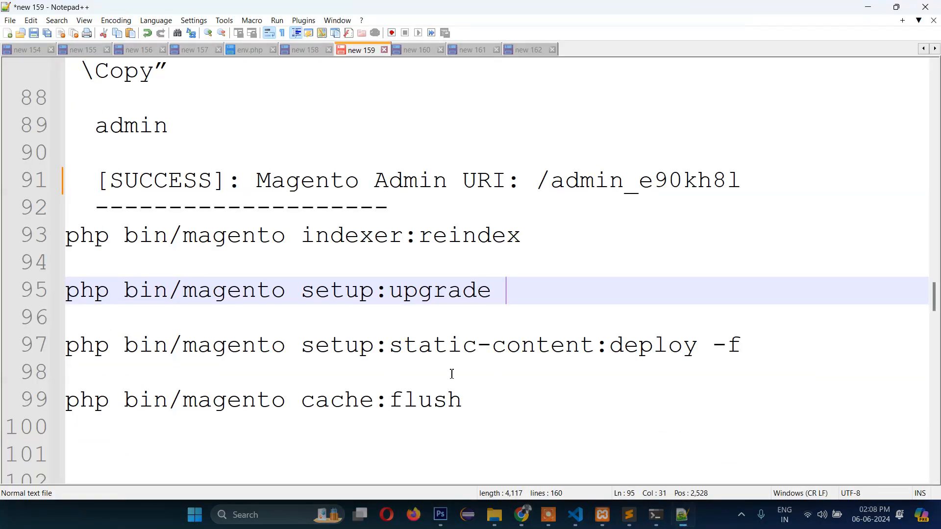
- Run setup:static-content:deploy -f from notes line 97, deploying blank, backend and luma themes
left_click(66, 354)
left_click(583, 370)
left_click_drag(746, 346, 69, 351)
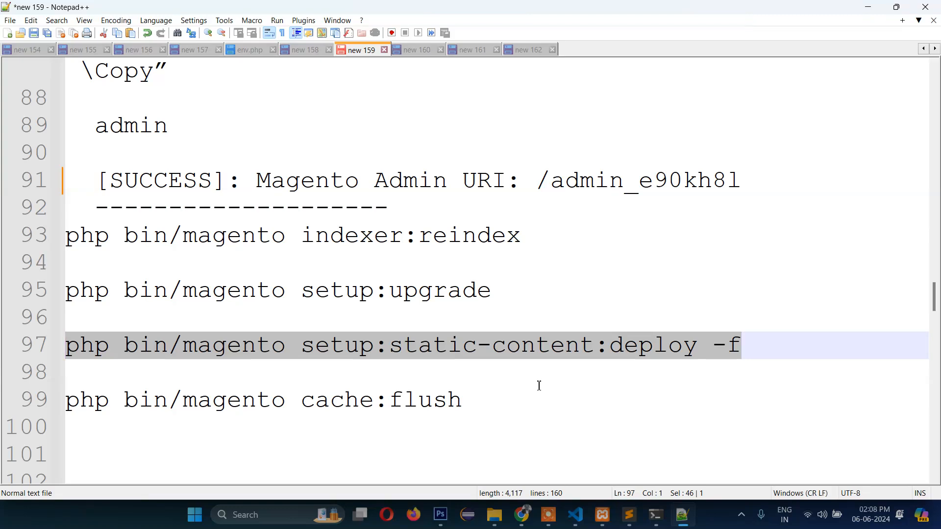
left_click(833, 361)
left_click_drag(744, 349, 37, 346)
key("ctrl+c")
mouse_move(656, 515)
left_click(617, 466)
right_click(433, 414)
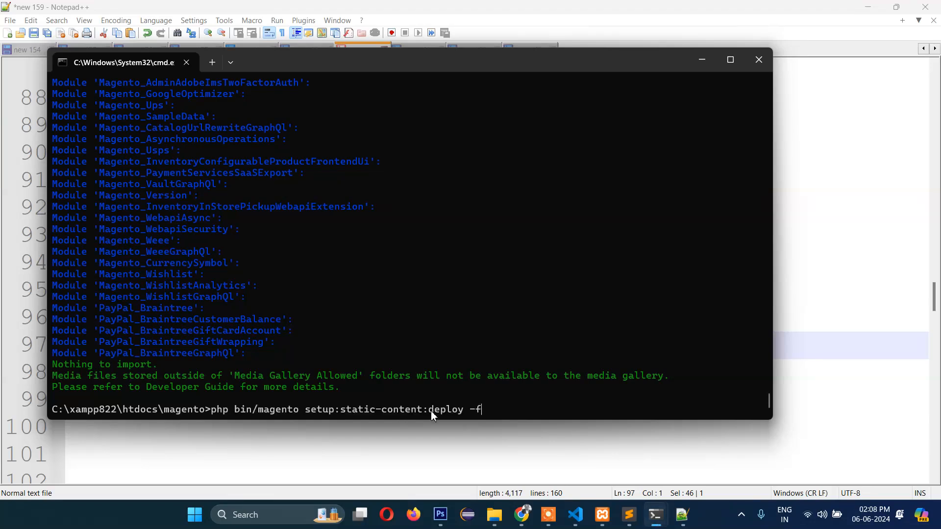
key("Return")
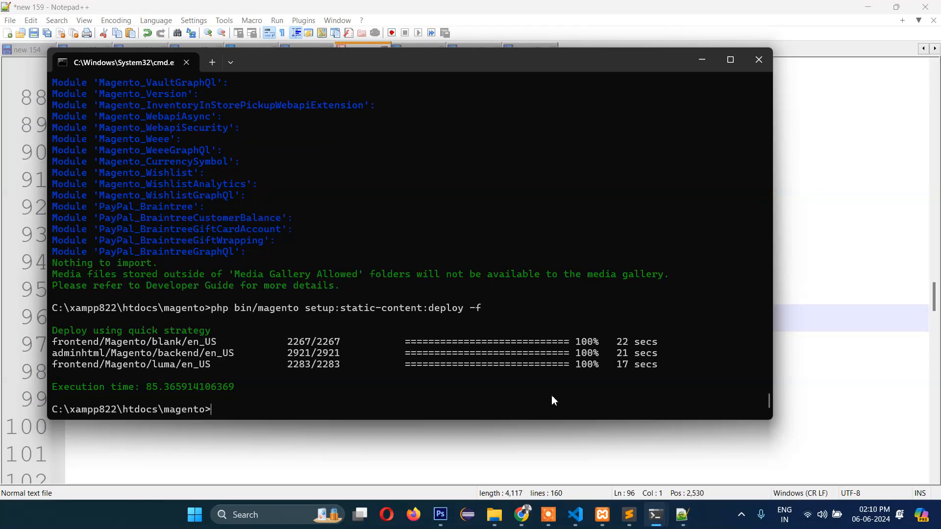
left_click(824, 337)
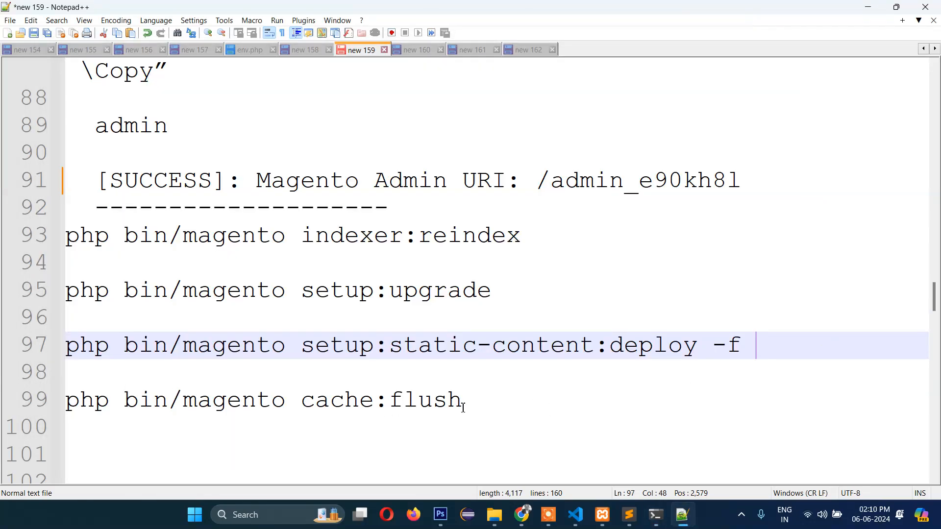
- Run php bin/magento cache:flush from notes line 99 in Command Prompt
left_click_drag(463, 405, 66, 406)
key("ctrl+c")
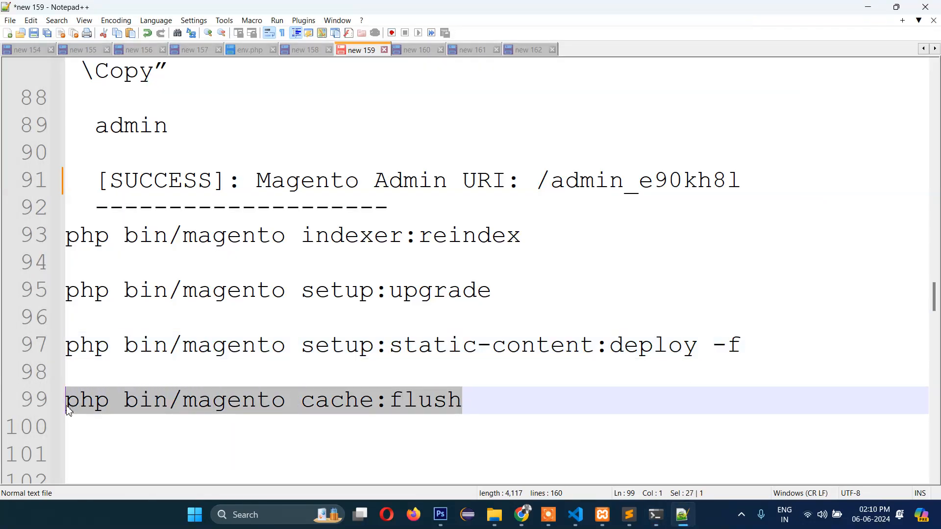
mouse_move(656, 514)
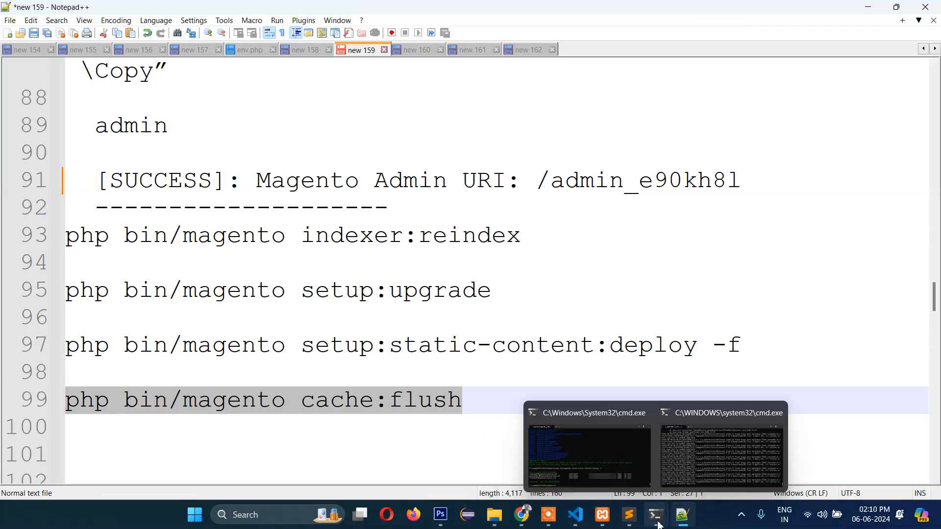
left_click(548, 449)
key("ctrl+v")
key("Return")
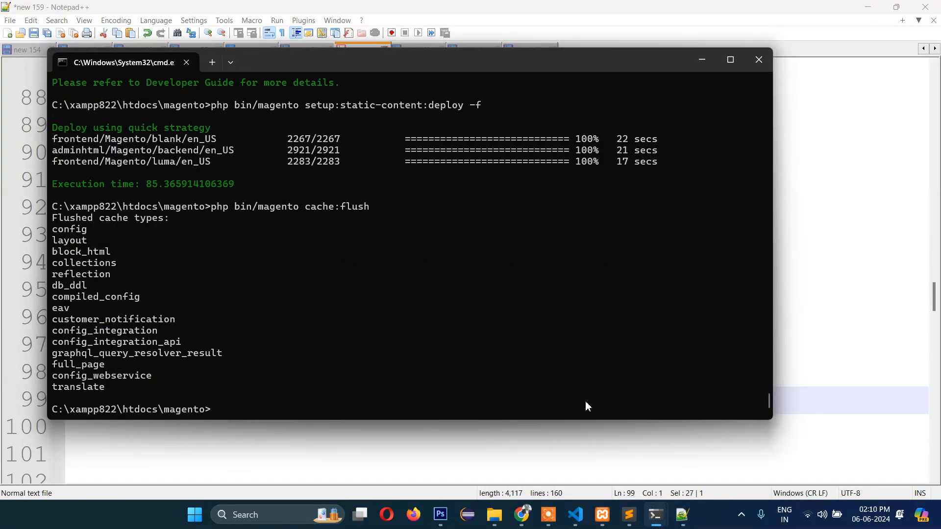
- Reload the storefront Home Page and admin sign-in tabs to see the Luma styling applied
mouse_move(523, 505)
left_click(515, 446)
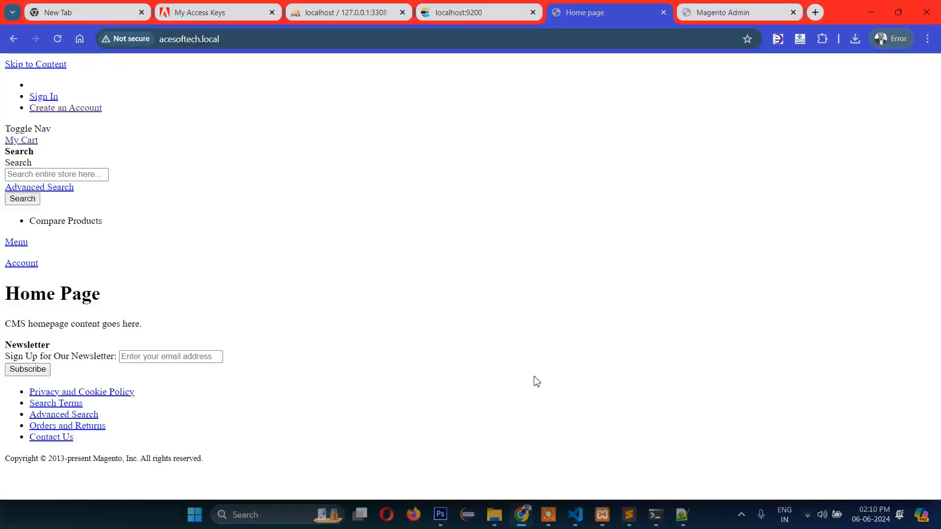
left_click(58, 39)
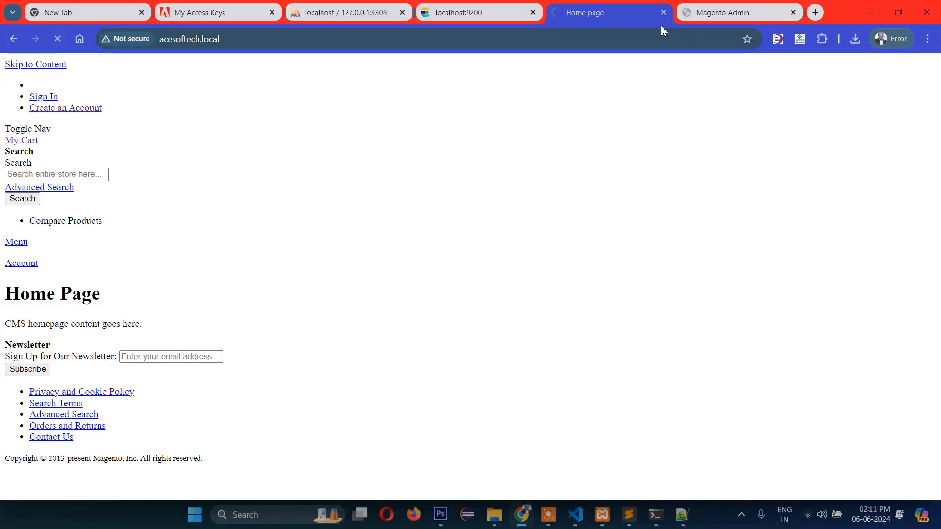
left_click(686, 19)
left_click(58, 39)
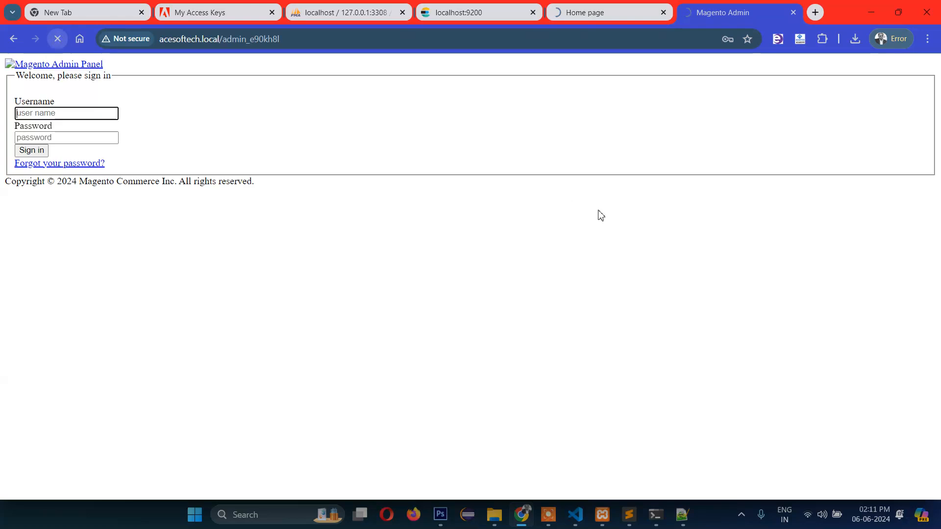
key("ctrl+Page_Up")
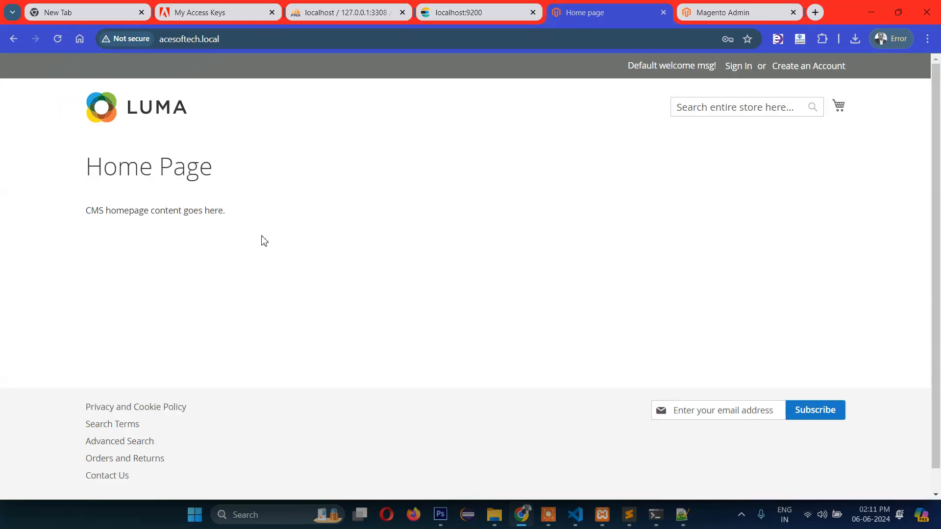
left_click_drag(93, 214, 273, 216)
left_click(339, 242)
- Autofill the saved admin username and copy the admin password from the install notes
left_click(722, 11)
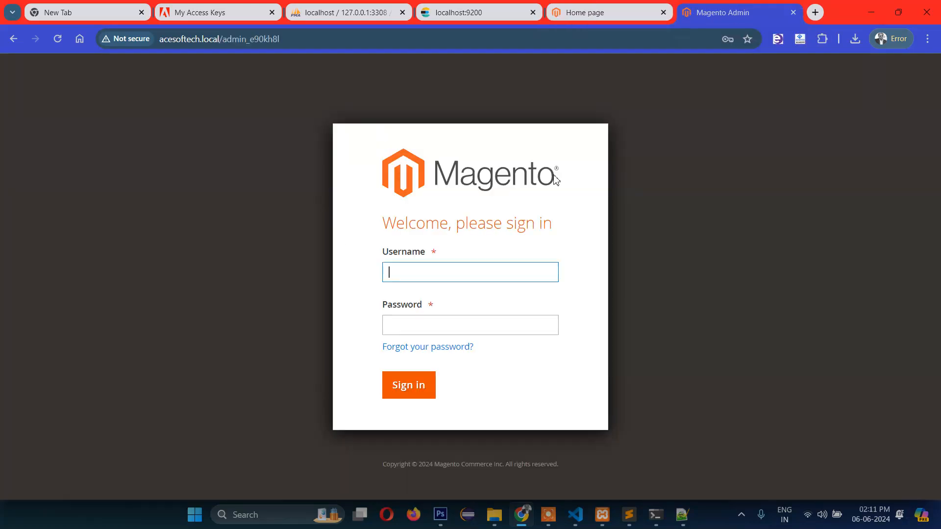
left_click(431, 273)
left_click(478, 301)
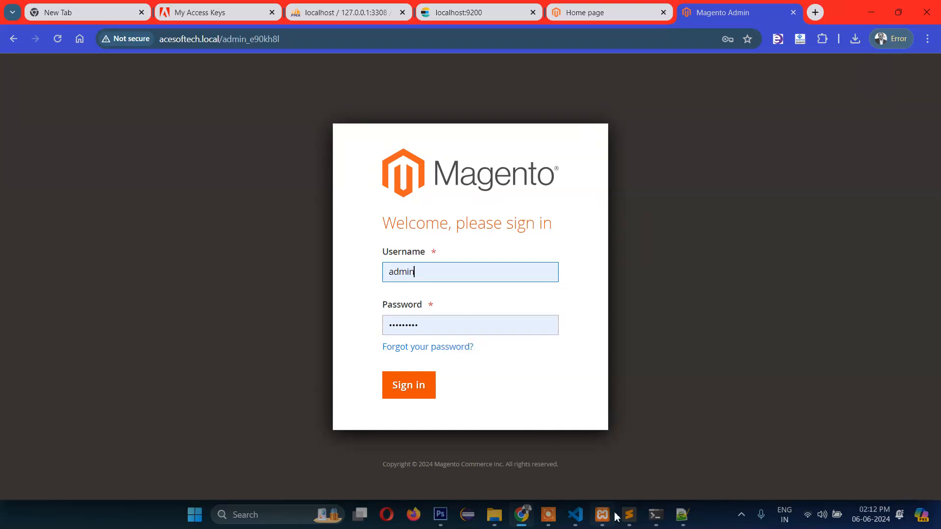
left_click(682, 515)
scroll(474, 382, "up", 15)
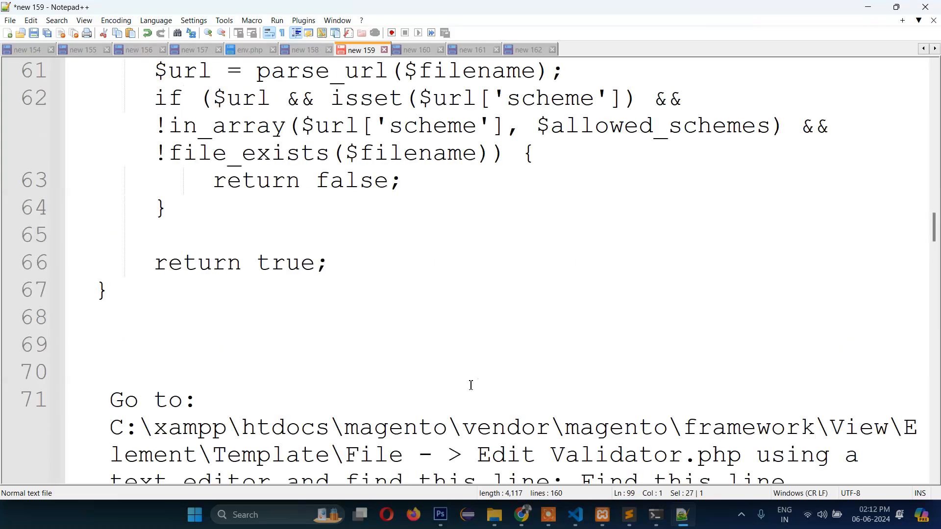
scroll(475, 389, "up", 3)
scroll(474, 400, "down", 4)
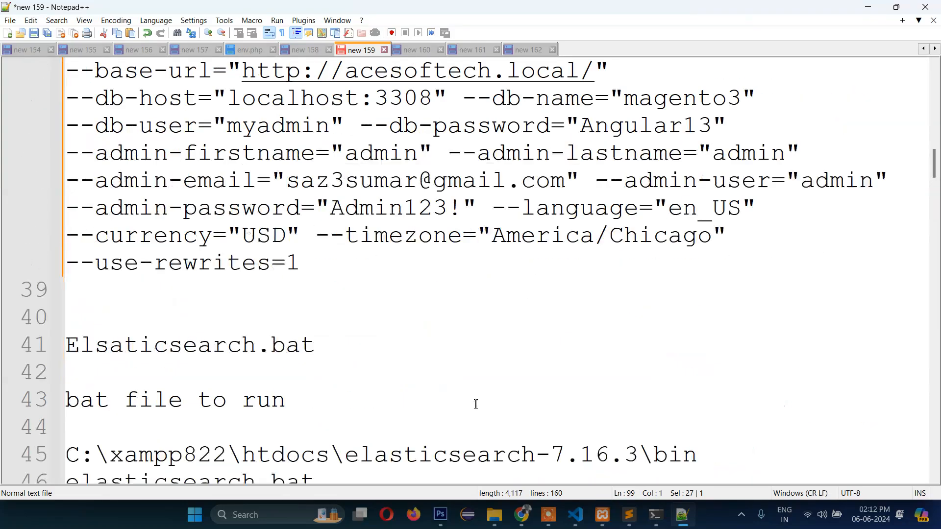
left_click_drag(329, 208, 459, 209)
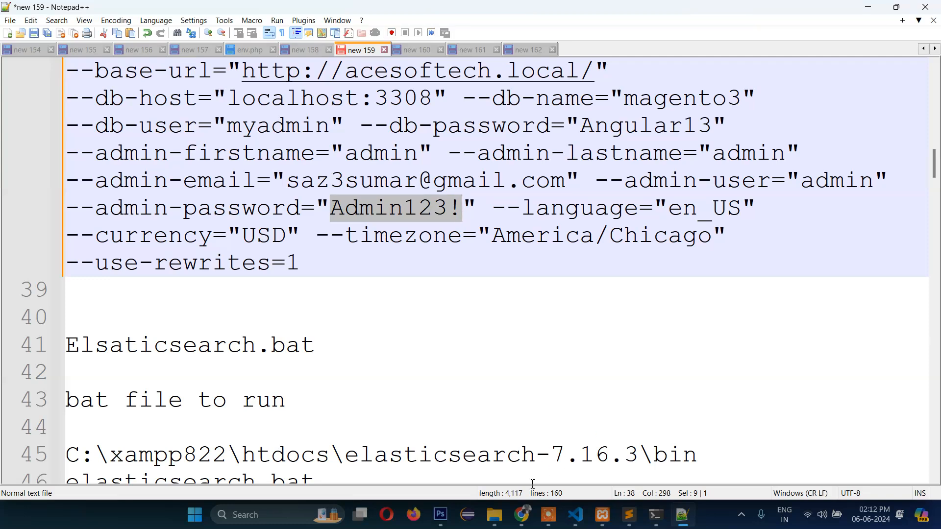
- Paste the admin password into the Magento Admin sign-in form and sign in
left_click(522, 515)
left_click(483, 328)
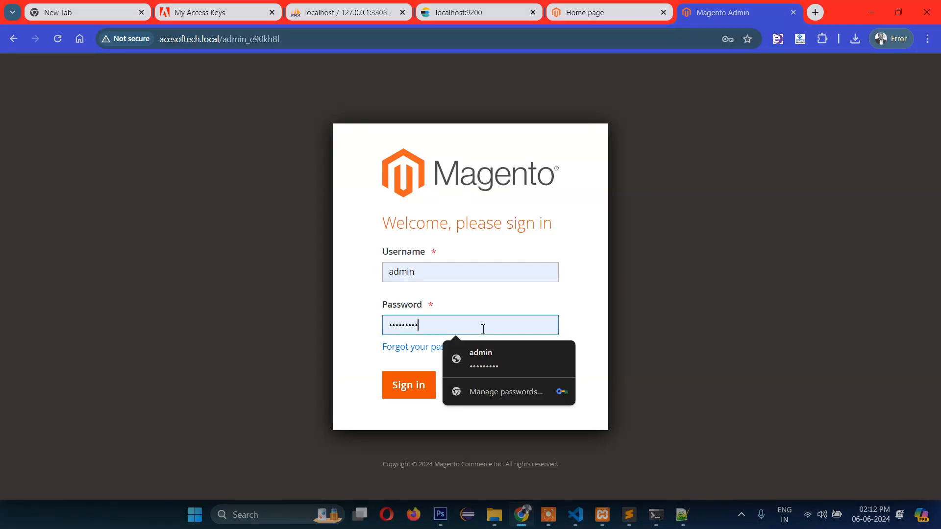
key("ctrl+a")
key("ctrl+v")
left_click(422, 387)
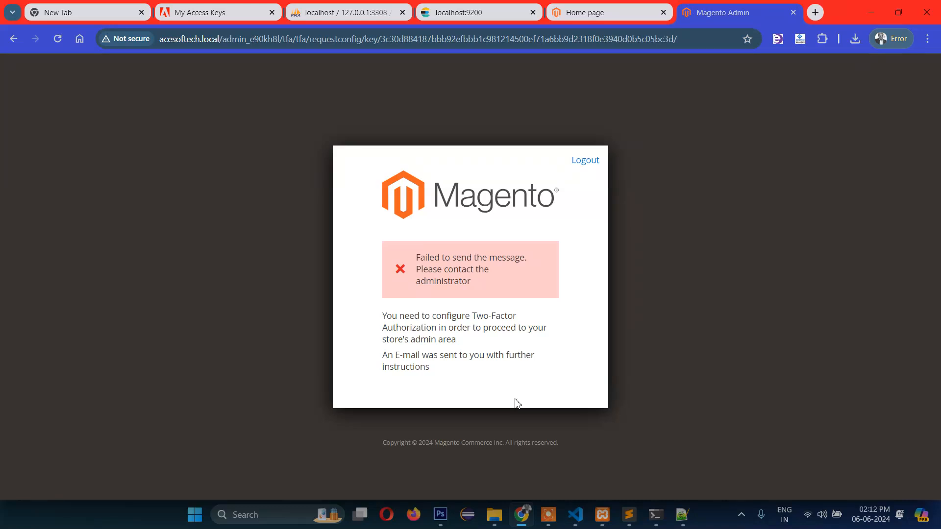
- Run the line 103 module:disable command for Magento_TwoFactorAuth and Magento_AdminAdobeImsTwoFactorAuth
key("alt+Tab")
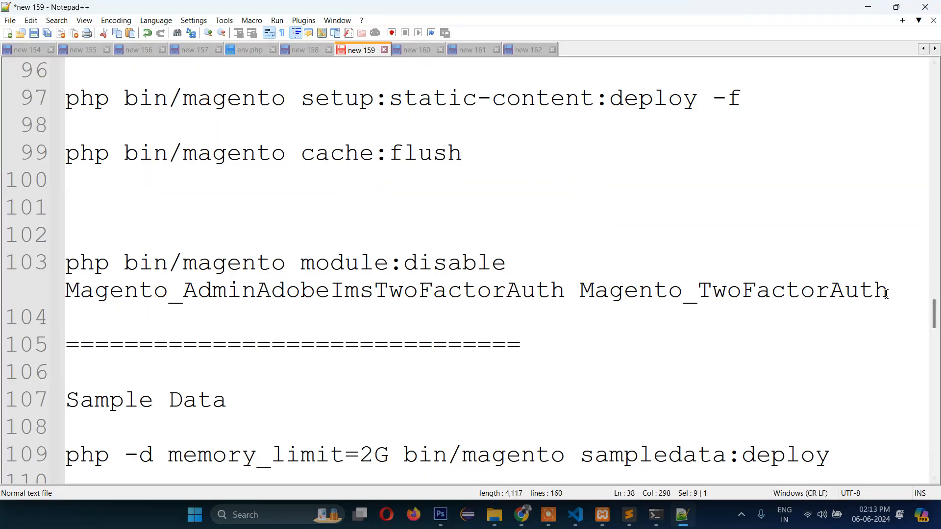
left_click_drag(887, 292, 58, 292)
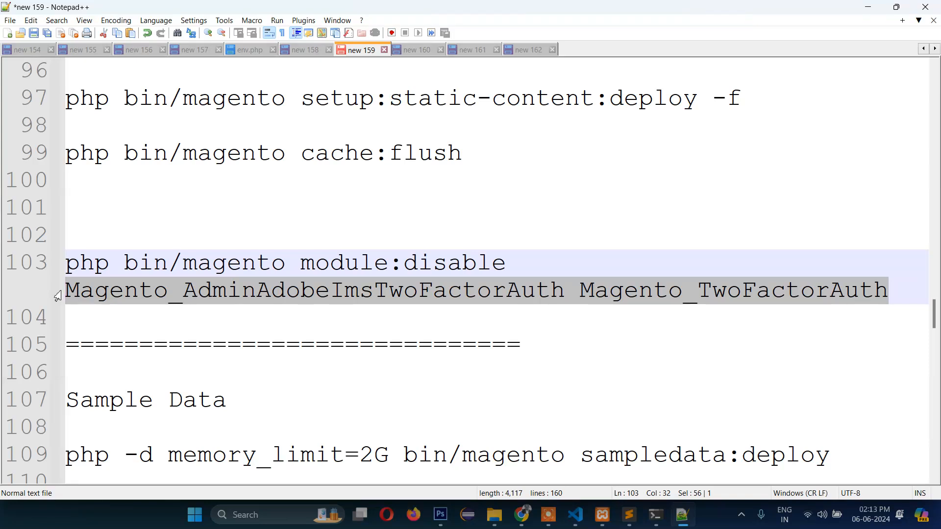
left_click(443, 267)
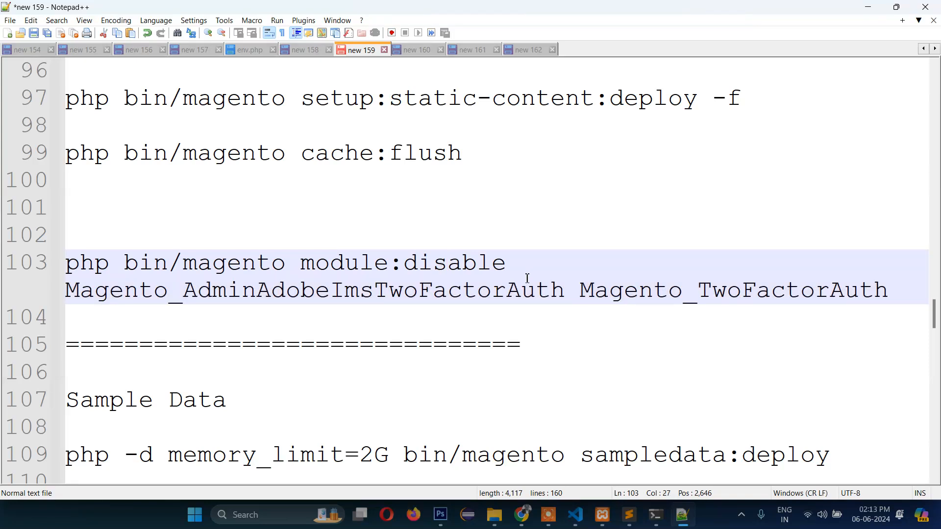
left_click_drag(73, 268, 518, 323)
left_click_drag(871, 309, 910, 294)
key("ctrl+c")
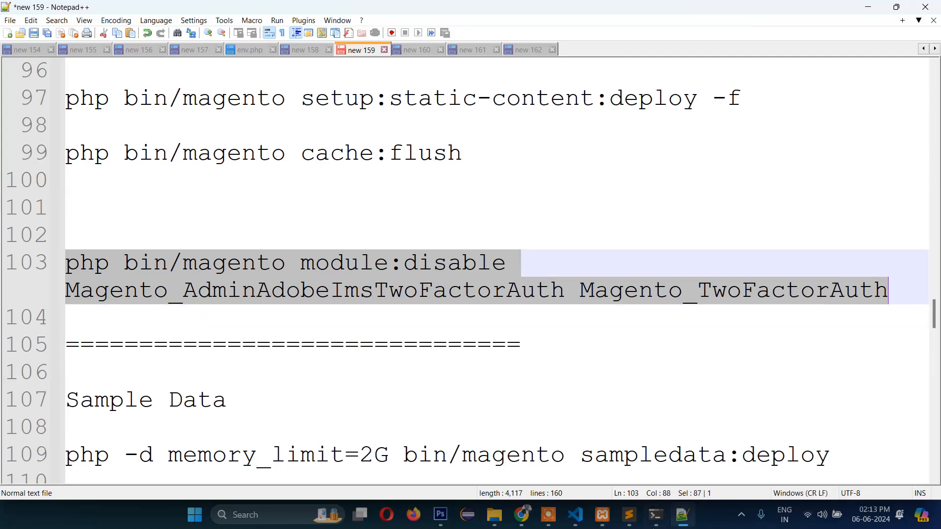
mouse_move(656, 515)
left_click(591, 464)
key("ctrl+v")
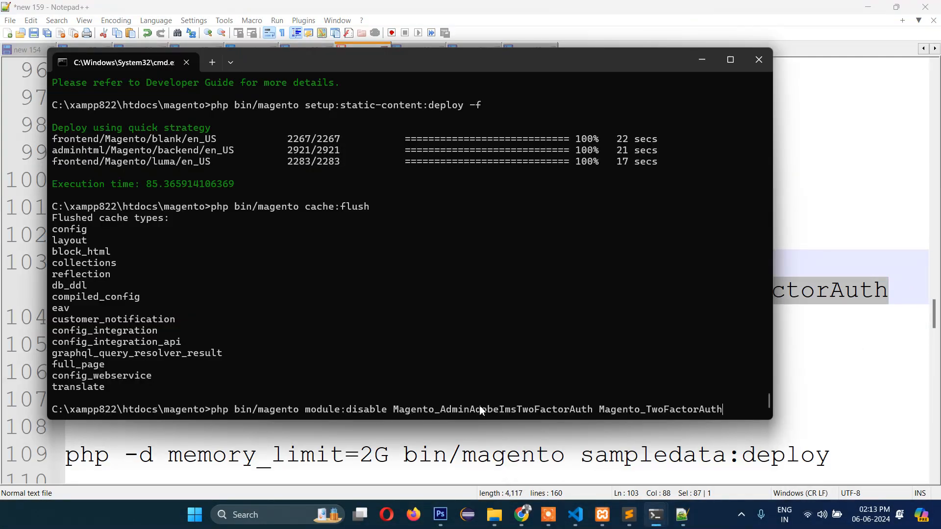
key("Return")
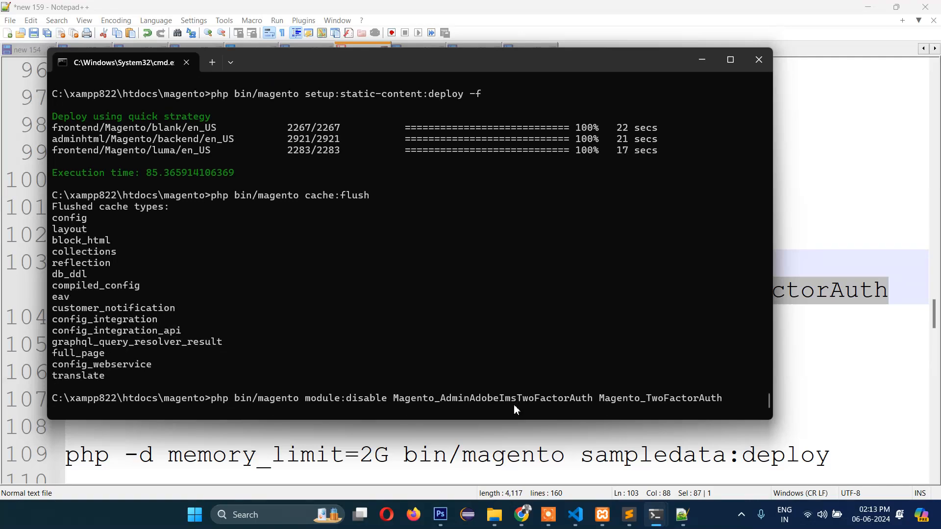
- Reload the admin two-factor page, then return to the Command Prompt output
key("alt+Tab")
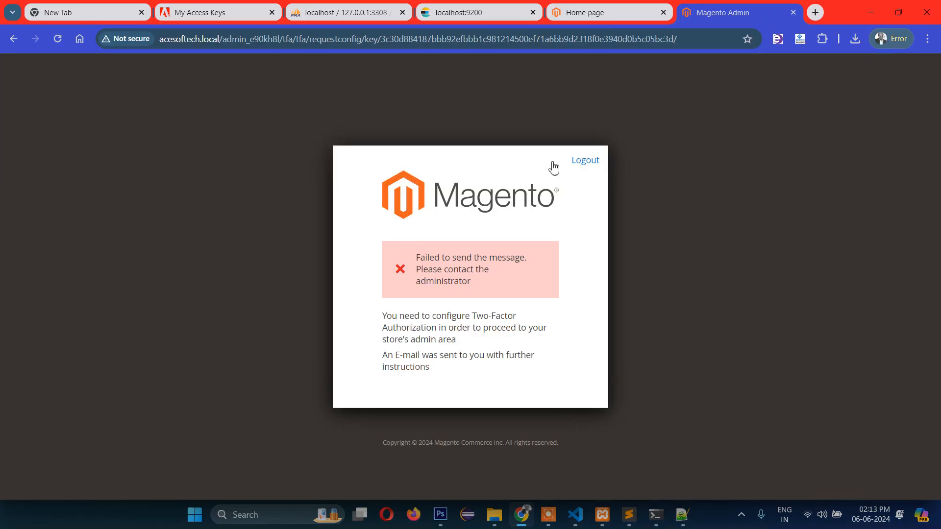
key("F5")
key("alt+Tab")
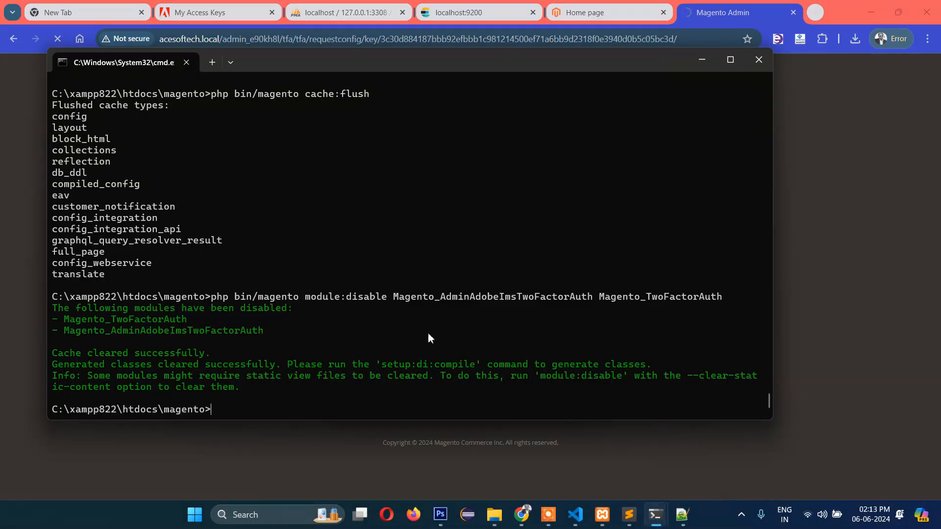
- Log out of Magento Admin, sign back in with the saved admin credentials, and decline usage-data sharing
left_click(781, 303)
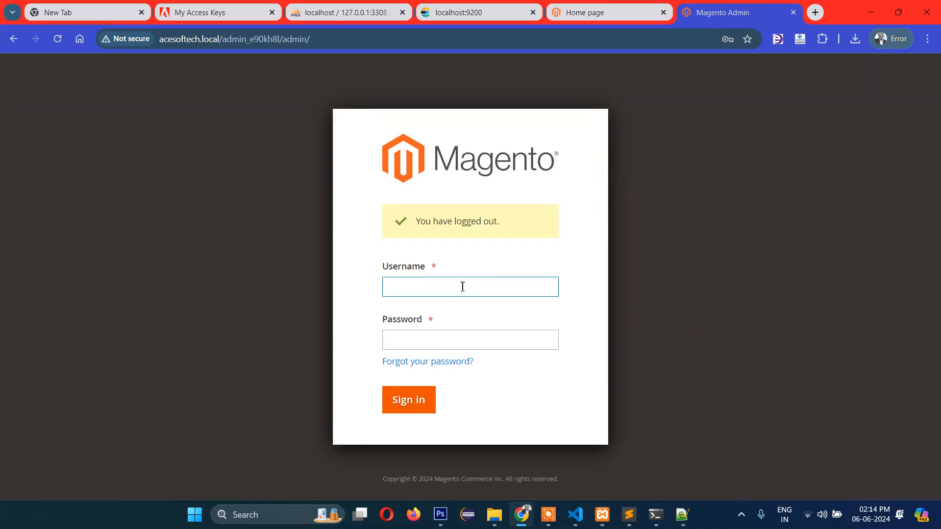
left_click(462, 287)
left_click(483, 308)
left_click(409, 400)
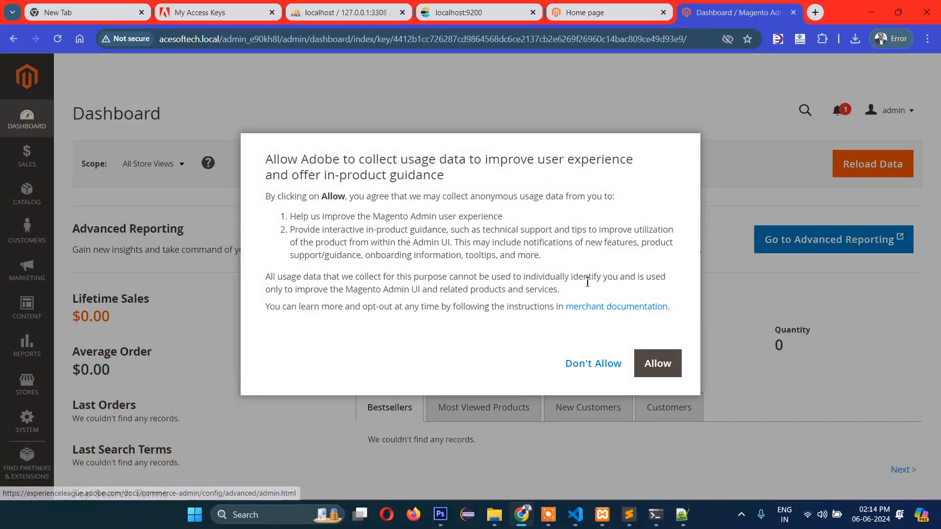
left_click(599, 363)
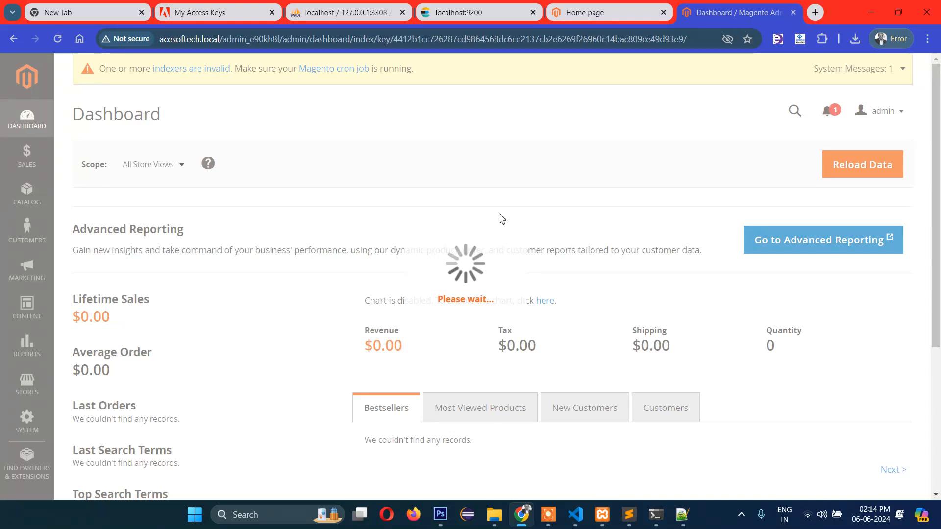
- Check the Dashboard loads without two-factor, then reload the Luma store home page
scroll(446, 271, "down", 5)
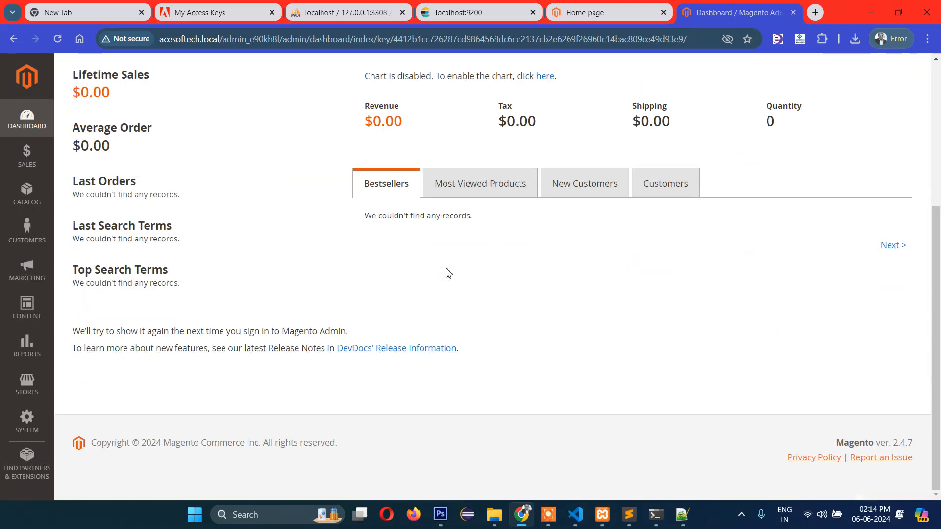
scroll(445, 271, "up", 5)
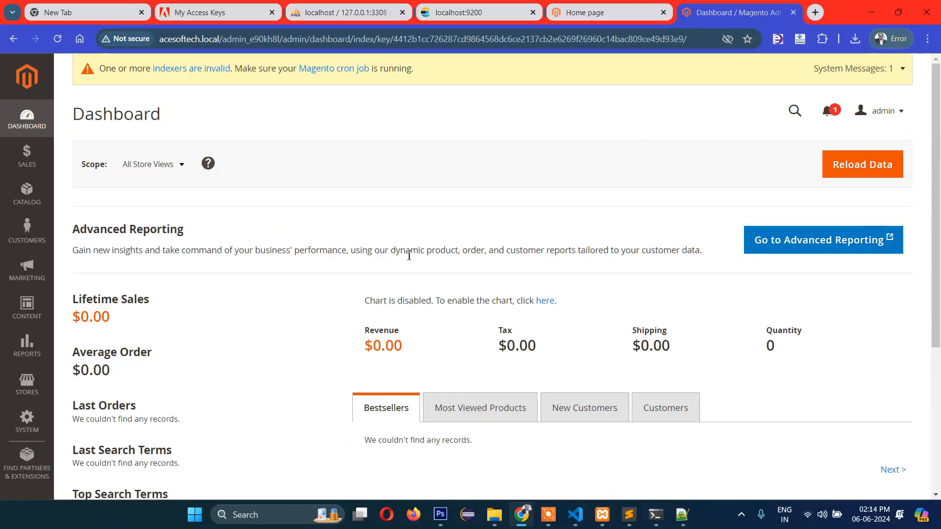
scroll(409, 254, "down", 2)
scroll(410, 254, "up", 2)
left_click(603, 6)
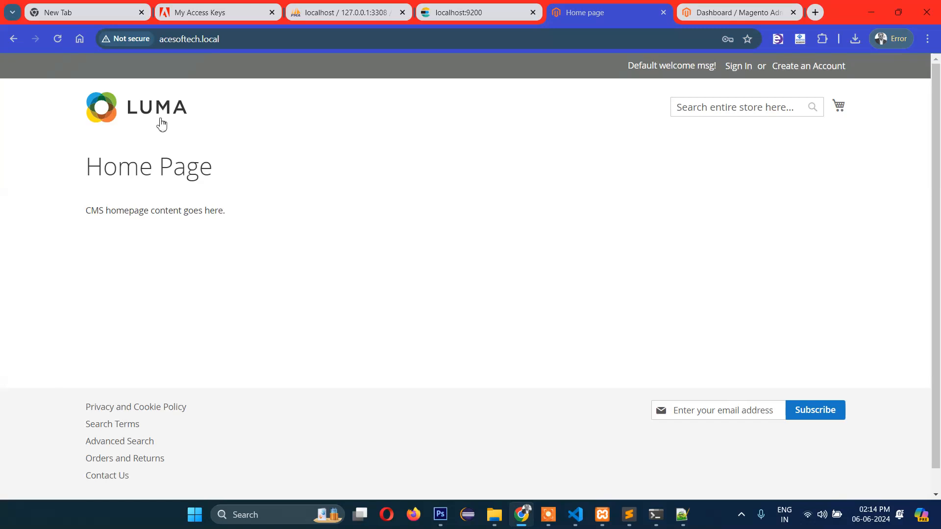
left_click(65, 43)
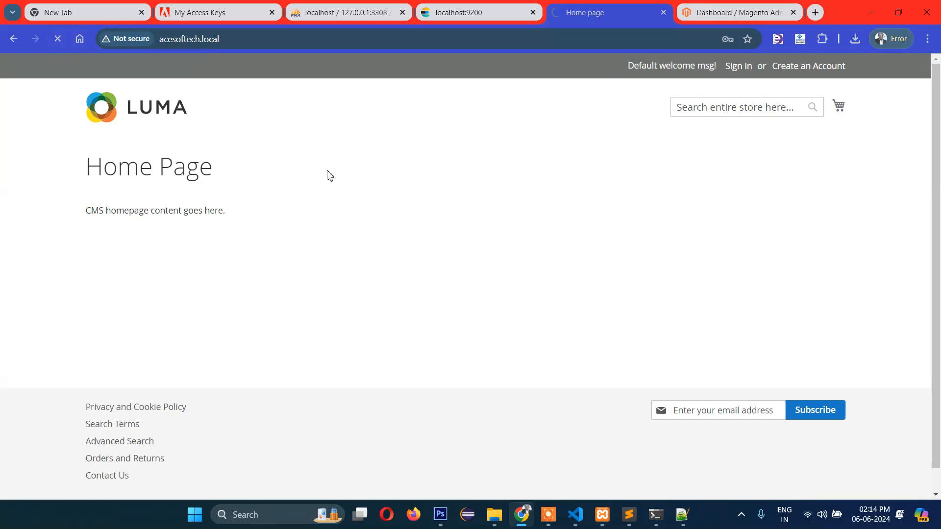